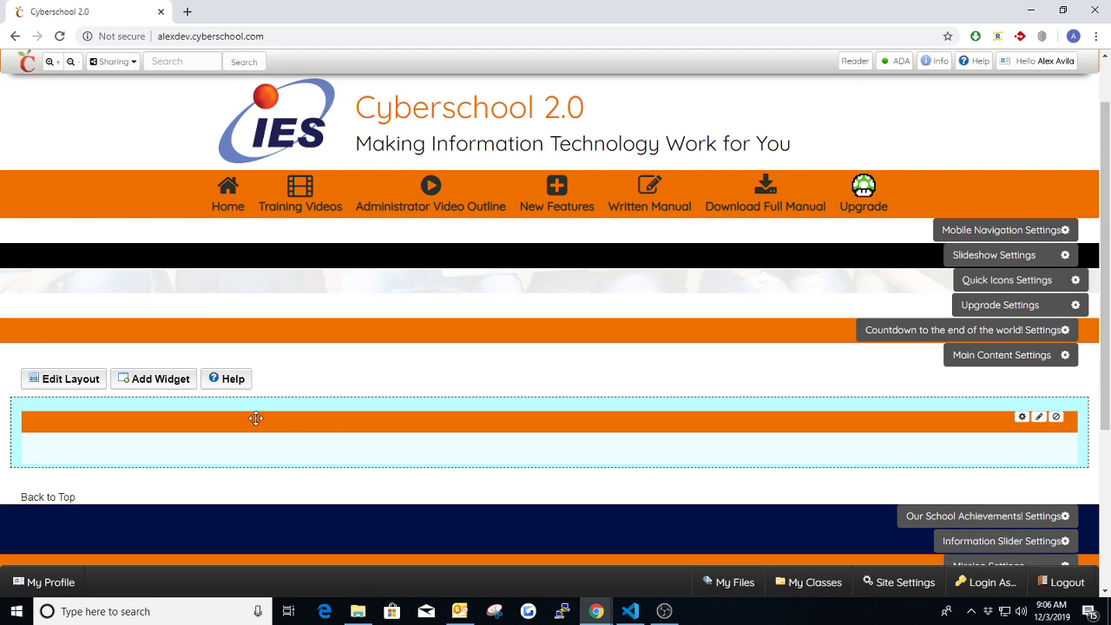
Step: Open the empty text box widget for editing and maximize its editor, ready for content entry
left_click(1022, 417)
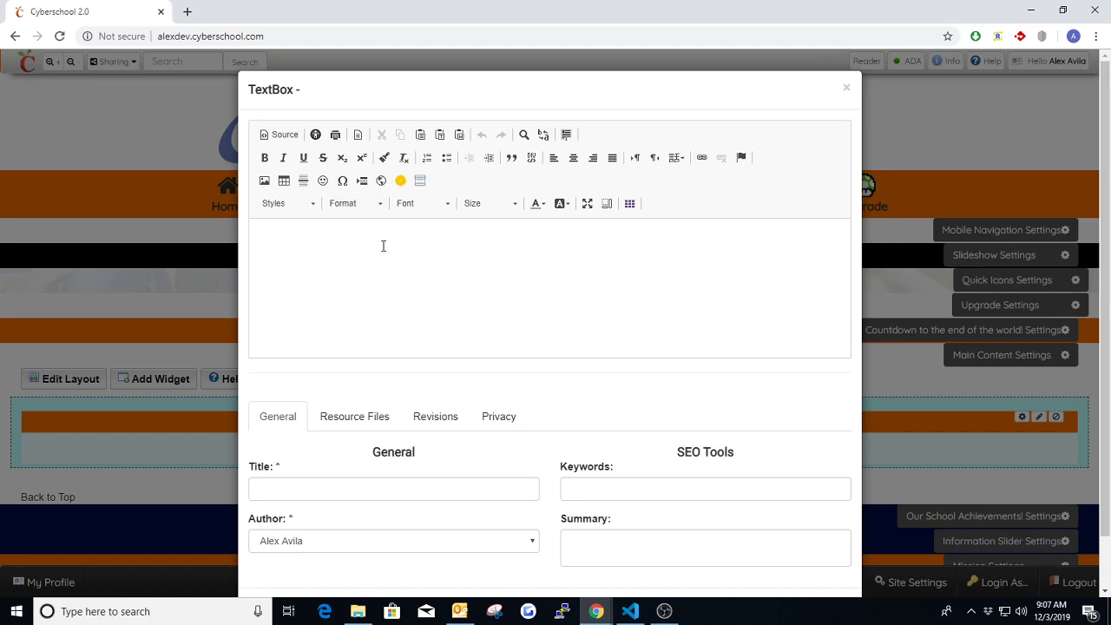
left_click(587, 205)
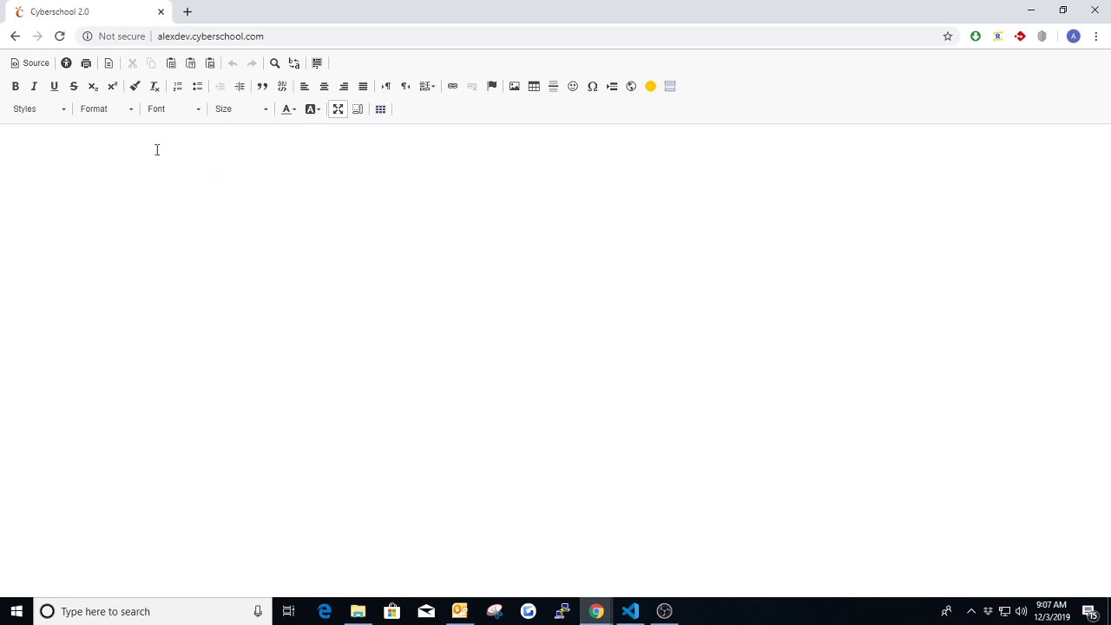
left_click(66, 161)
Step: Write "Bold" in bold and "Italics" in italics on separate lines
left_click(19, 87)
type("B")
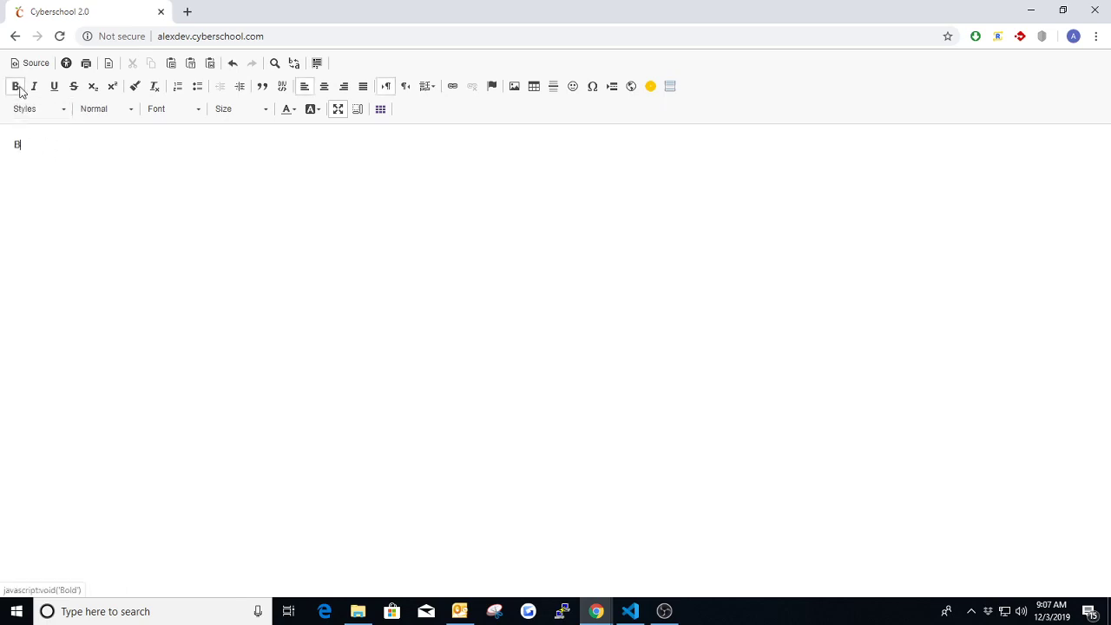
type("old")
left_click(17, 89)
type("Italics")
left_click(34, 90)
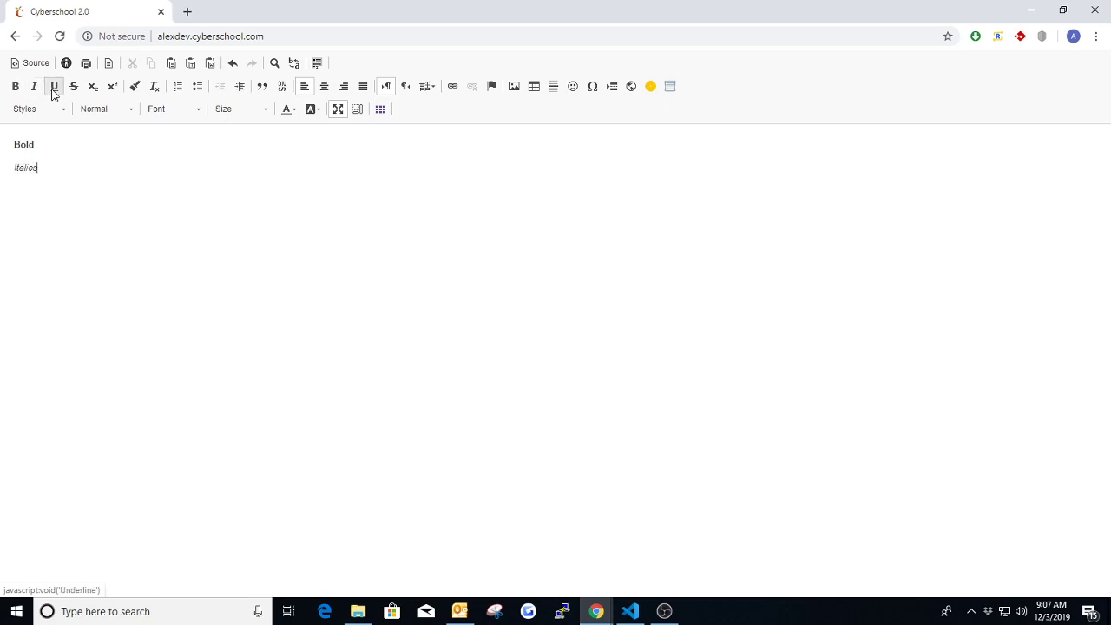
key("Return")
Step: Add an underlined line reading "Underline" and a struck-through line reading "Strikethrough"
left_click(54, 87)
type("Underline")
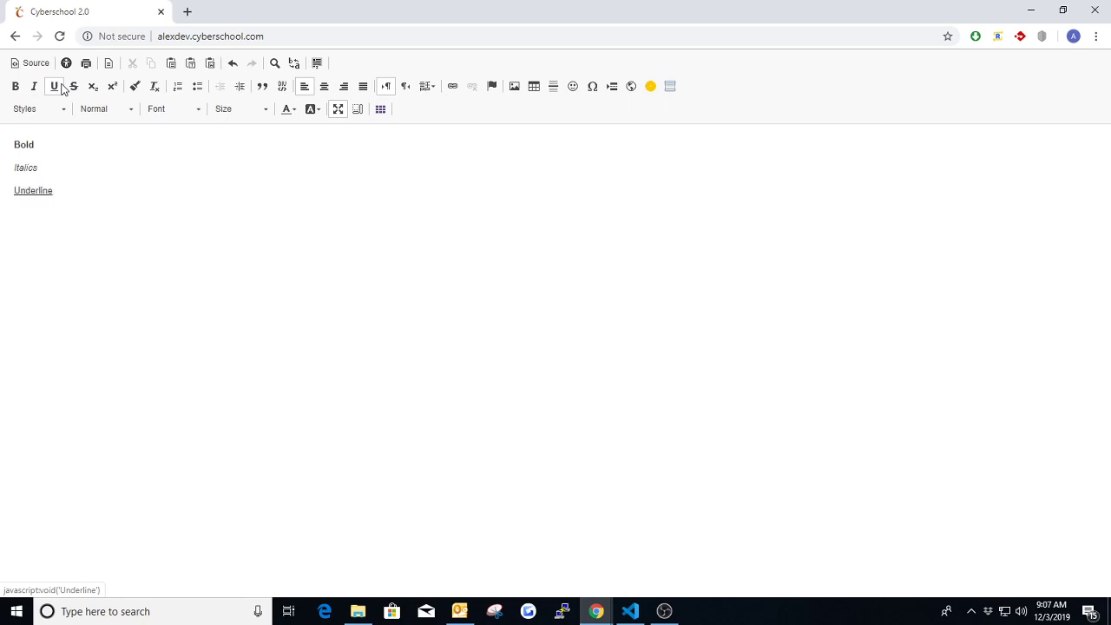
left_click(59, 86)
key("Return")
left_click(76, 86)
type("Strikethrough")
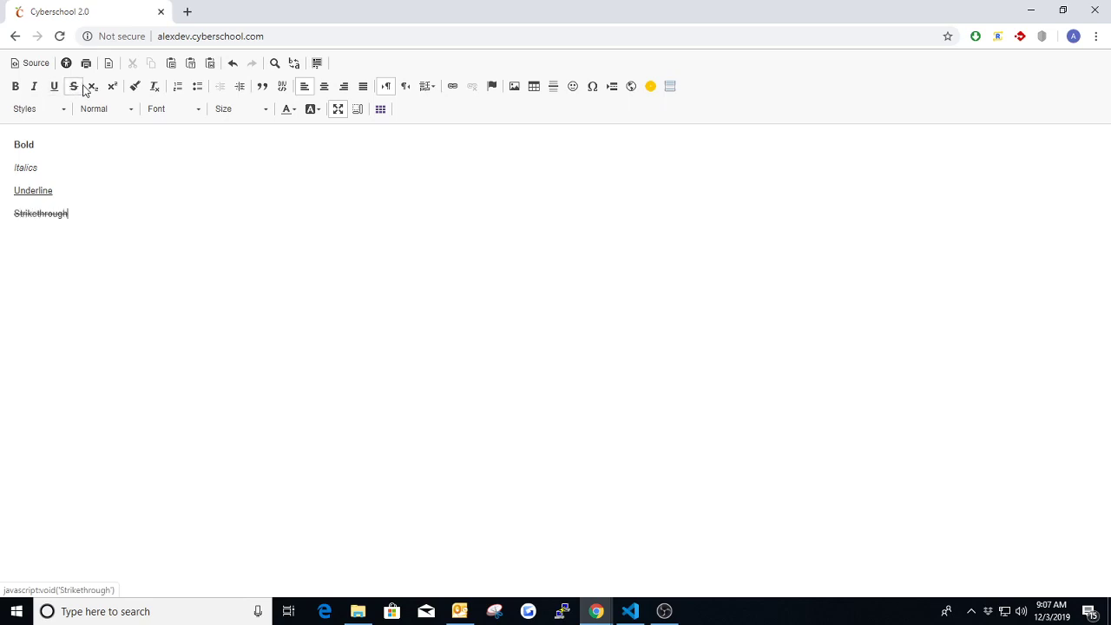
key("Return")
left_click(81, 88)
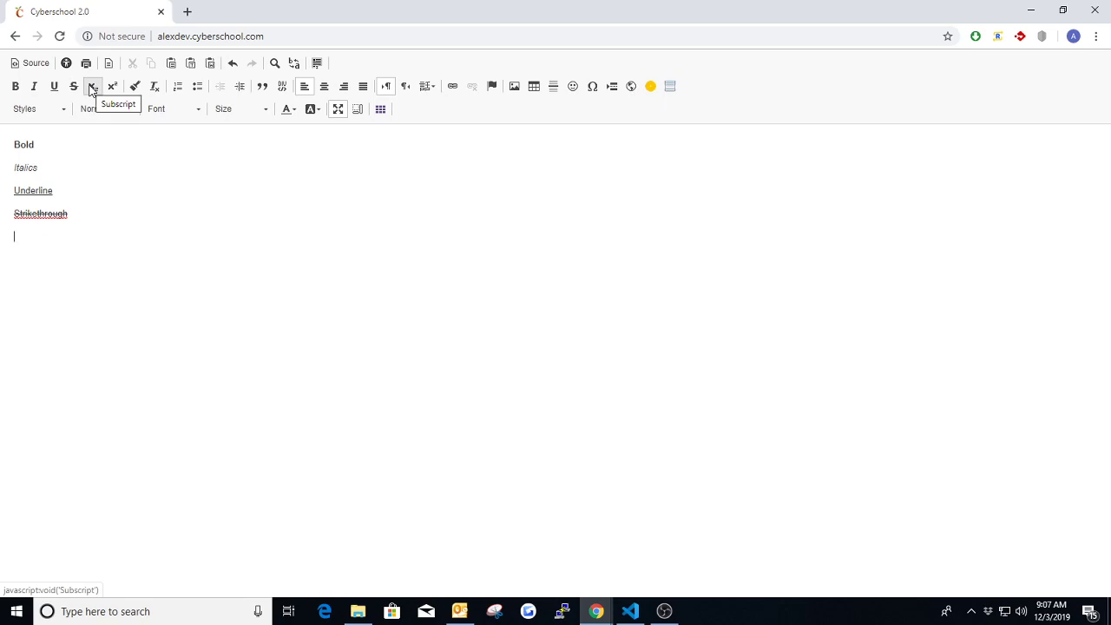
Step: Add a line with "x" followed by the word "subscript" in subscript
type("x")
left_click(92, 88)
type("subs")
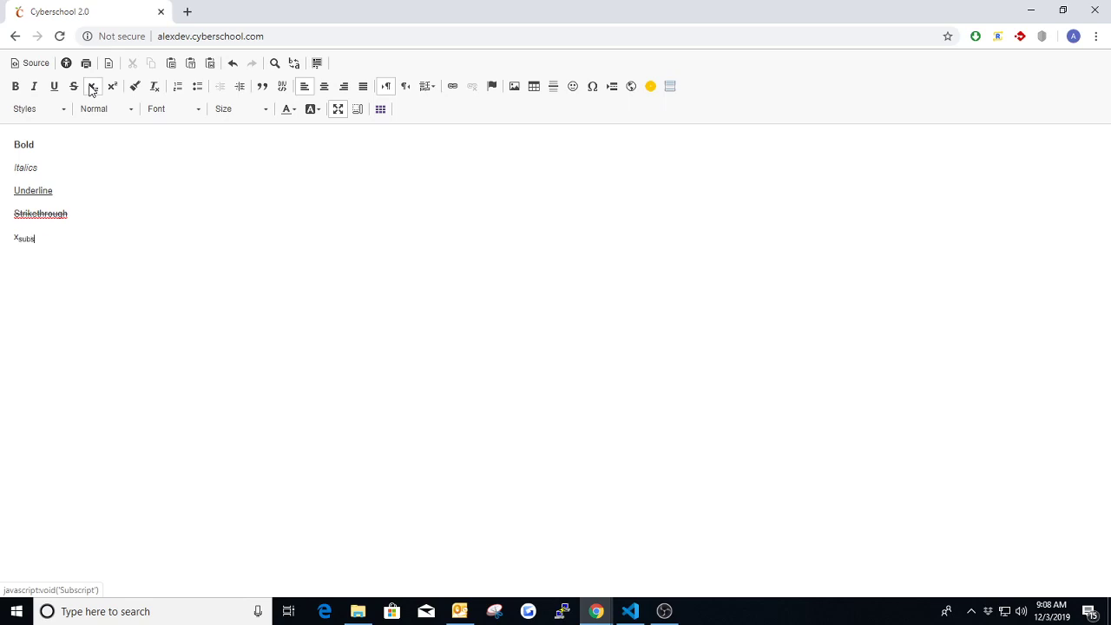
type("cript")
key("Return")
left_click(92, 88)
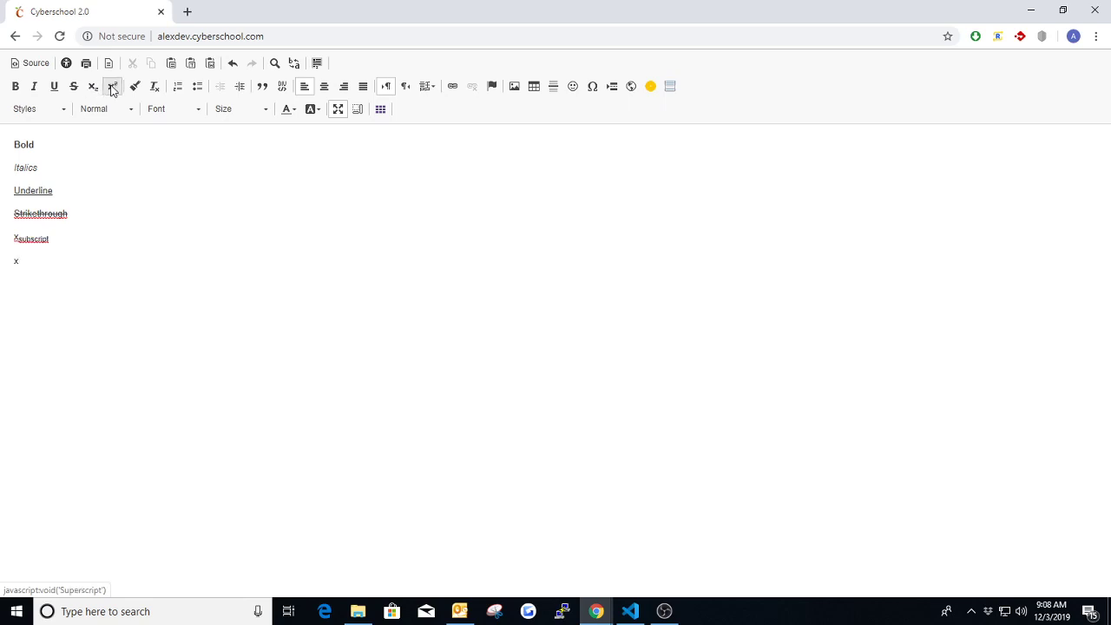
Step: Add a line with "x" followed by the word "superscript" in superscript
left_click(112, 89)
type("xsuperscript")
left_click(112, 88)
key("Return")
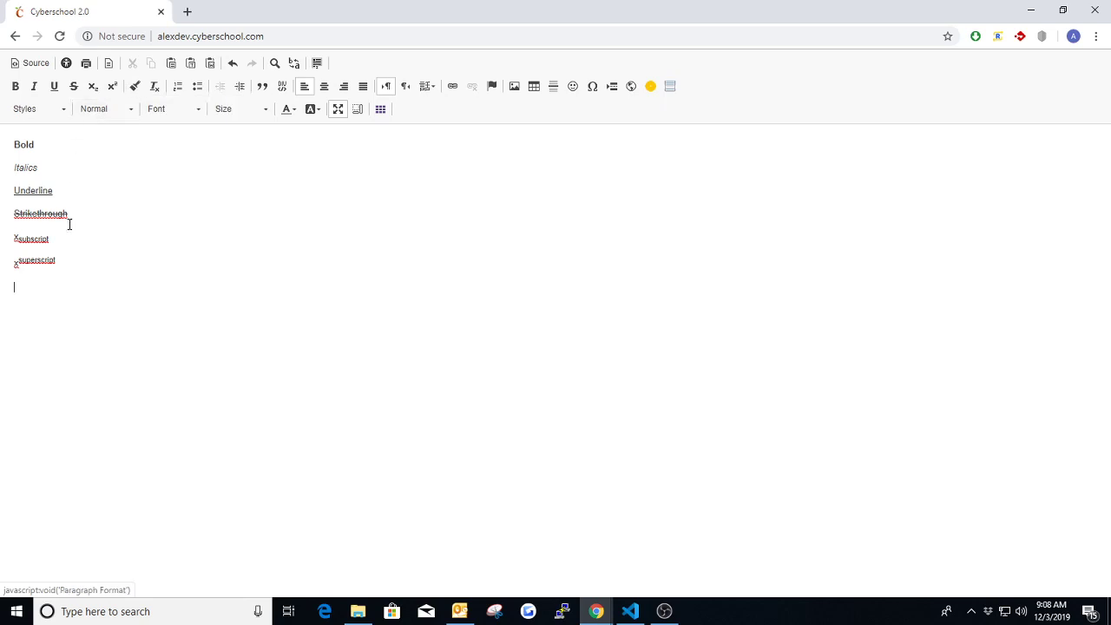
Step: Enter "some text" on a new line and apply the copied formatting of the word "Bold" to it
type("some text")
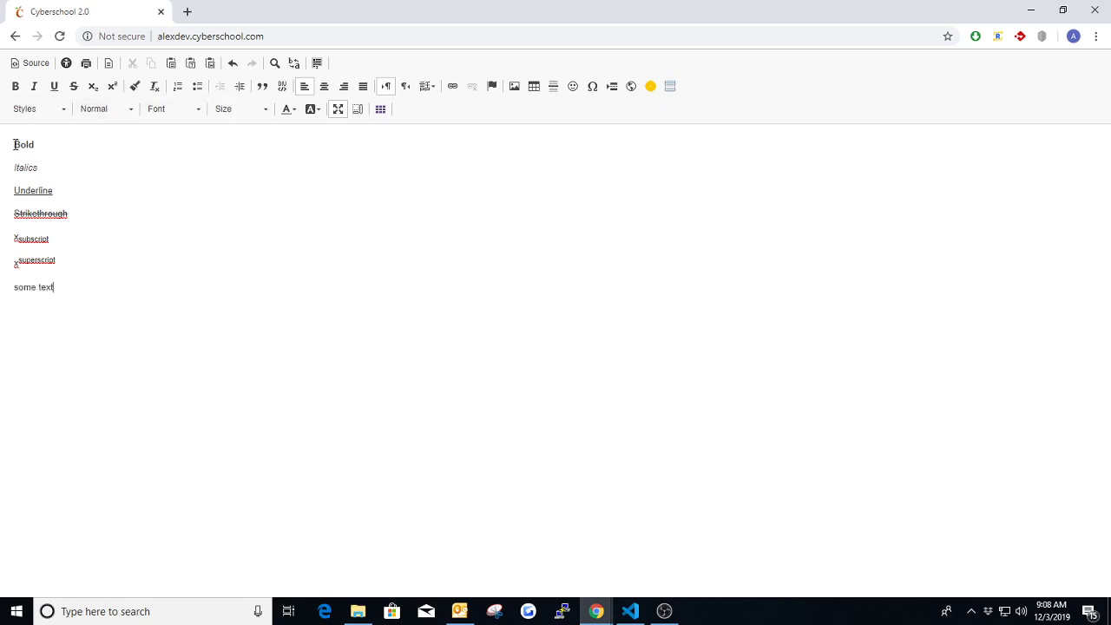
left_click_drag(14, 144, 37, 144)
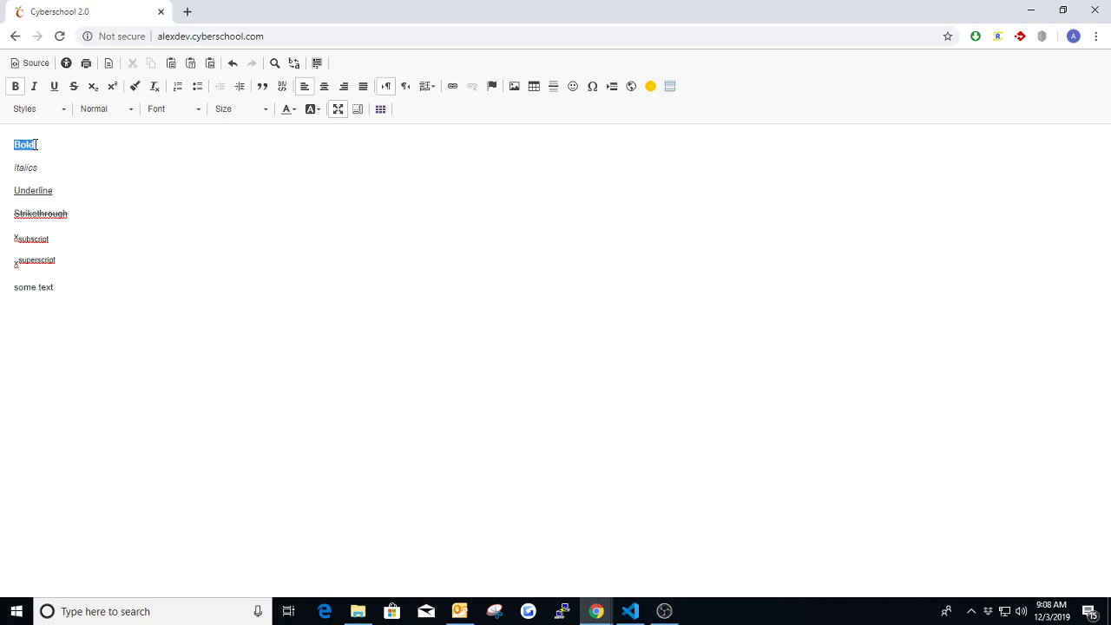
left_click(135, 86)
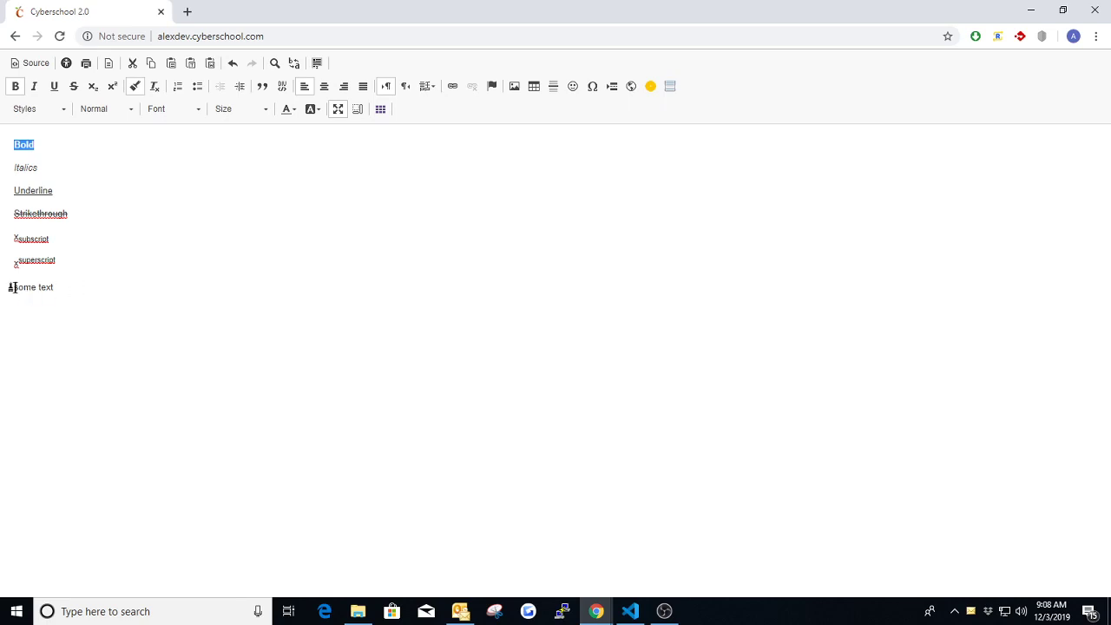
left_click_drag(13, 287, 55, 279)
left_click(69, 286)
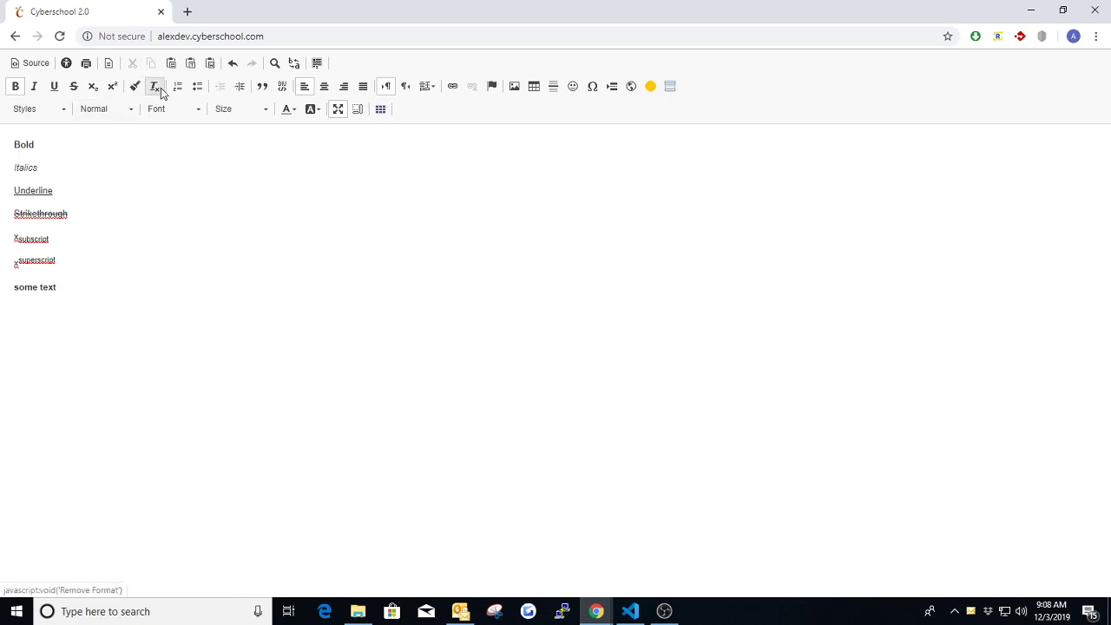
Step: Copy the formatting of the "Underline" line onto the word "some" in "some text"
left_click_drag(14, 191, 63, 184)
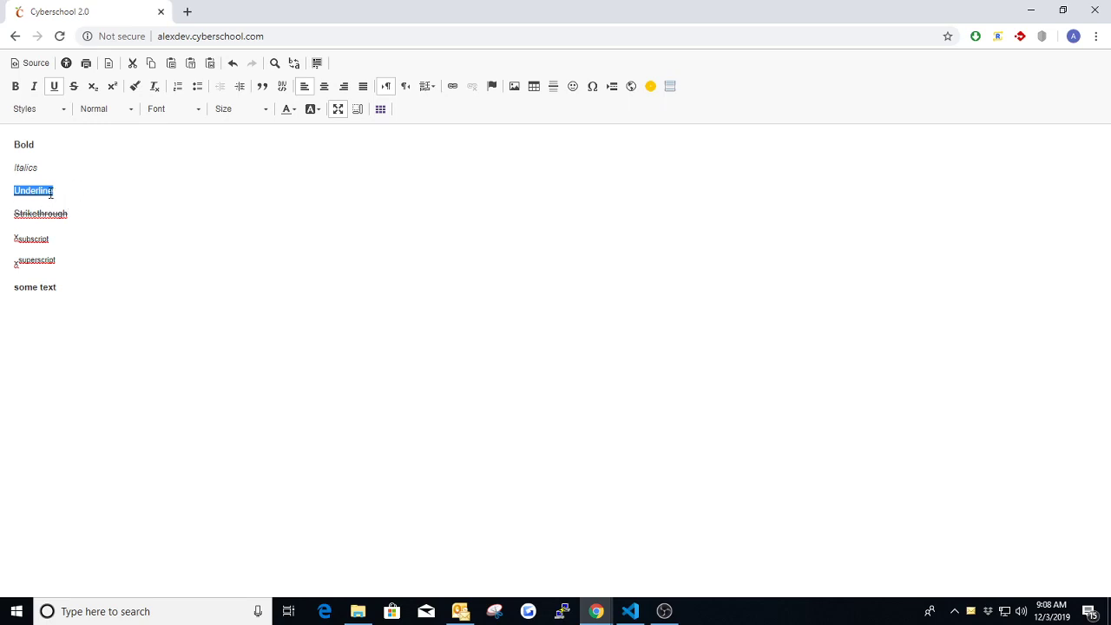
left_click(135, 89)
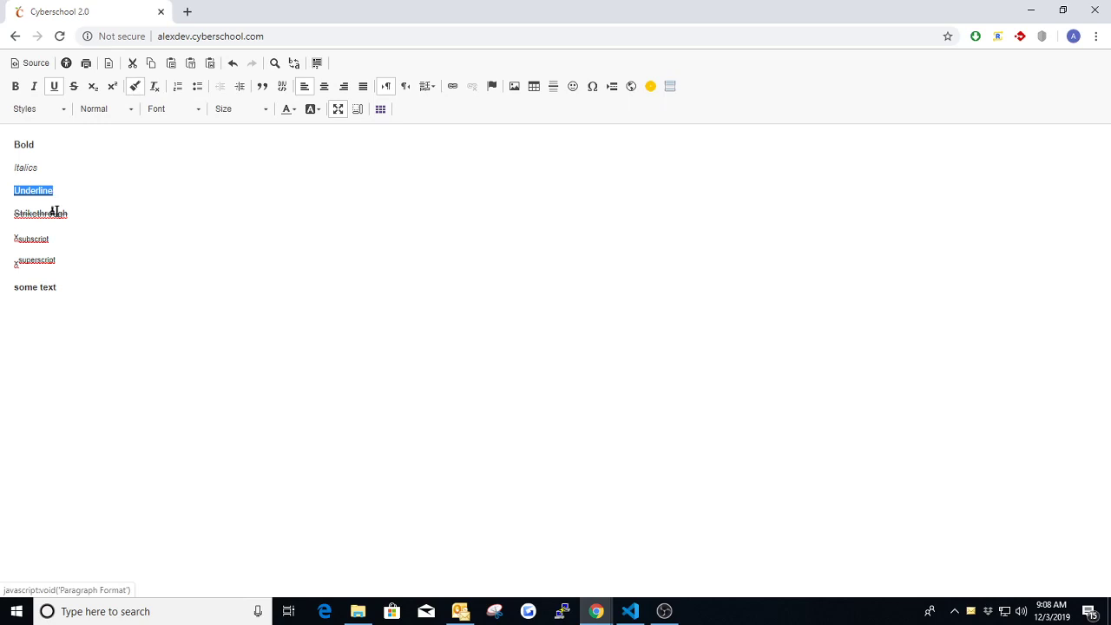
left_click(14, 286)
mouse_move(13, 286)
left_mouse_down()
mouse_move(49, 288)
mouse_move(35, 290)
left_mouse_up()
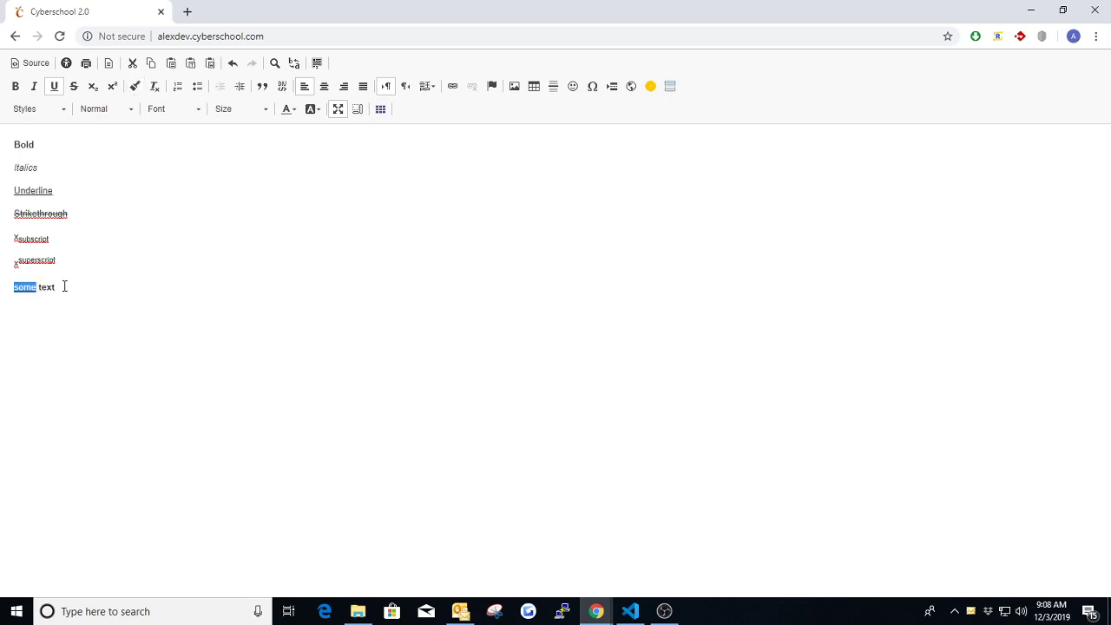
left_click(120, 291)
left_click_drag(16, 190, 53, 191)
left_click(68, 285)
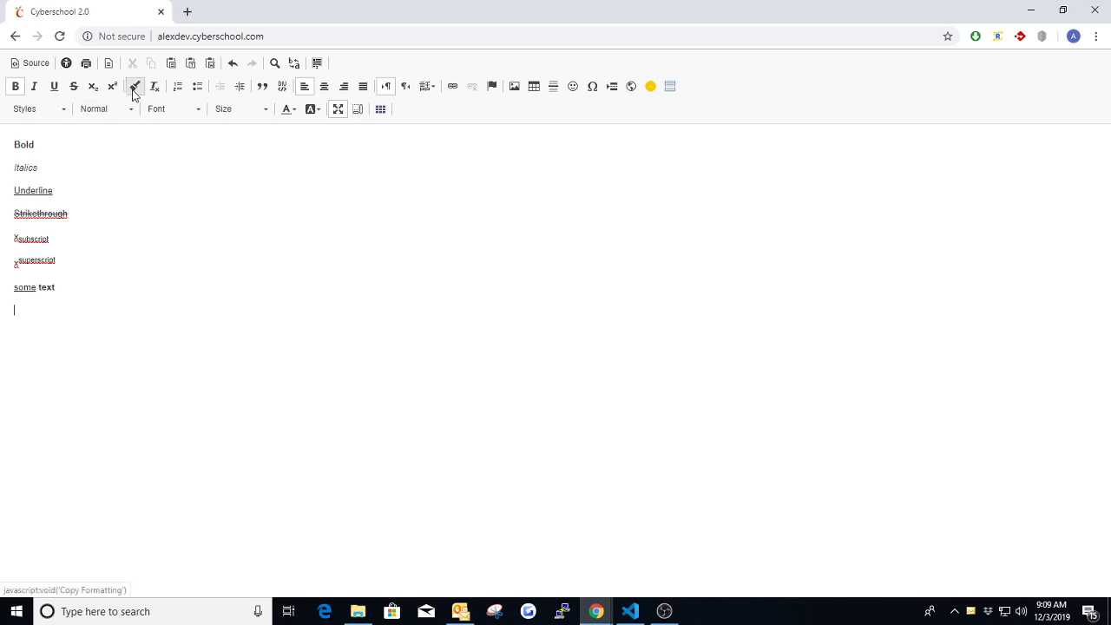
Step: Duplicate the formatted "some text" onto a new line directly below it
key("Return")
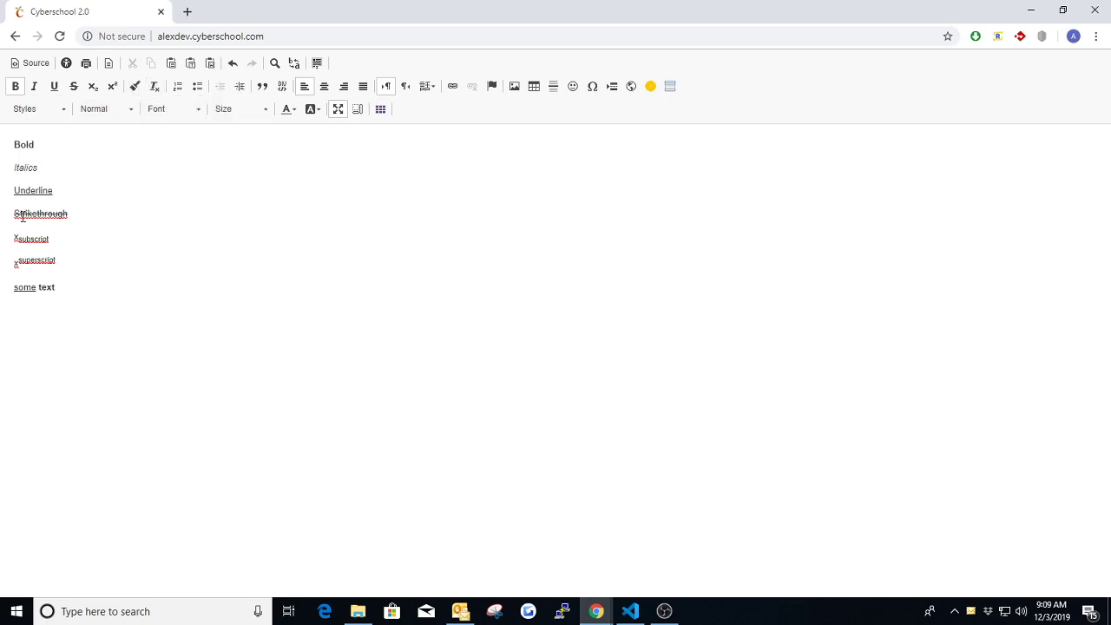
left_click_drag(16, 288, 64, 285)
key("ctrl+c")
left_click(42, 302)
key("Return")
key("ctrl+v")
Step: Remove all formatting from the second "some text" line
left_click_drag(14, 310, 58, 309)
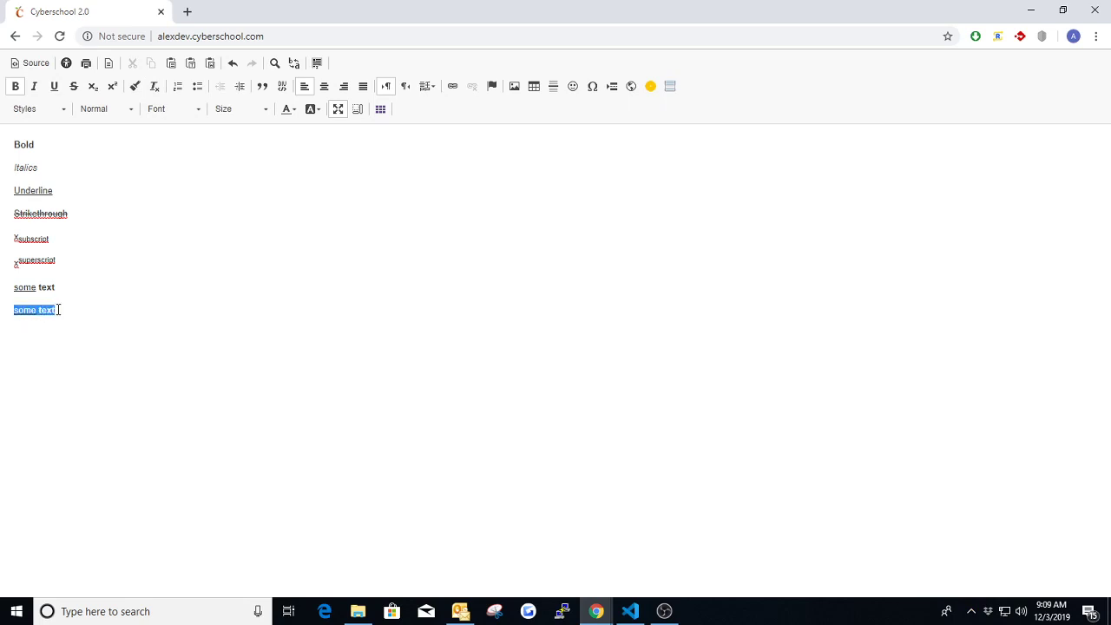
left_click(154, 87)
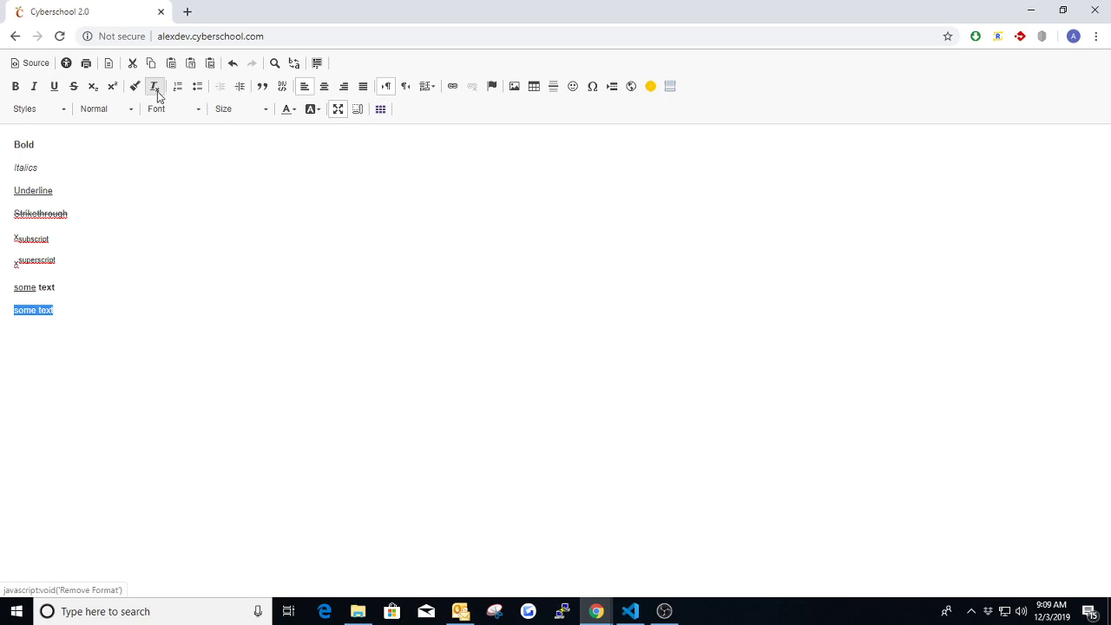
left_click(67, 313)
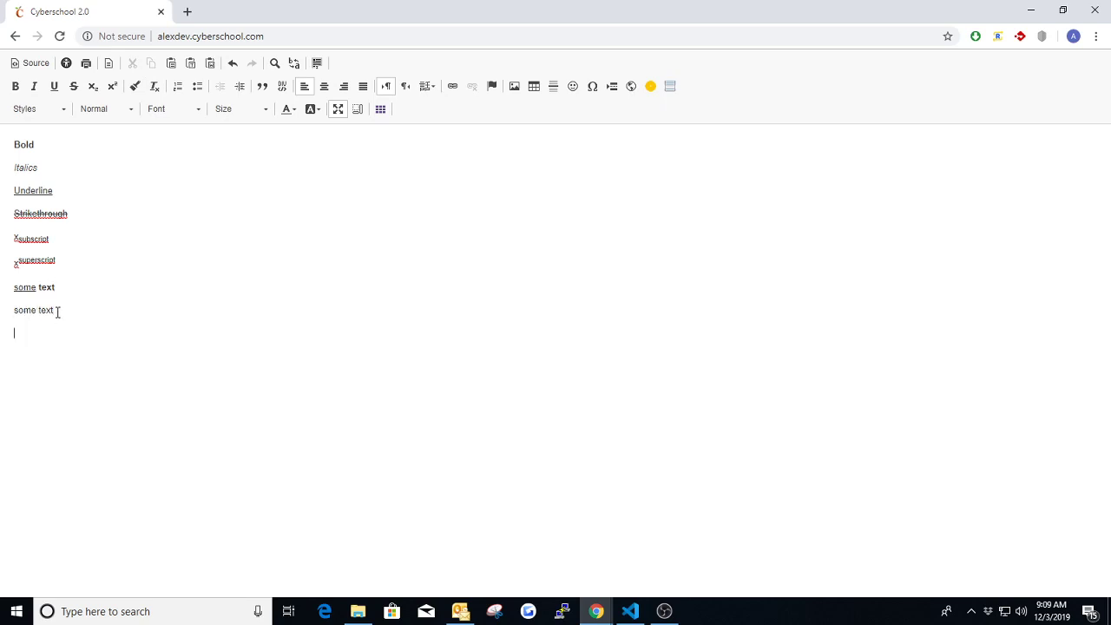
Step: Add a numbered list below the text with the items "one", "two" and "three"
key("Return")
left_click(177, 88)
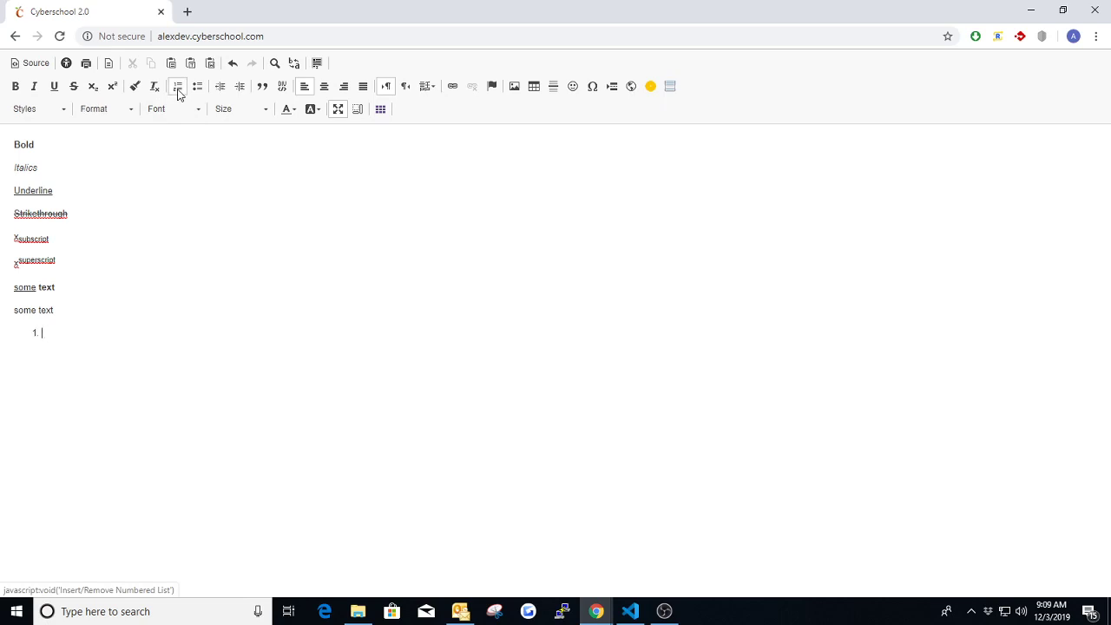
type("one two")
key("Return")
type("three")
left_click(178, 91)
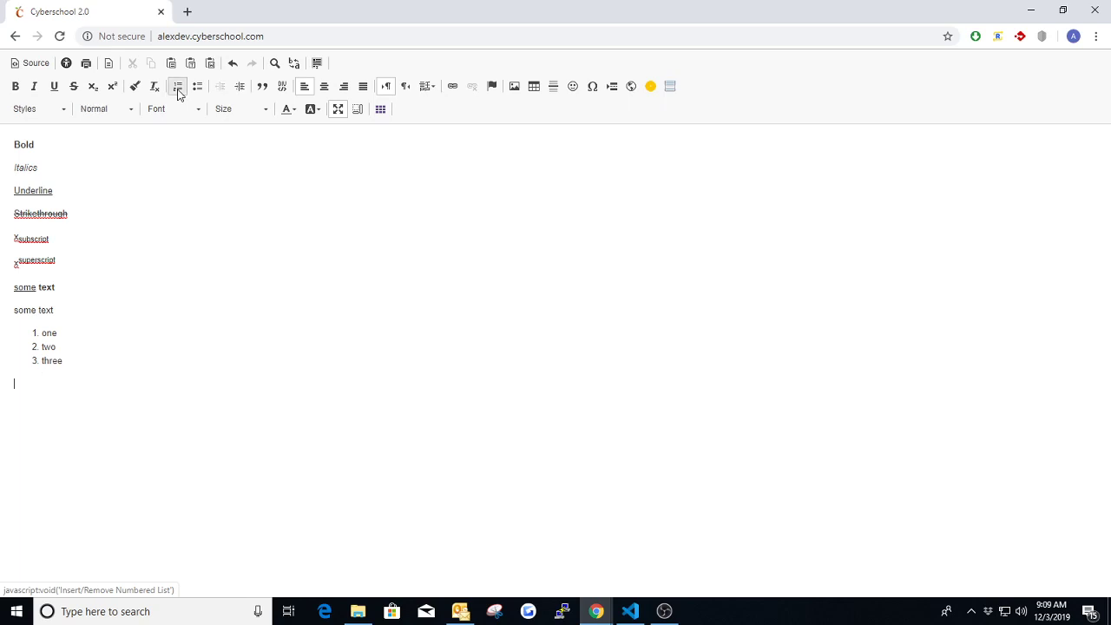
Step: Add a bulleted list with the items "bulleted 1", "bulleted 2" and "bulleted 3"
left_click(200, 89)
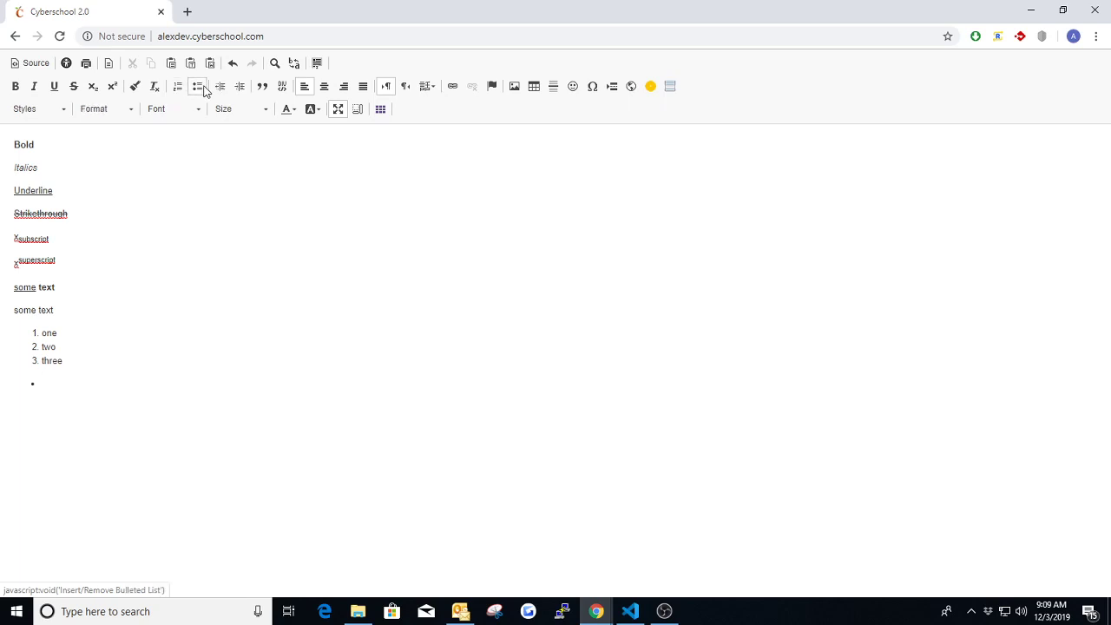
type("bulleted 1 bulleted 2")
key("Return")
type("bulleted ")
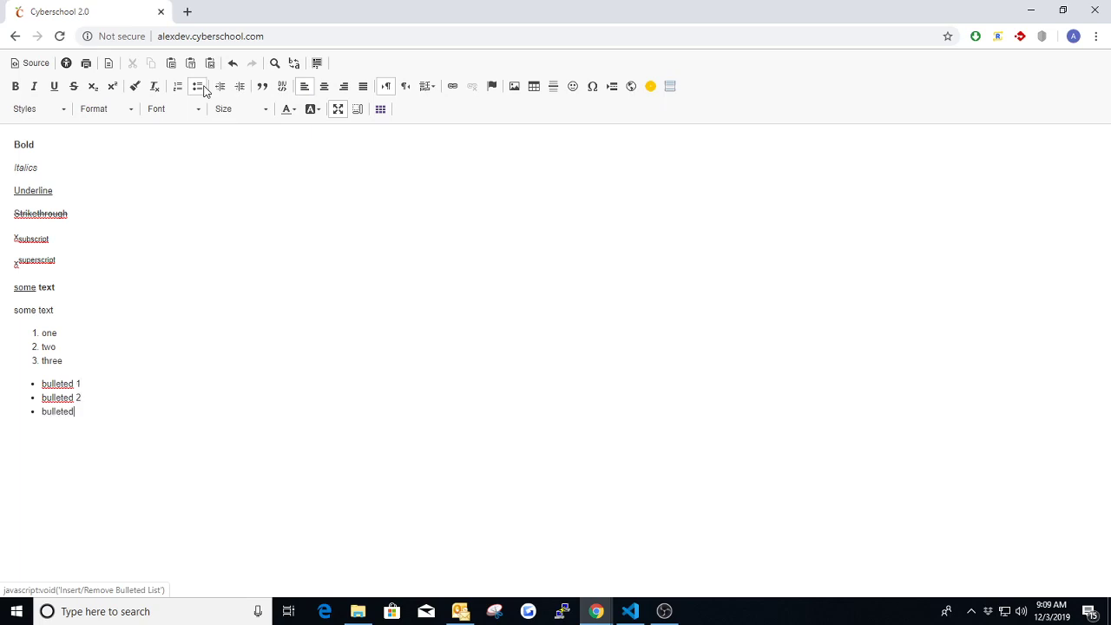
type("3")
key("BackSpace")
type("3")
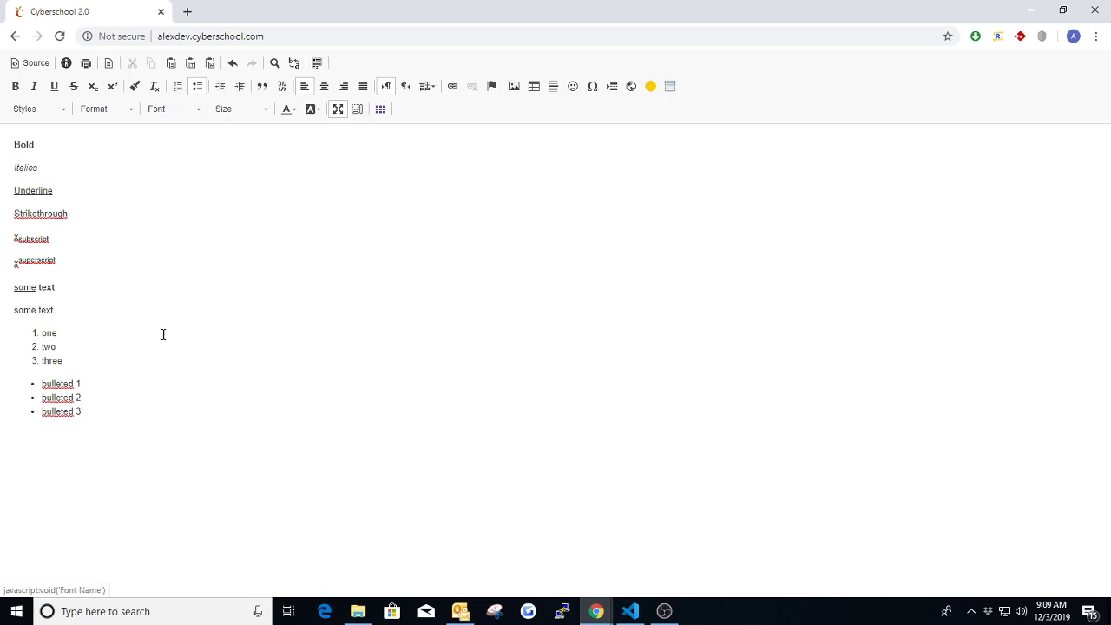
Step: Set the bulleted list's type to Circle in its list properties
right_click(61, 384)
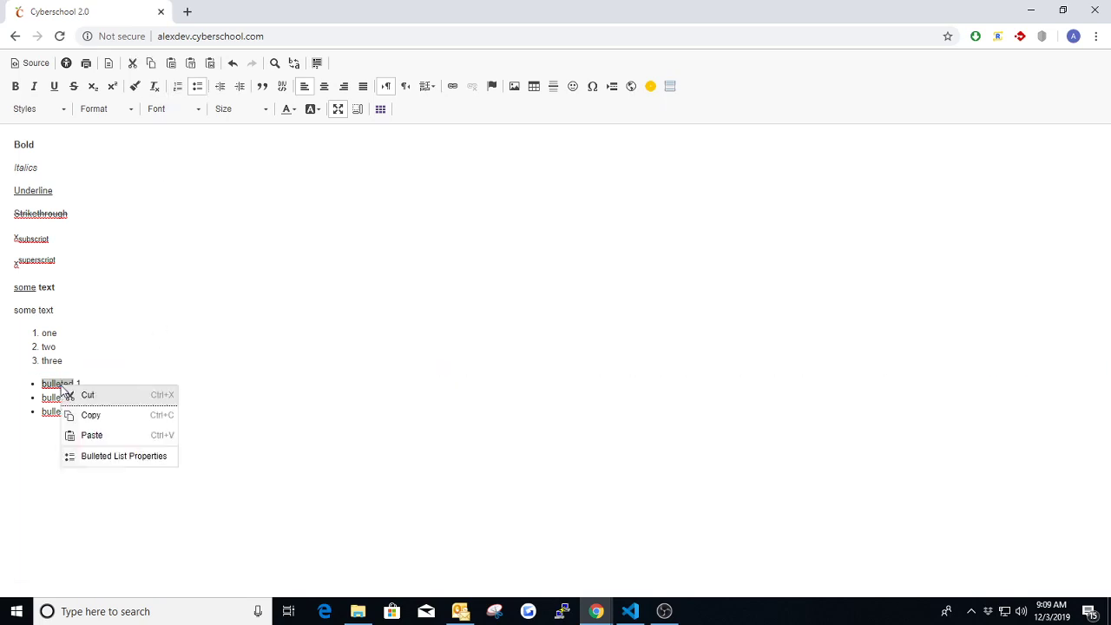
left_click(105, 457)
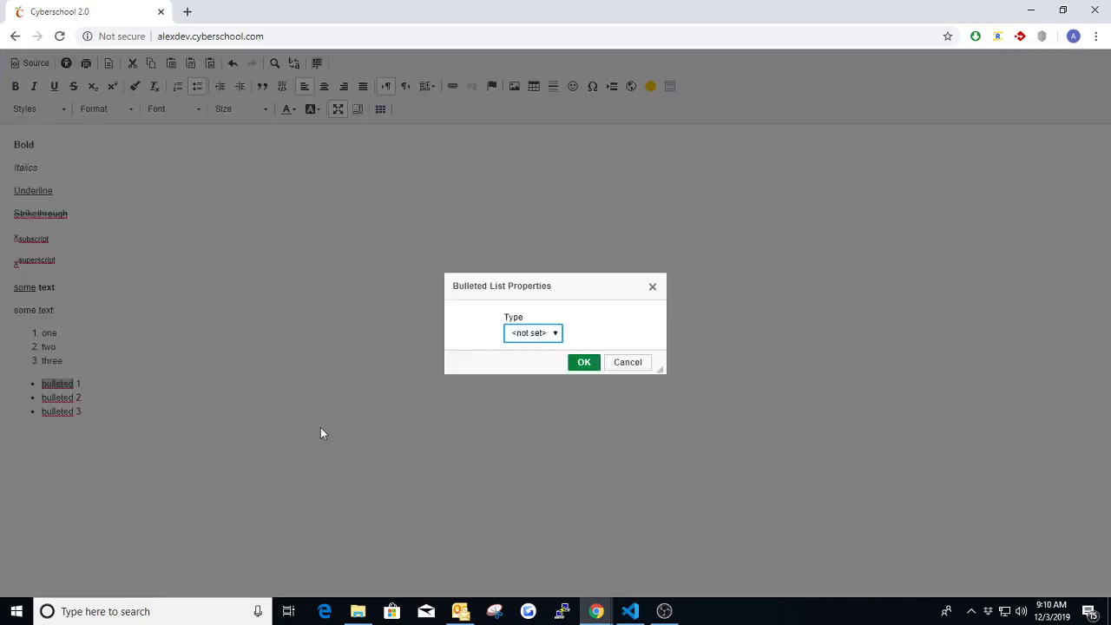
left_click(552, 333)
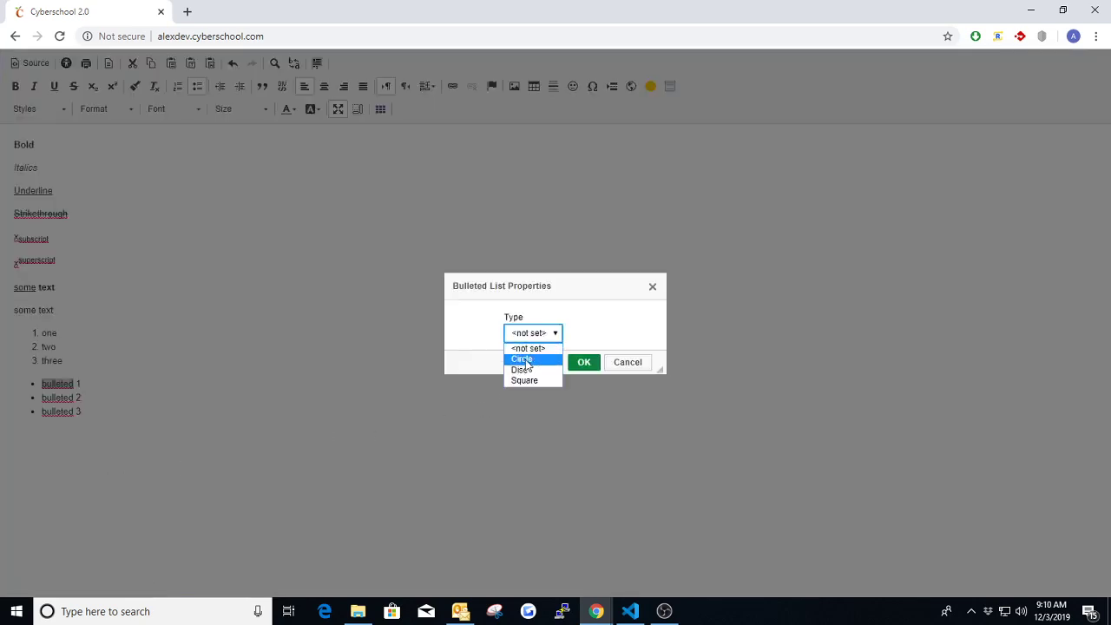
left_click(523, 359)
left_click(584, 362)
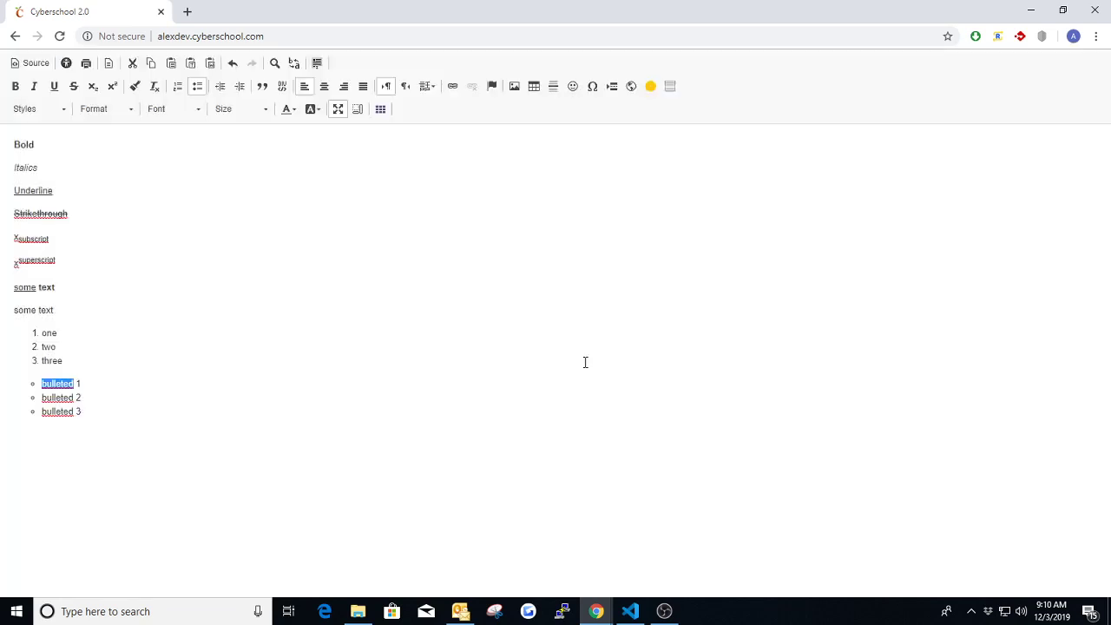
Step: Change the bulleted list's type to Disc in its list properties
right_click(64, 385)
left_click(129, 457)
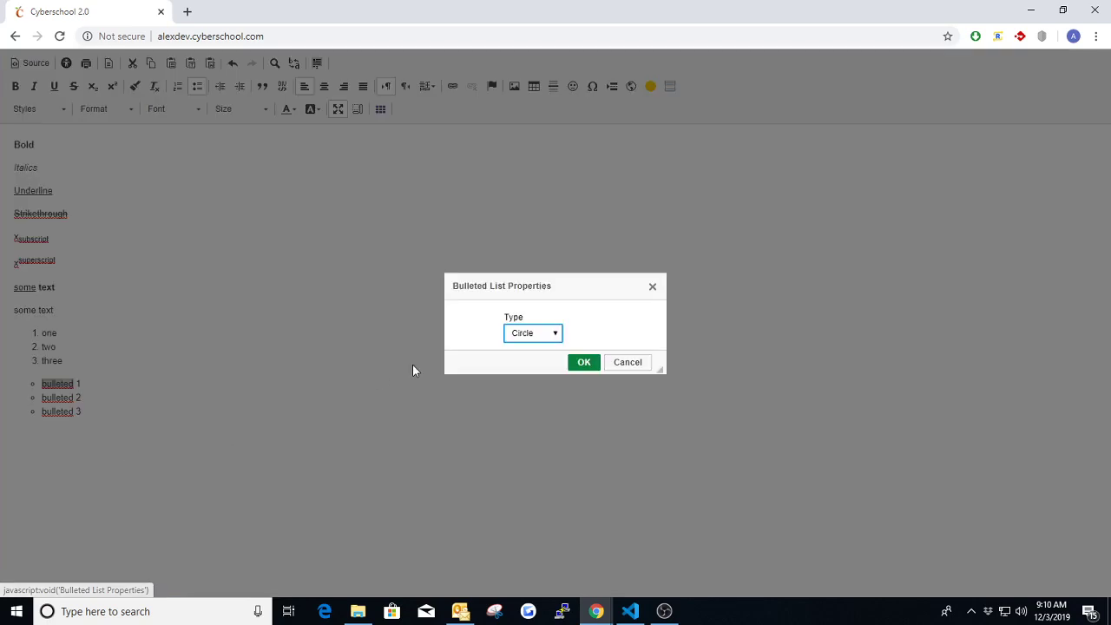
left_click(530, 338)
left_click(530, 369)
left_click(578, 361)
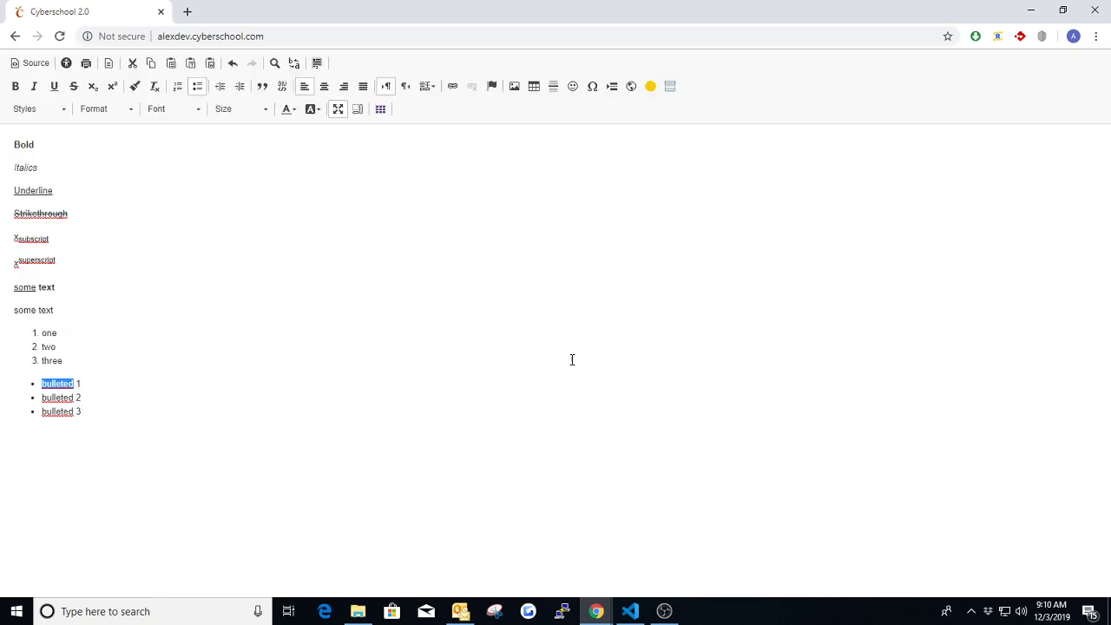
Step: Set the bulleted list's type to Square in its list properties
right_click(63, 383)
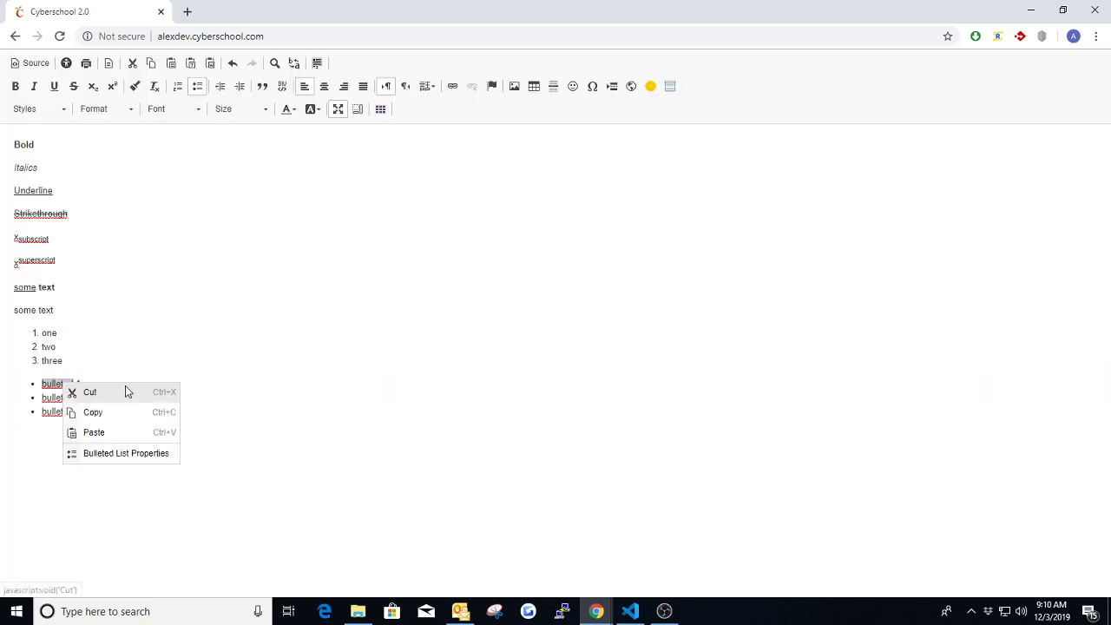
left_click(122, 455)
left_click(531, 334)
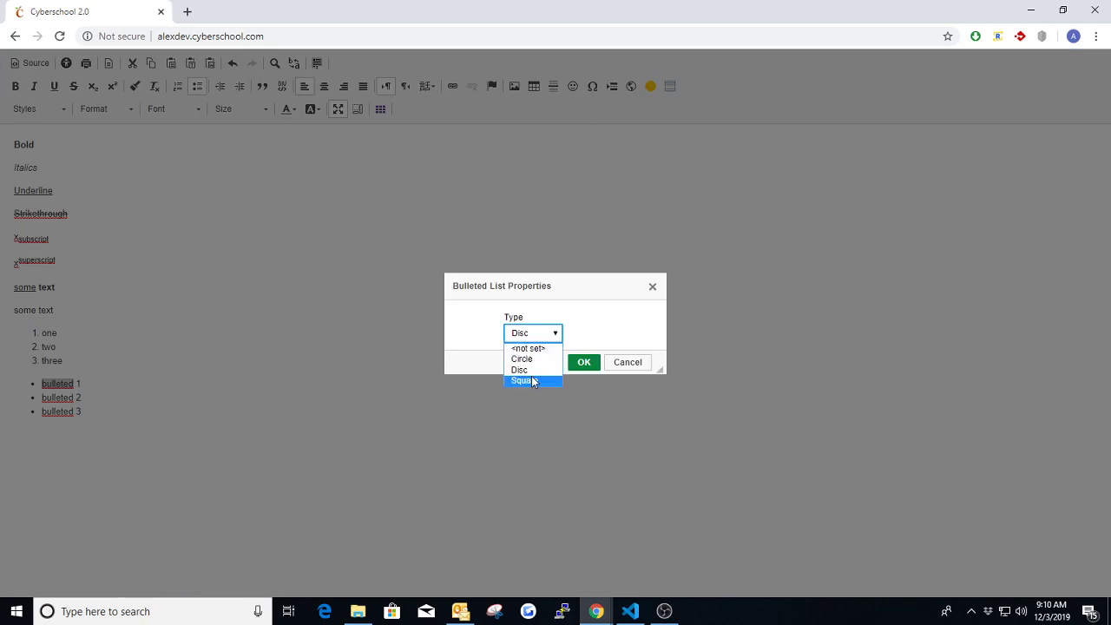
left_click(536, 379)
left_click(580, 363)
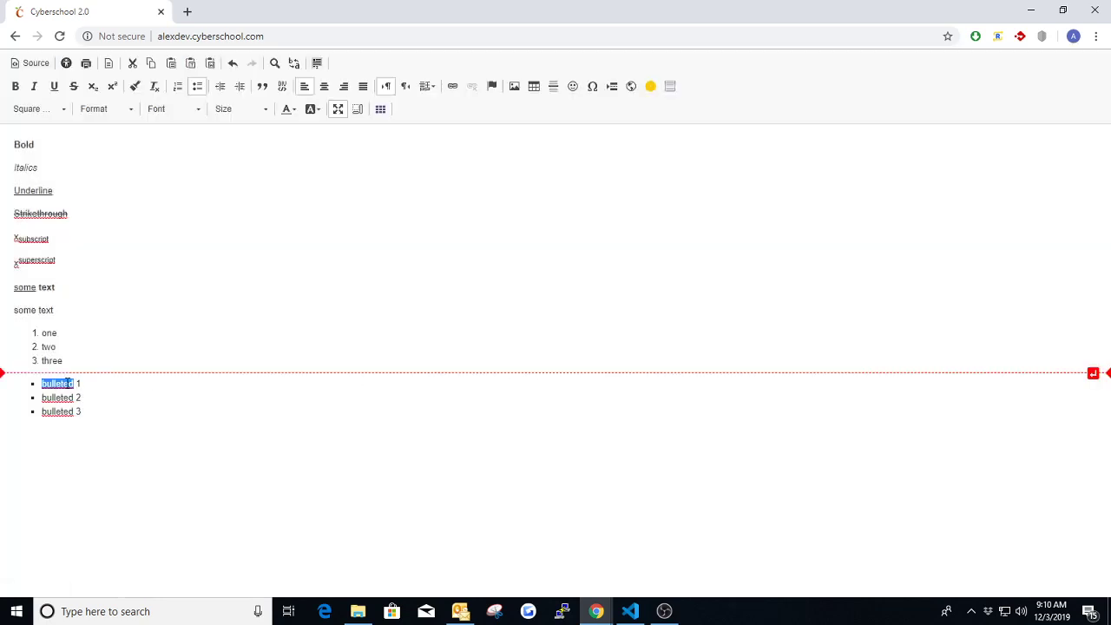
Step: Reset the bulleted list's type to <not set> in its list properties
right_click(68, 382)
left_click(111, 453)
left_click(543, 334)
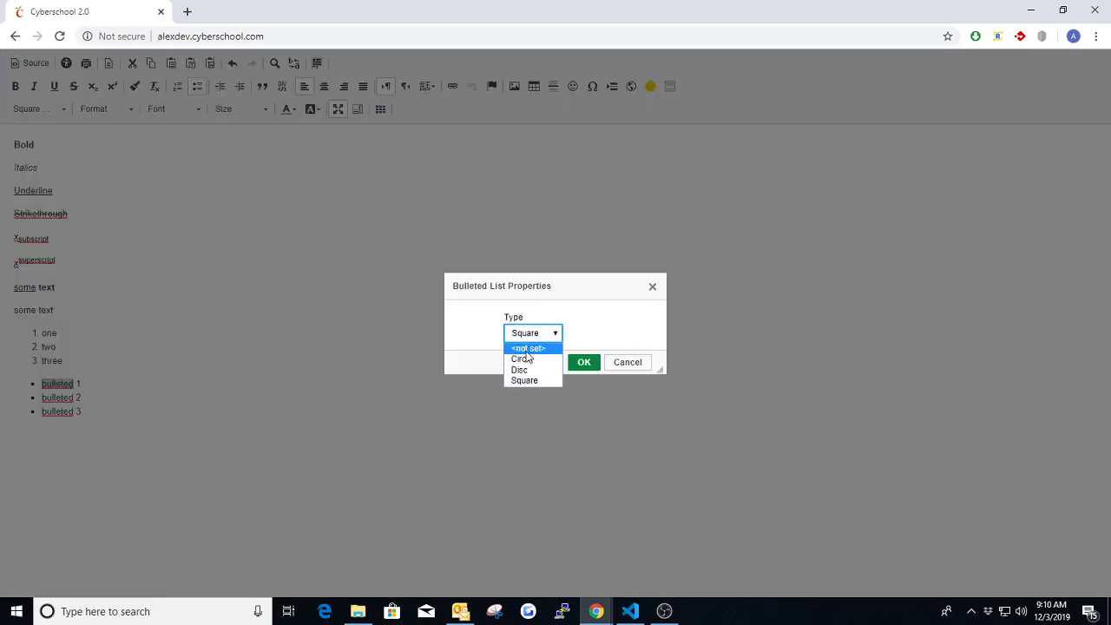
left_click(525, 348)
left_click(583, 362)
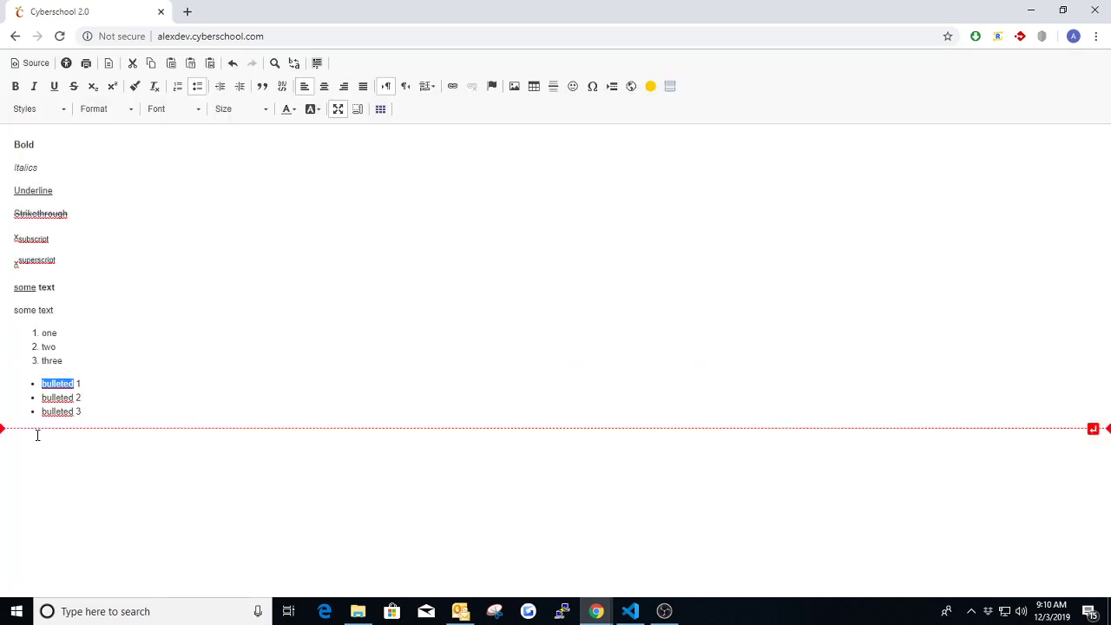
Step: Set the bulleted list's type to Disc, starting from its unset type, and apply the list properties
right_click(57, 387)
left_click(124, 457)
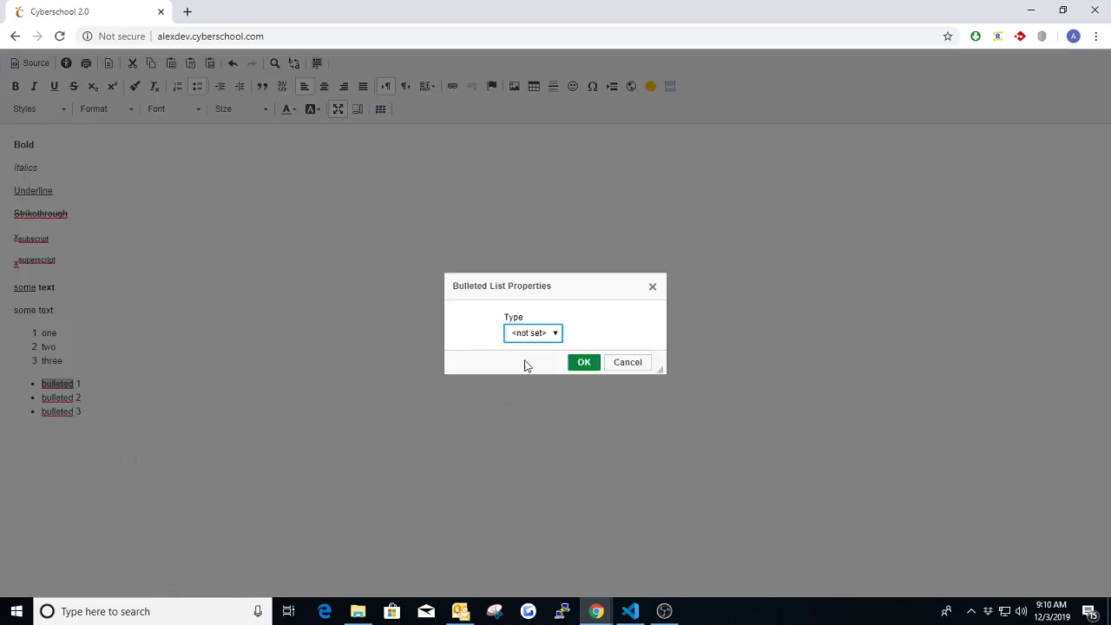
left_click(539, 337)
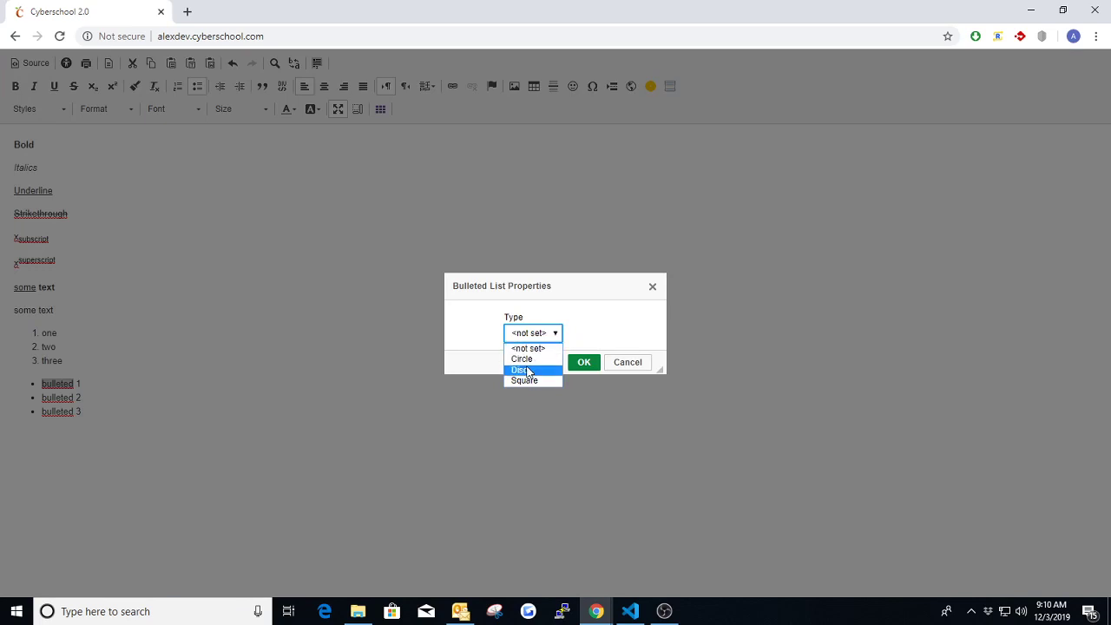
left_click(526, 370)
left_click(595, 361)
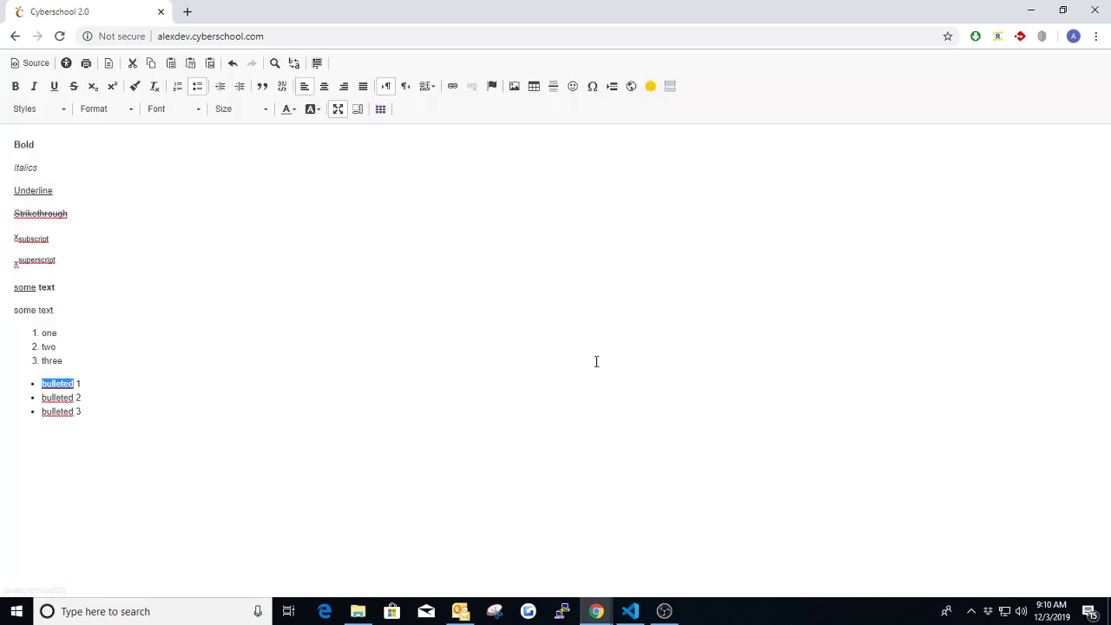
Step: Try a start number of 1 and the Decimal type in the numbered list's properties, and discard the changes
right_click(50, 335)
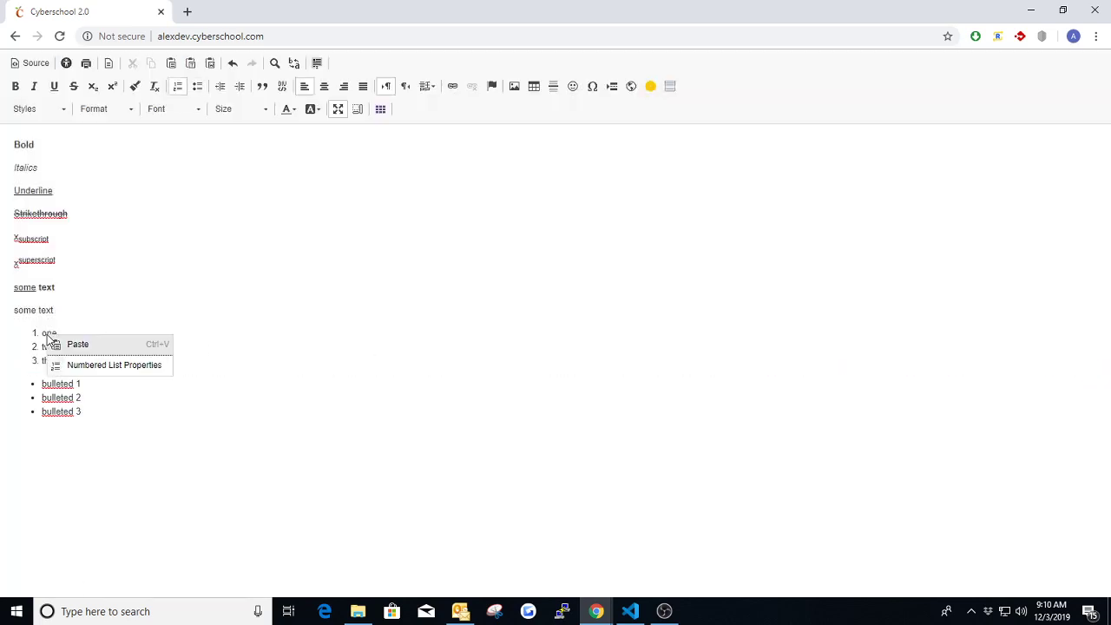
left_click(94, 366)
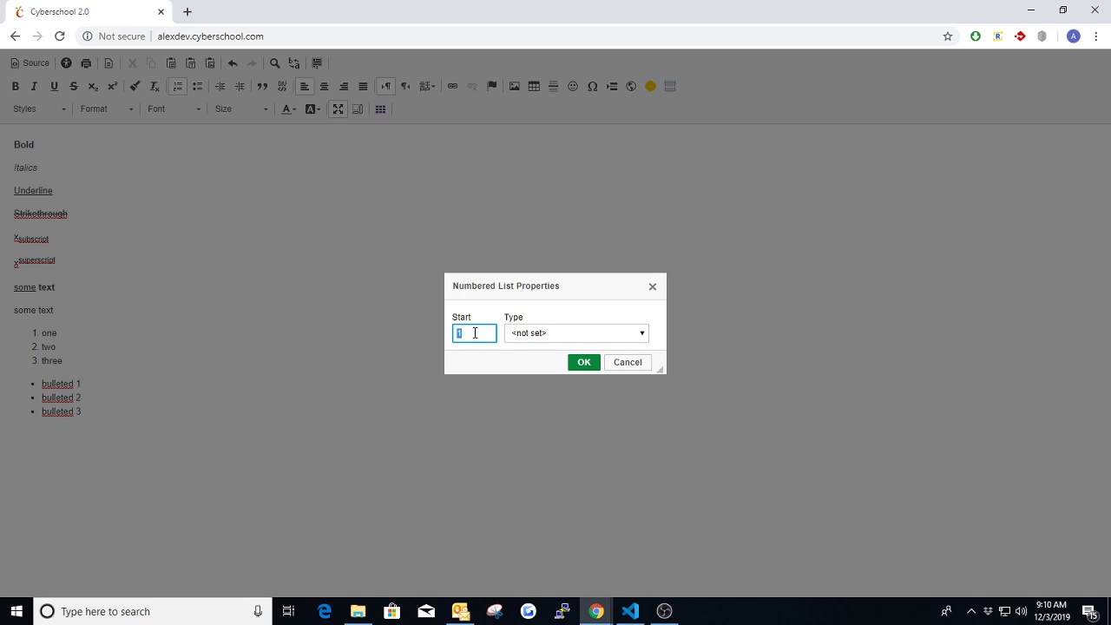
type("3")
key("BackSpace")
key("BackSpace")
type("1")
left_click(597, 337)
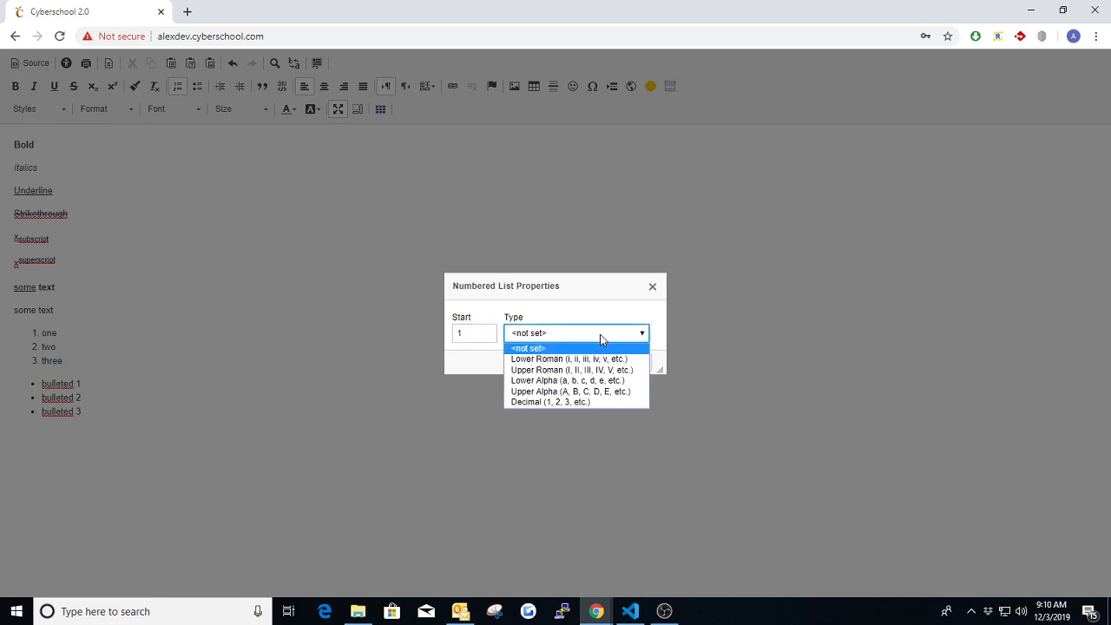
left_click(556, 403)
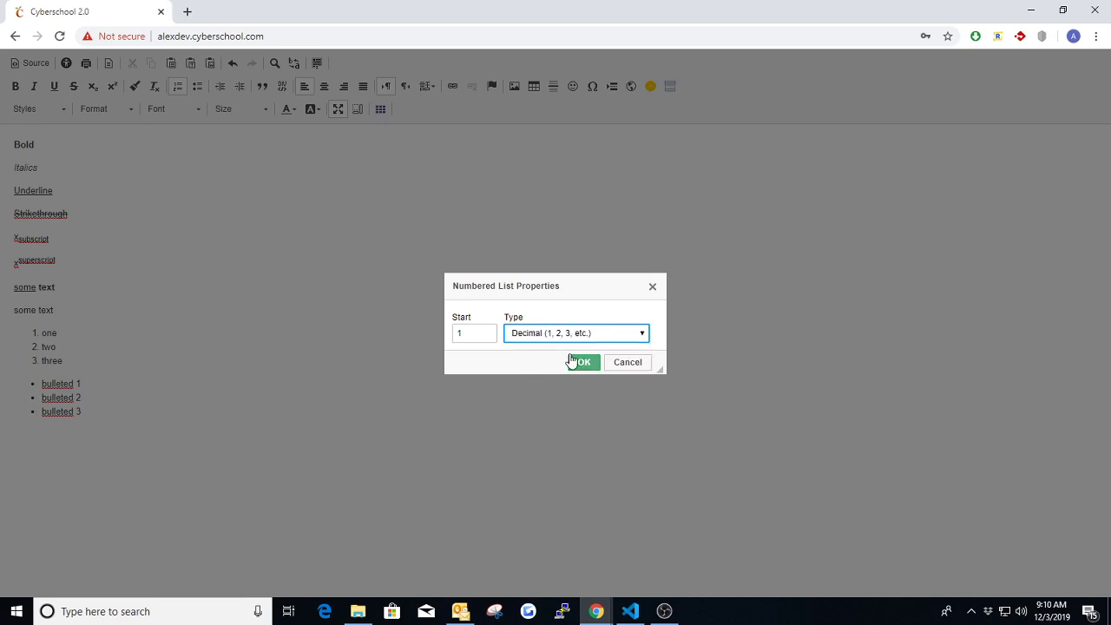
left_click(651, 289)
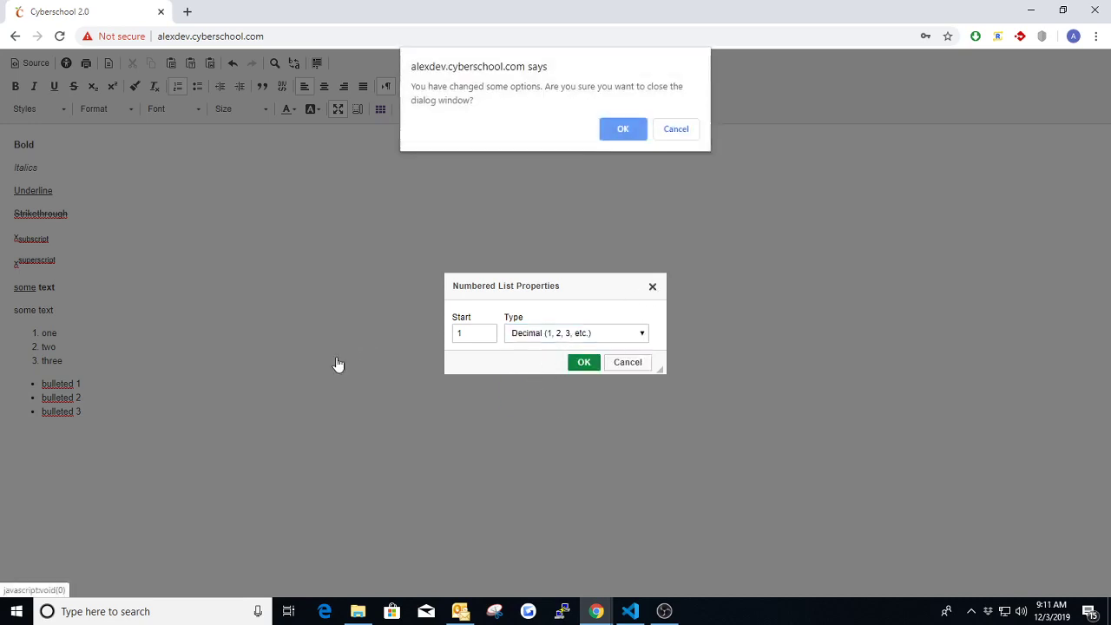
left_click(646, 129)
Step: Add an indented paragraph reading "indented" below the bulleted list, and return the line after it to the margin
left_click(92, 412)
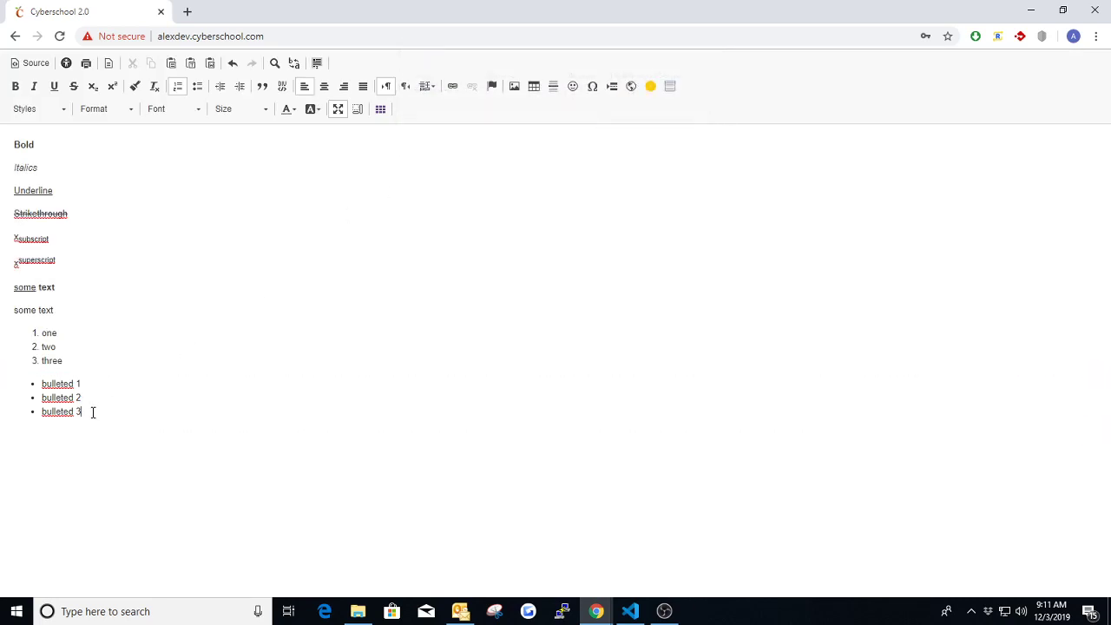
key("Return")
left_click(197, 87)
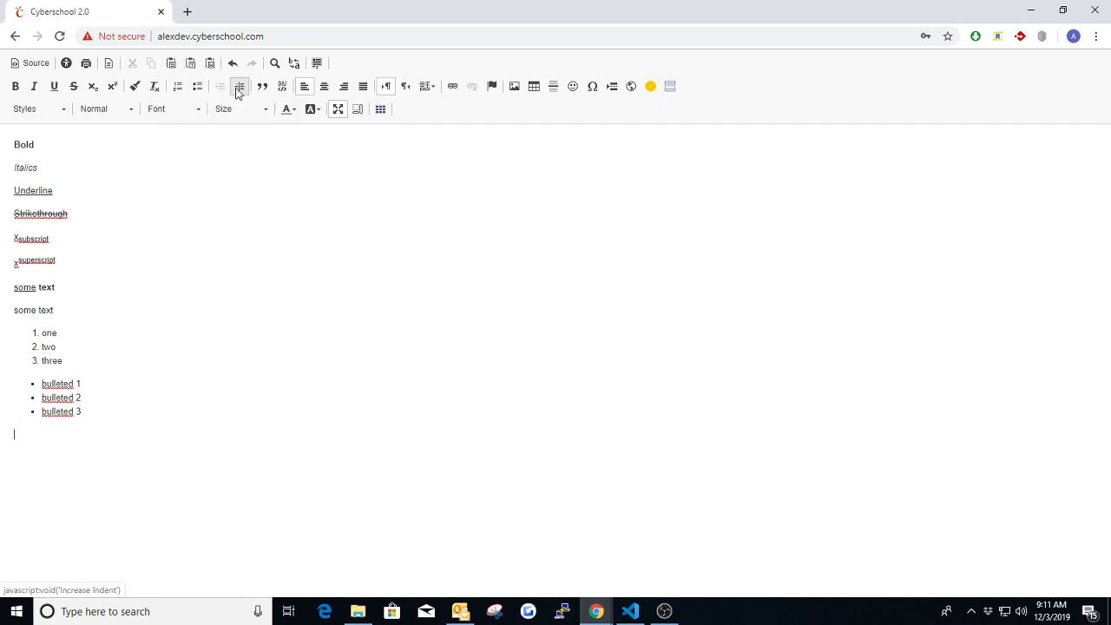
left_click(239, 88)
type("indented")
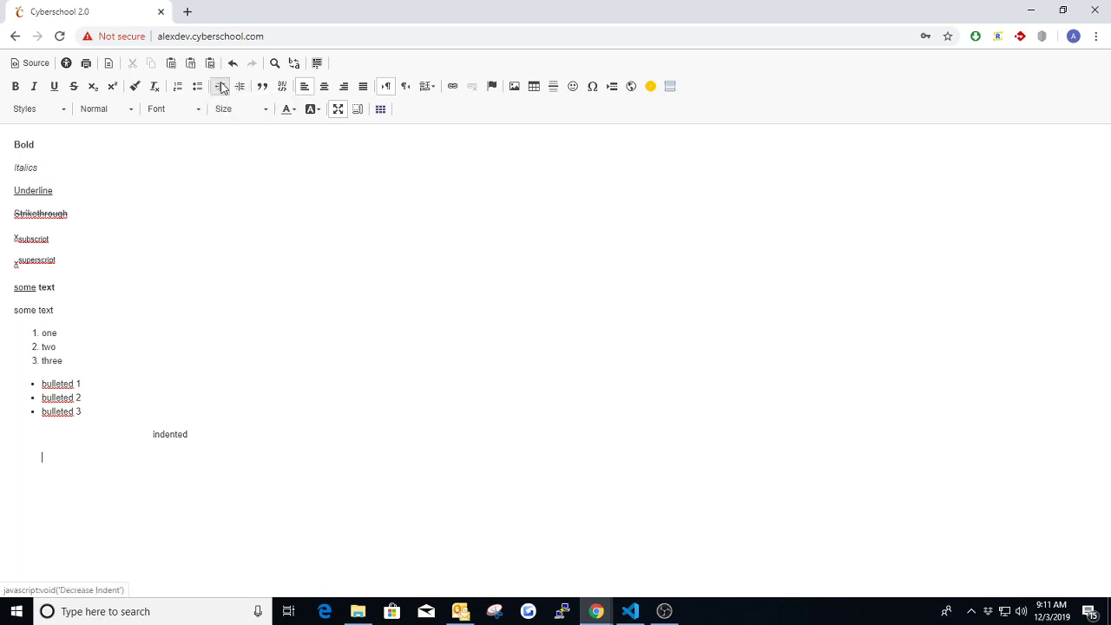
left_click(222, 86)
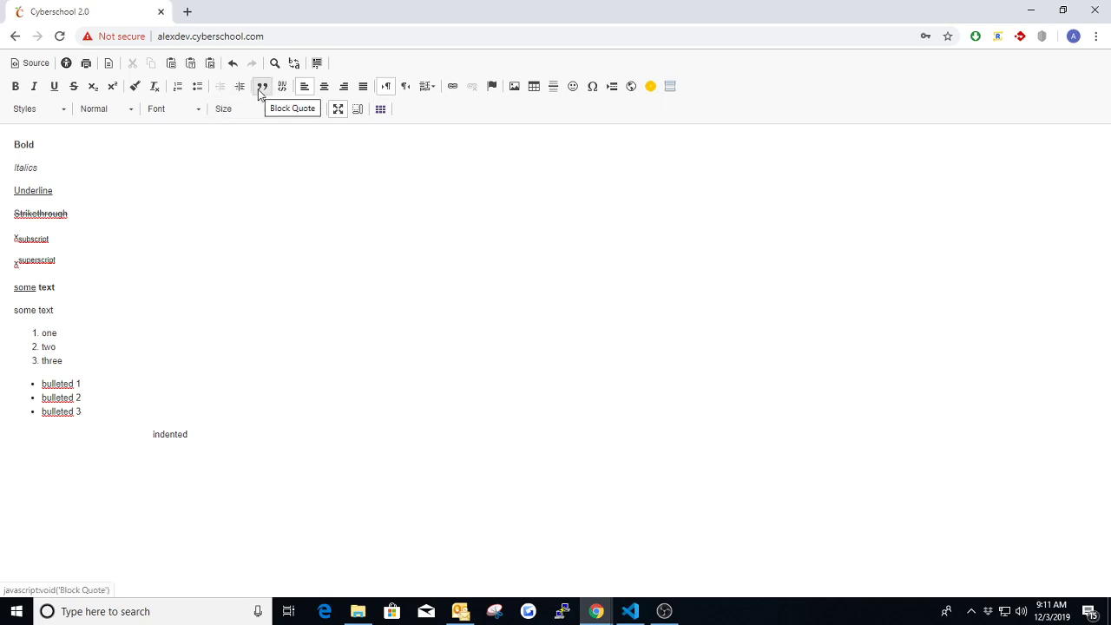
Step: Add a block quote reading "- This is a standard quote" below the indented paragraph, with a normal paragraph following it
left_click(263, 90)
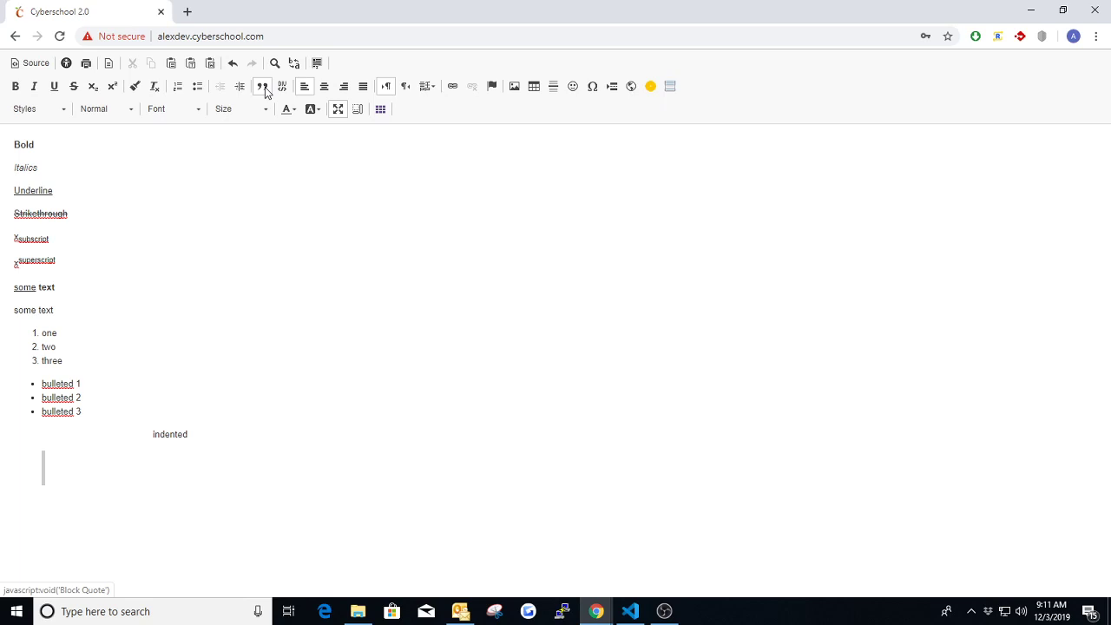
type("This is a standard")
key("BackSpace")
key("BackSpace")
type("d quote")
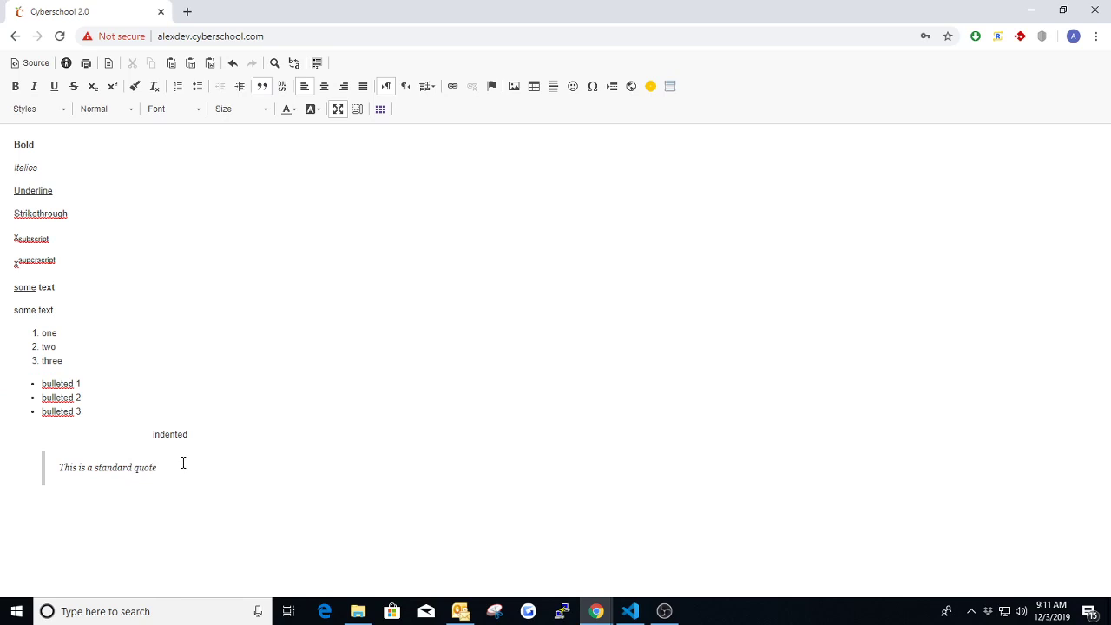
key("Return")
left_click(261, 86)
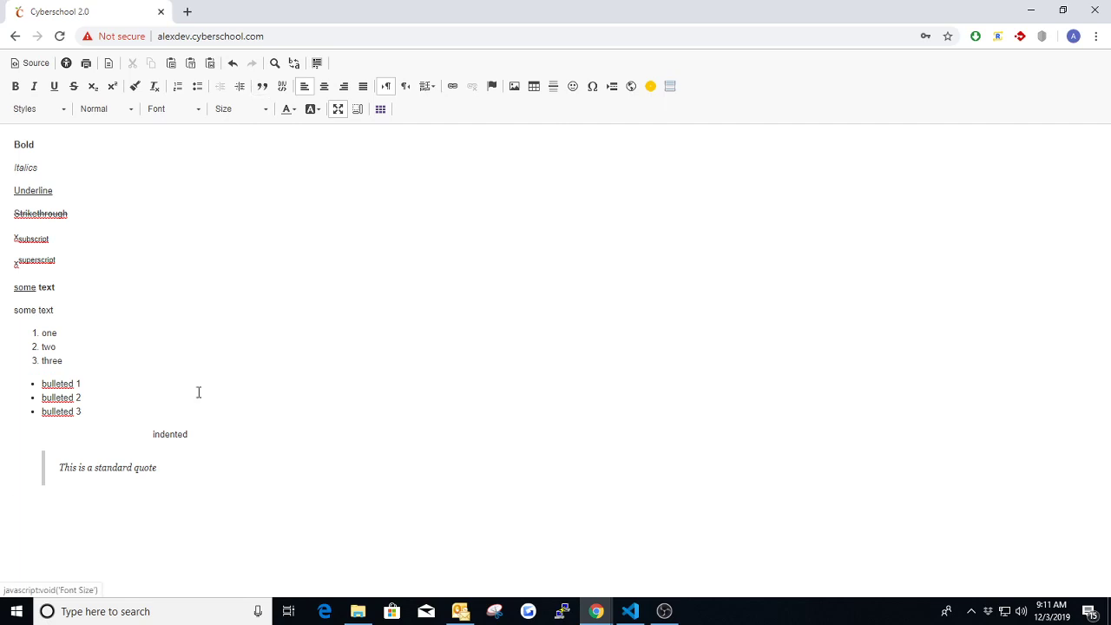
left_click(59, 468)
type("-")
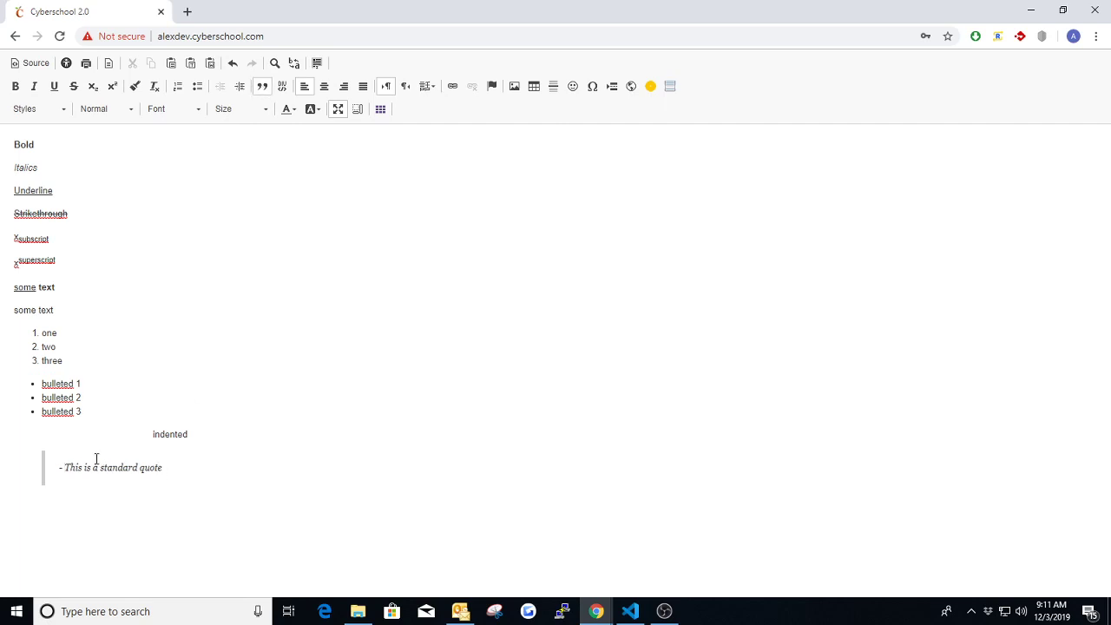
Step: Start a div container on the empty line below the quote and choose the Special Container style for it
left_click(27, 505)
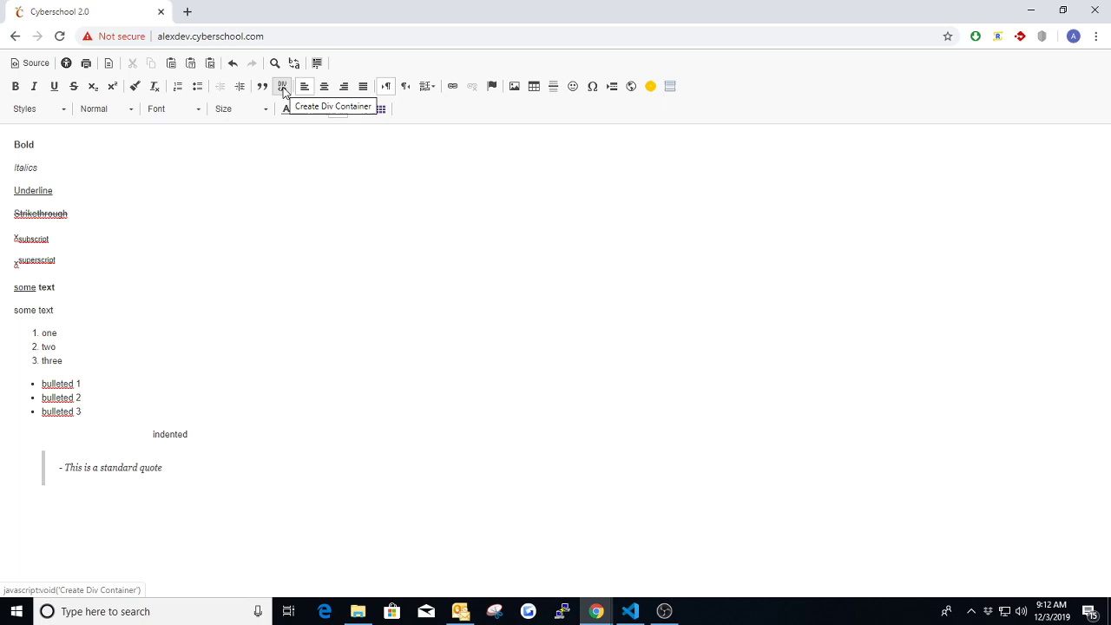
left_click(283, 89)
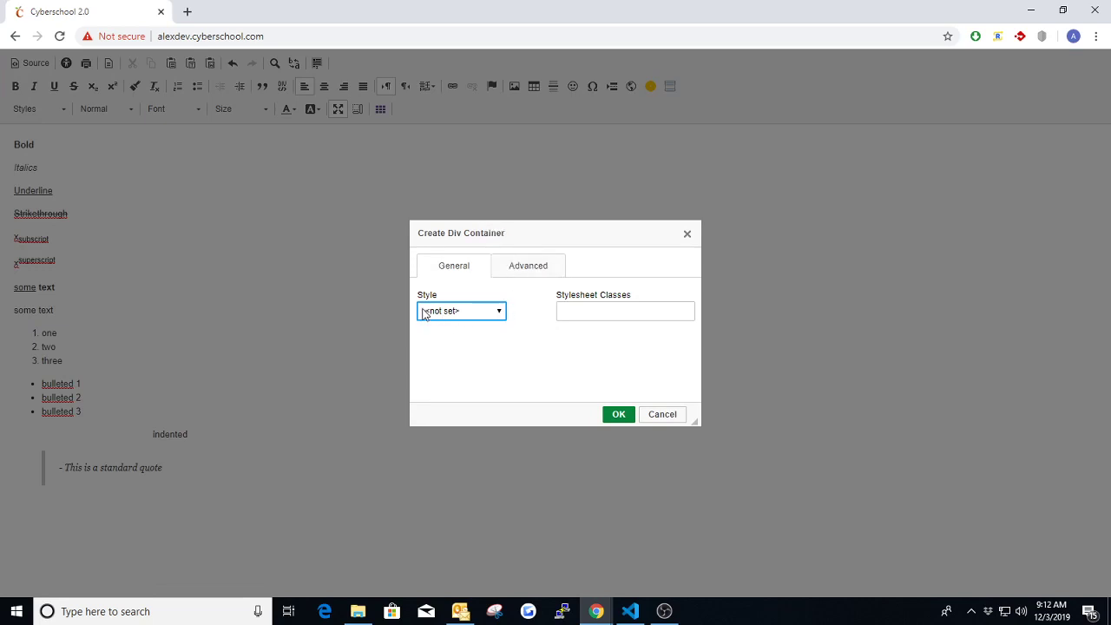
left_click(486, 314)
left_click(467, 338)
left_click(588, 309)
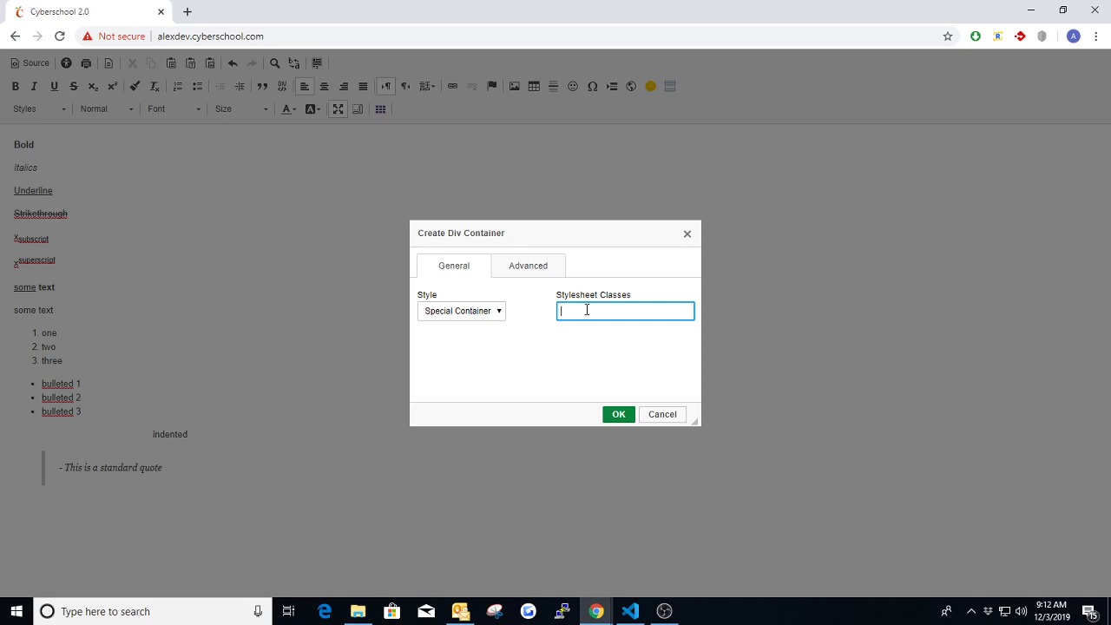
Step: Examine the div container's advanced settings: Id, language code, style, advisory title and language direction
left_click(524, 266)
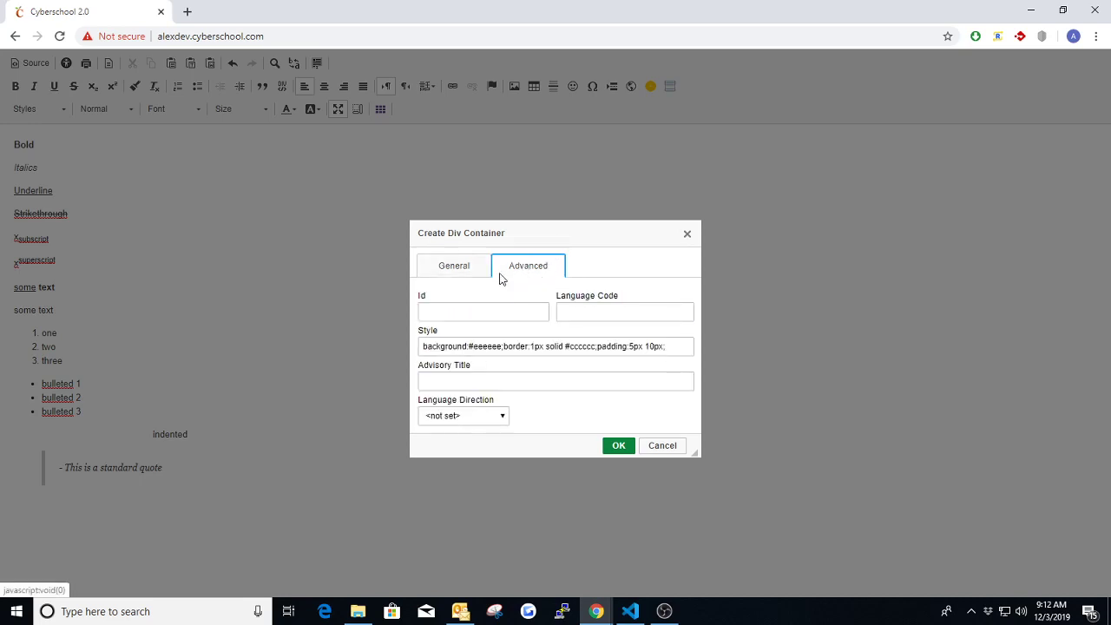
left_click(445, 309)
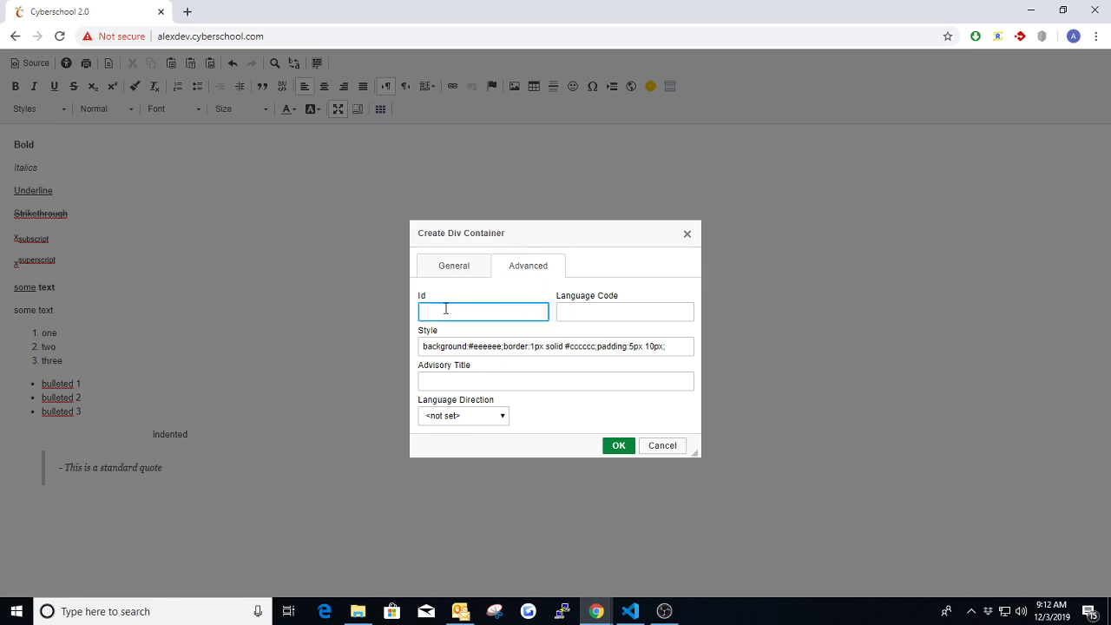
left_click(597, 313)
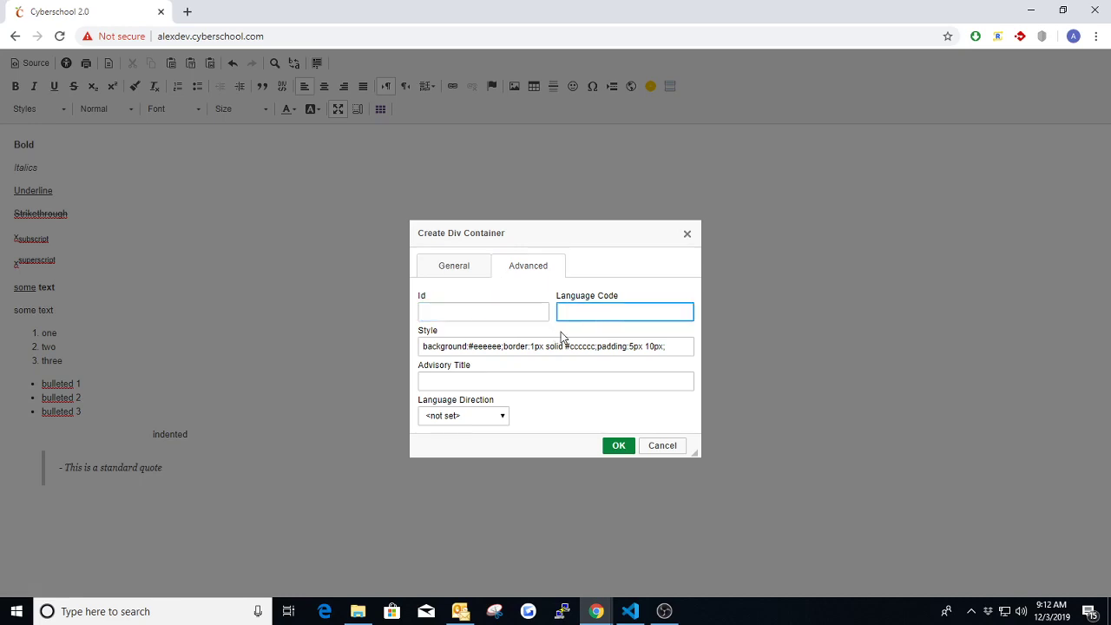
left_click(465, 347)
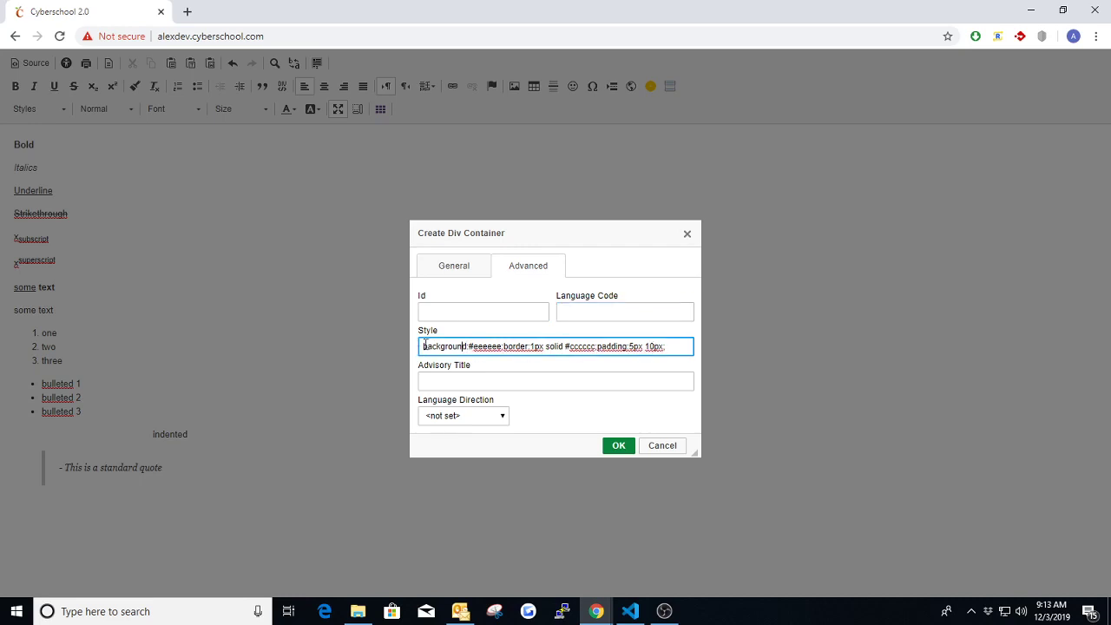
left_click_drag(425, 345, 636, 350)
left_click(633, 332)
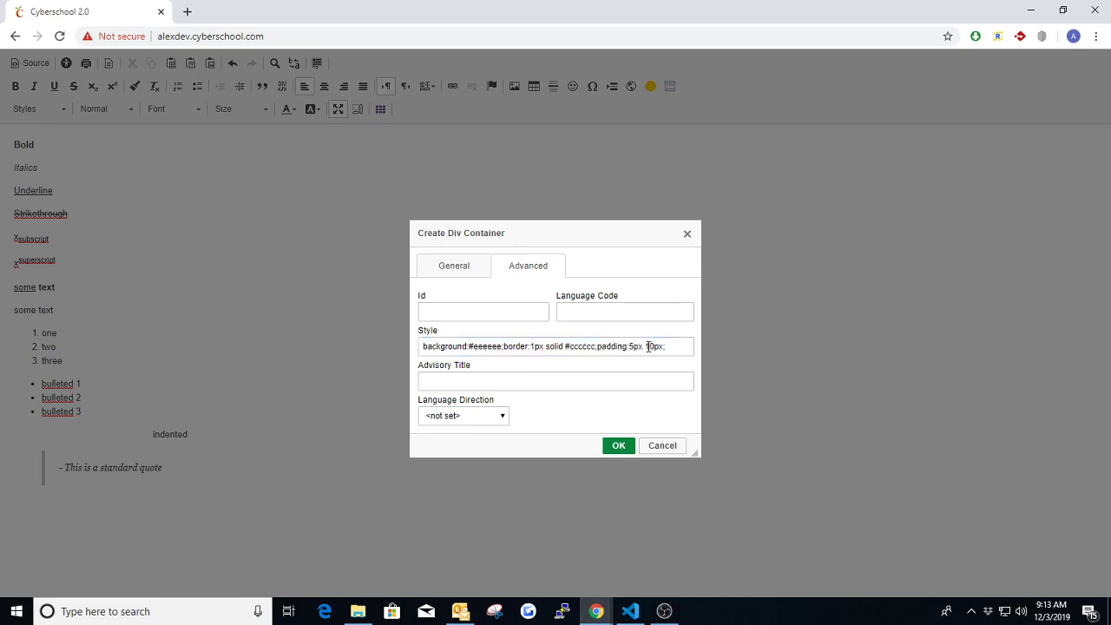
left_click(451, 379)
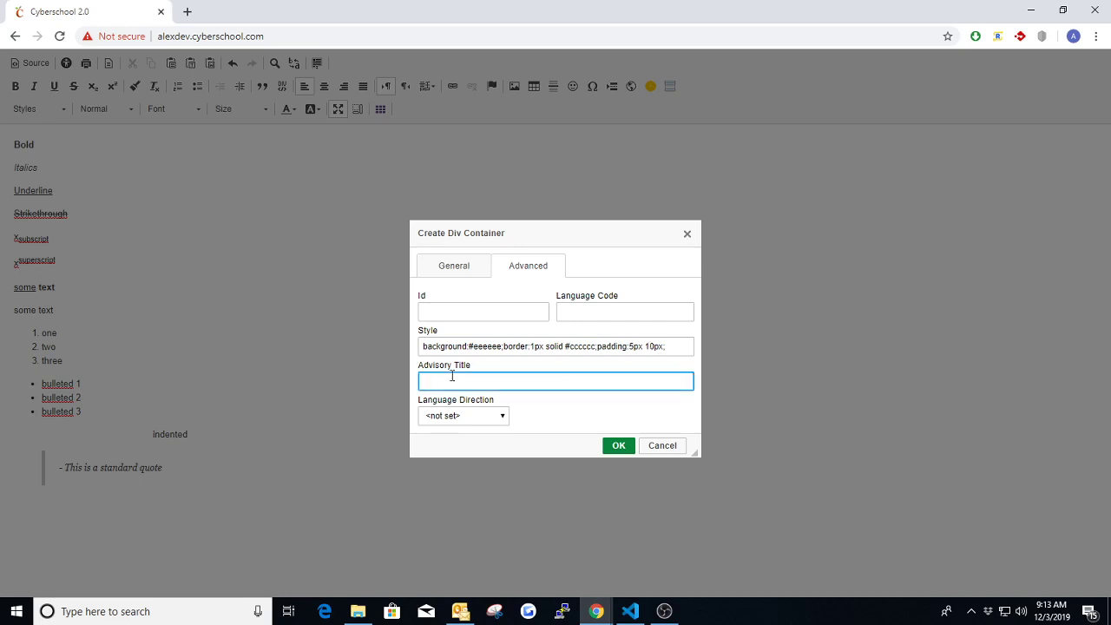
left_click(492, 422)
left_click(492, 422)
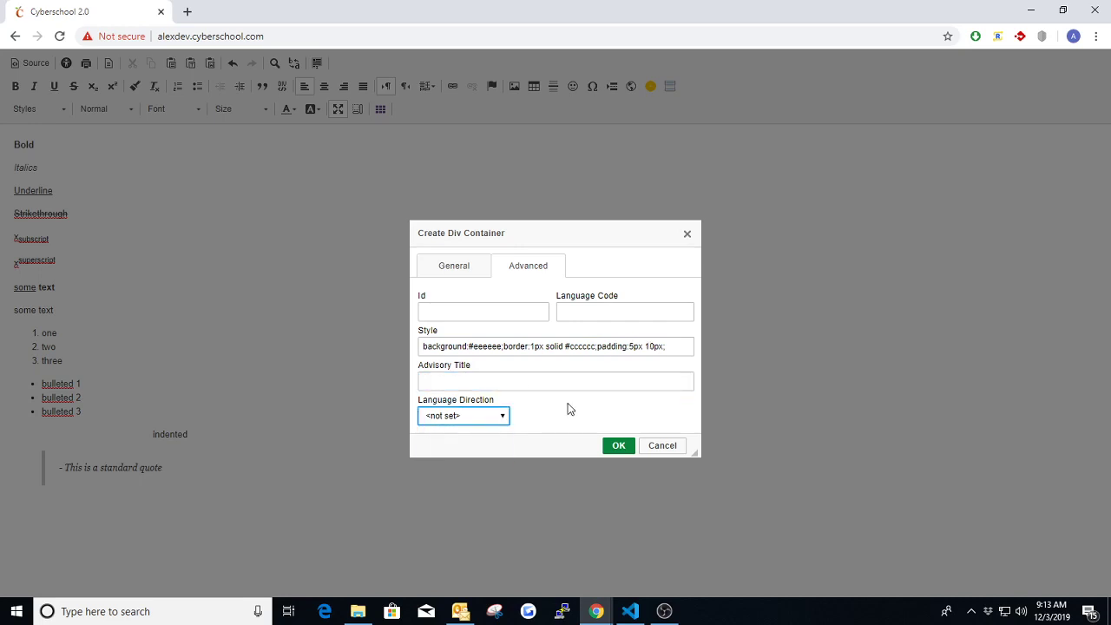
Step: Clear the div container's style to <not set> and check its effect on the advanced settings
left_click(463, 276)
left_click(469, 310)
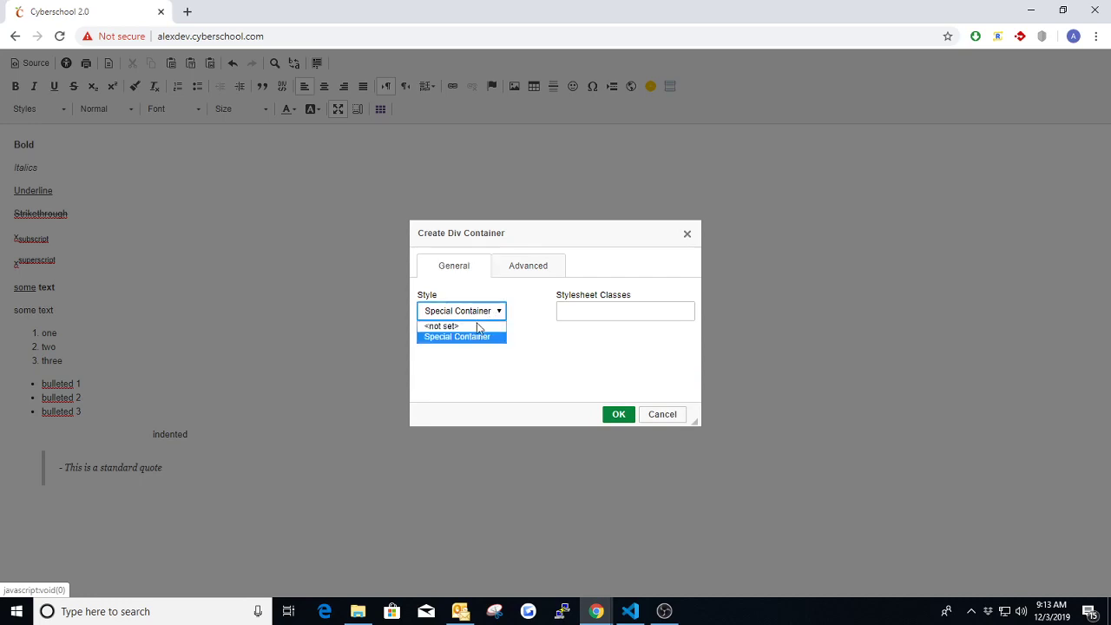
left_click(442, 325)
left_click(512, 267)
left_click(446, 269)
Step: Set the style to Special Container, check the advanced style code, and create the div container
left_click(468, 311)
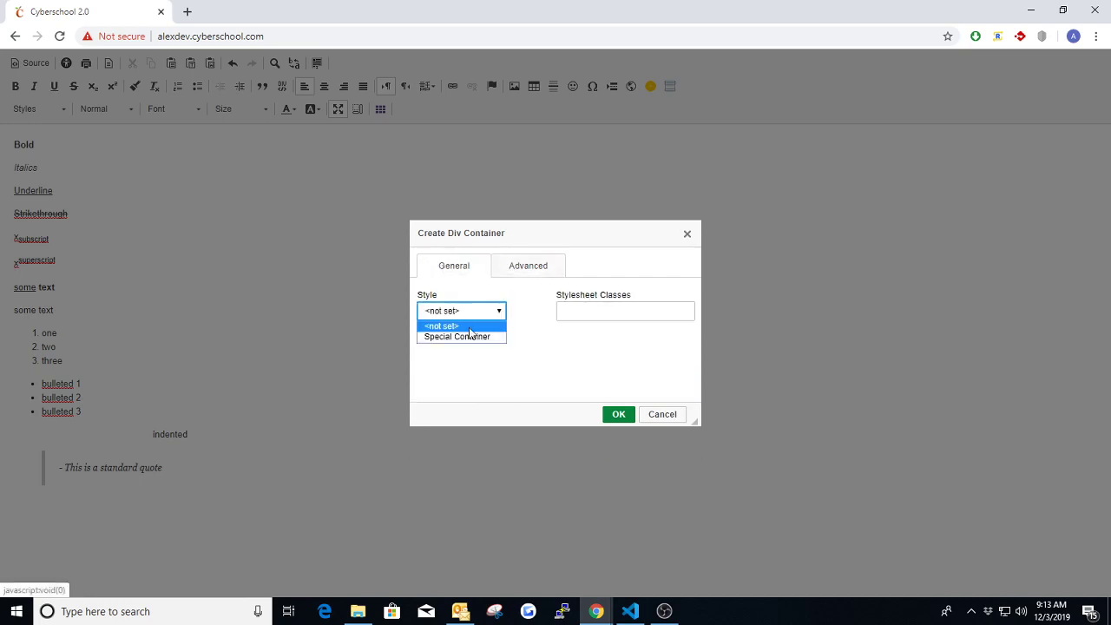
left_click(456, 335)
left_click(525, 267)
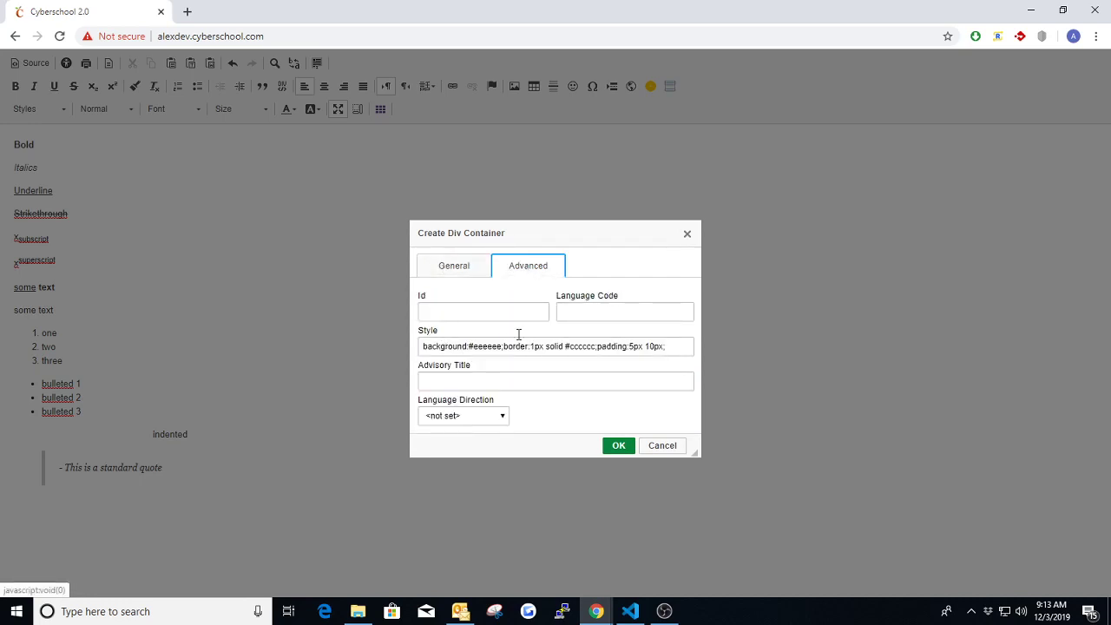
left_click(470, 267)
left_click(620, 414)
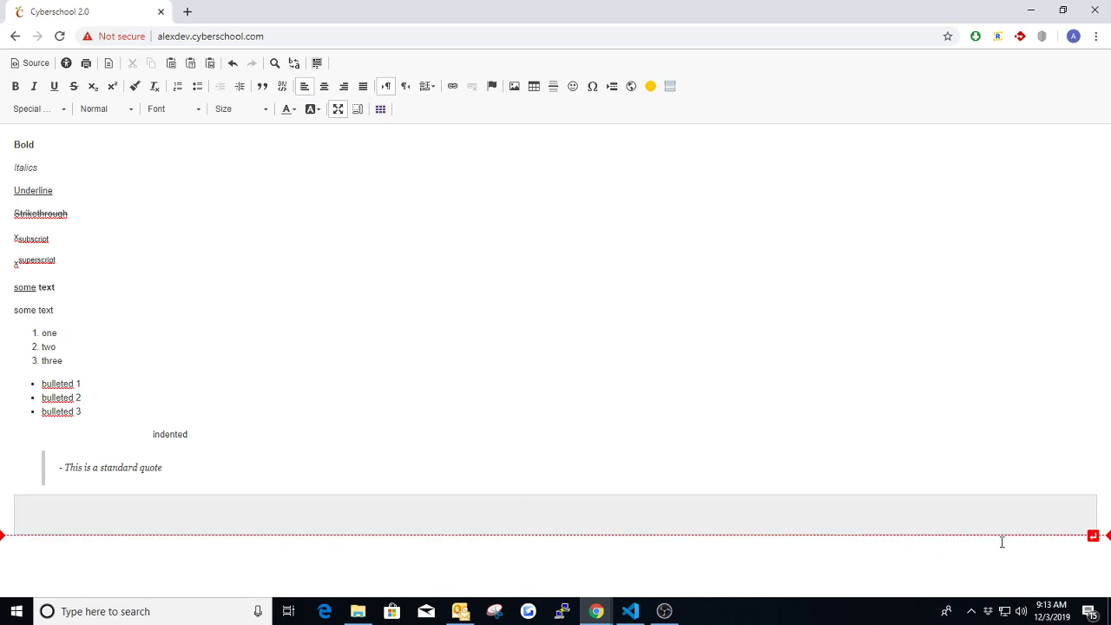
Step: Add a new paragraph below the div container with the left-aligned text "left" and a centered line "center" beneath it
left_click(1093, 537)
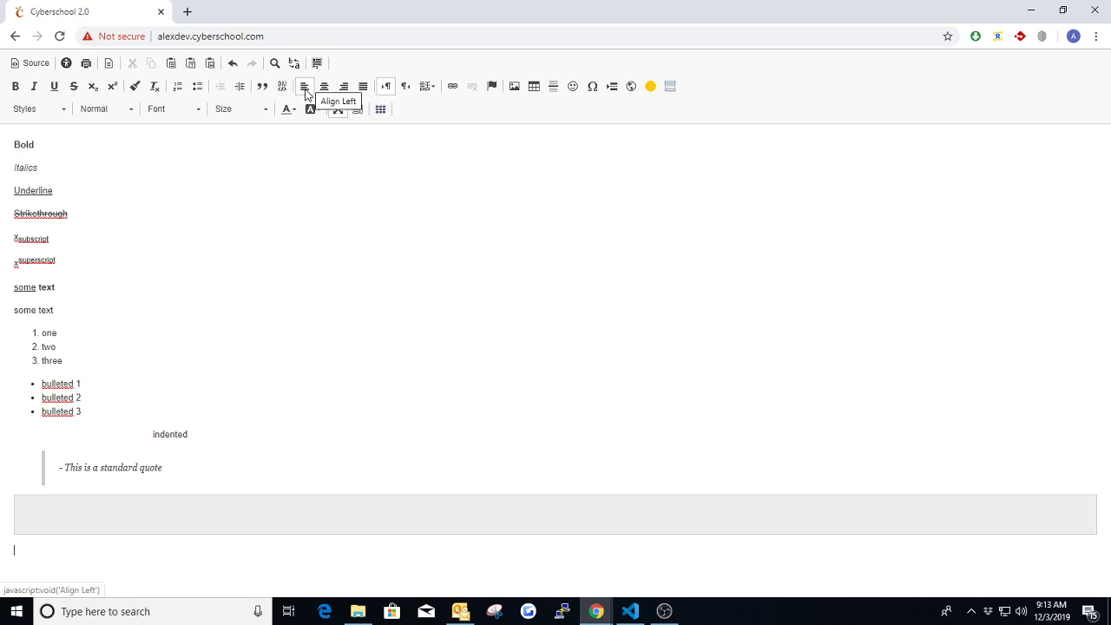
type("left")
left_click(323, 86)
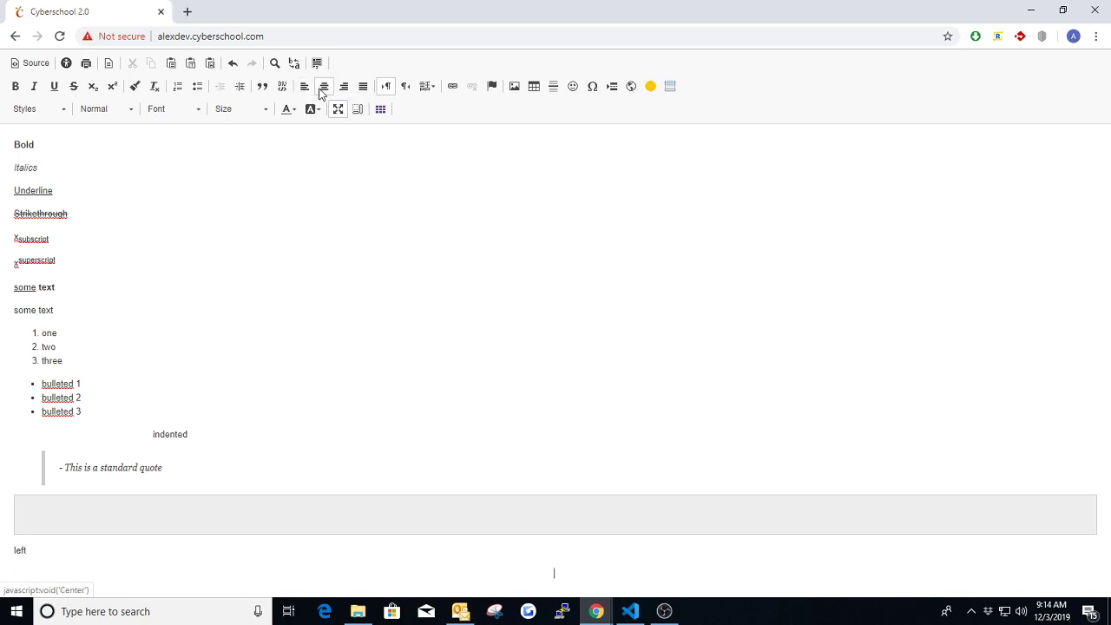
type("center")
key("Return")
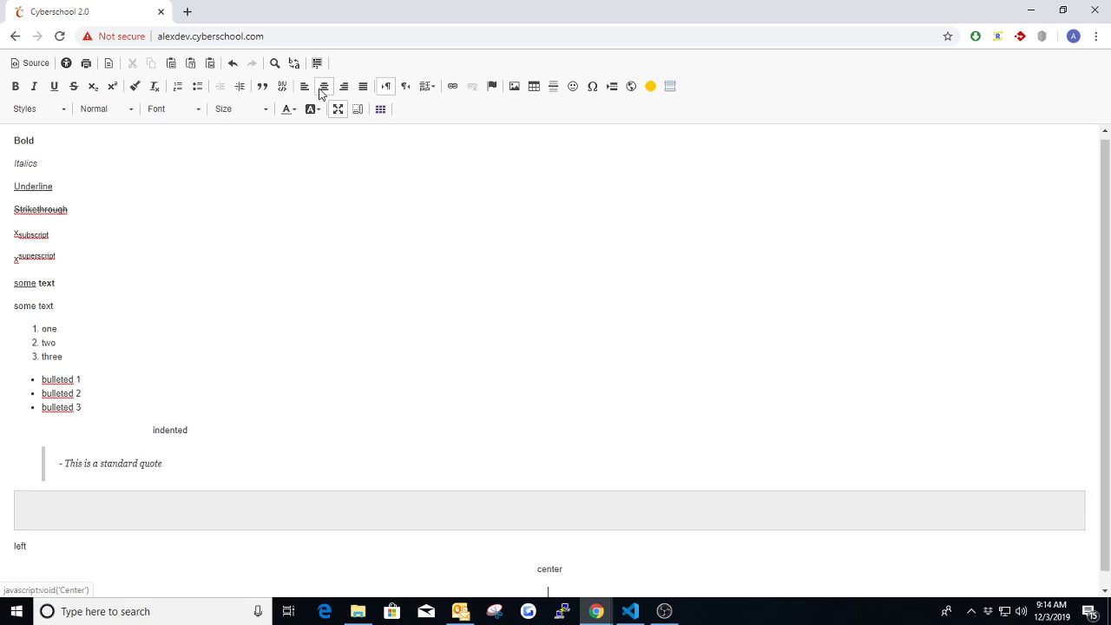
Step: Add the right-aligned line "right" below the centered line
left_click(344, 89)
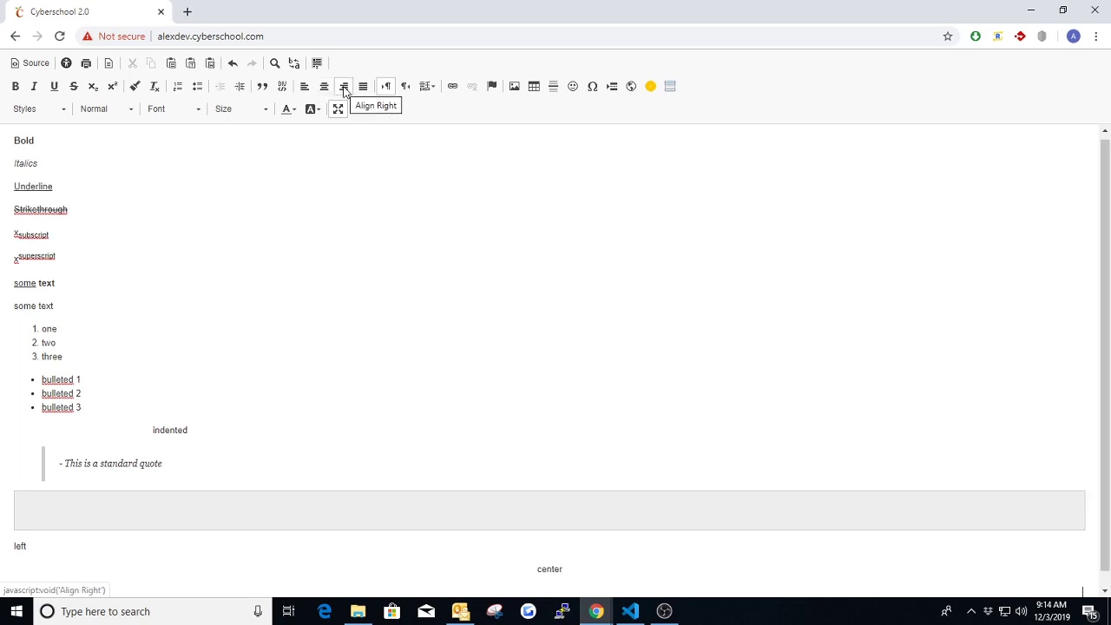
type("right")
key("Return")
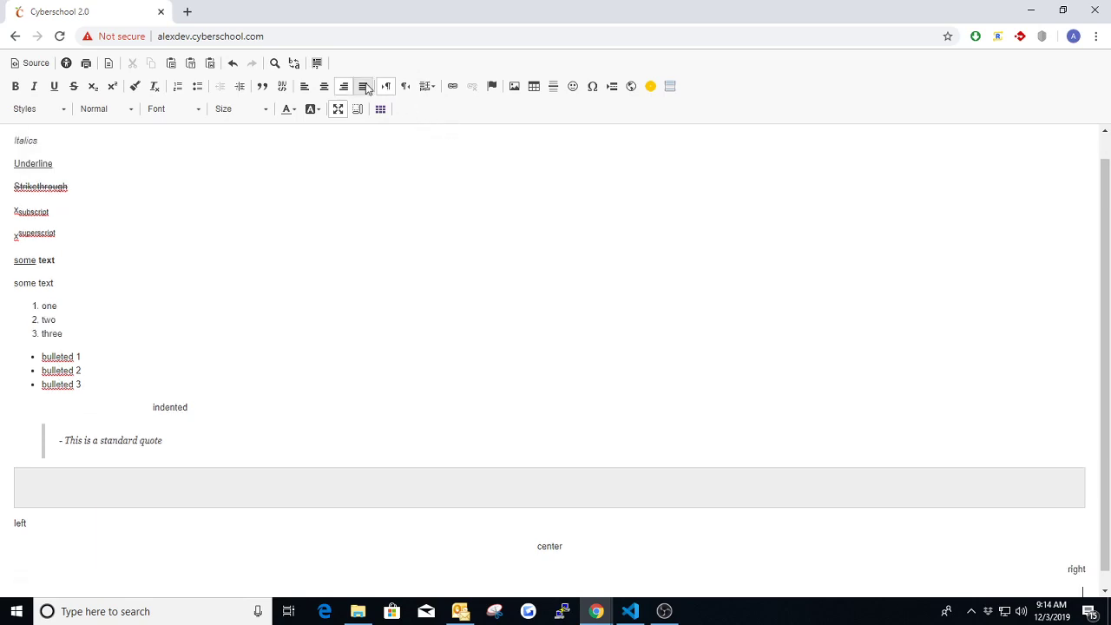
Step: Add the line "Justify" below the right-aligned line, switching justified alignment on and off for it
left_click(364, 89)
scroll(564, 535, "down", 1)
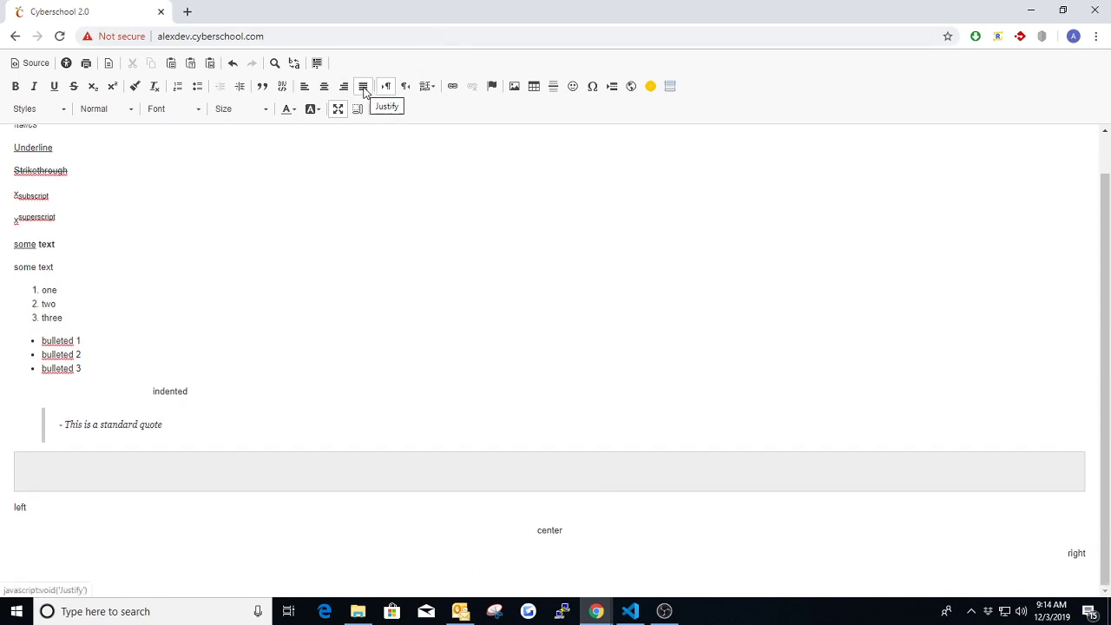
type("d")
type("Justify")
key("BackSpace")
left_click(365, 87)
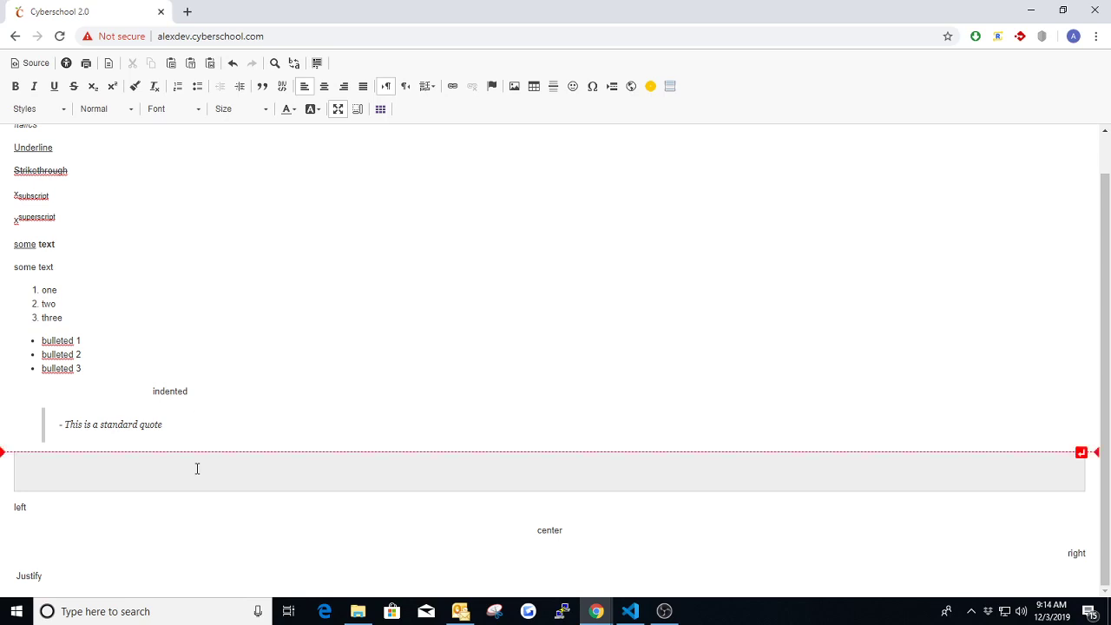
key("Return")
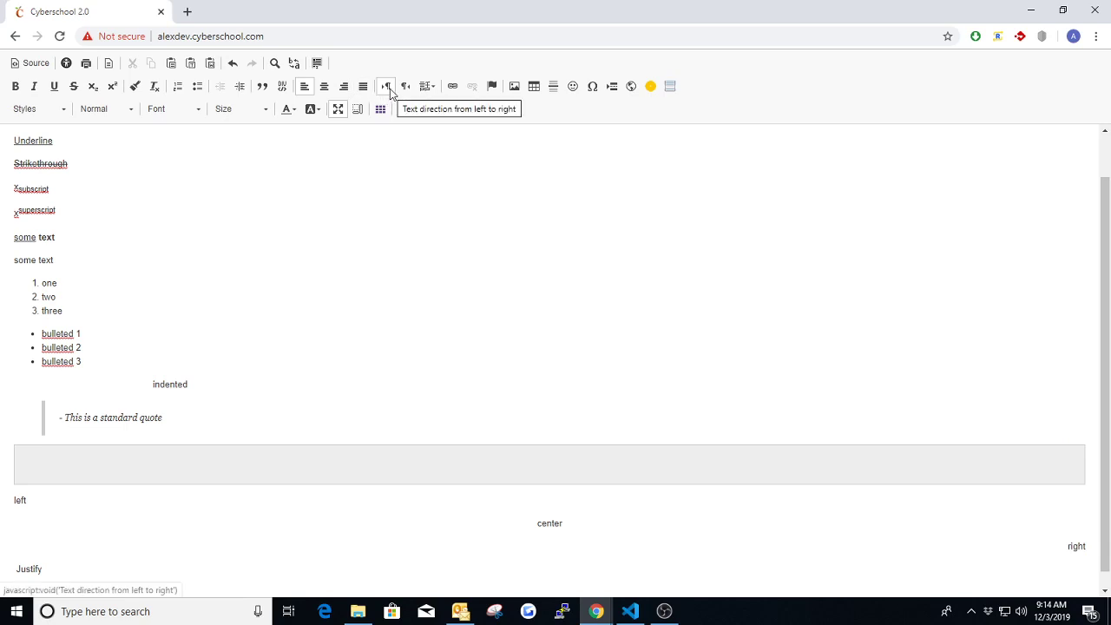
Step: Add the line "left to right" below "Justify" using the left-to-right text direction
scroll(102, 491, "down", 1)
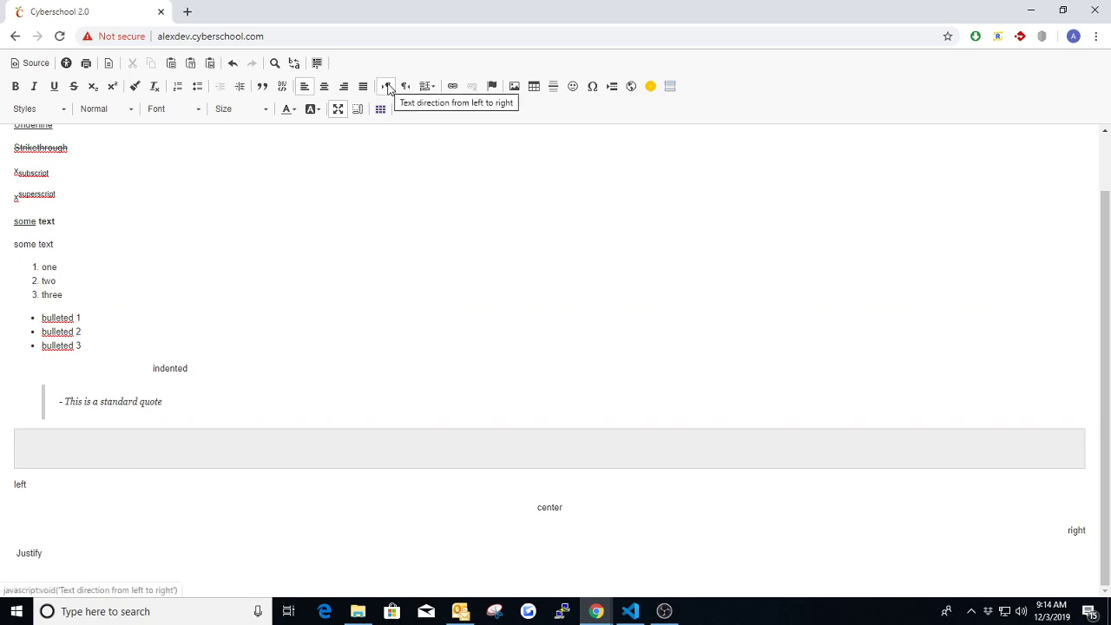
type("left to right")
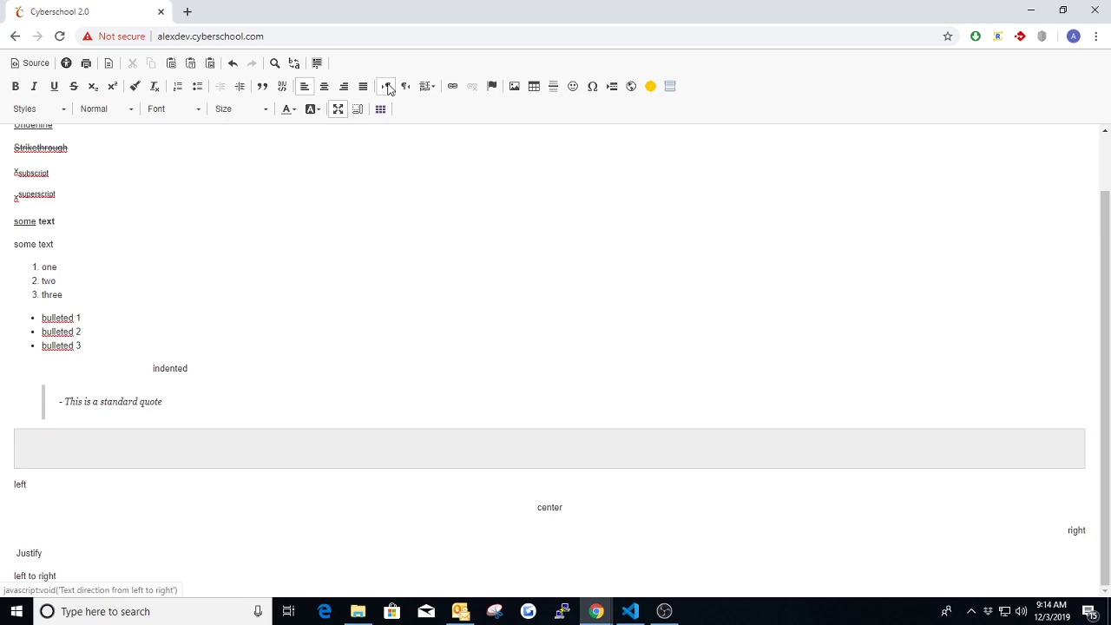
key("Return")
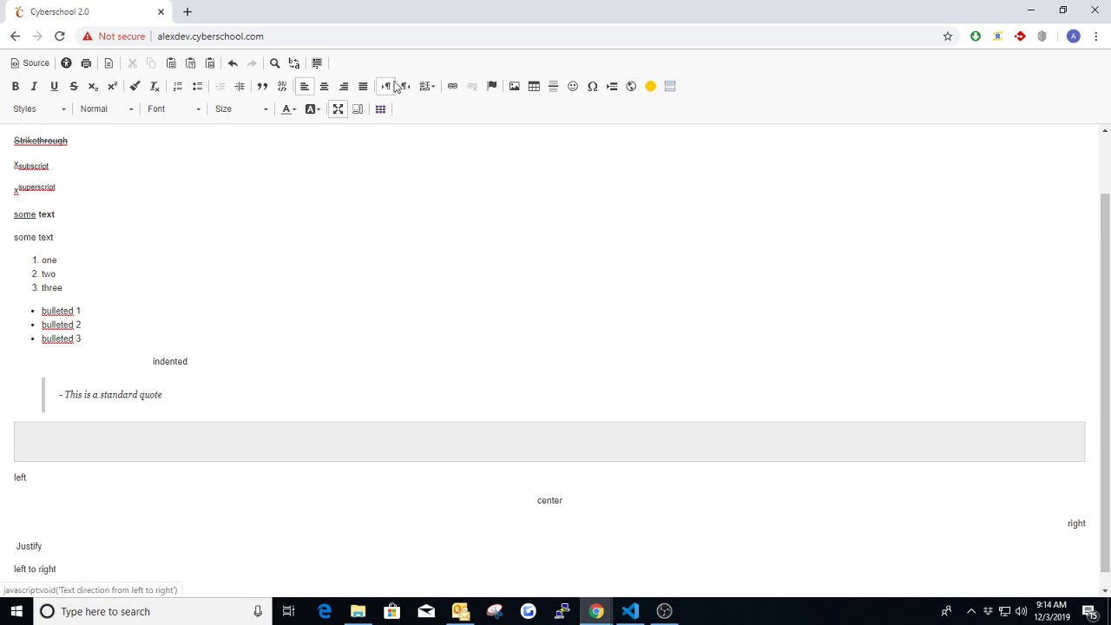
Step: Add the line "right to left" in right-to-left text direction and set the empty line below it back to left-to-right
left_click(406, 87)
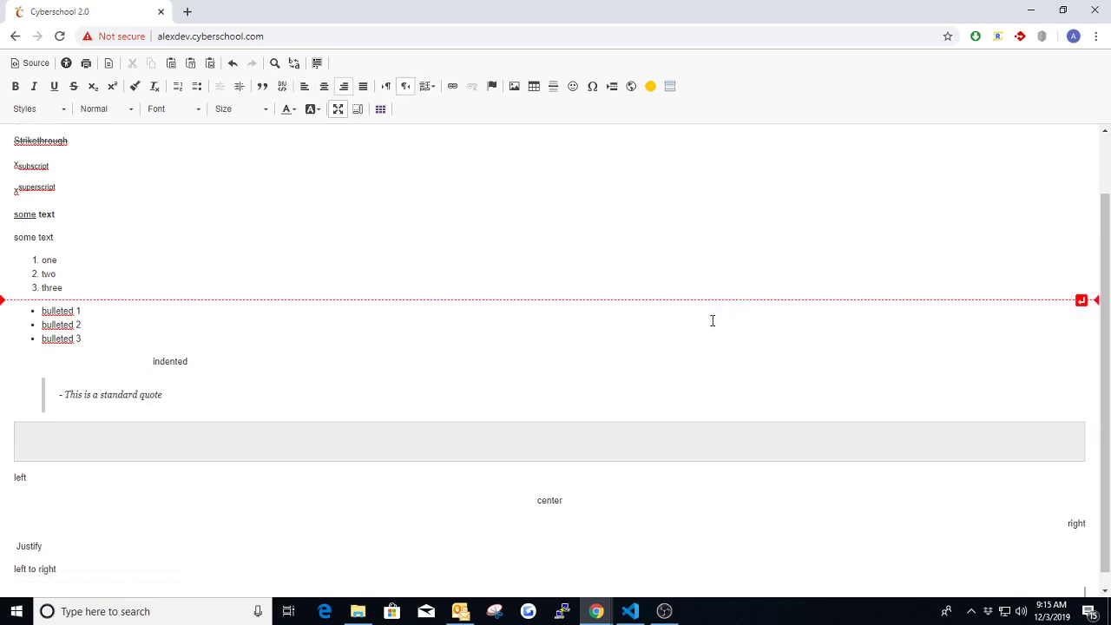
scroll(914, 406, "down", 1)
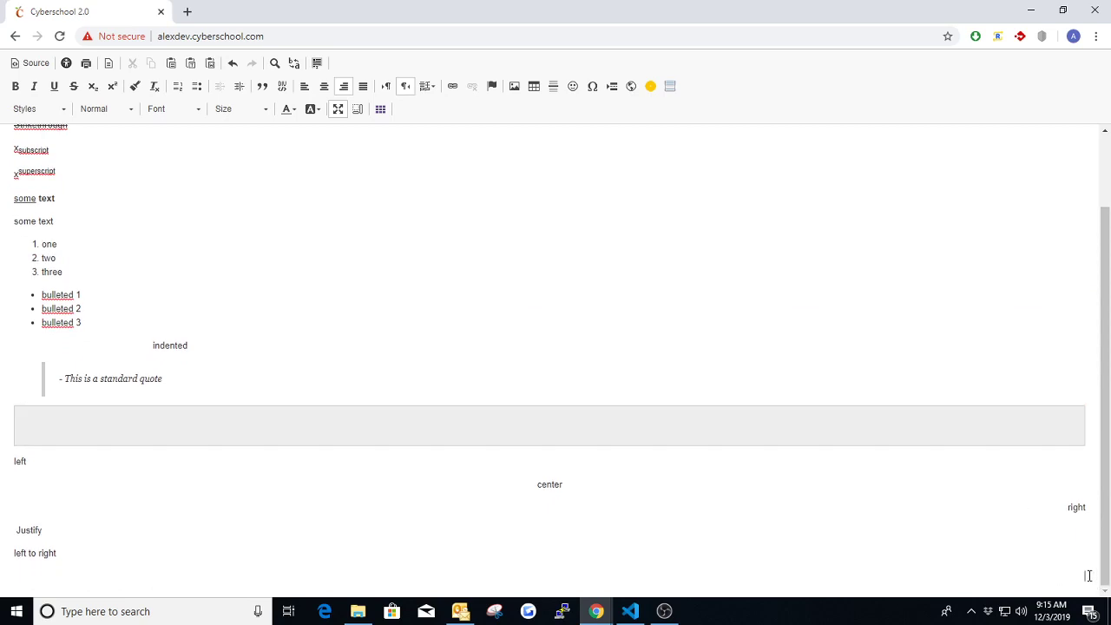
type("right to left")
key("Home")
scroll(569, 218, "down", 1)
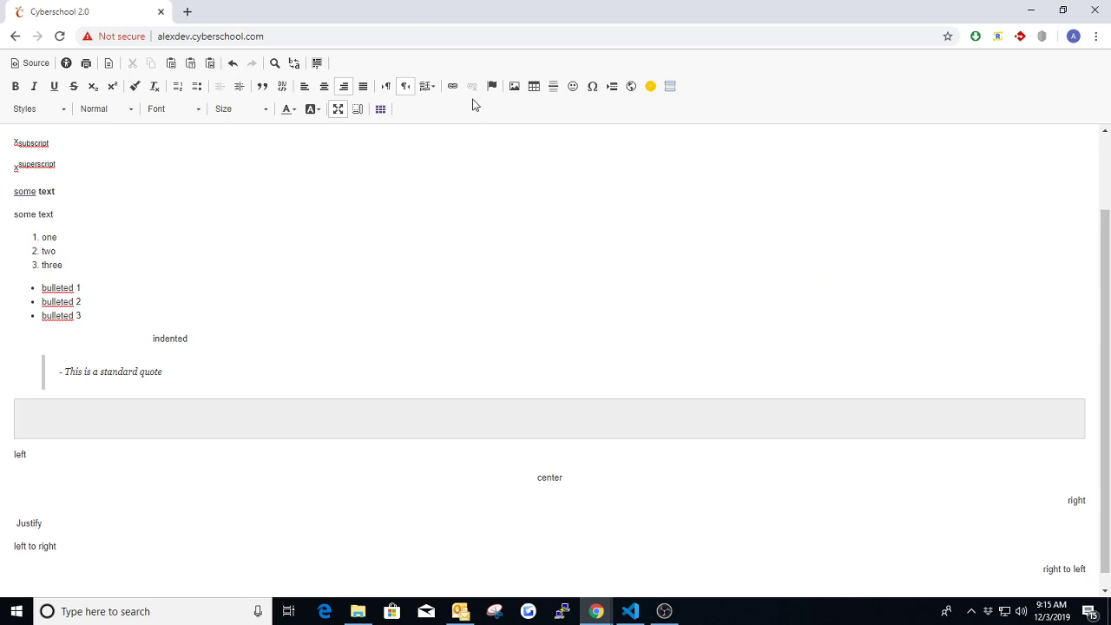
left_click(386, 86)
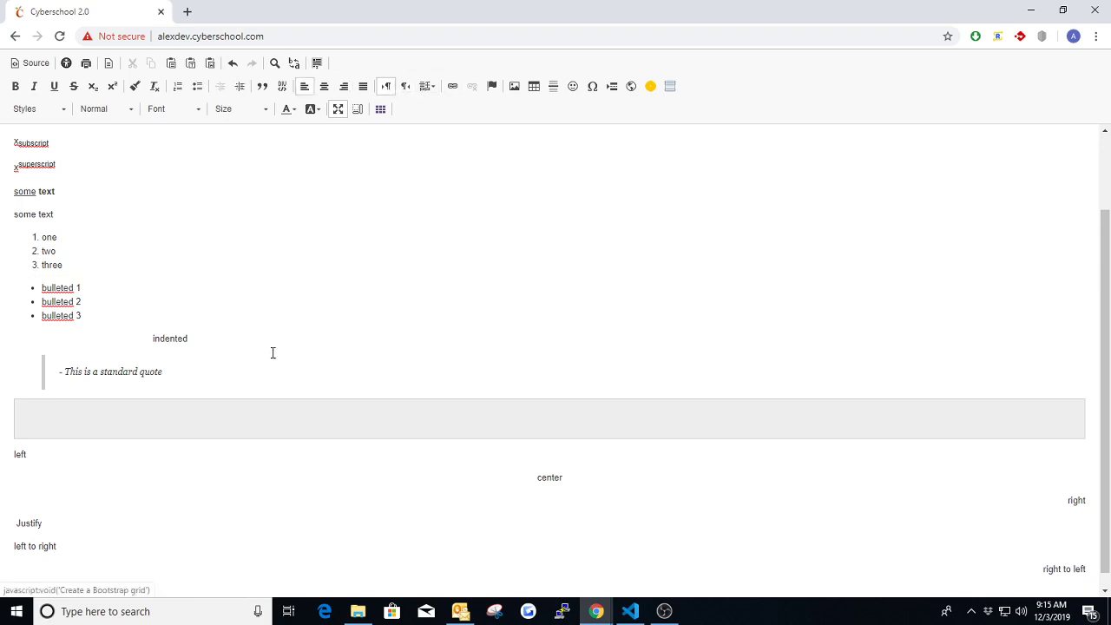
scroll(80, 543, "down", 1)
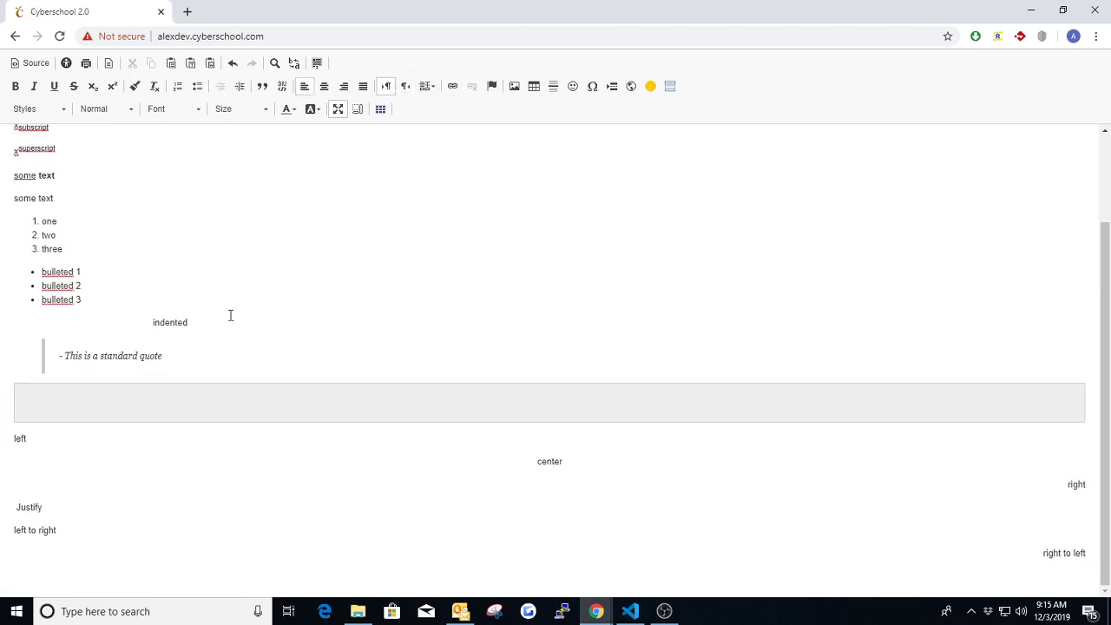
Step: Try the Spanish language setting with the text "espanol" on the last line, delete the text, and review the available languages
left_click(429, 89)
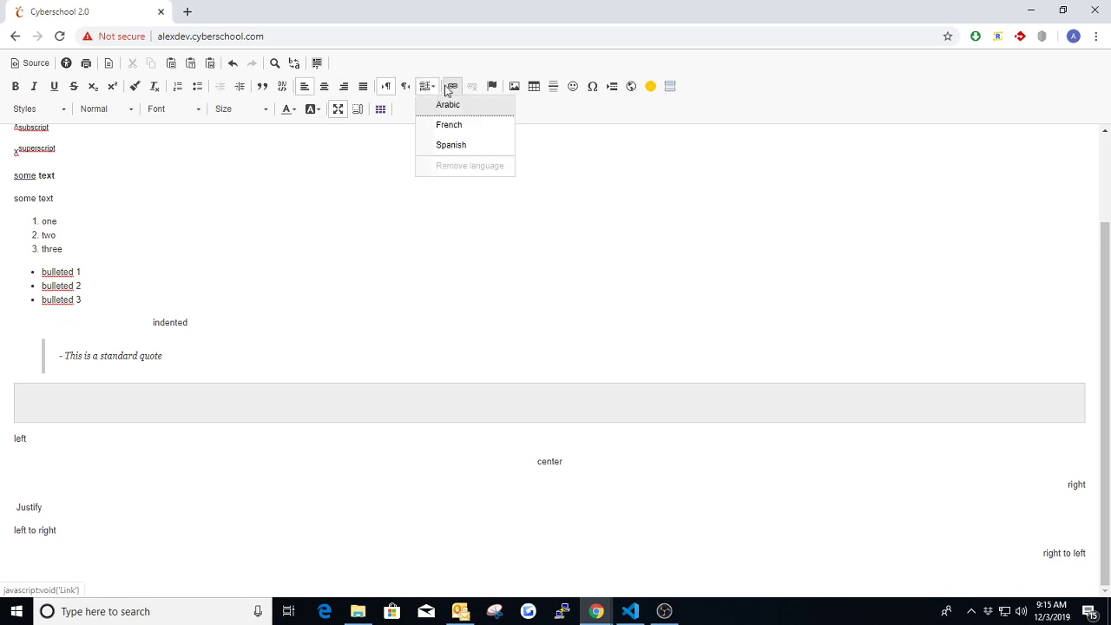
left_click(453, 145)
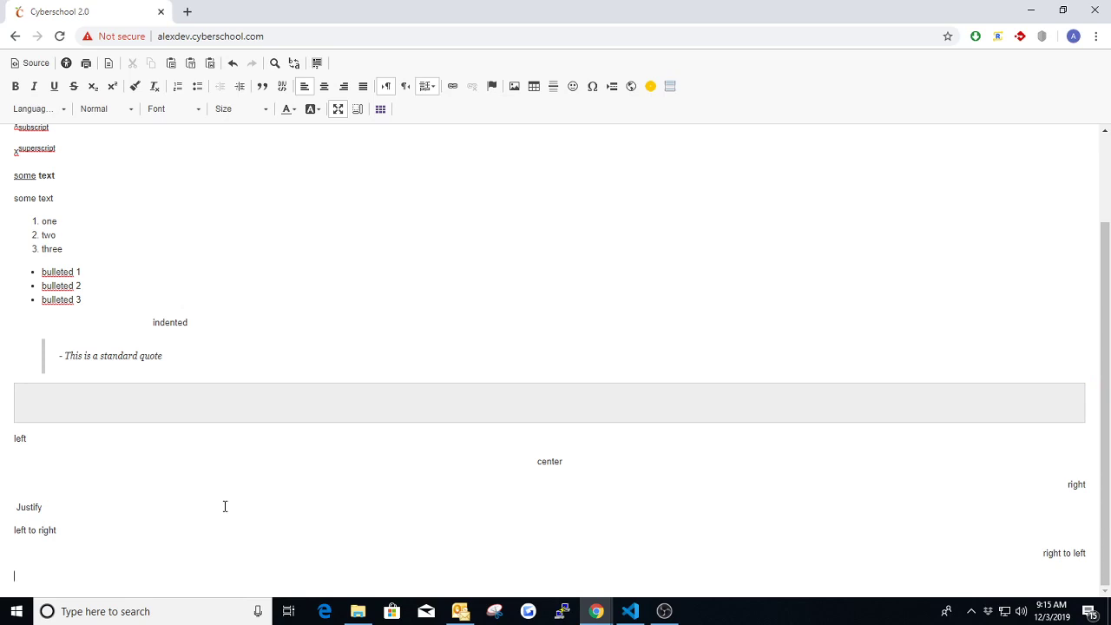
type("espanol")
key("shift+Left")
key("shift+Left")
key("shift+Left")
key("shift+Left")
key("shift+Left")
key("shift+Left")
key("shift+Left")
key("BackSpace")
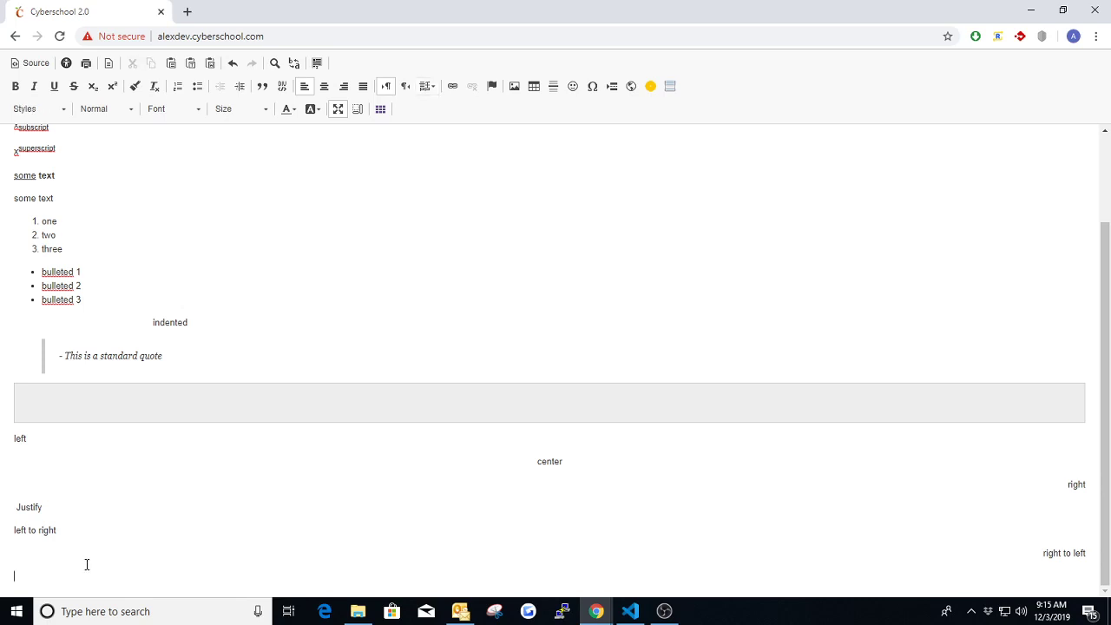
left_click(427, 87)
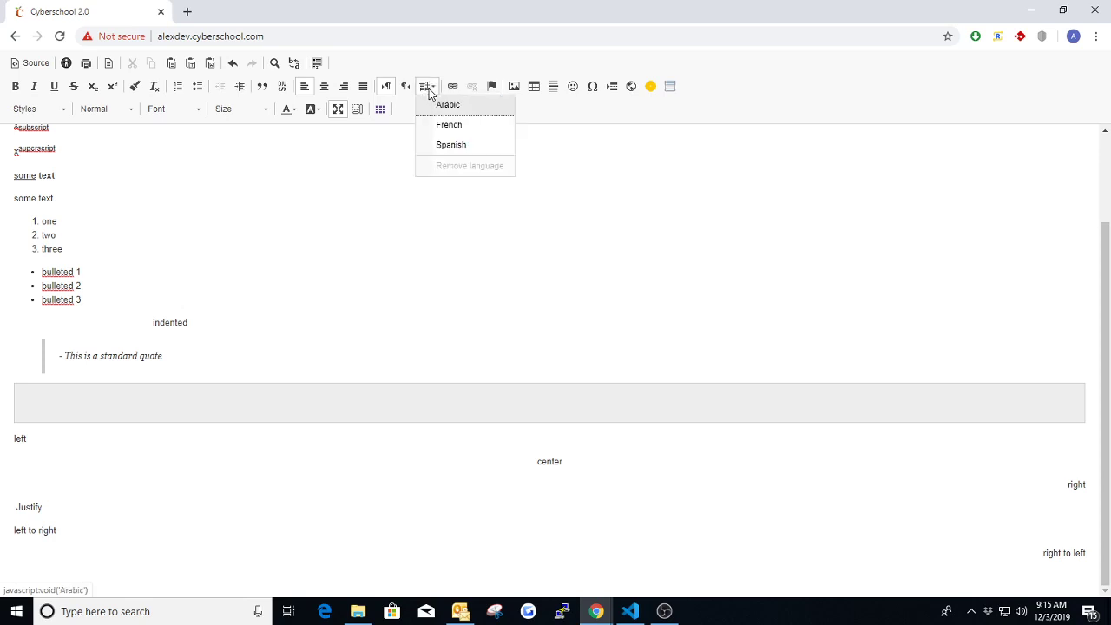
left_click(431, 90)
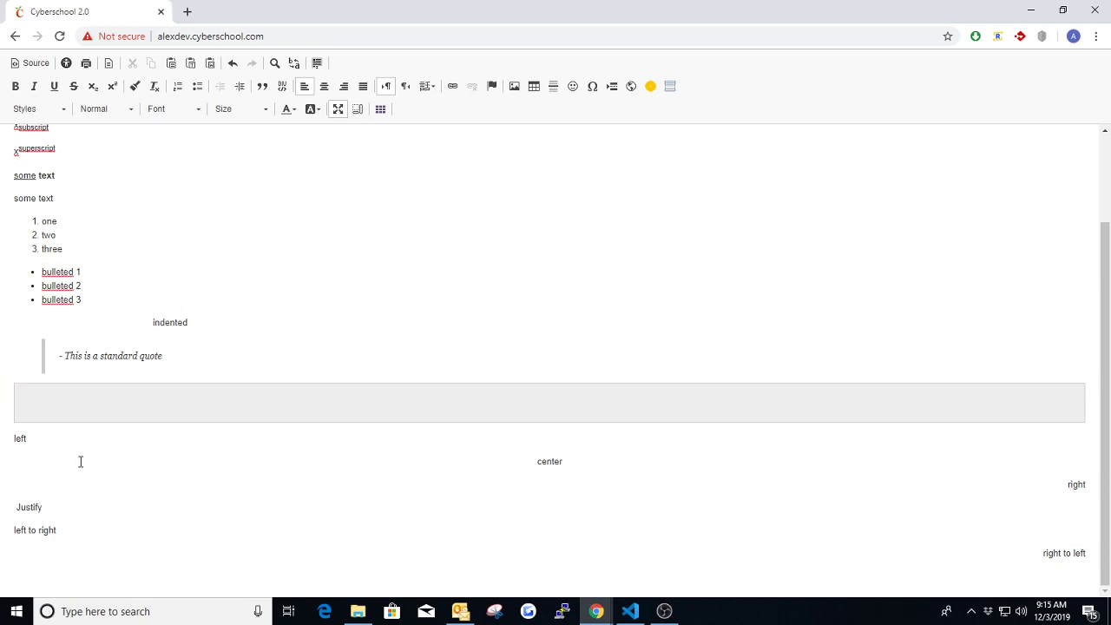
Step: Start a link on the empty last line and give it the display text "Link"
left_click(34, 581)
left_click(453, 86)
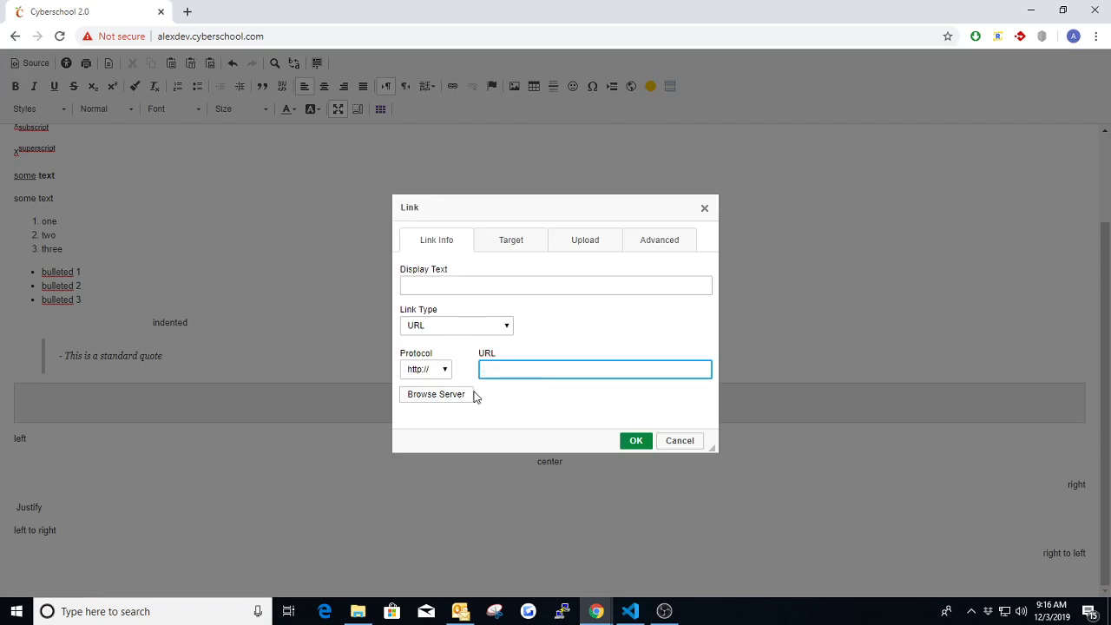
left_click(460, 287)
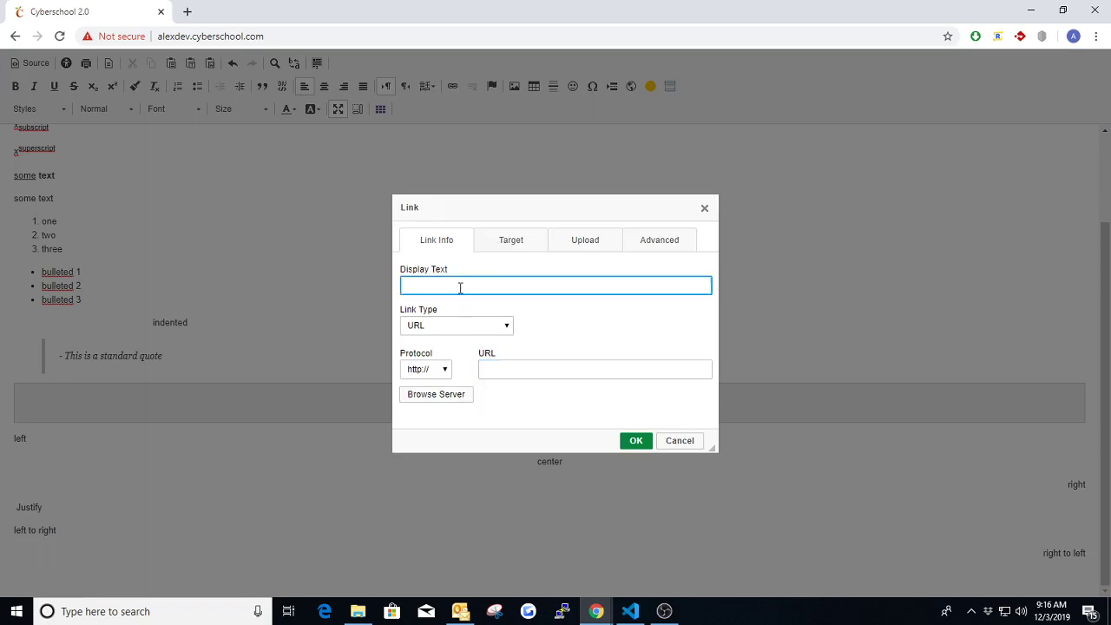
type("Link")
left_click_drag(434, 288, 399, 295)
left_click(446, 287)
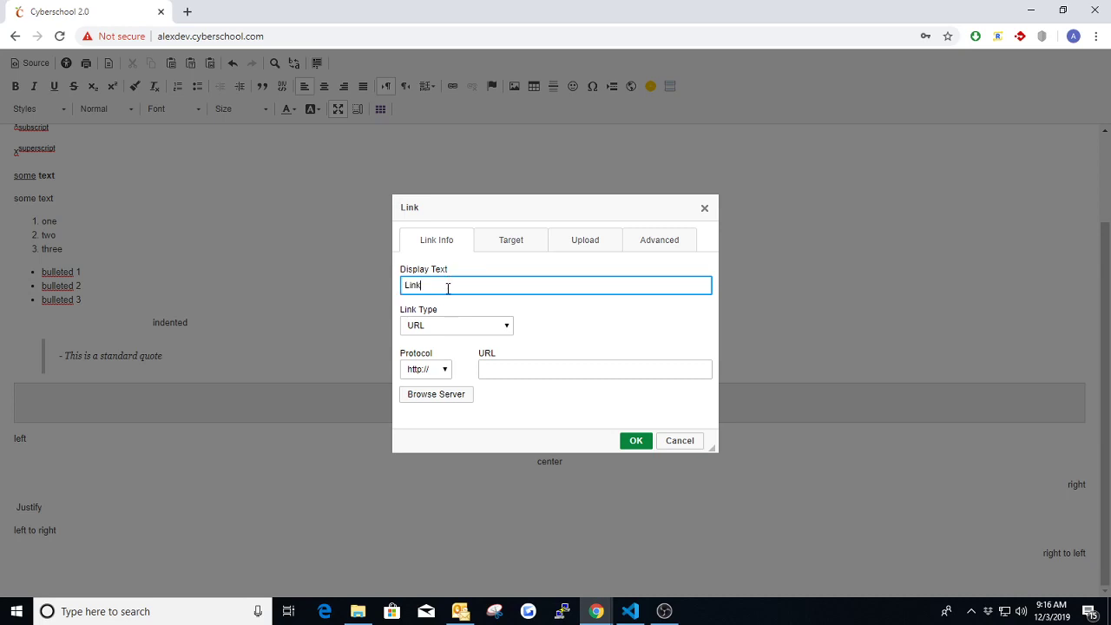
Step: Set the link's URL to # with the <other> protocol and insert the link
left_click(512, 371)
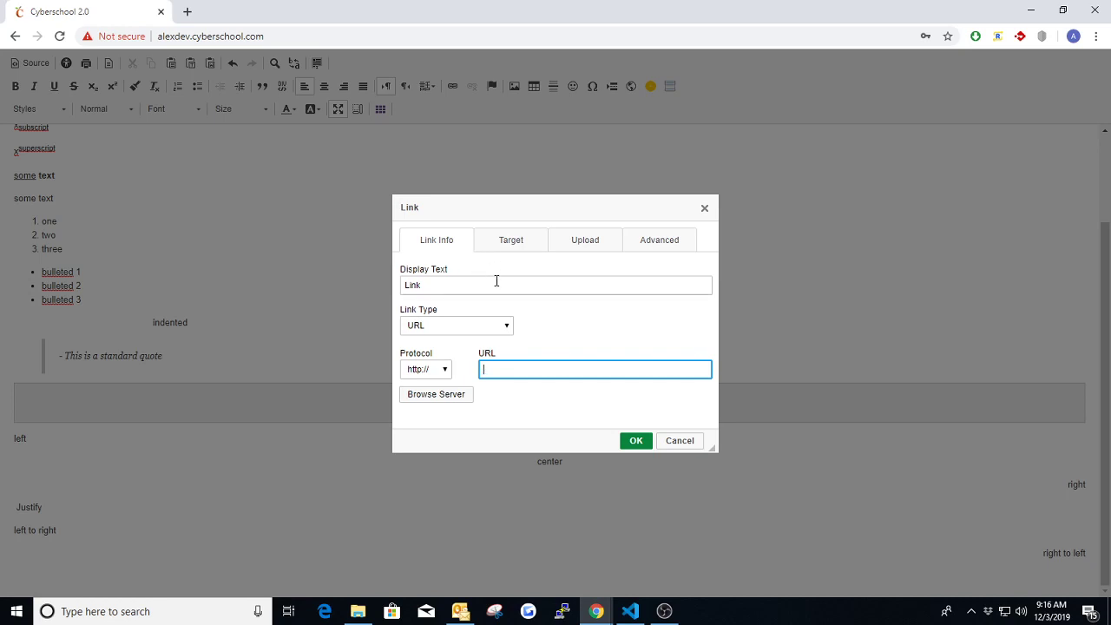
type("#")
left_click(446, 372)
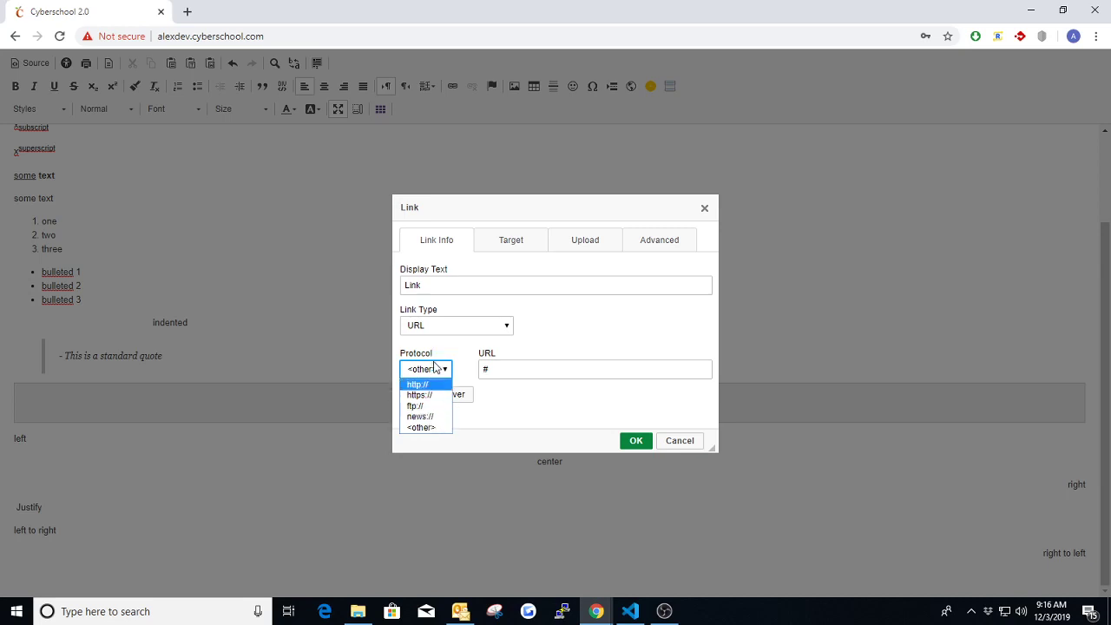
left_click(421, 427)
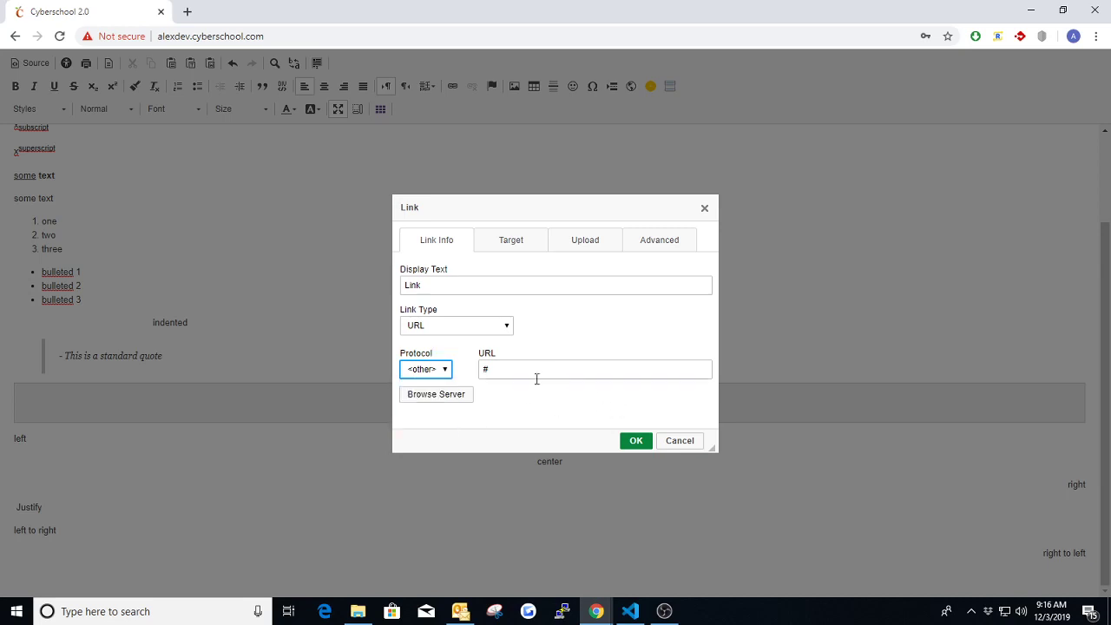
left_click_drag(512, 368, 482, 369)
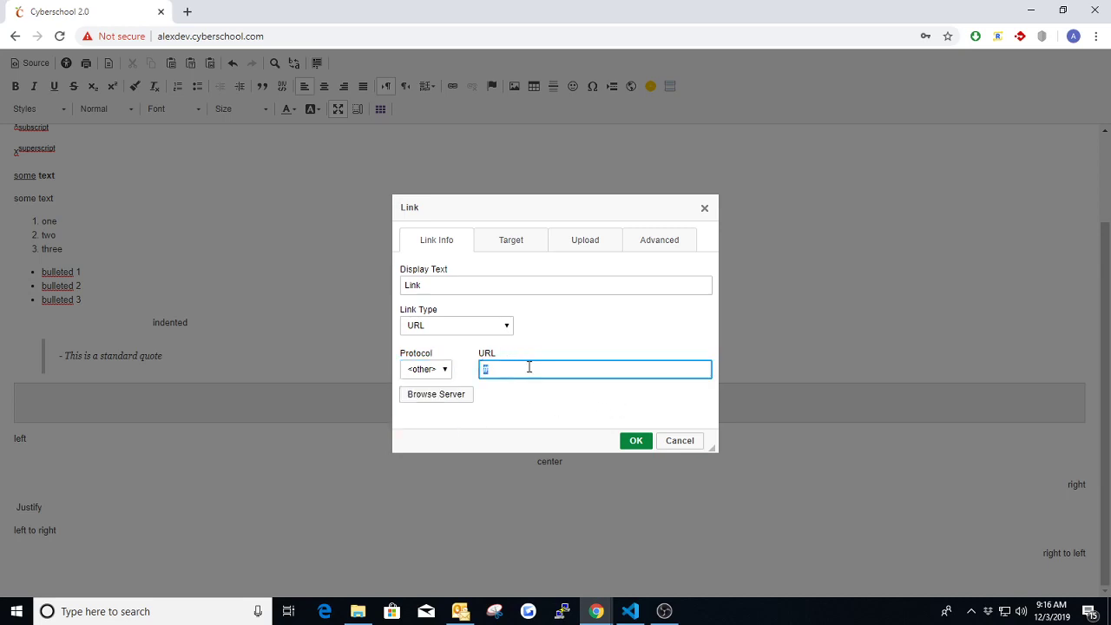
left_click(504, 401)
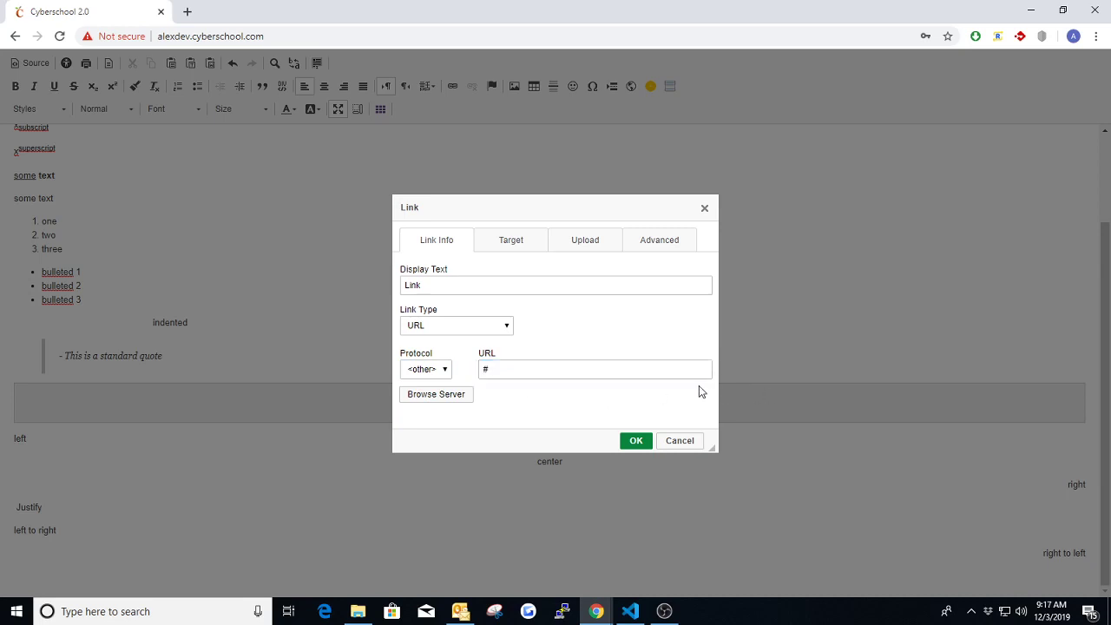
left_click(634, 443)
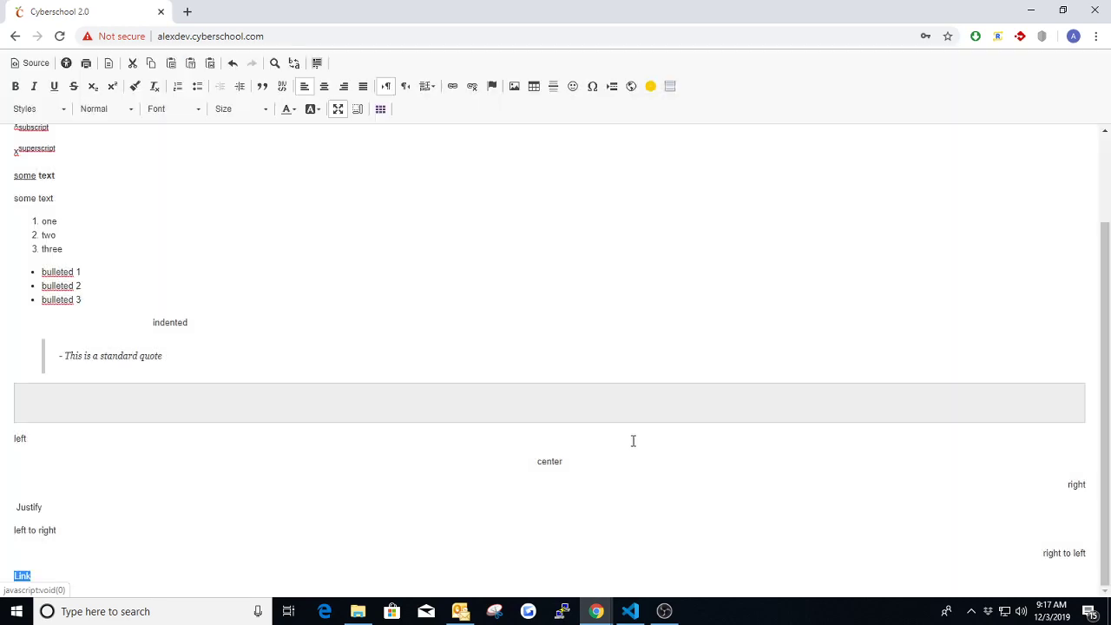
Step: Start another link on a new line below the first one and upload the file 123_1001.jpeg to the server for it
left_click(46, 573)
key("Return")
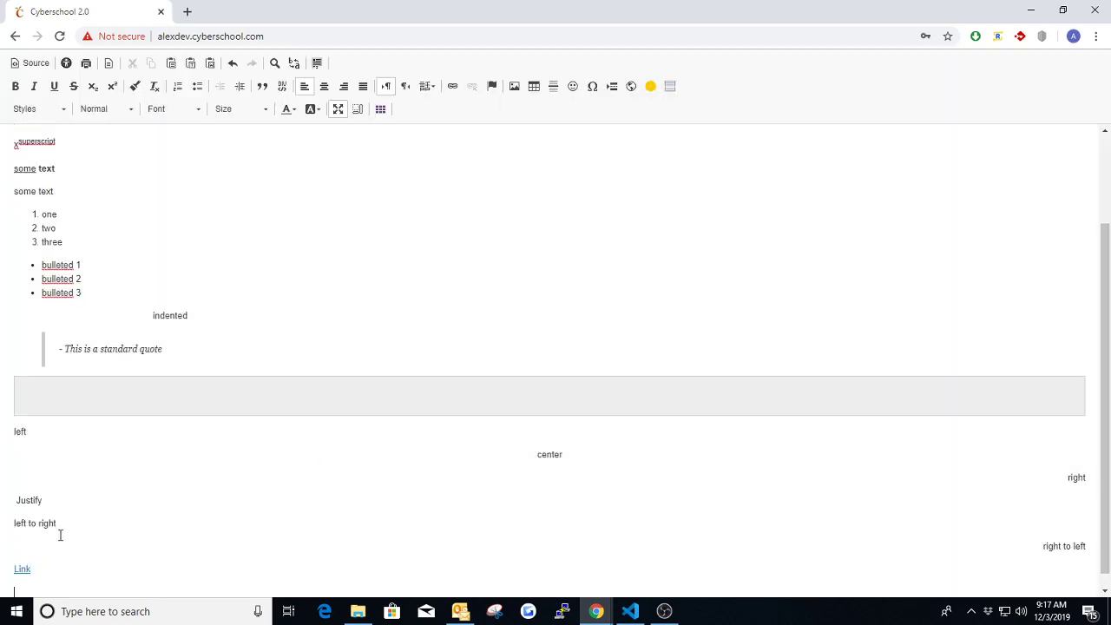
left_click(448, 92)
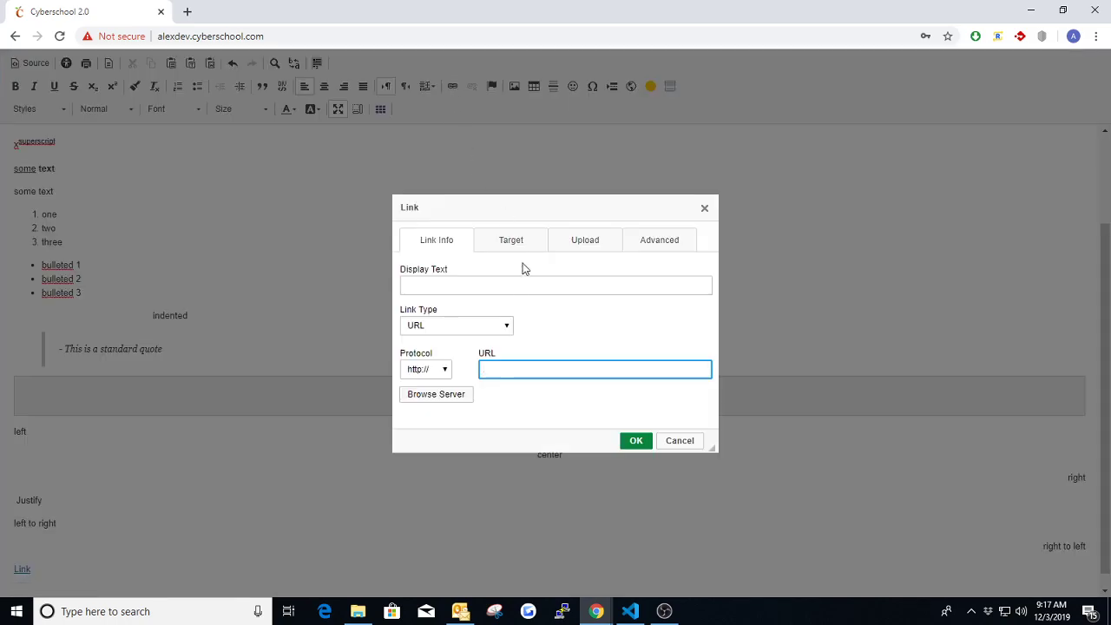
left_click(573, 246)
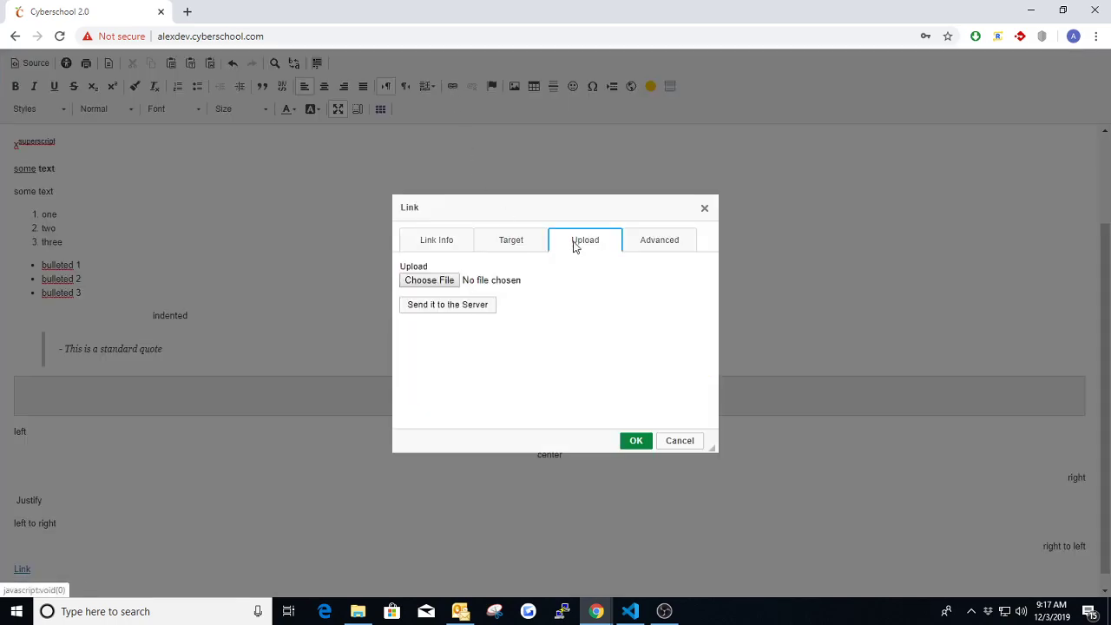
left_click(429, 284)
double_click(332, 121)
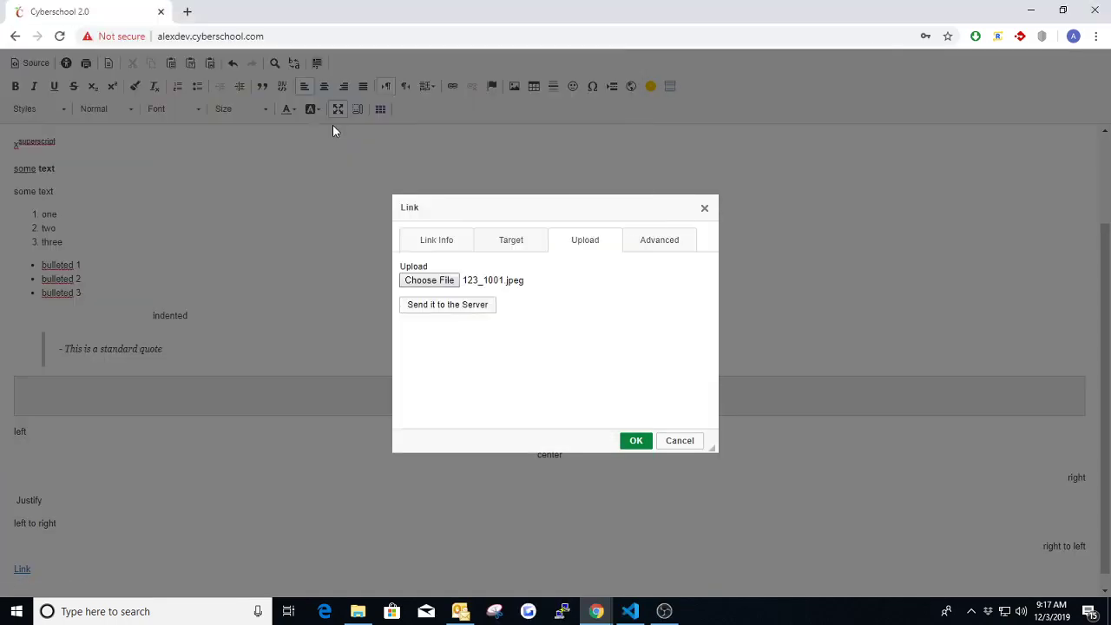
left_click(439, 309)
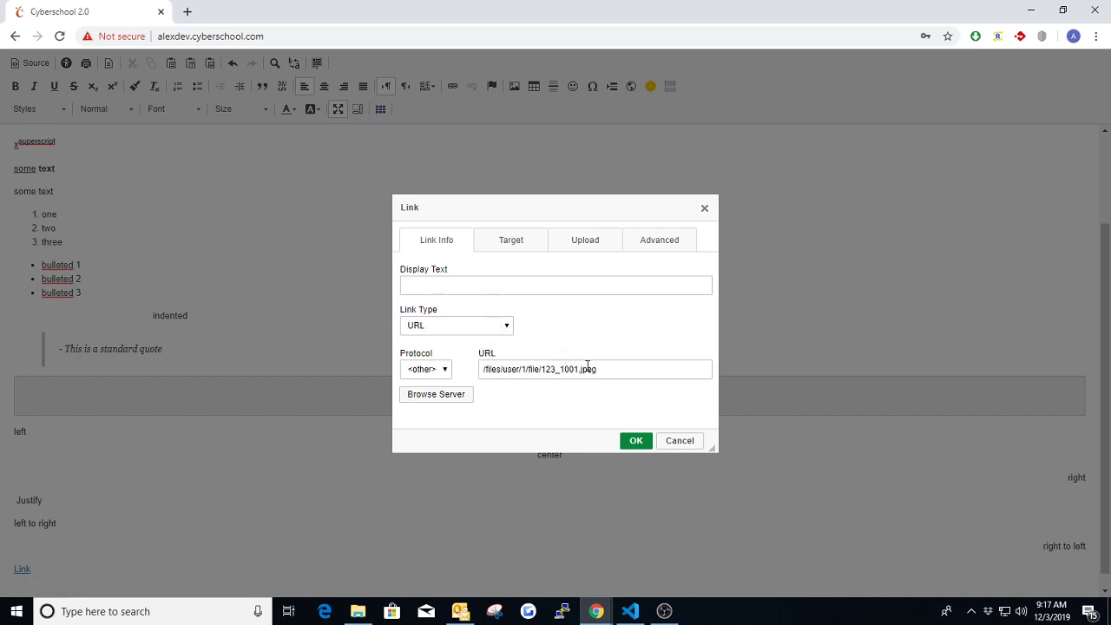
Step: Give the uploaded file's link the display text "Image File", insert it, and add an empty line below it
left_click_drag(608, 371, 480, 370)
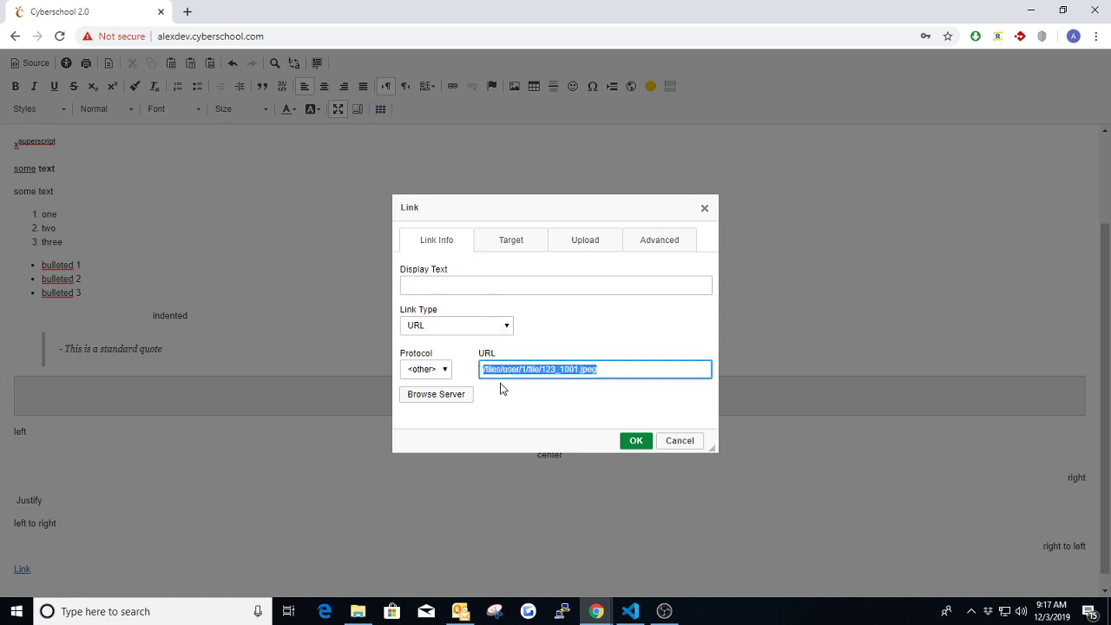
left_click(487, 382)
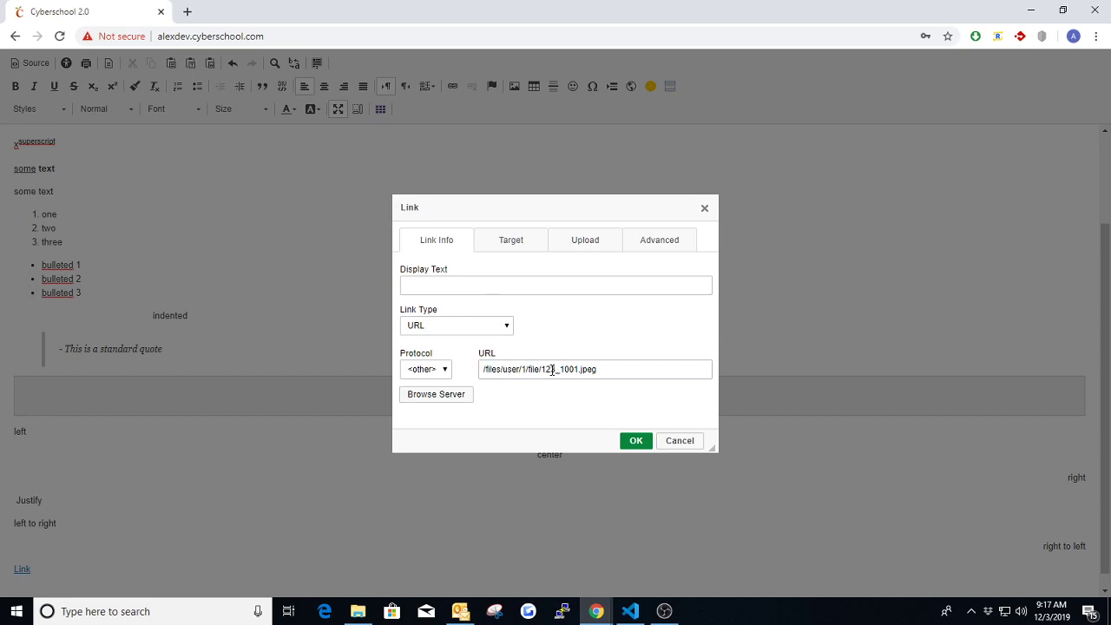
left_click_drag(607, 368, 482, 370)
left_click(524, 404)
left_click(481, 288)
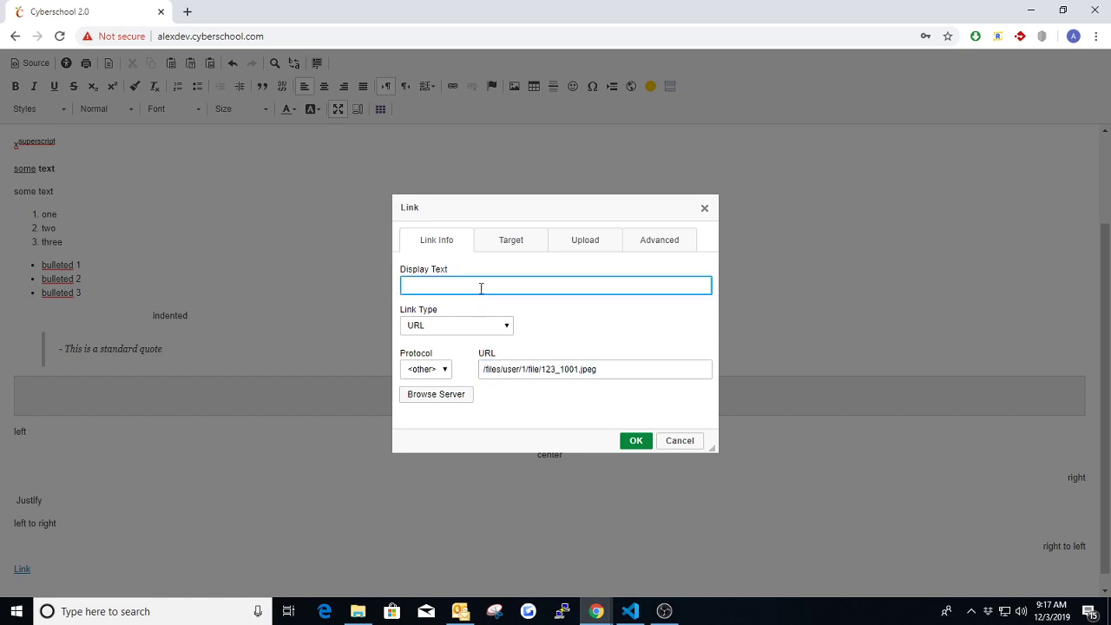
type("Image File")
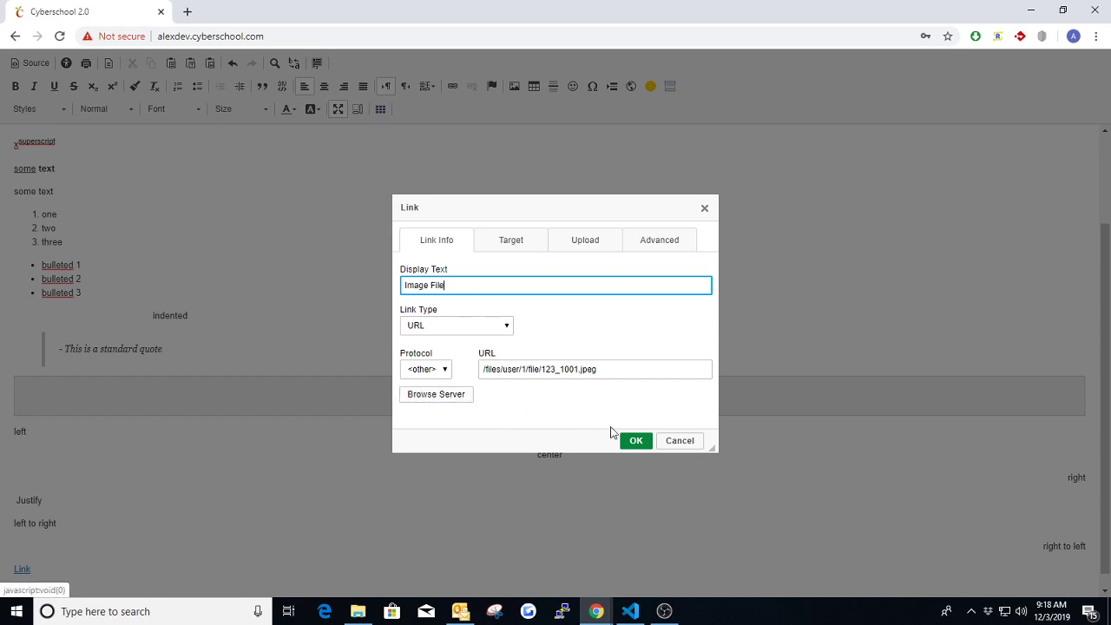
left_click(636, 441)
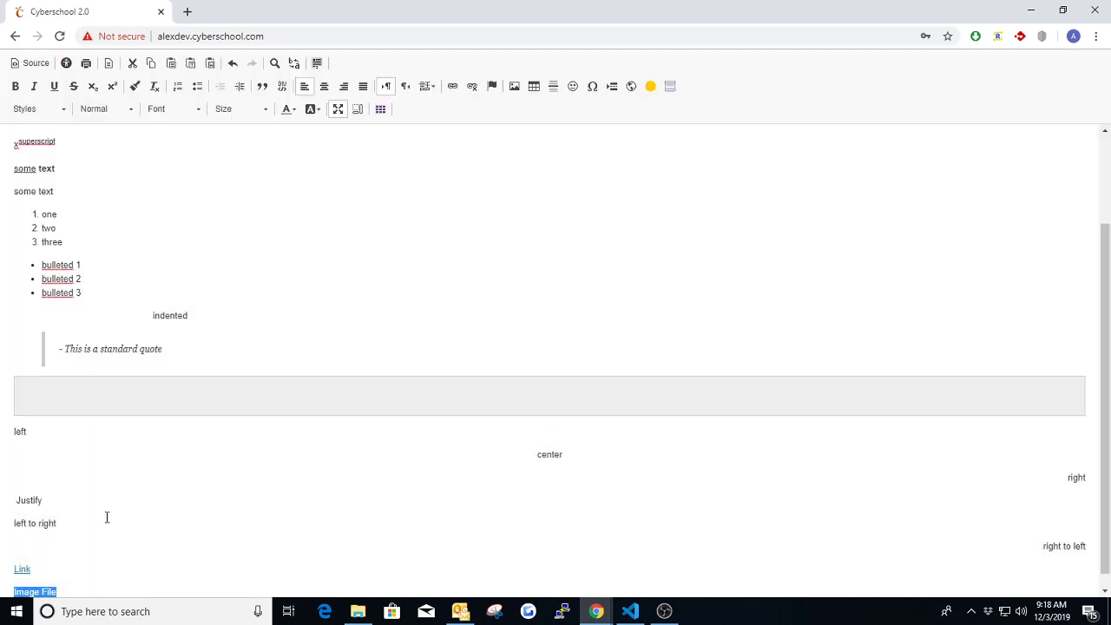
left_click(86, 573)
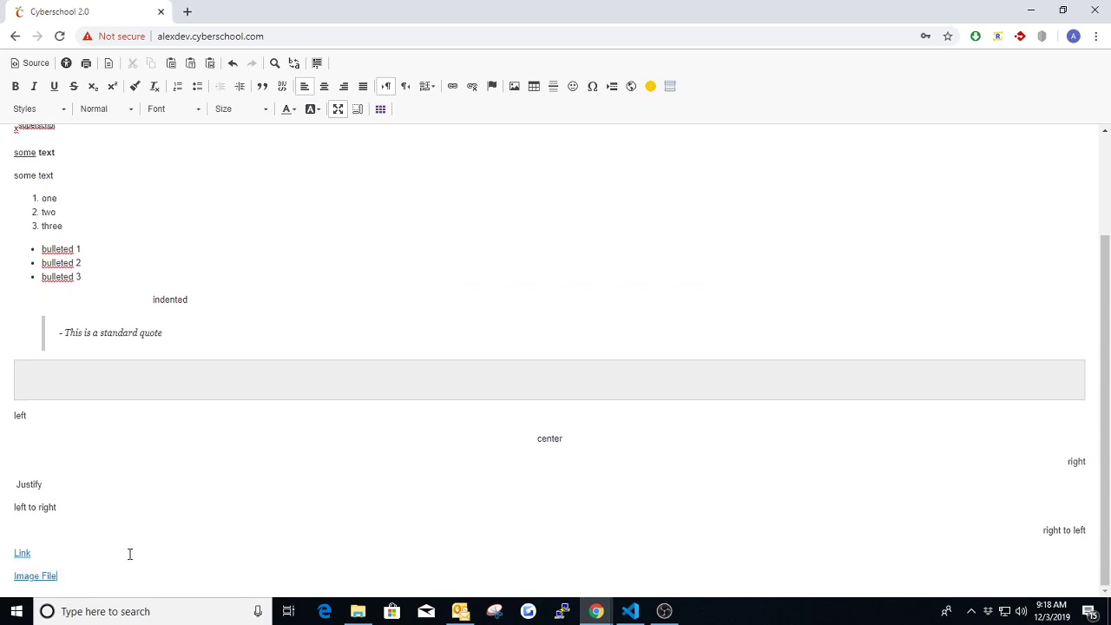
key("Return")
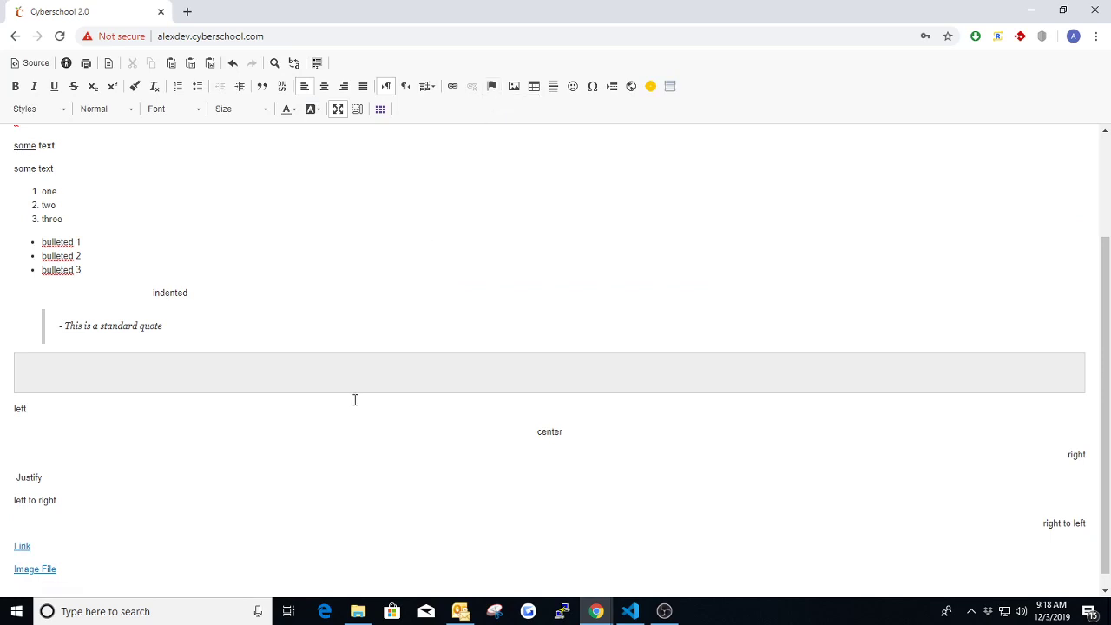
Step: Add an empty line above "Bold" at the start of the document and insert an anchor named "top" there
scroll(569, 497, "up", 2)
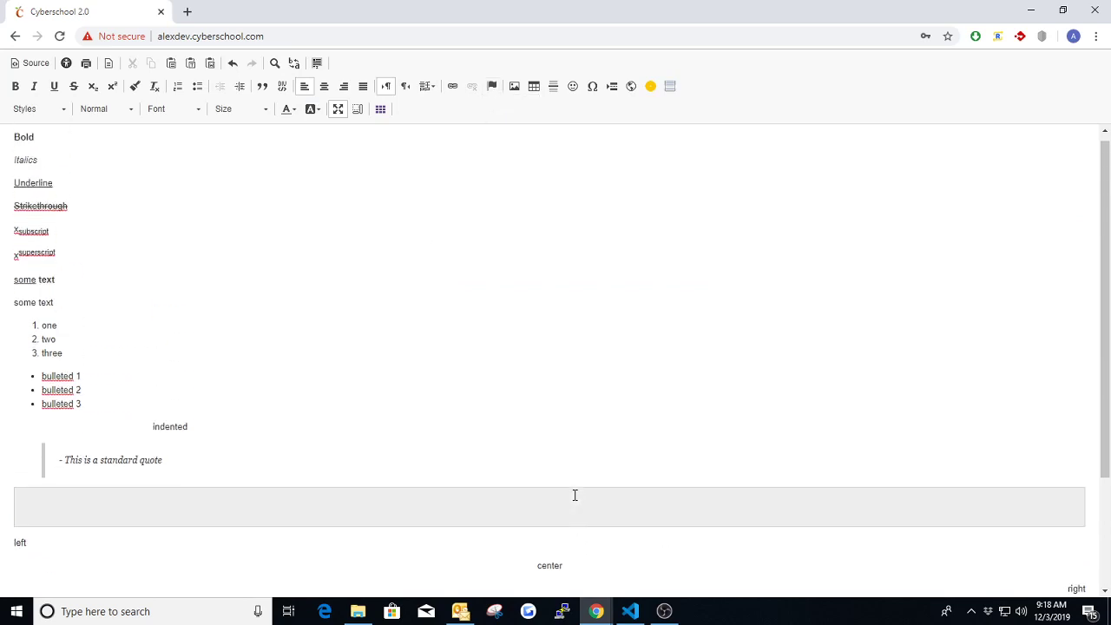
left_click(17, 146)
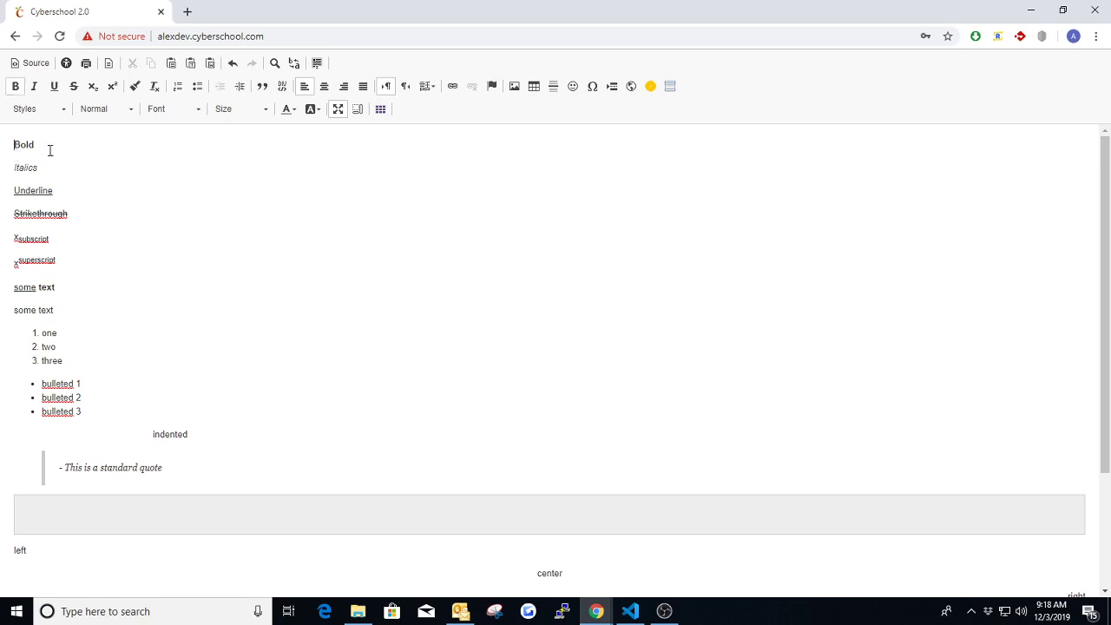
key("Return")
left_click(29, 142)
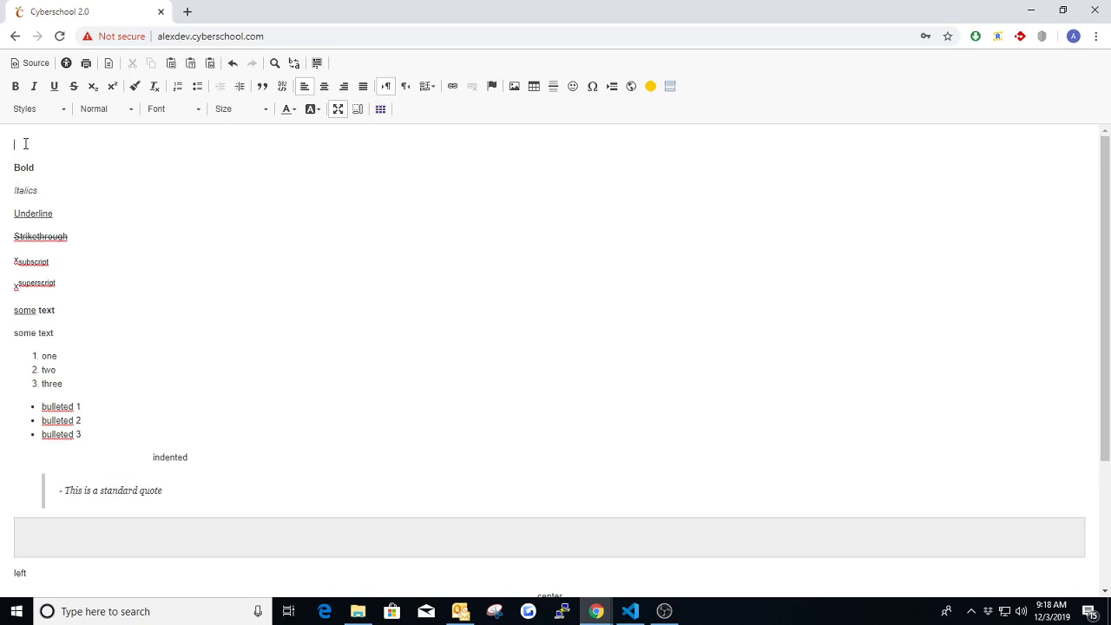
left_click(491, 87)
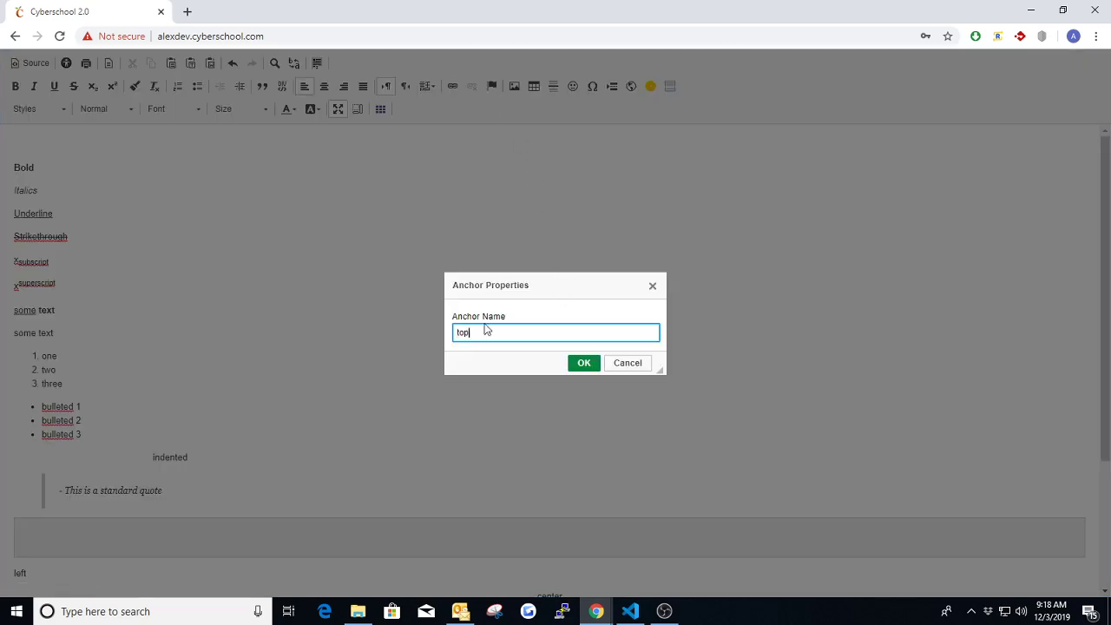
left_click(581, 363)
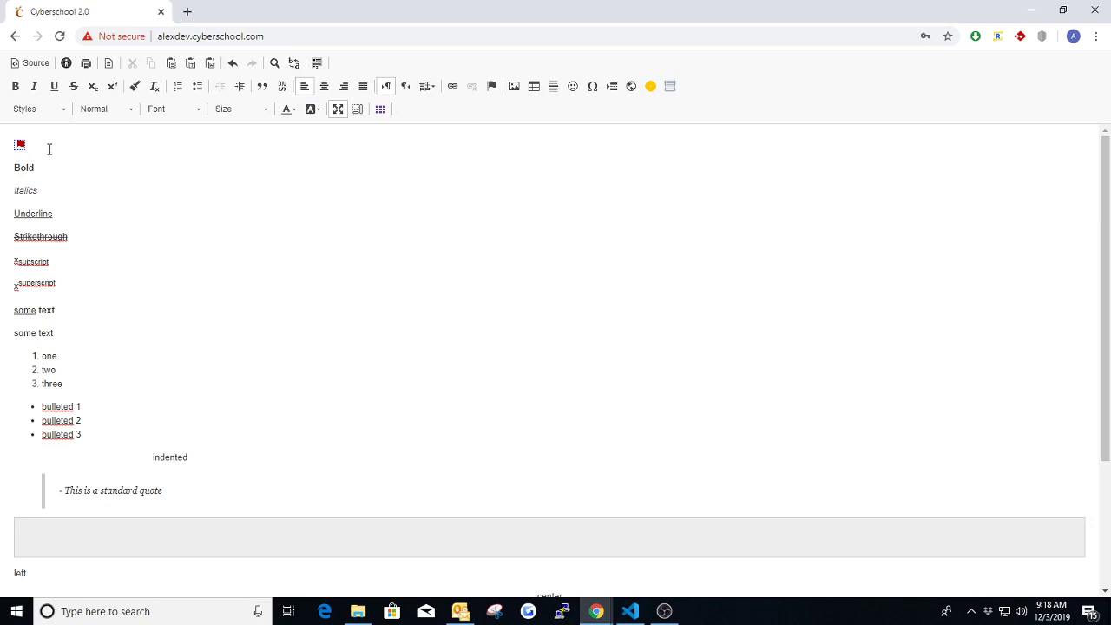
Step: Right-align the empty last line of the document and enter the text "back to top"
scroll(113, 312, "down", 2)
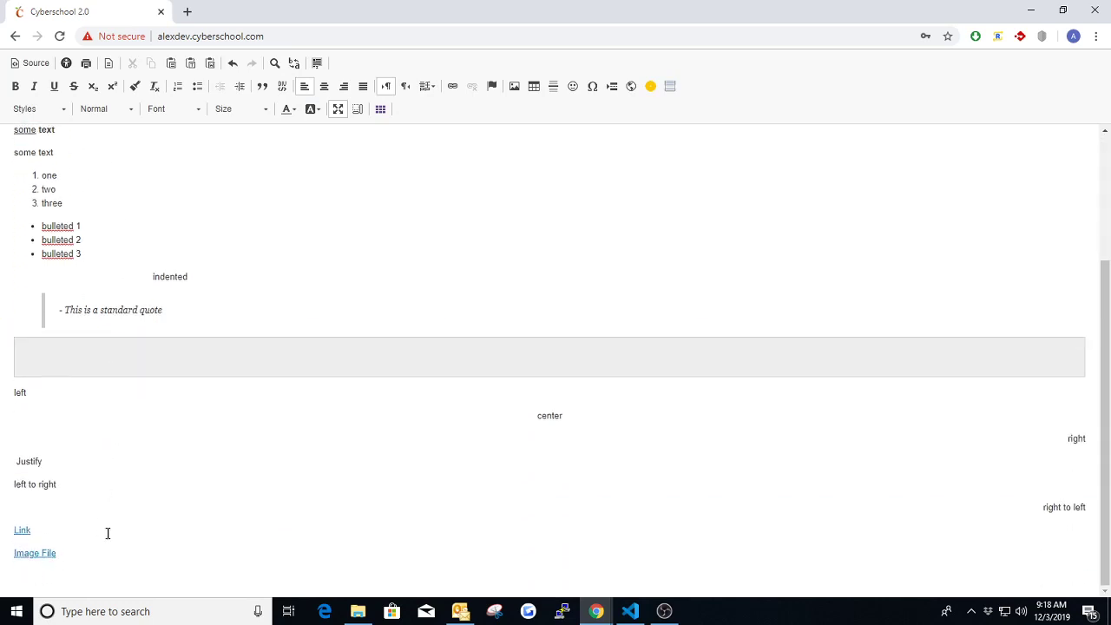
left_click(344, 87)
type("back to top")
Step: Link the "back to top" text to the URL #top with the <other> protocol
left_click_drag(1041, 575, 1088, 575)
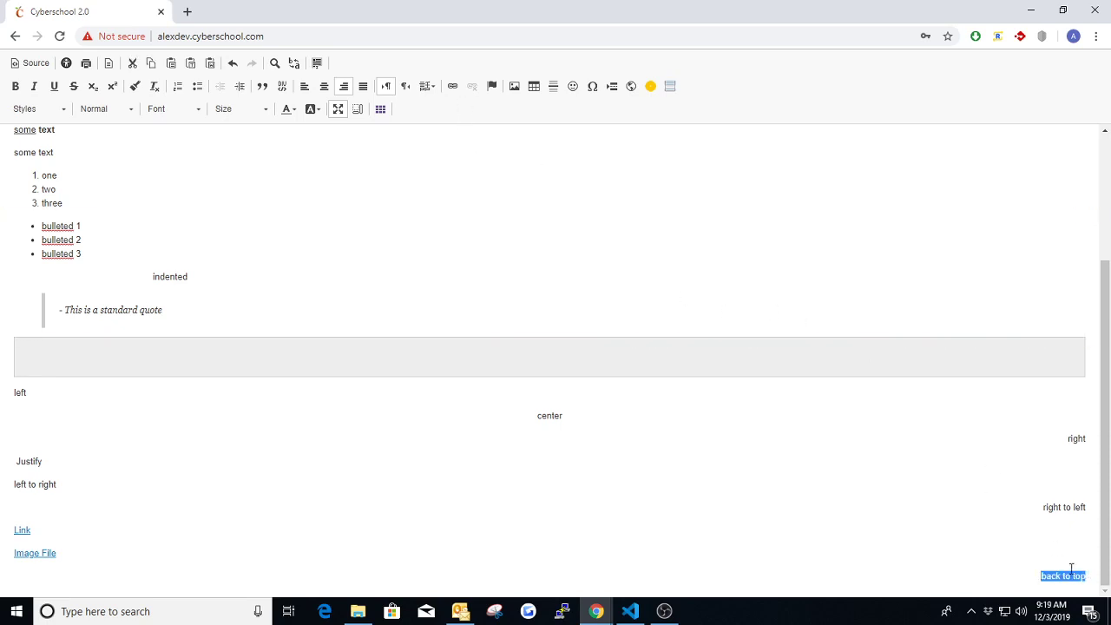
left_click(453, 88)
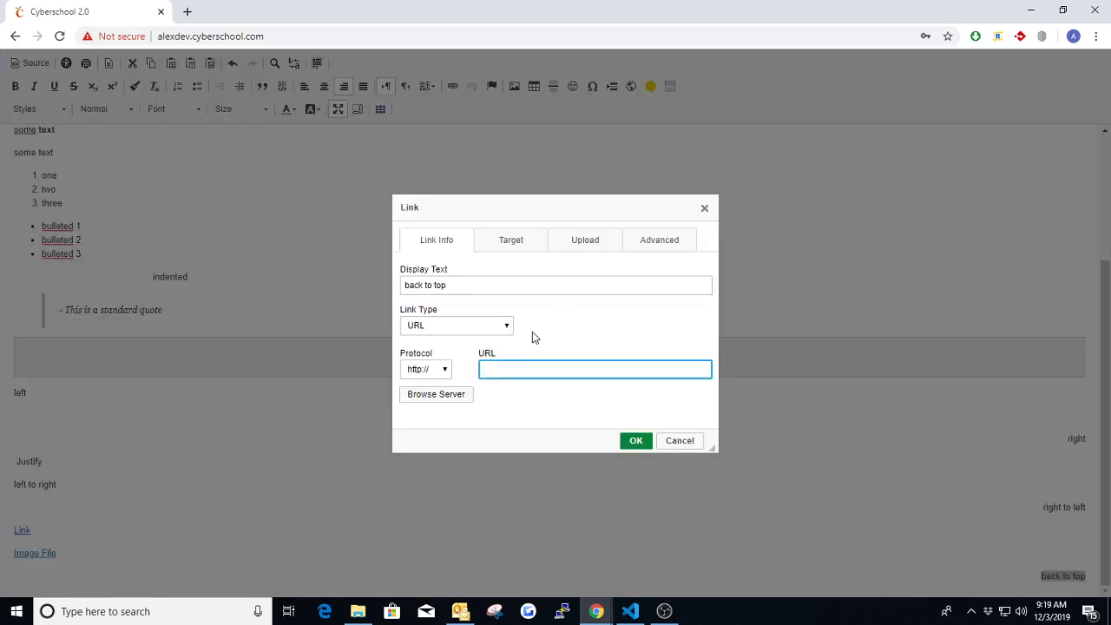
type("#top")
double_click(486, 368)
left_click(489, 391)
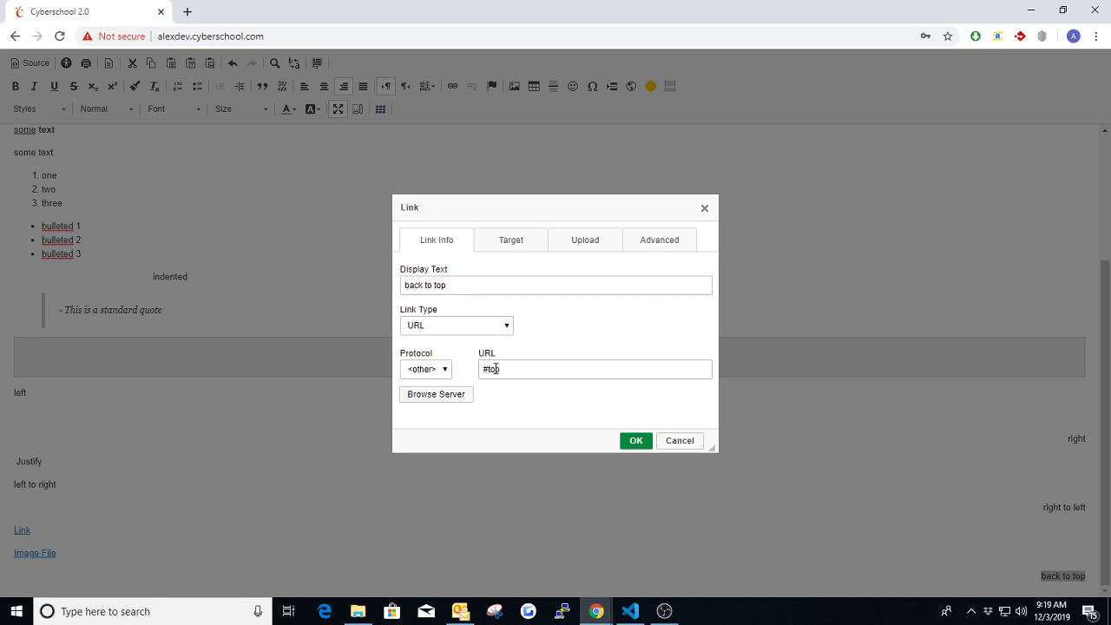
left_click_drag(484, 368, 507, 367)
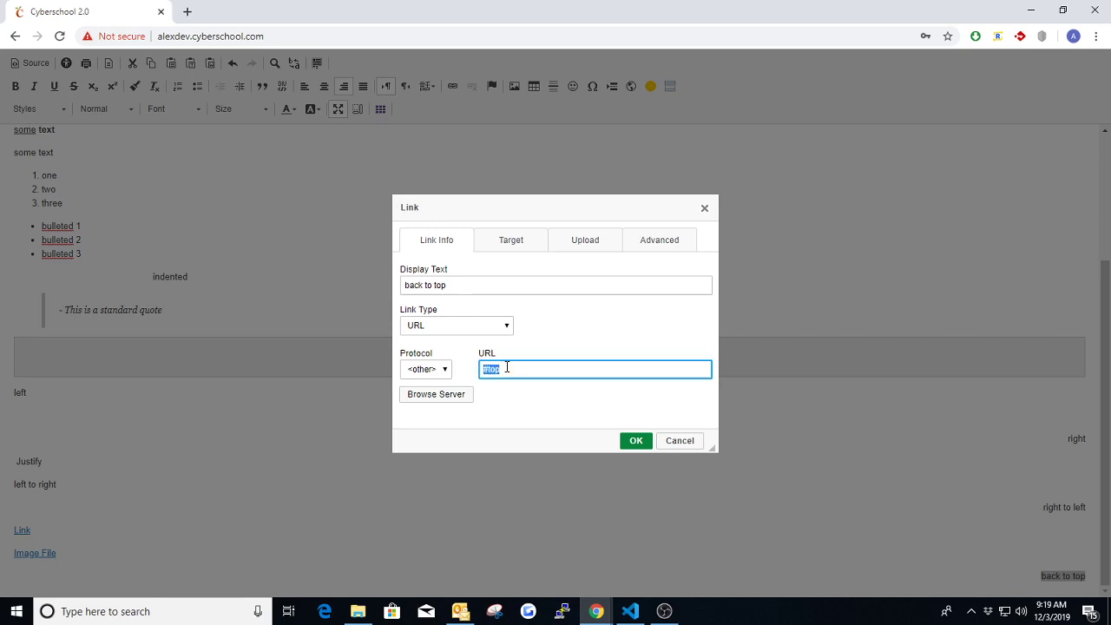
left_click(517, 411)
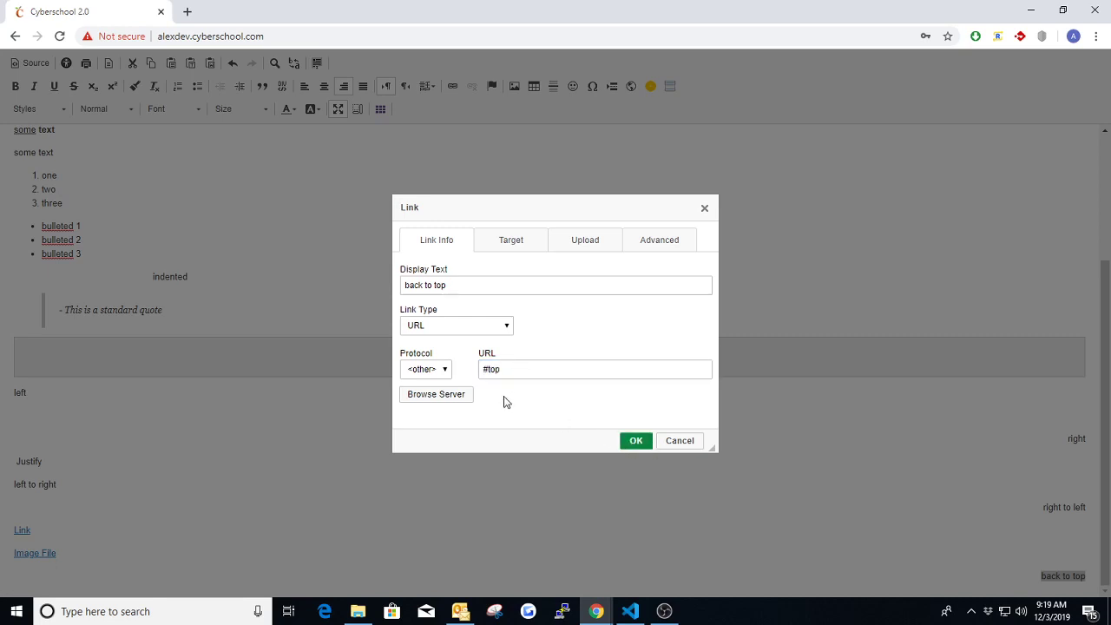
left_click_drag(489, 369, 508, 368)
left_click(565, 411)
left_click(633, 441)
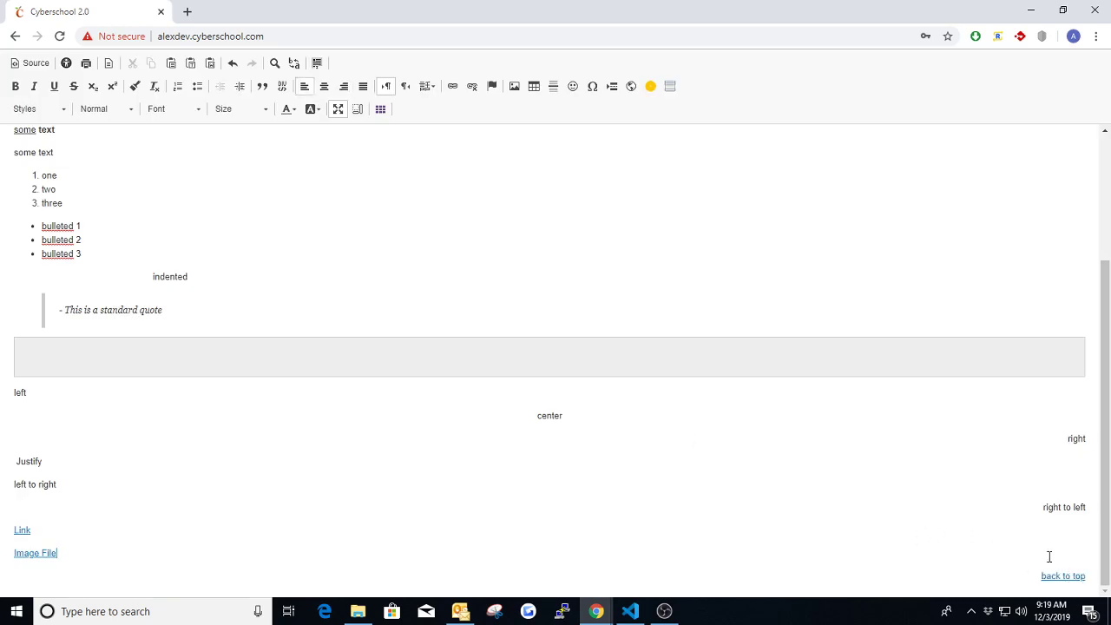
Step: Check the name of the anchor at the start of the document in its properties, without changing it
scroll(164, 362, "up", 3)
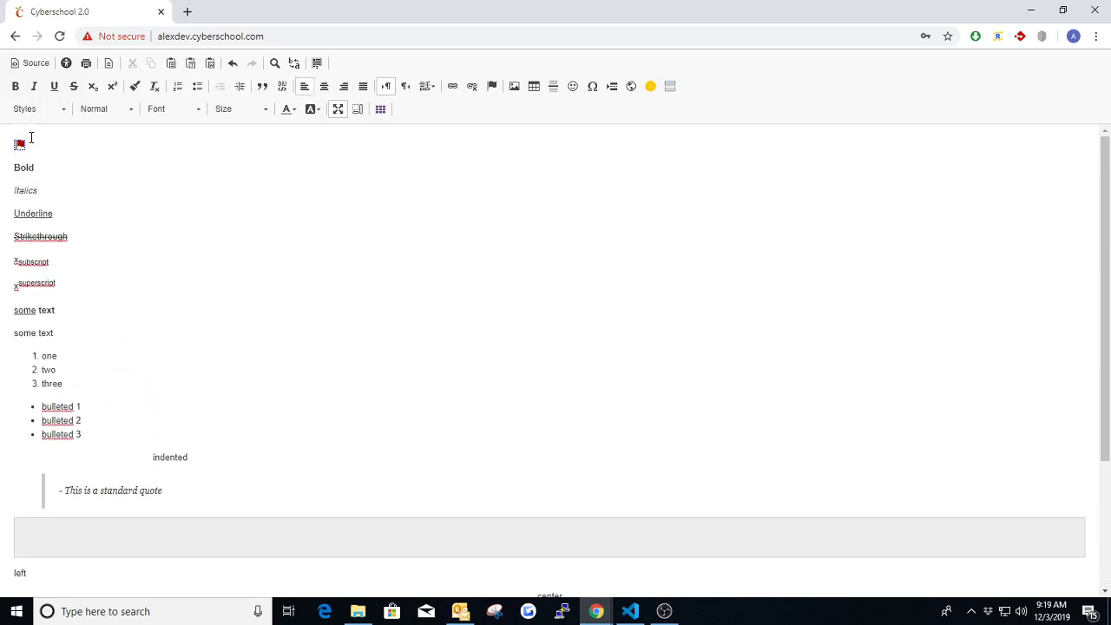
double_click(19, 146)
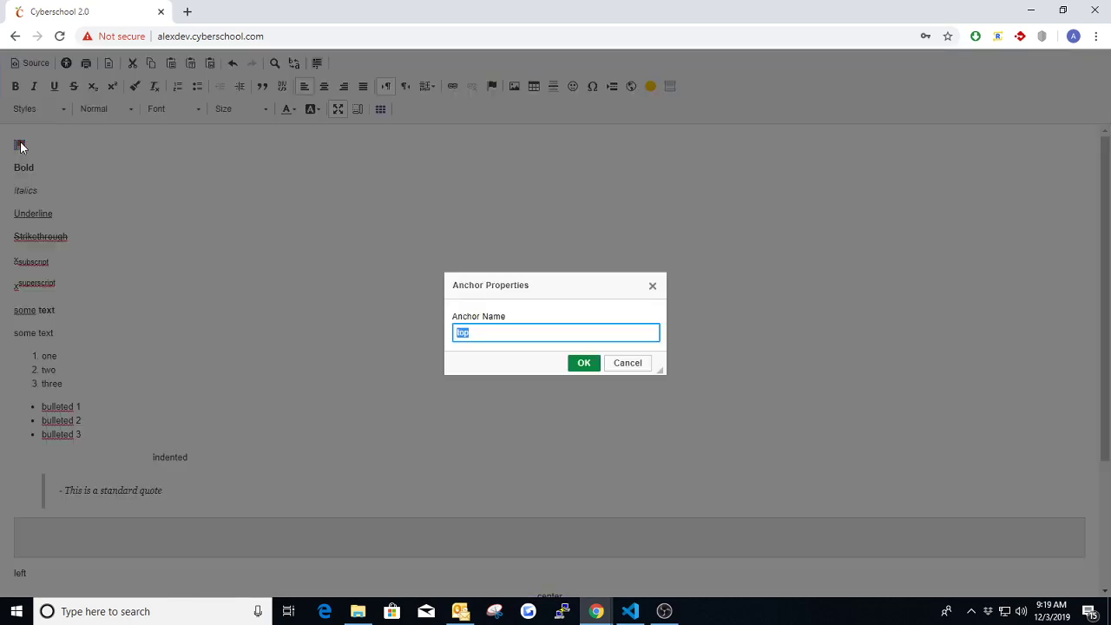
left_click(652, 285)
Step: Start an image on a new line below the "Image File" link and look at its upload options
scroll(682, 277, "down", 3)
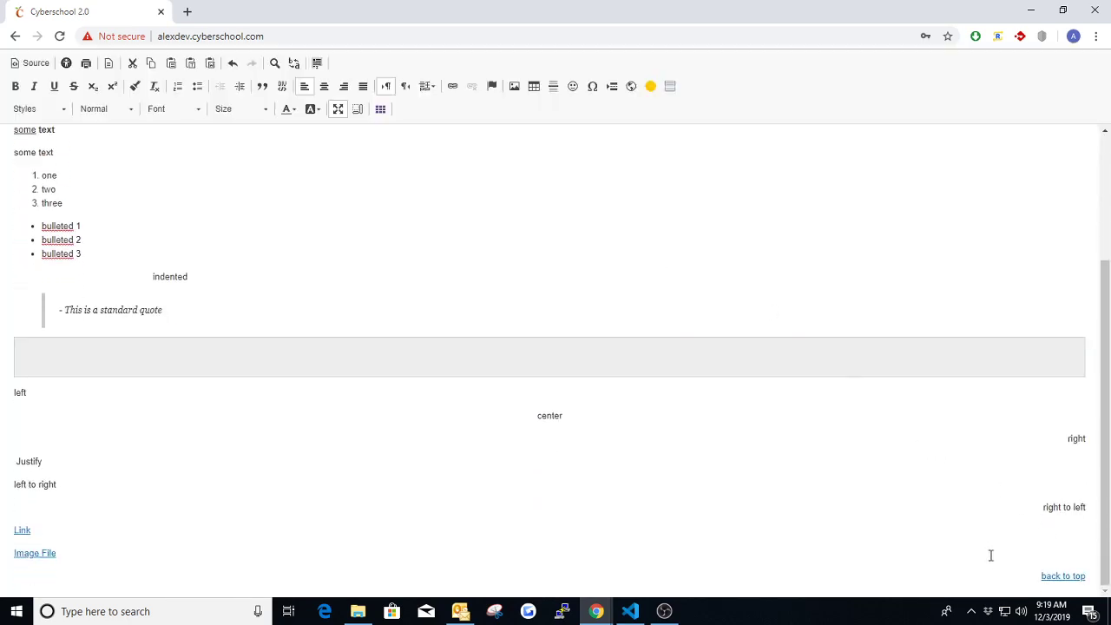
left_click(485, 544)
key("Return")
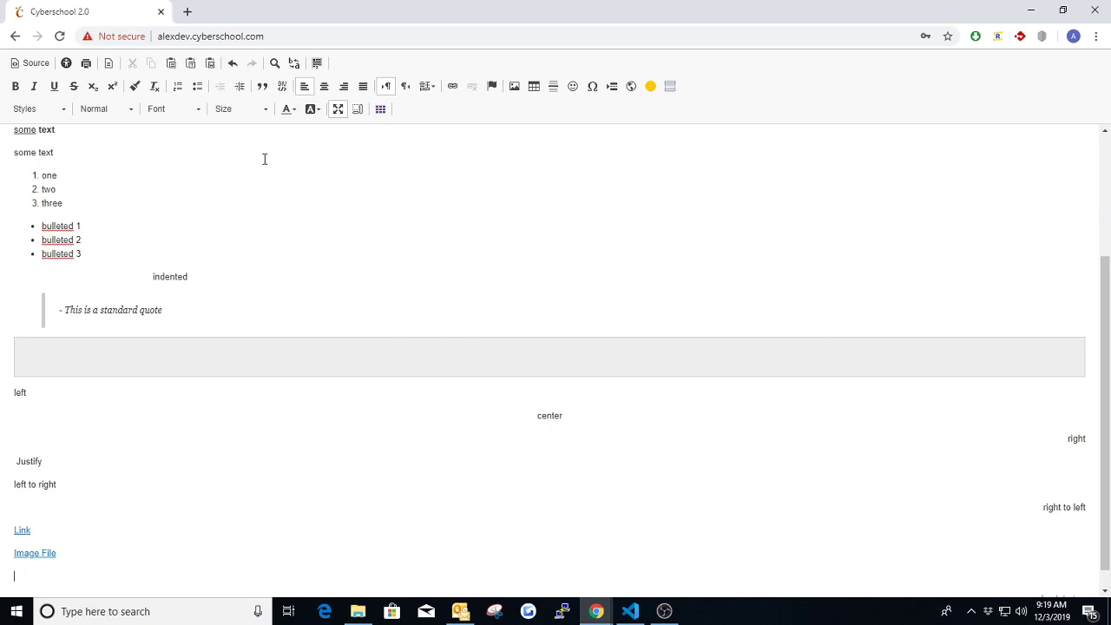
left_click(513, 87)
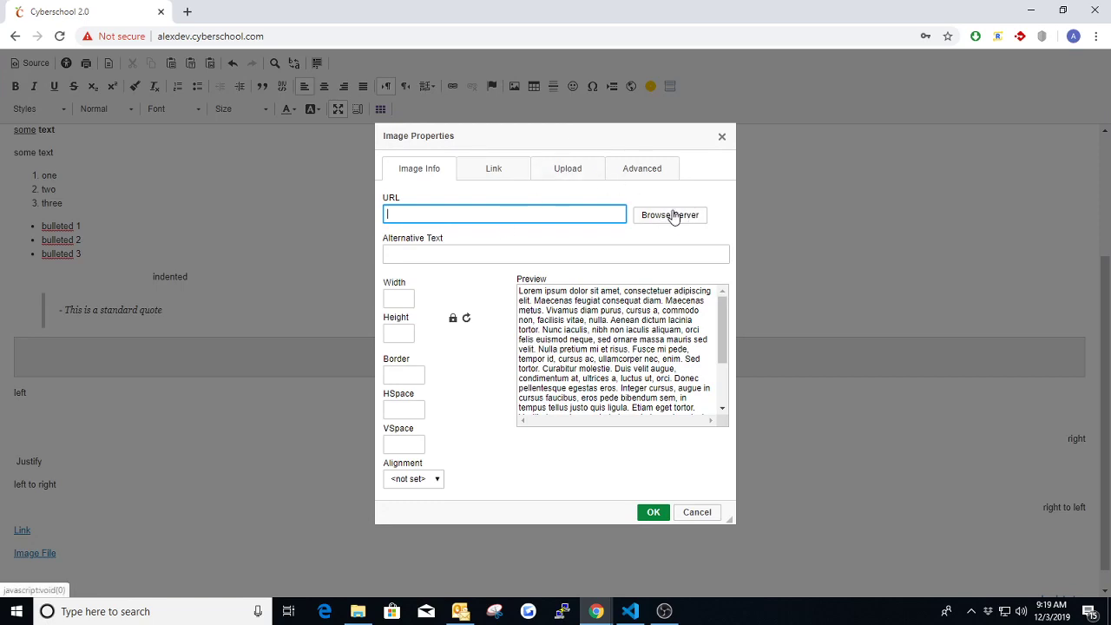
left_click(559, 170)
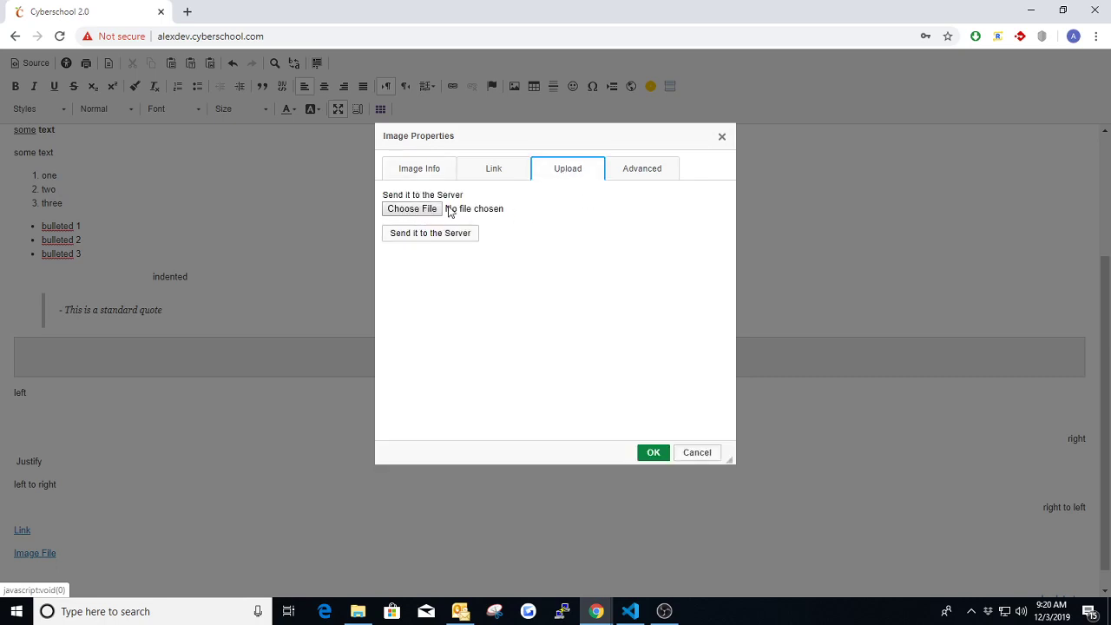
left_click(436, 170)
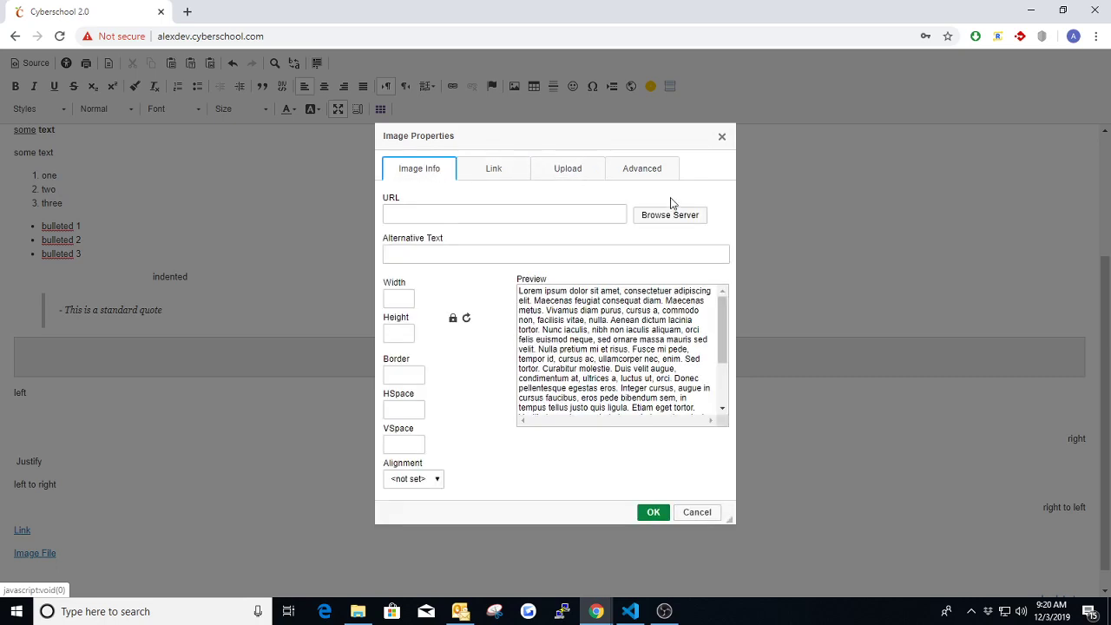
Step: Choose 20180718_1925181.jpg from the server's Images folder as the image source
left_click(654, 221)
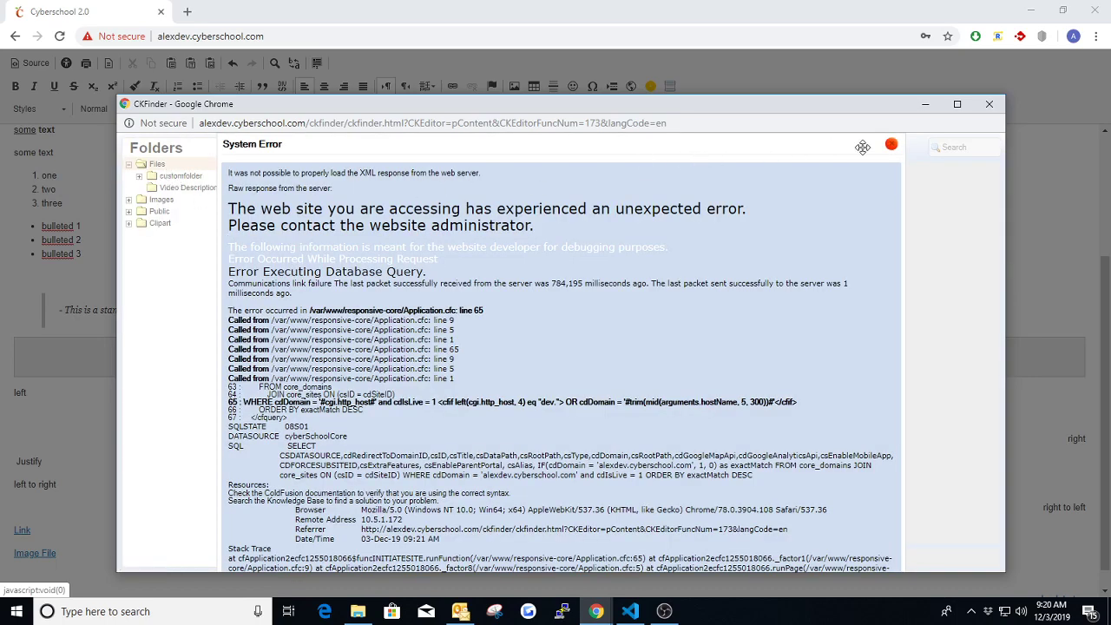
left_click(891, 144)
left_click(153, 202)
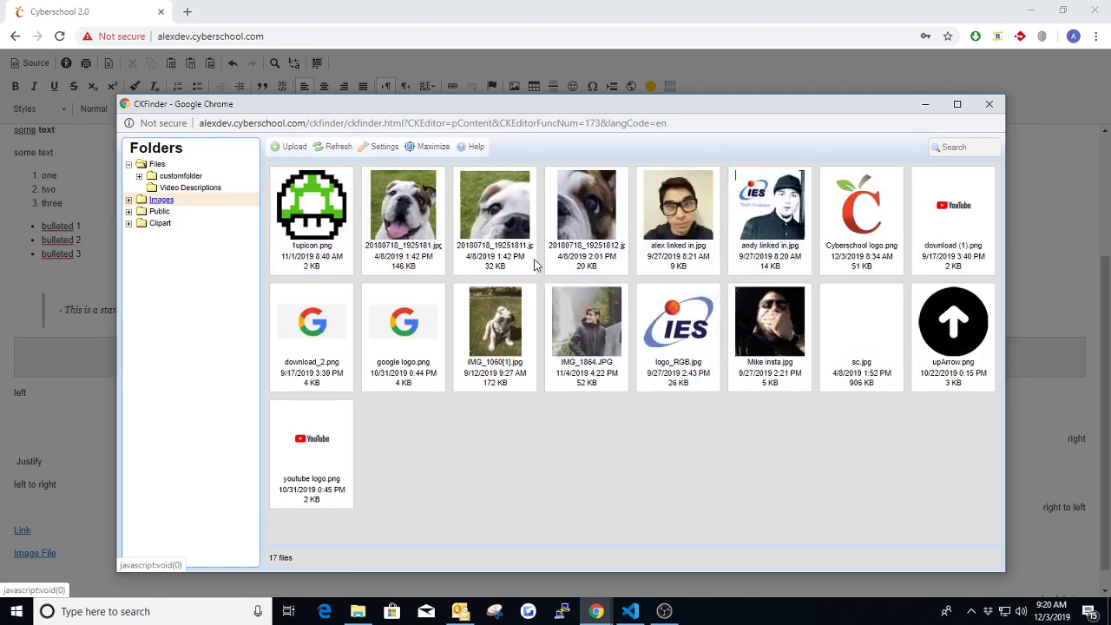
double_click(395, 210)
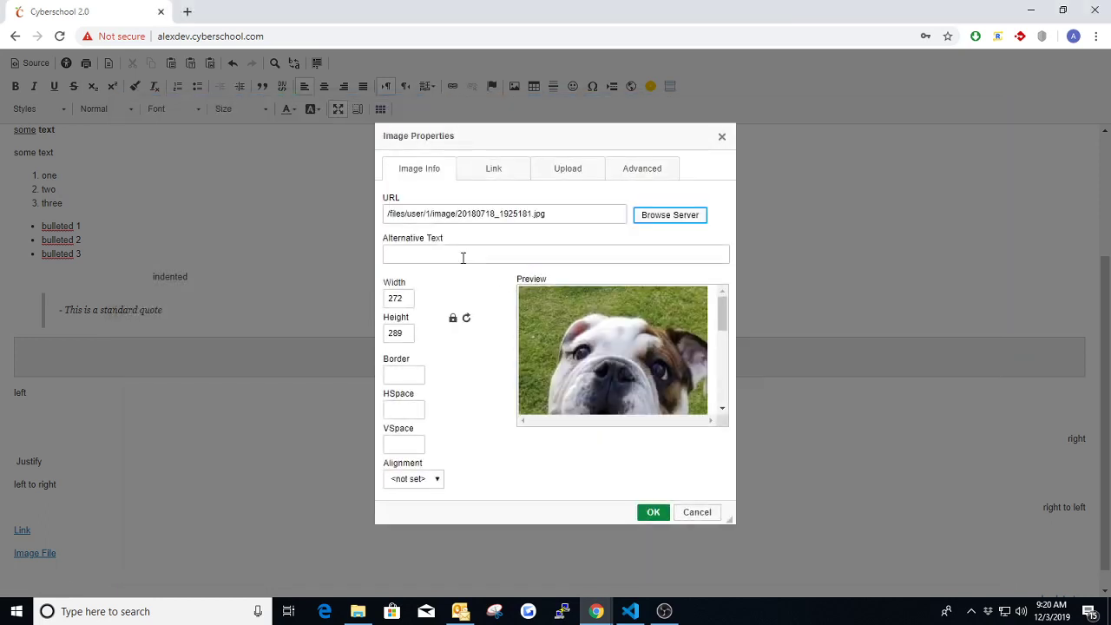
Step: Try to insert the image with its alternative text left empty
left_click(461, 257)
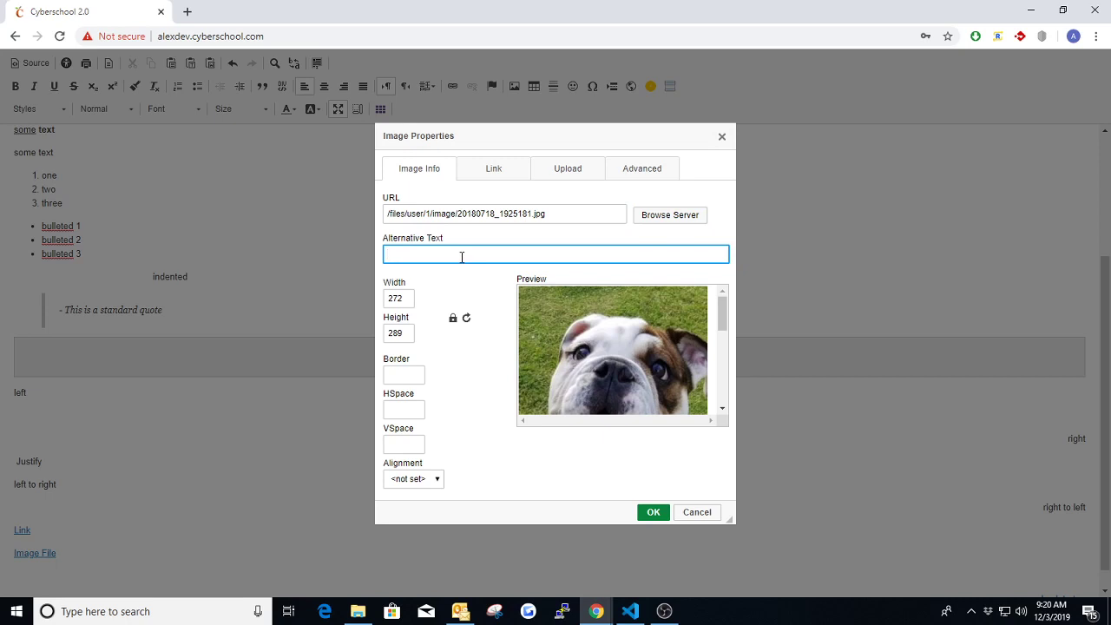
left_click(652, 512)
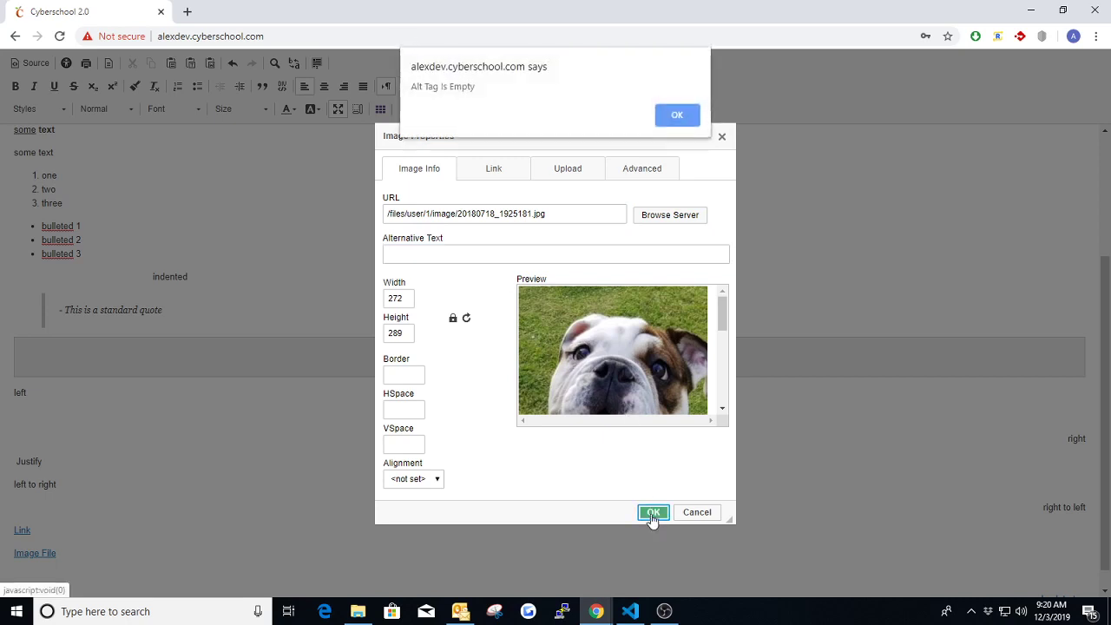
left_click_drag(488, 84, 408, 88)
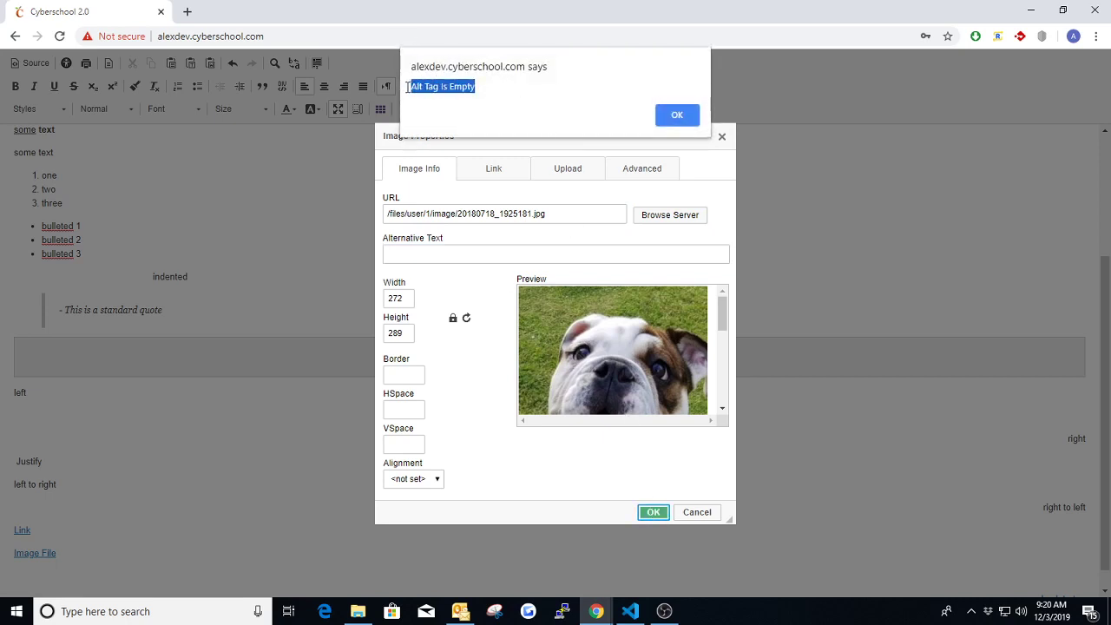
left_click(661, 118)
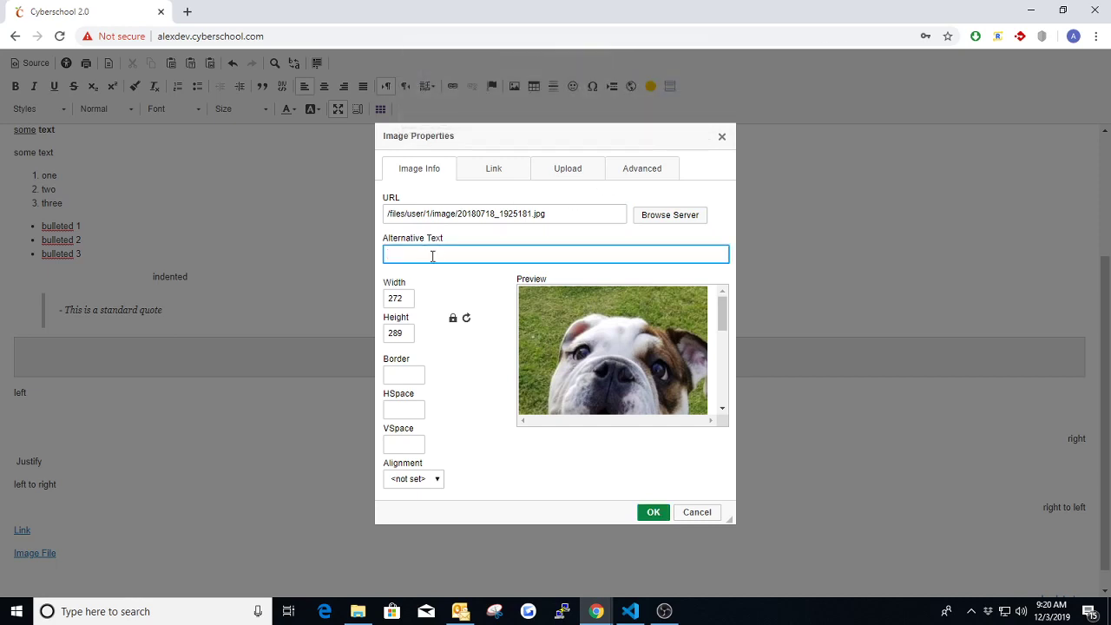
Step: Set the image's alternative text to "Training Text"
type("Training Text")
triple_click(471, 250)
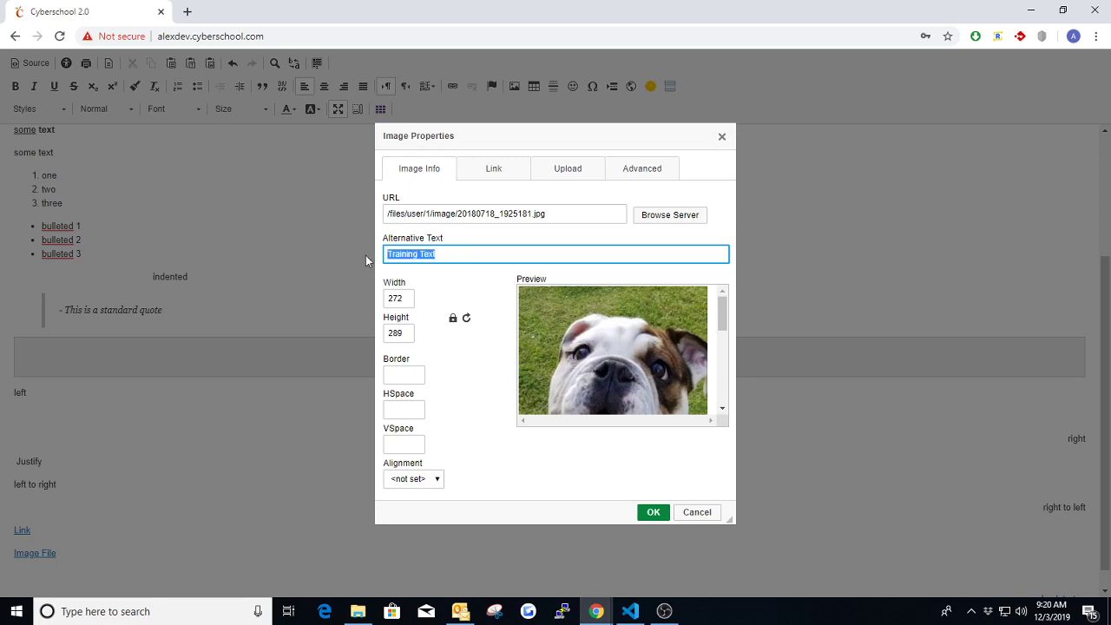
left_click(469, 250)
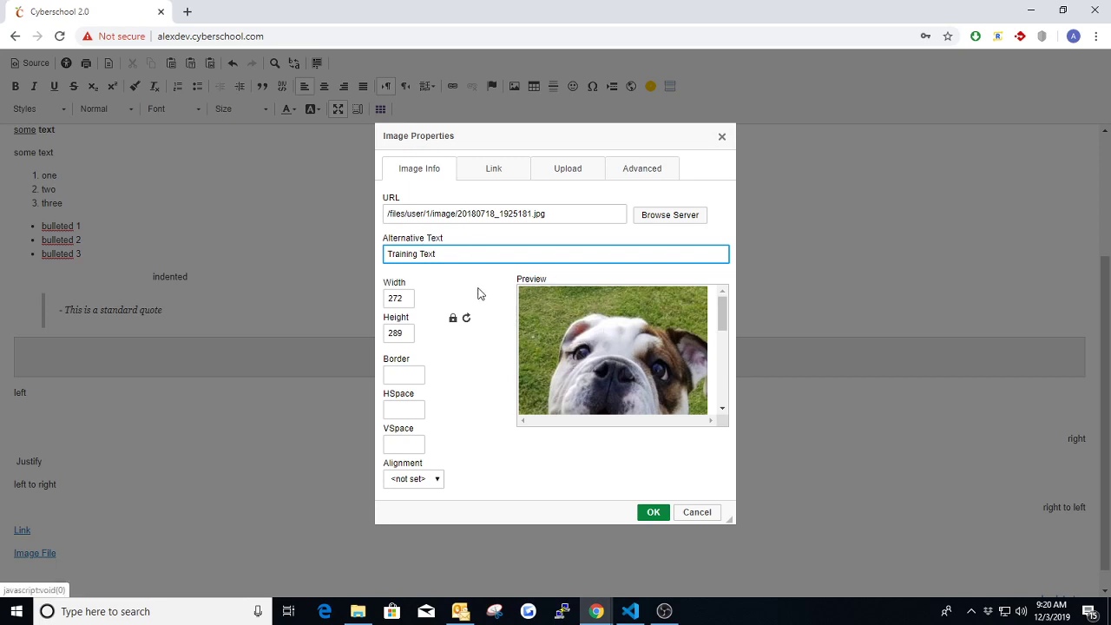
triple_click(468, 253)
left_click(468, 250)
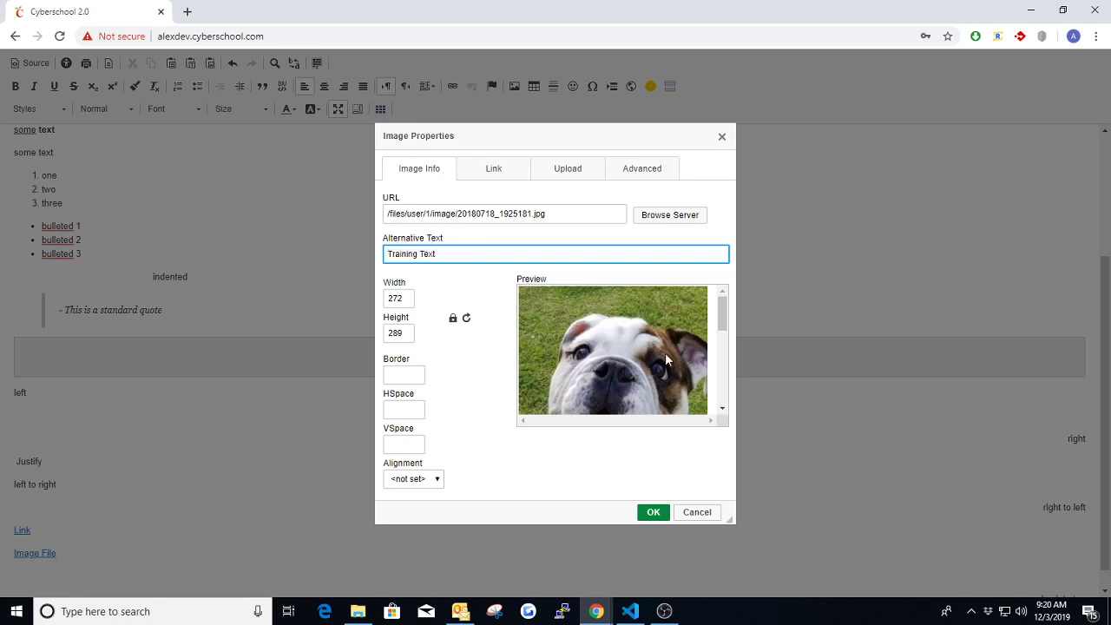
scroll(677, 325, "down", 2)
scroll(656, 316, "up", 2)
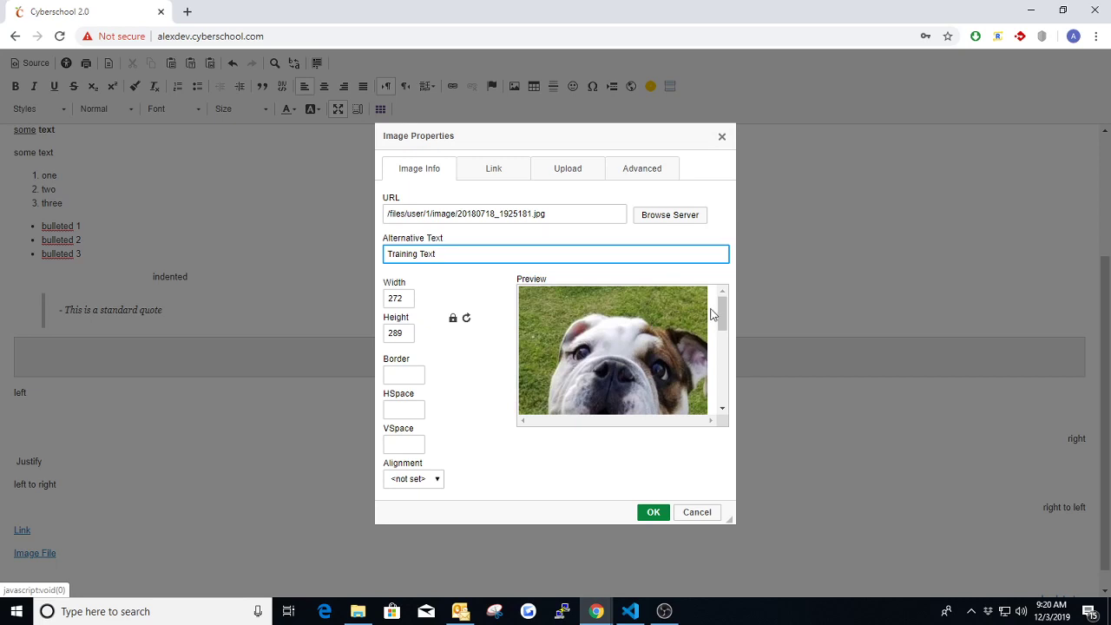
mouse_move(721, 310)
left_mouse_down()
mouse_move(723, 323)
mouse_move(721, 312)
left_mouse_up()
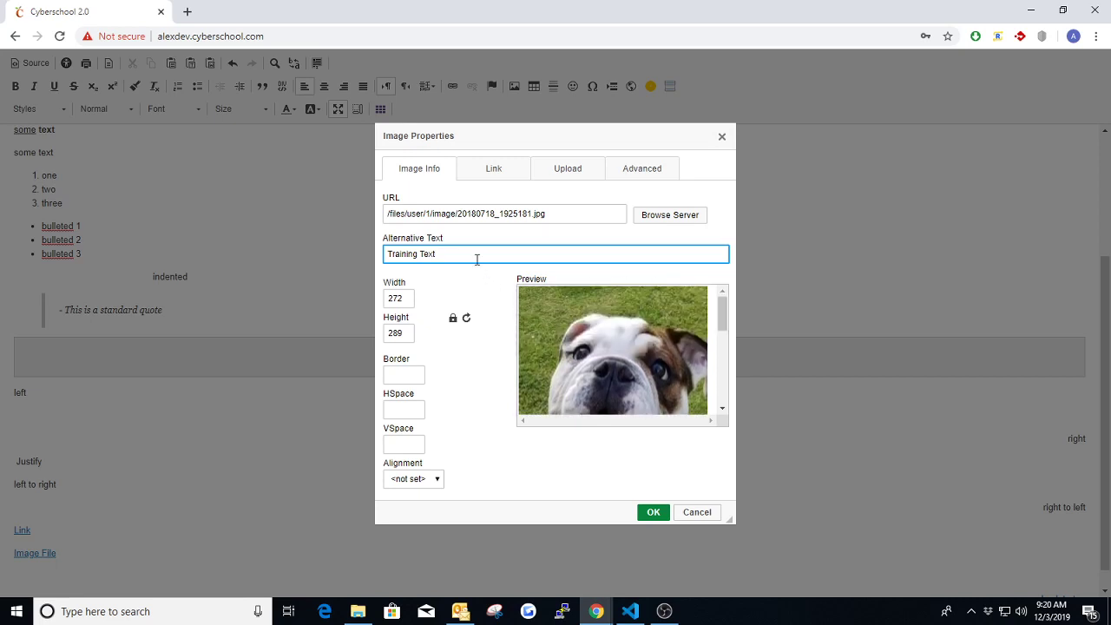
left_click_drag(437, 253, 384, 254)
left_click(446, 253)
Step: Set the image's width to 27% and its height to 29%
left_click_drag(412, 297, 385, 303)
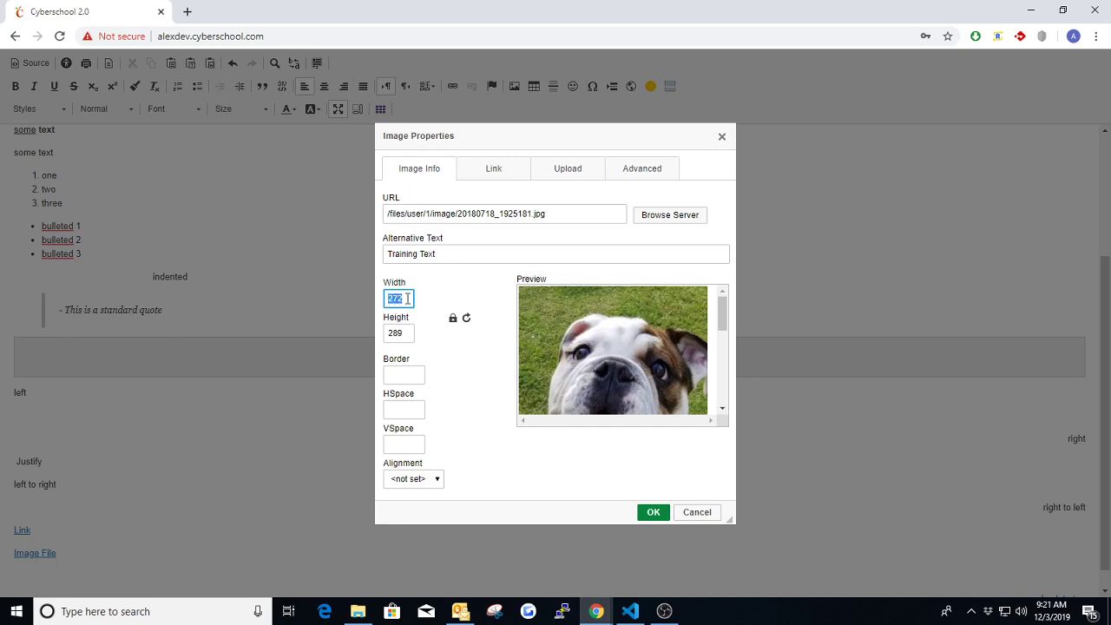
left_click(407, 298)
key("BackSpace")
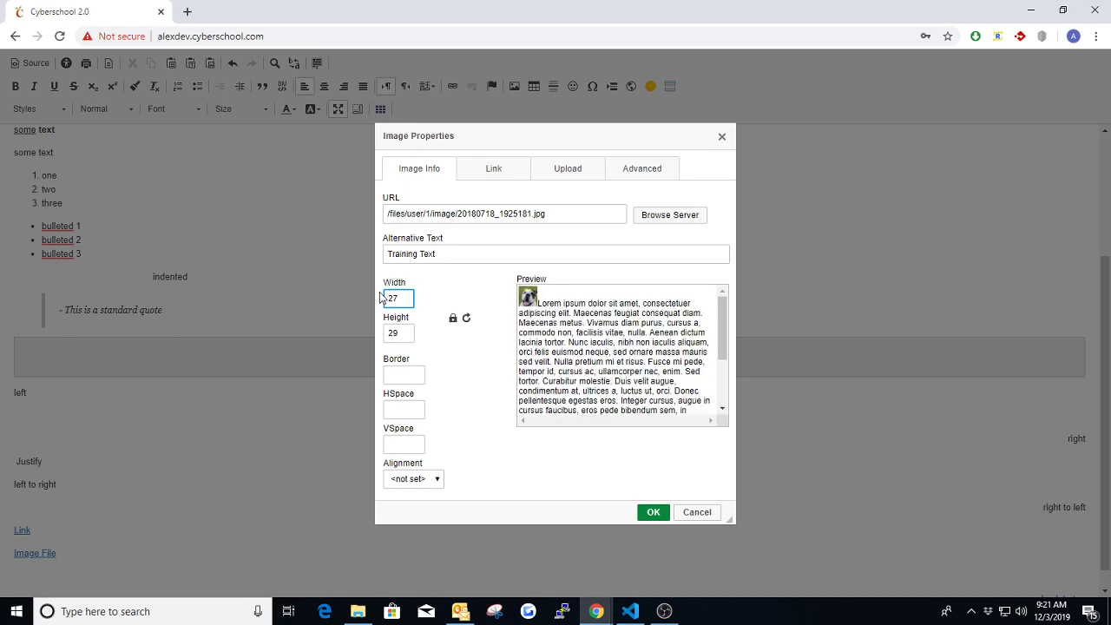
type("%")
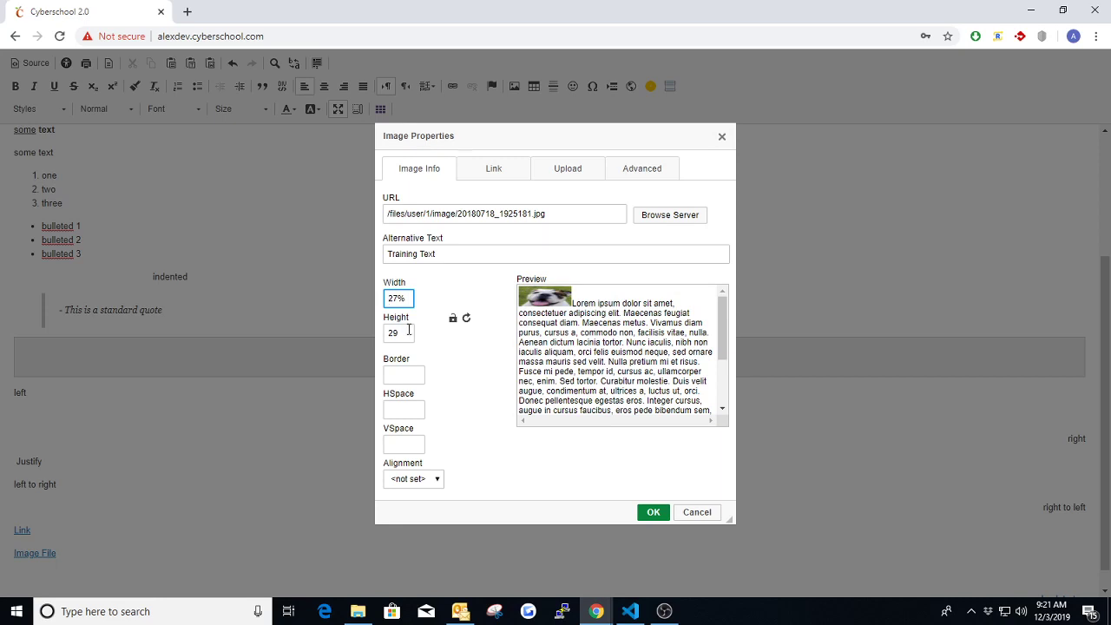
left_click(410, 331)
type("%")
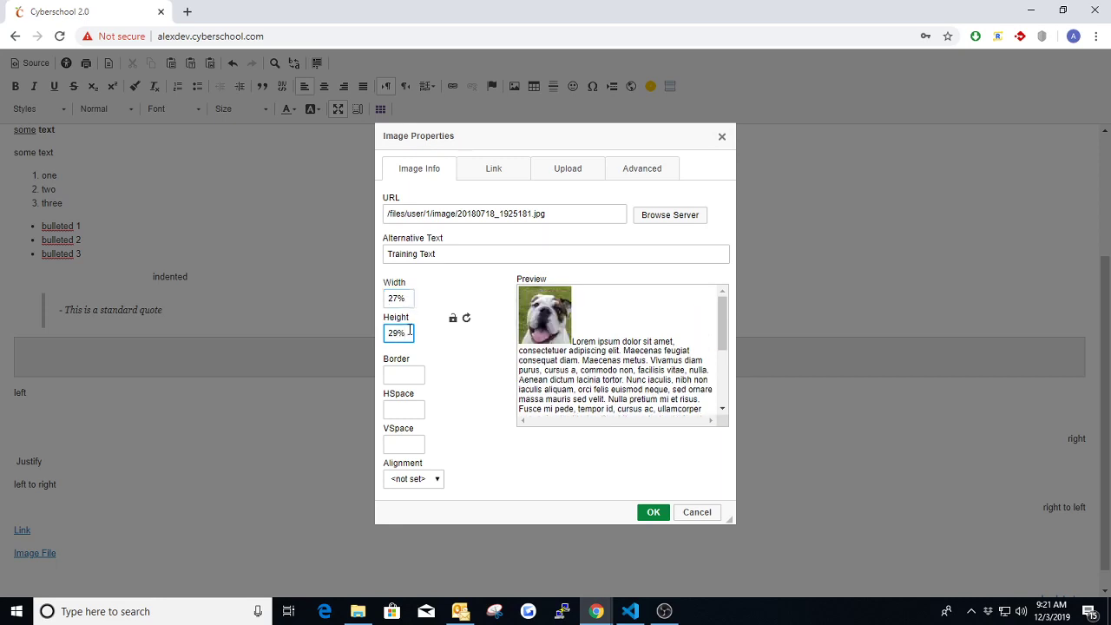
Step: Try a horizontal spacing of 50 around the image, including as a percentage, and clear the value
left_click(405, 375)
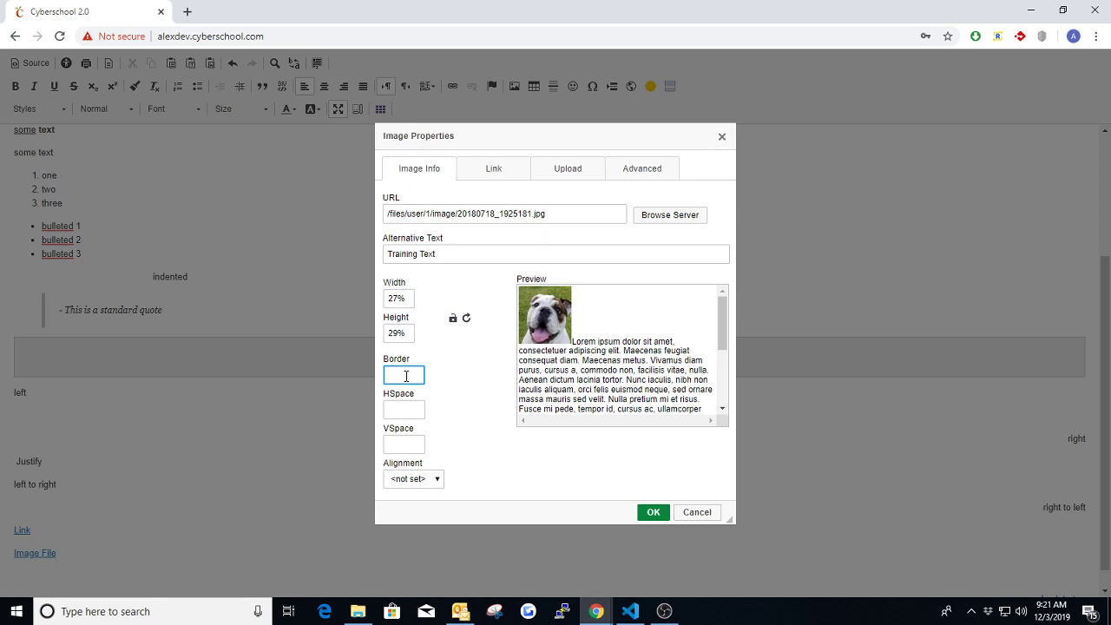
left_click(414, 404)
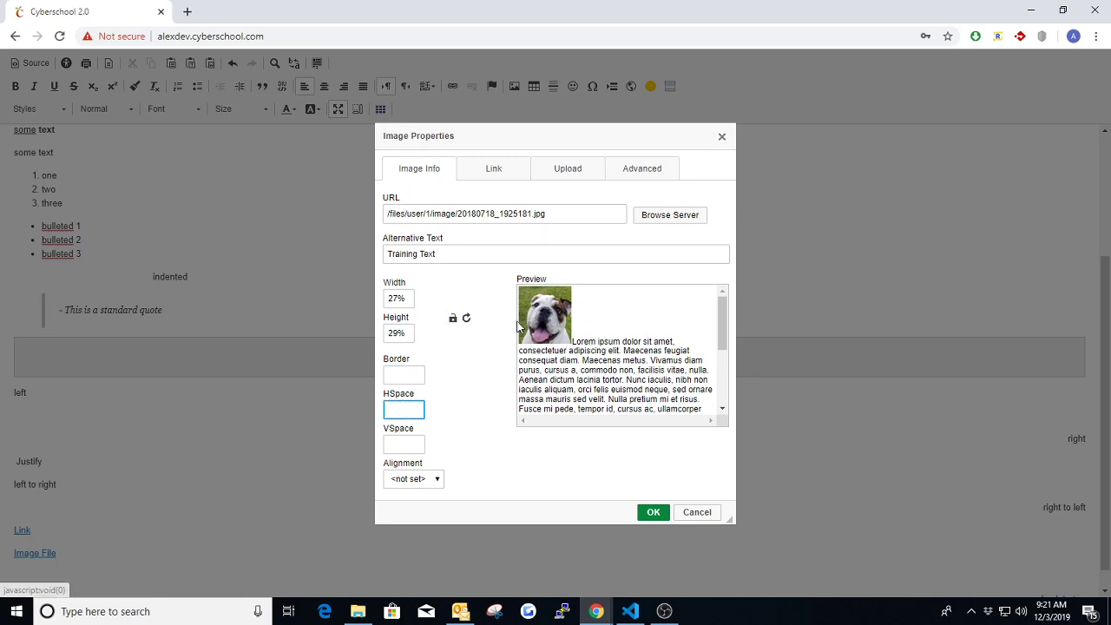
type("5")
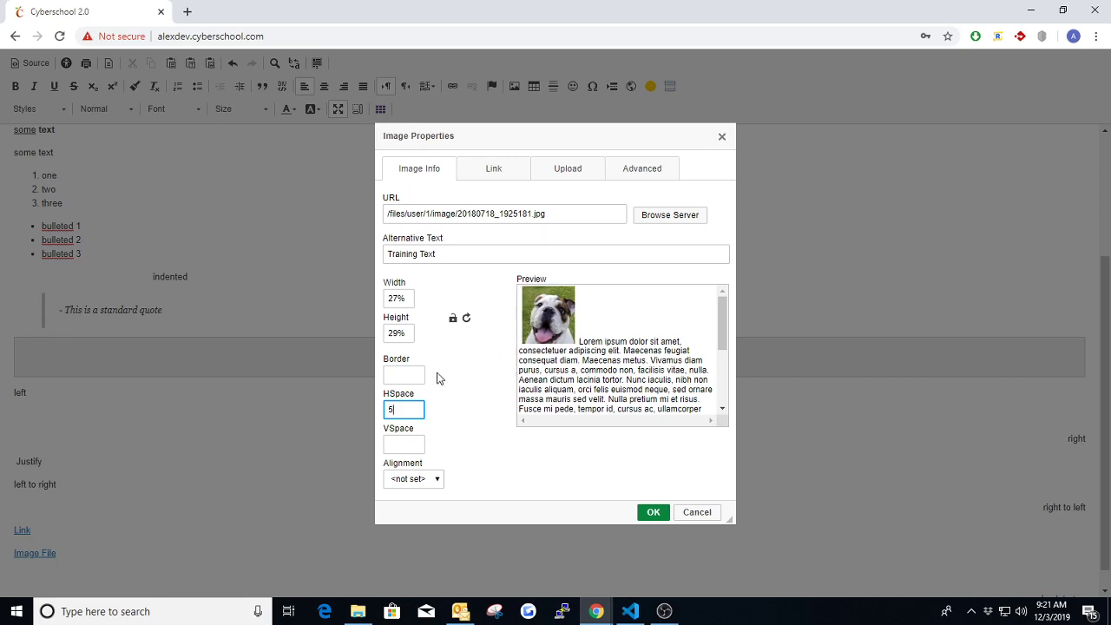
type("0")
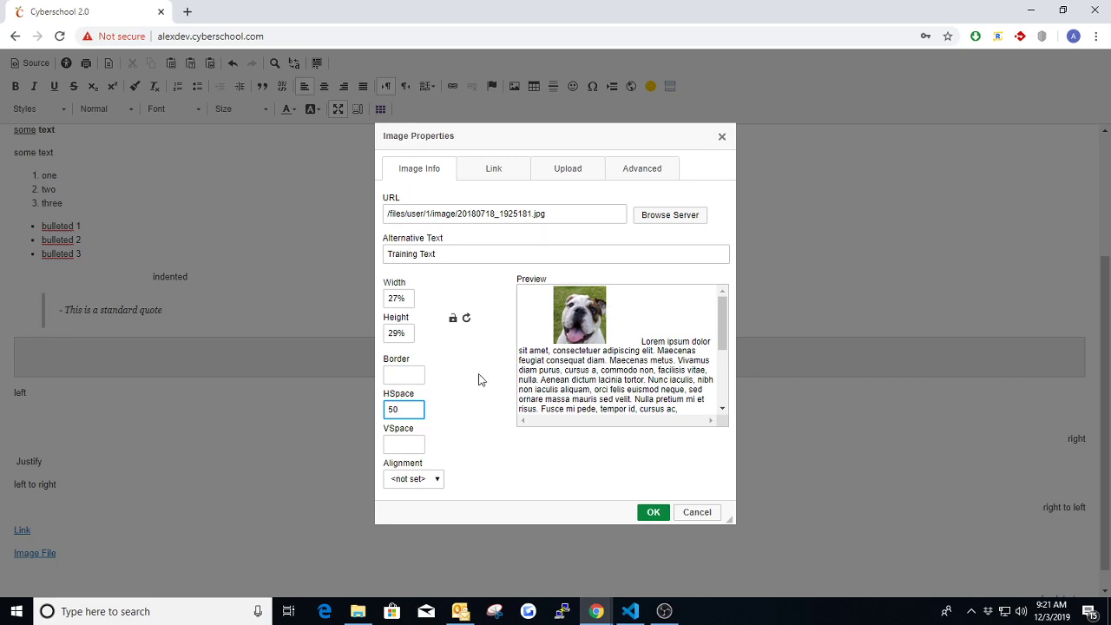
type("%")
key("BackSpace")
key("BackSpace")
key("BackSpace")
Step: Try a vertical spacing of 10 around the image and clear the value
left_click(404, 445)
type("1")
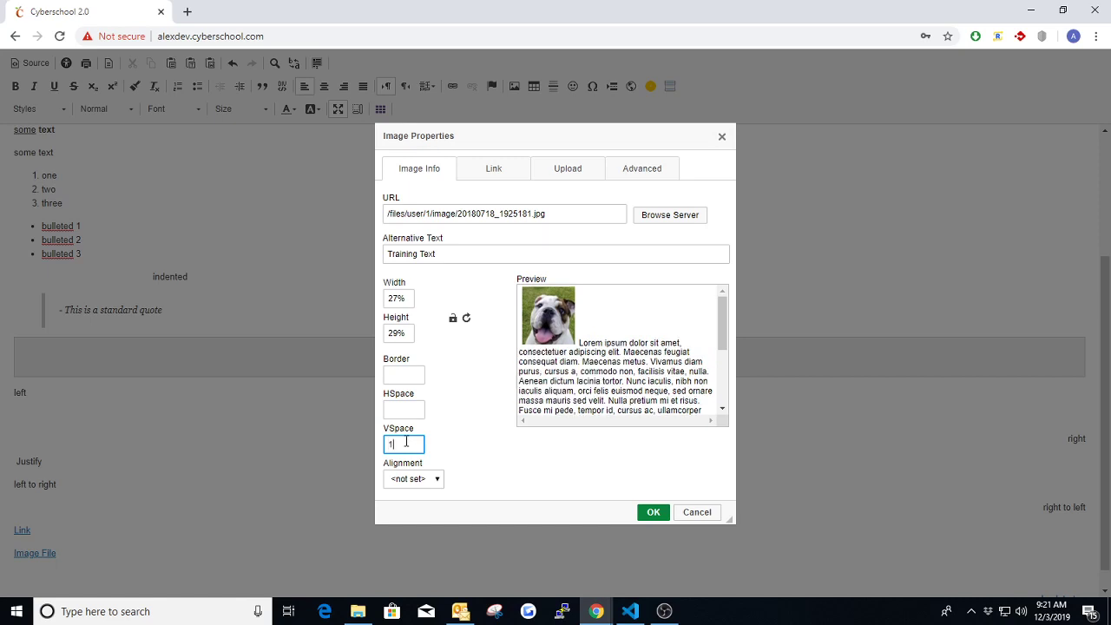
type("0")
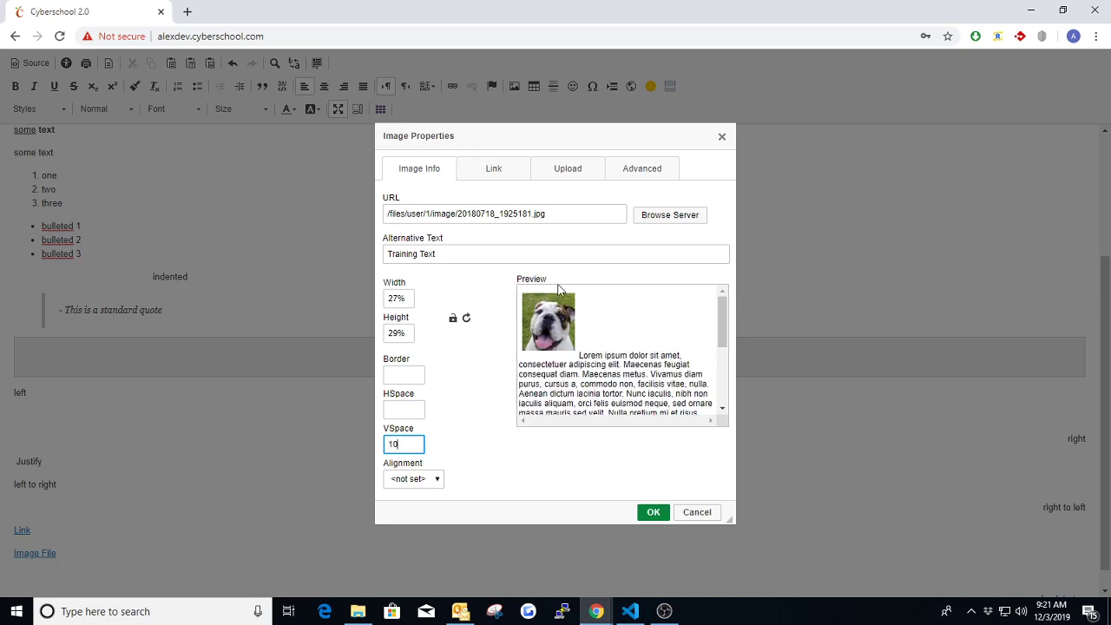
key("BackSpace")
key("BackSpace")
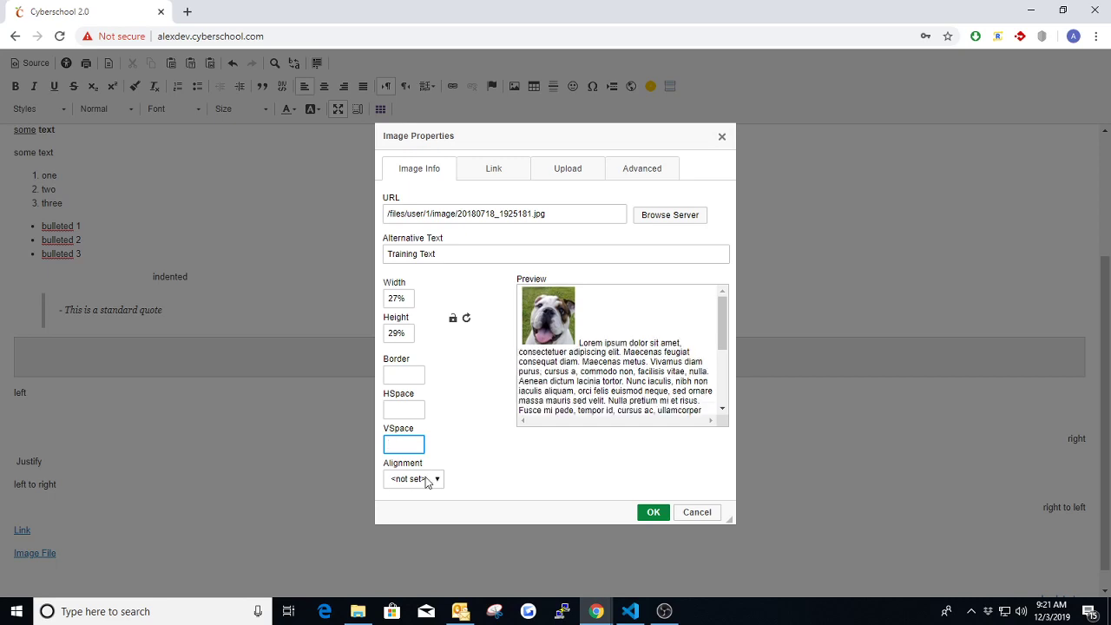
Step: Try left and right alignment for the image and compare how the preview text wraps around it
left_click(426, 480)
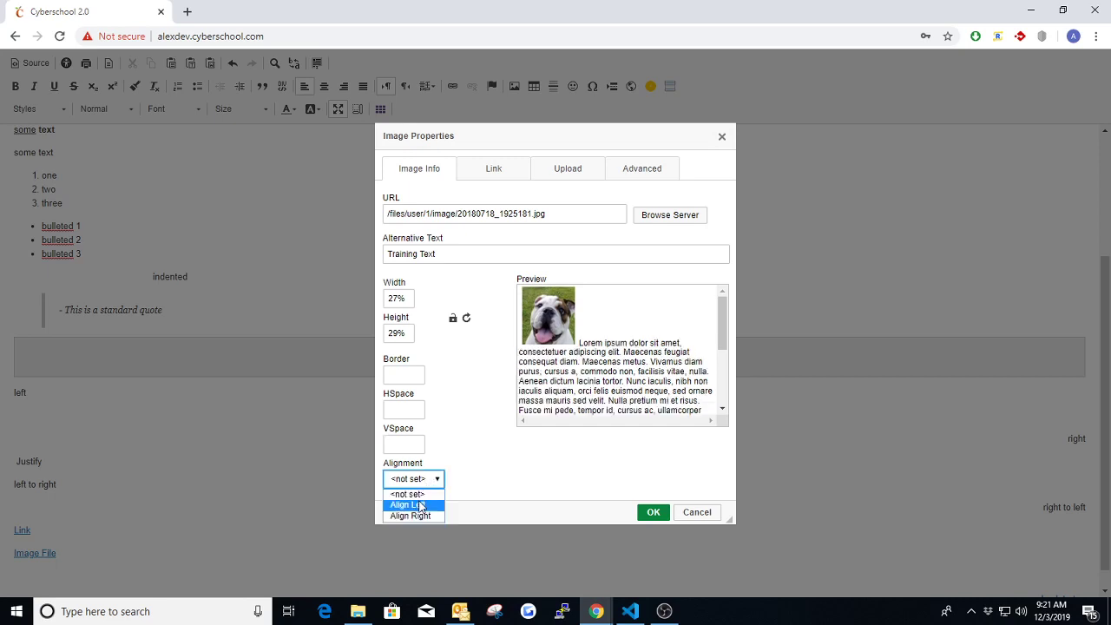
left_click(420, 505)
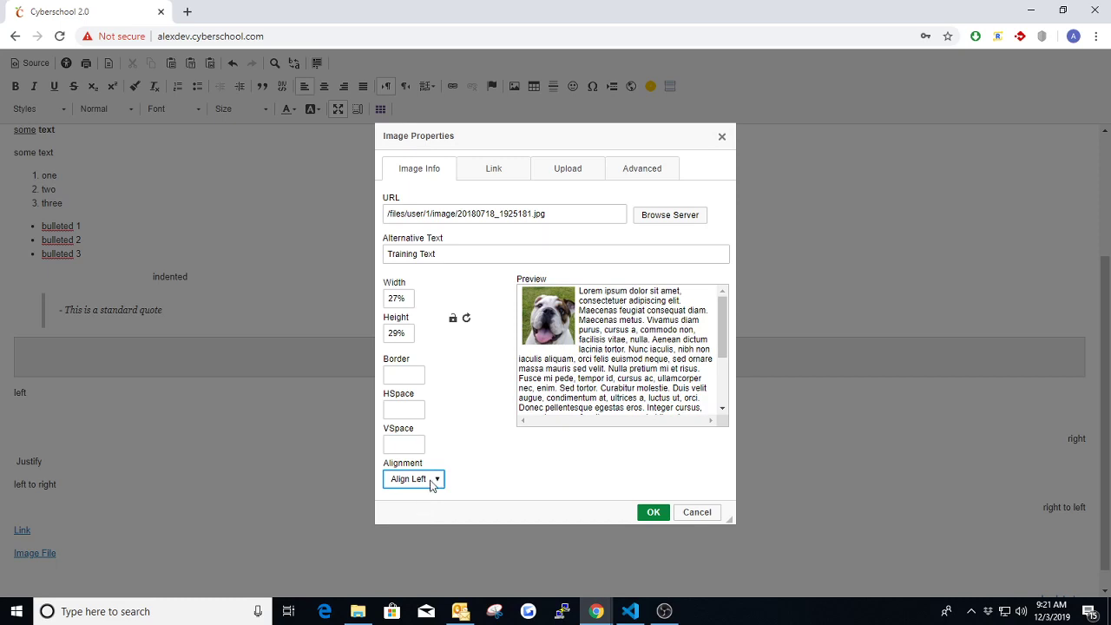
left_click(585, 290)
left_click(585, 291)
left_click_drag(578, 300, 658, 362)
left_click(653, 341)
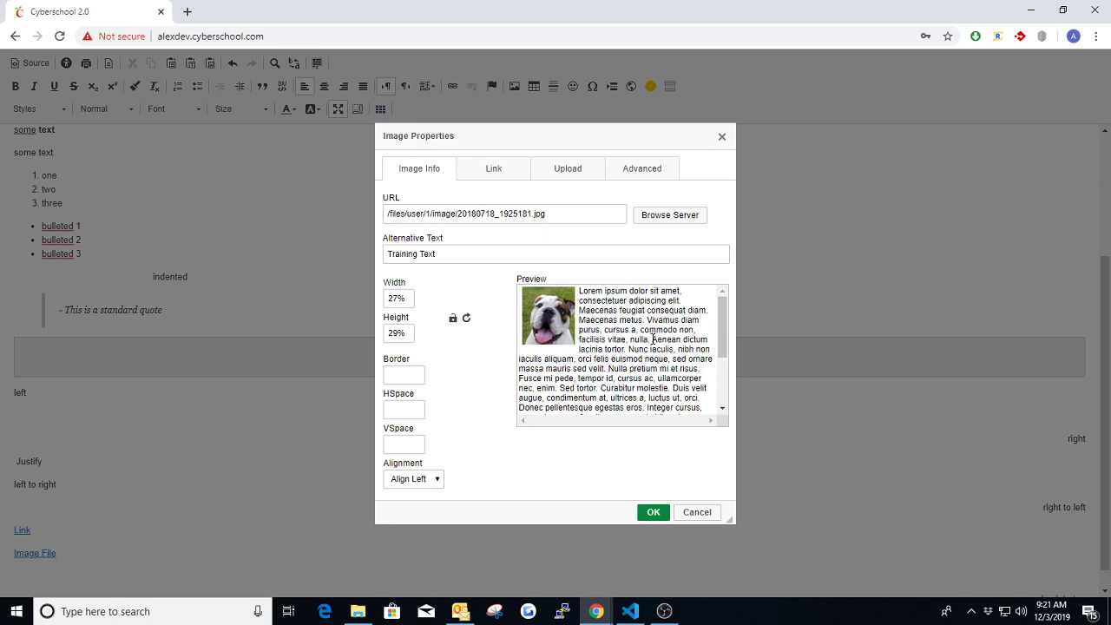
left_click(438, 477)
left_click(433, 515)
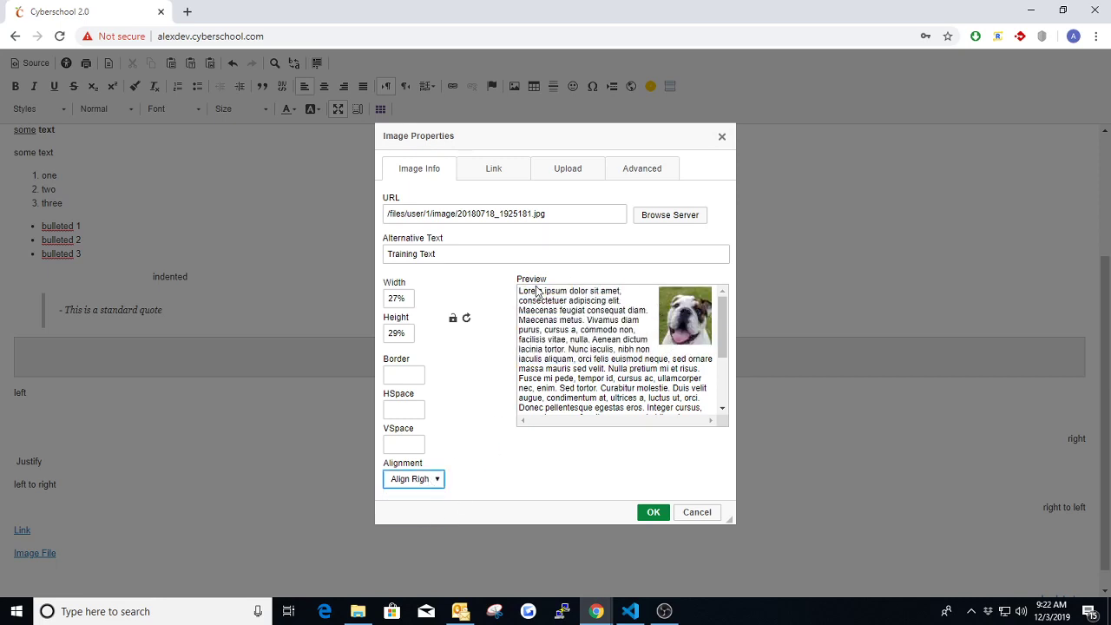
Step: Reset the image's alignment to not set and insert the image into the text
left_click(443, 479)
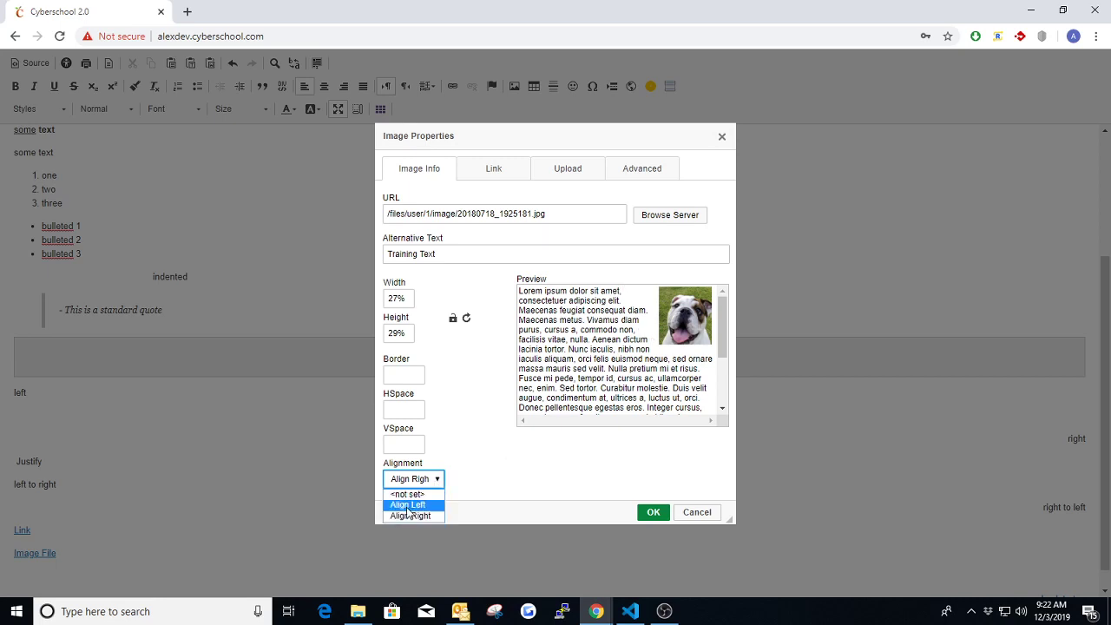
left_click(407, 494)
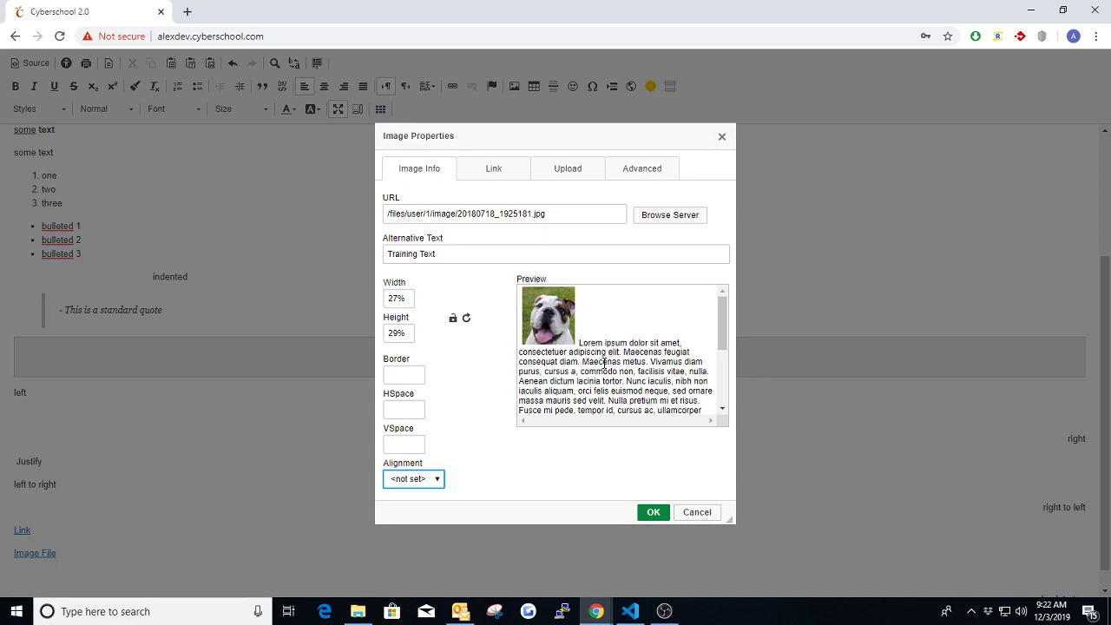
left_click(653, 512)
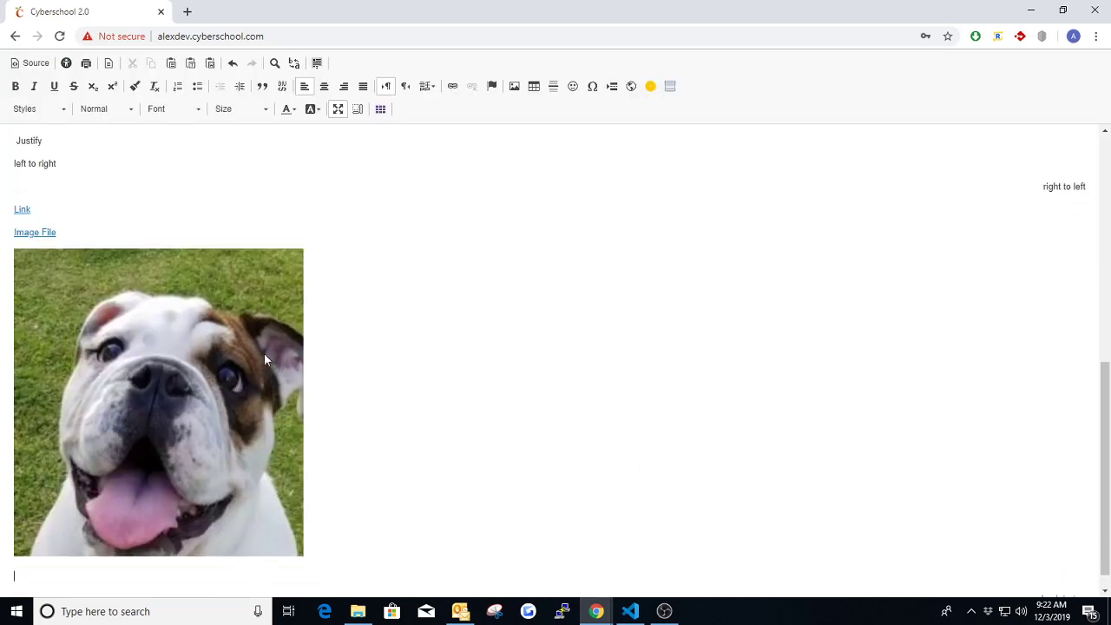
Step: Start a new table below the image and choose None for its headers
left_click(537, 88)
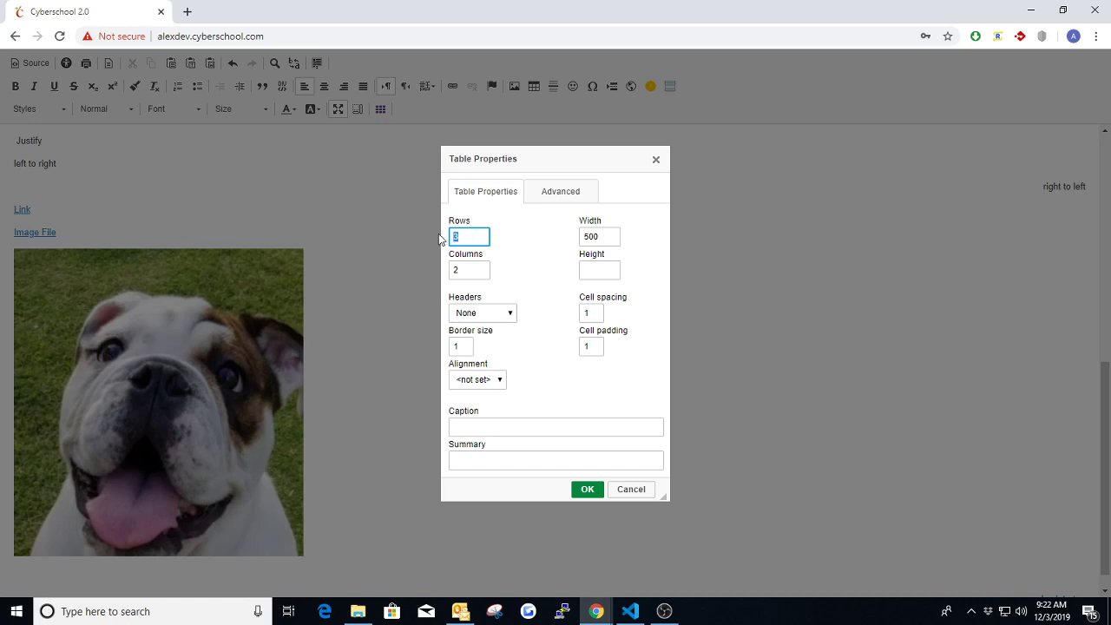
left_click(473, 269)
left_click(506, 318)
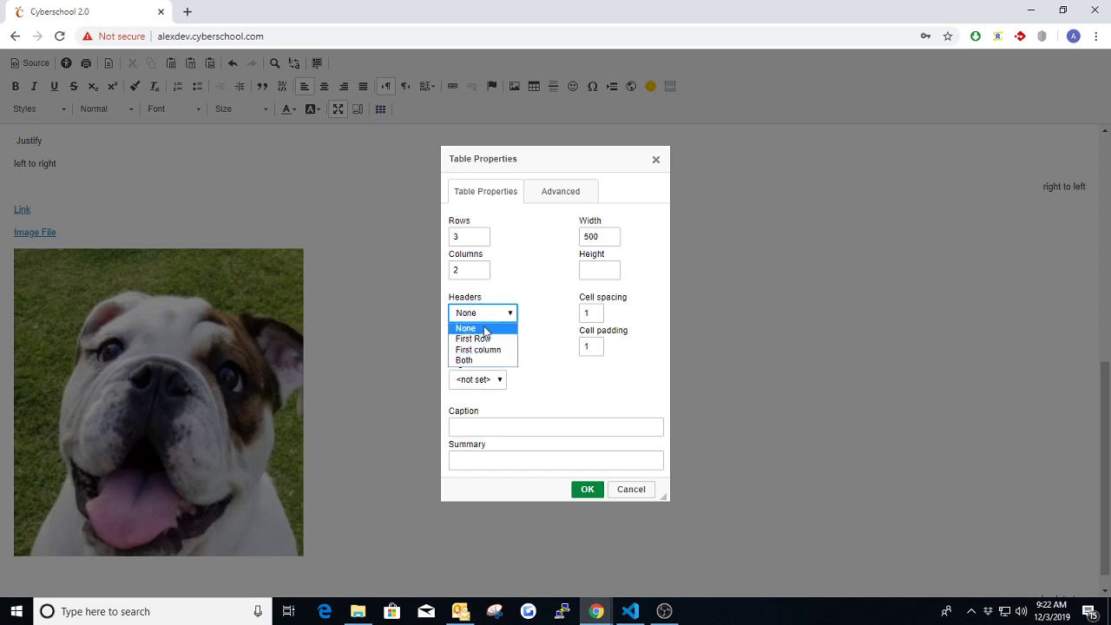
left_click(486, 329)
Step: Try a border size of 0 for the table and restore it to 1
left_click(468, 345)
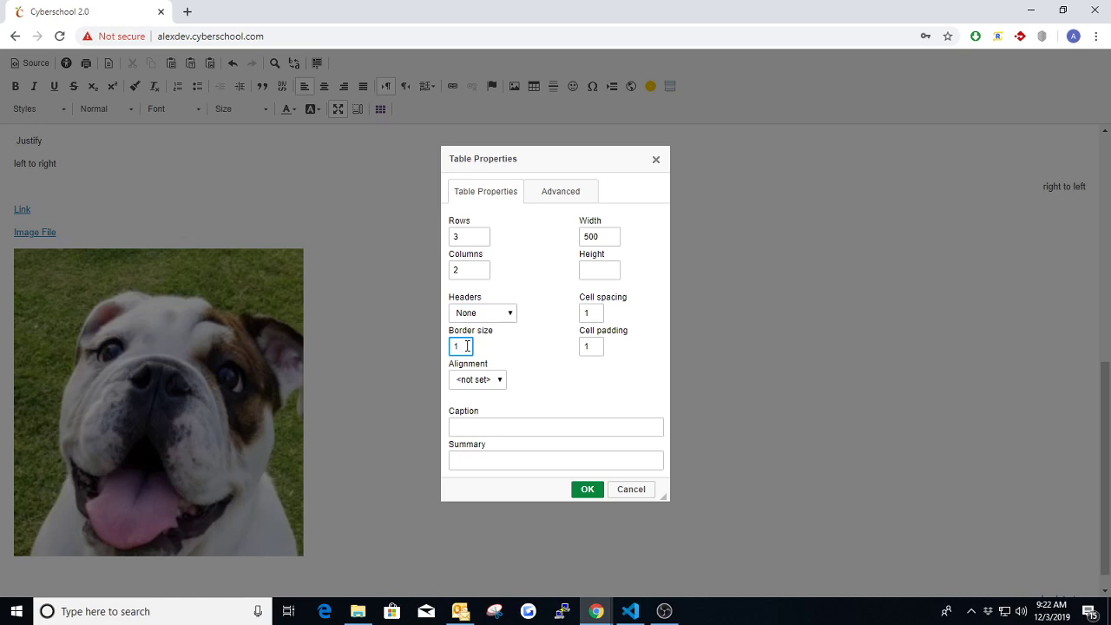
key("BackSpace")
type("0")
key("BackSpace")
type("1")
Step: Look over the table's alignment choices and its width, height, cell spacing and cell padding settings
left_click(498, 379)
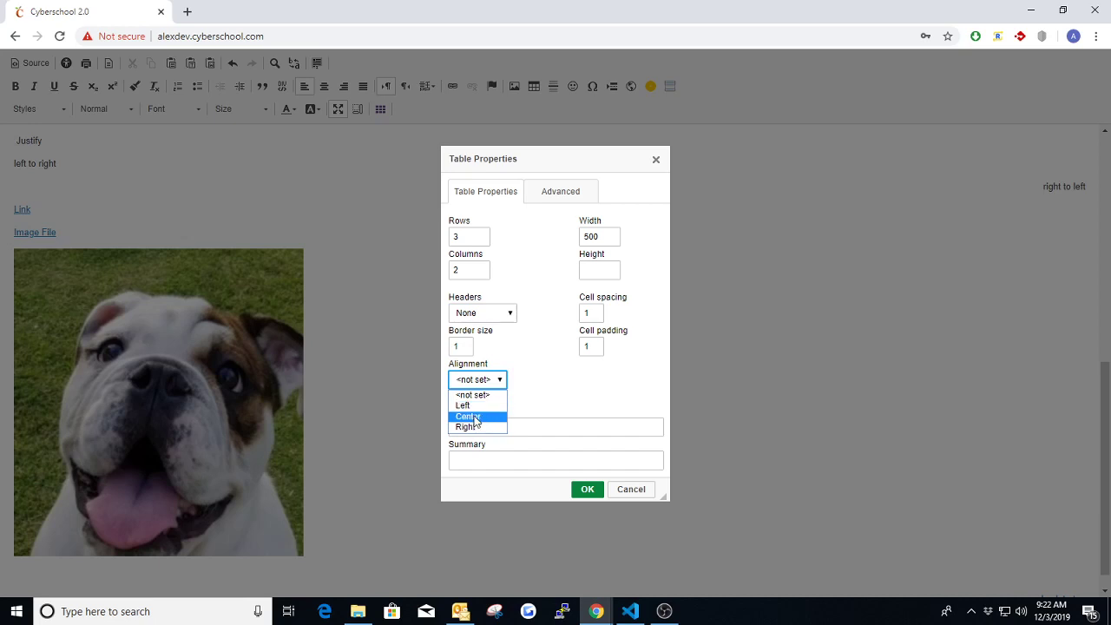
key("Escape")
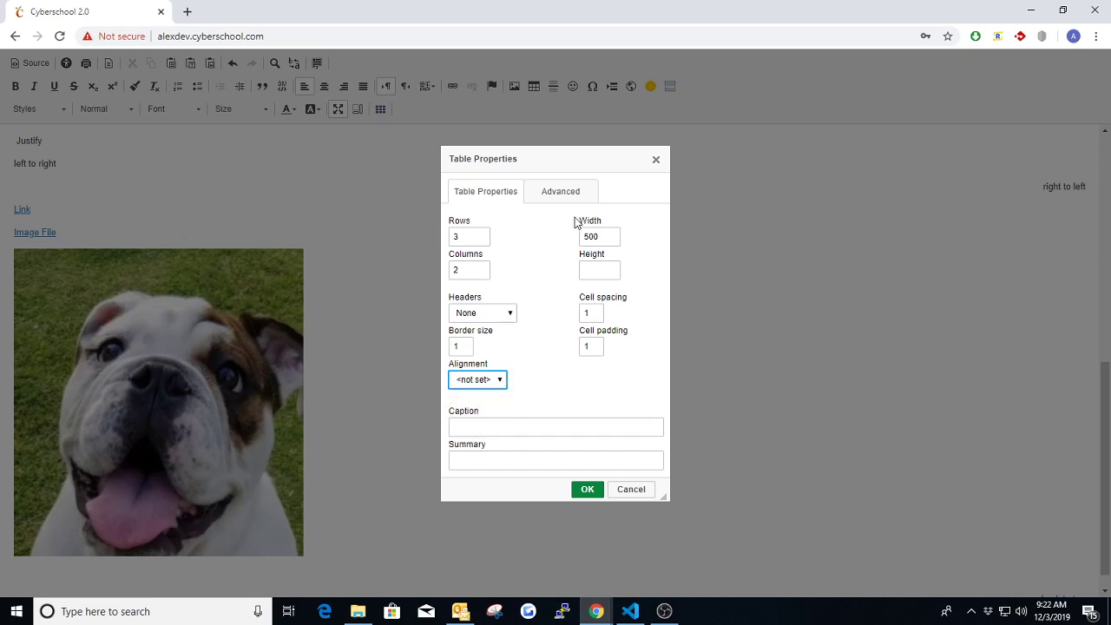
left_click_drag(597, 236, 582, 237)
left_click(597, 270)
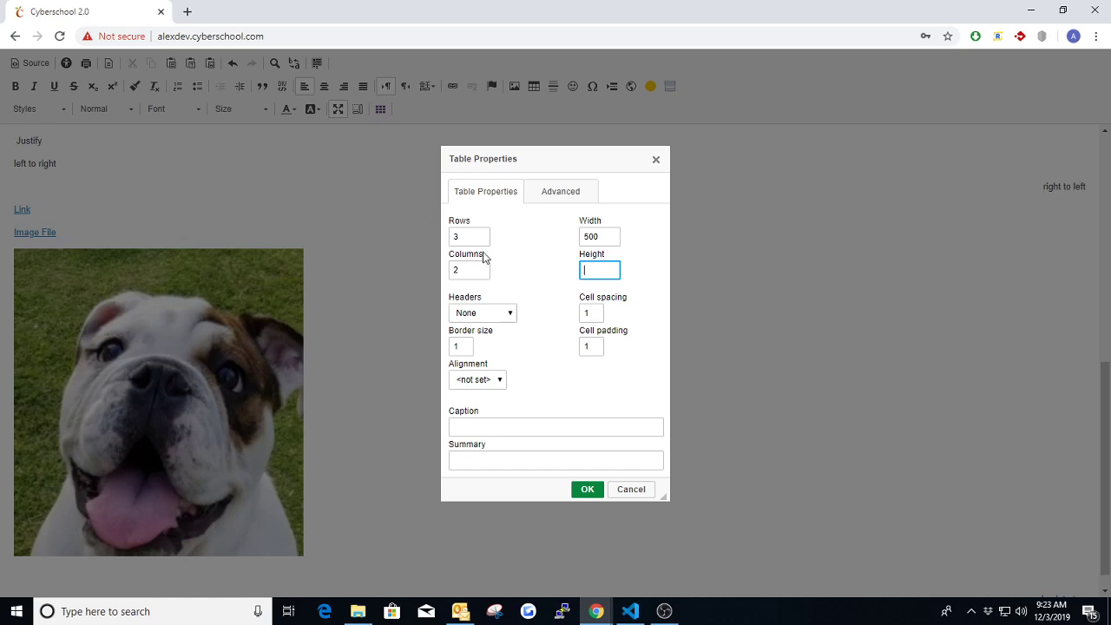
left_click(596, 313)
left_click(601, 344)
Step: Give the table the caption "Captioned Table" and insert it with 3 rows and 2 columns
left_click(526, 426)
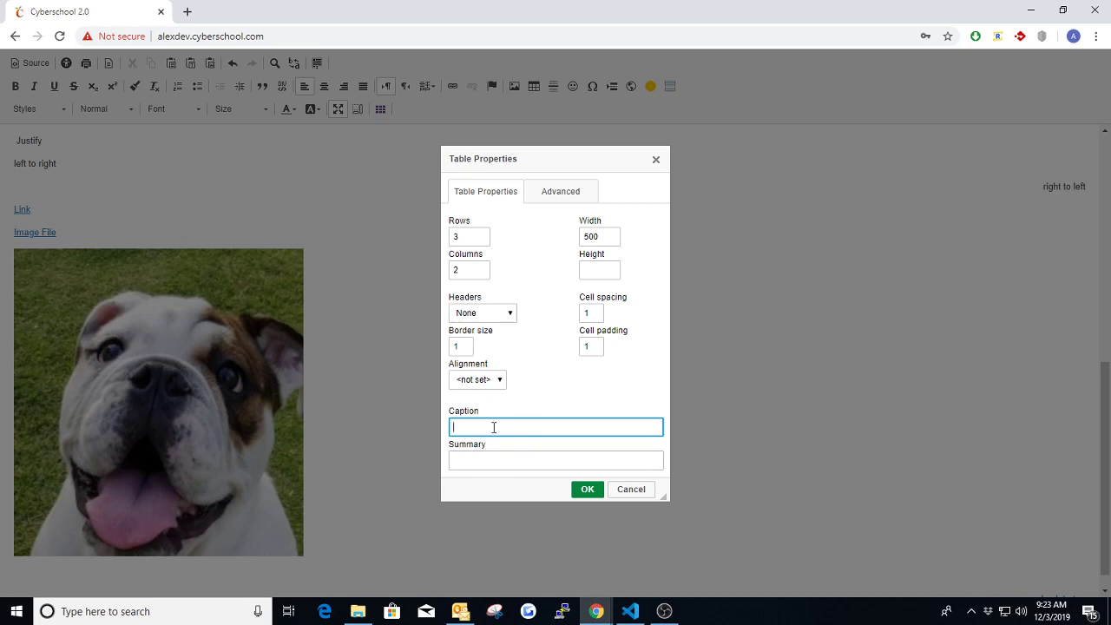
type("Captioned Table")
left_click(586, 488)
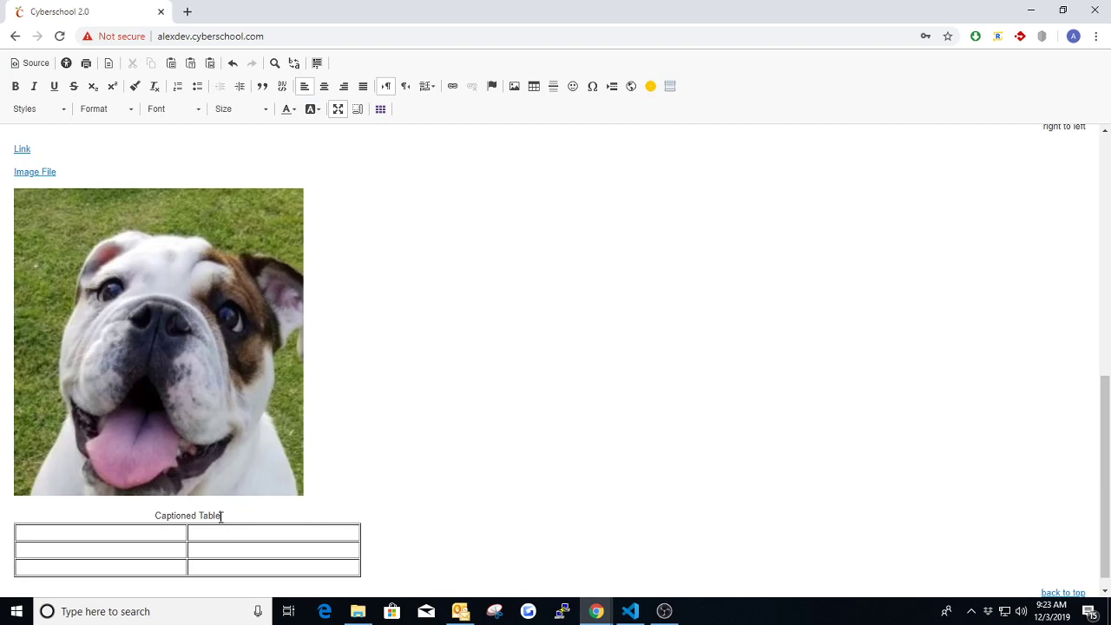
Step: Format the table's caption as Heading 2
left_click_drag(221, 515, 158, 499)
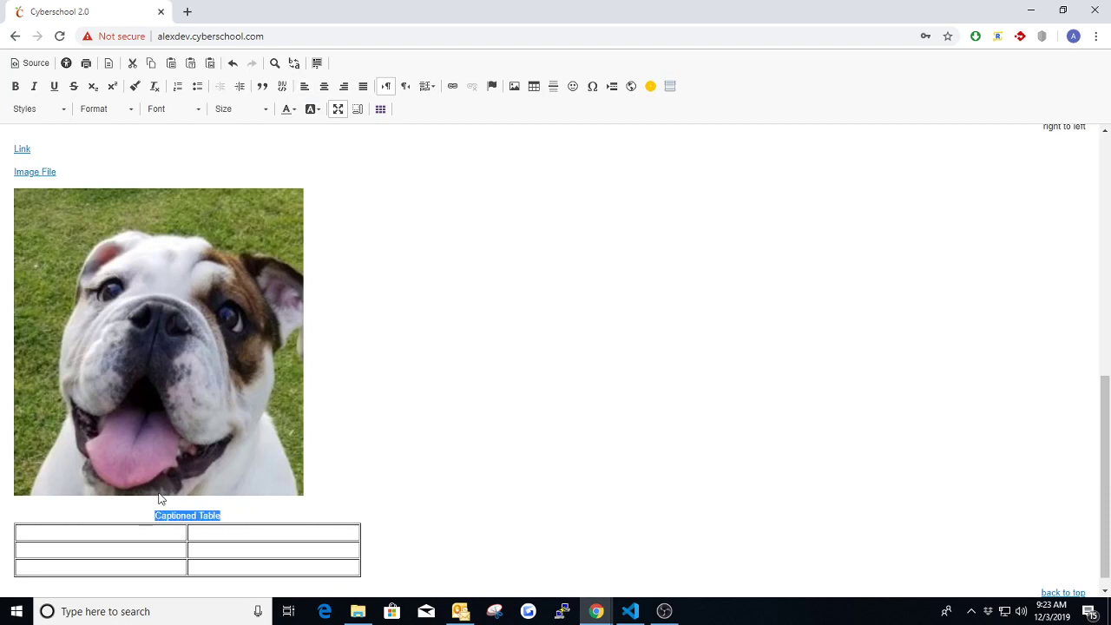
left_click(124, 117)
left_click(108, 191)
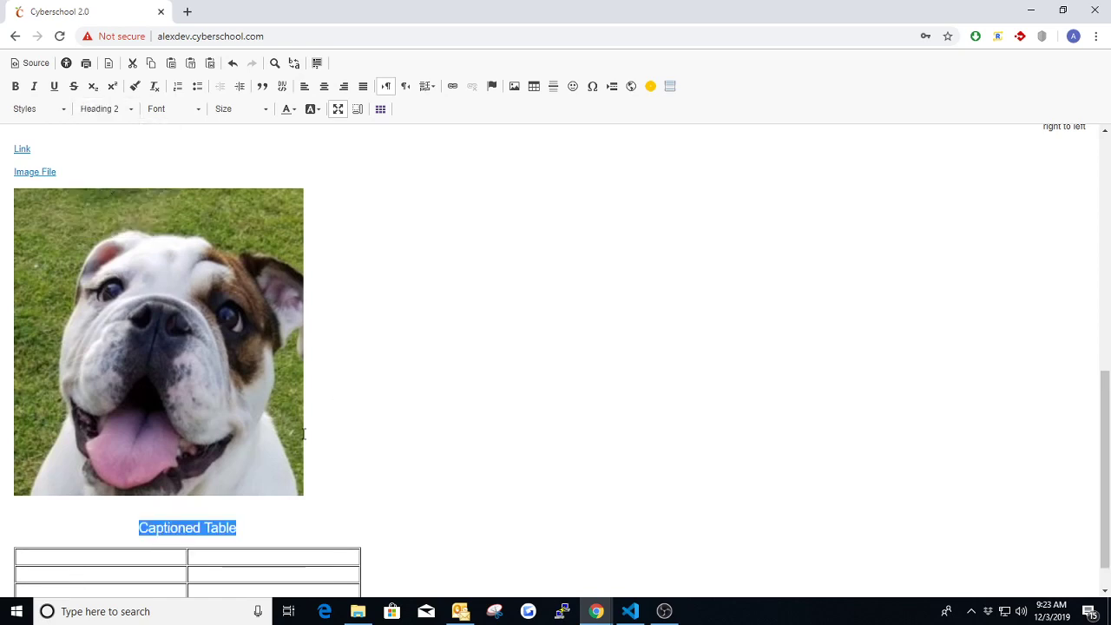
scroll(262, 506, "down", 1)
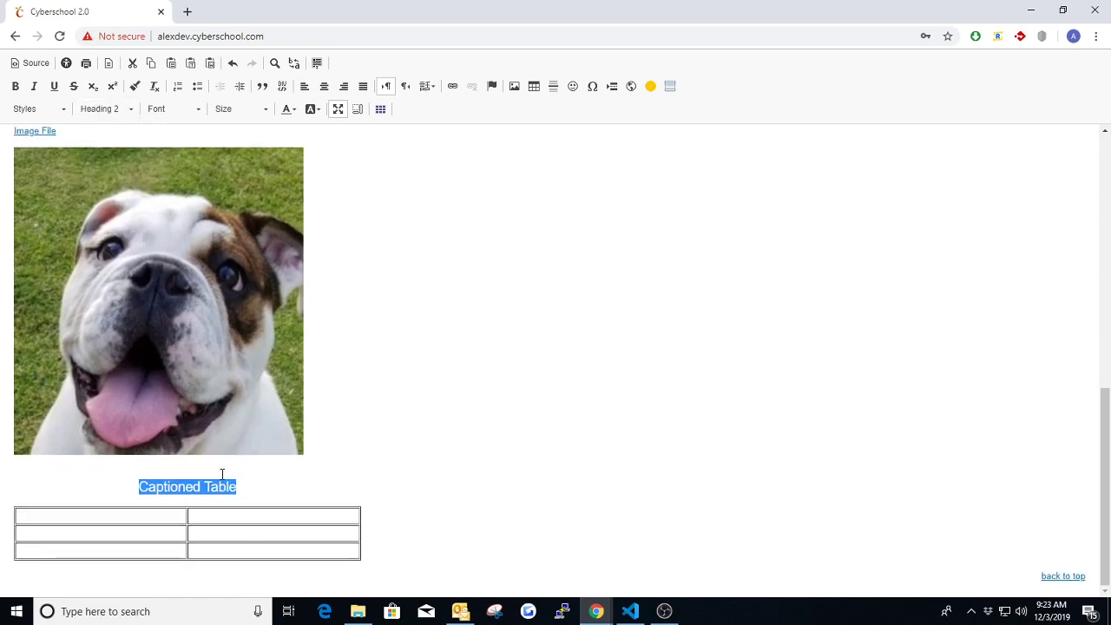
Step: Add a new empty line below the captioned table
left_click(305, 578)
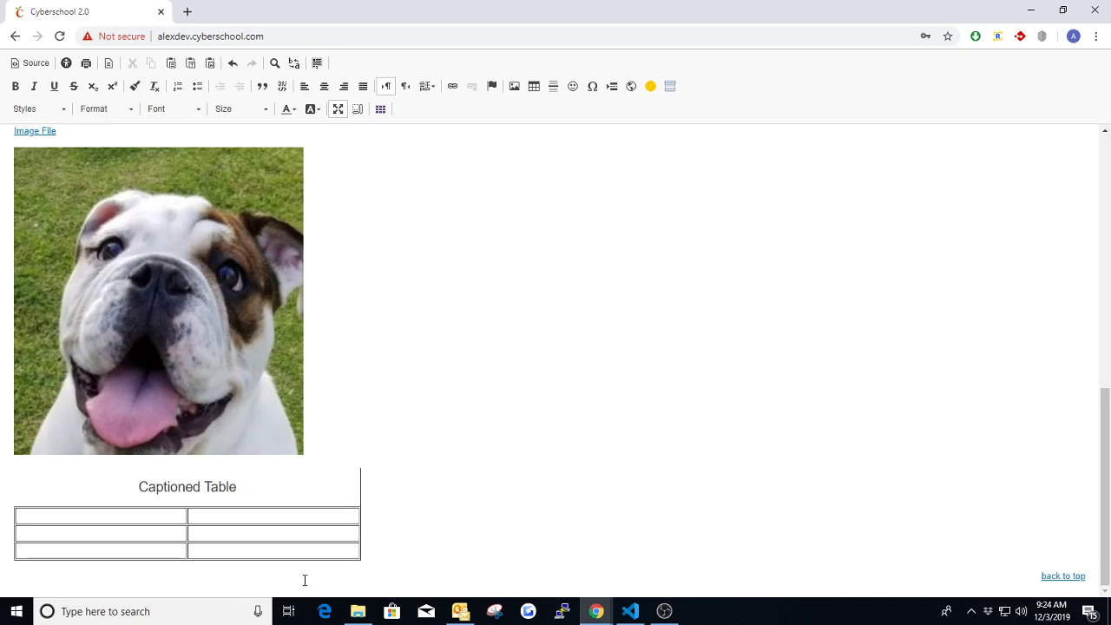
left_click(441, 537)
key("Return")
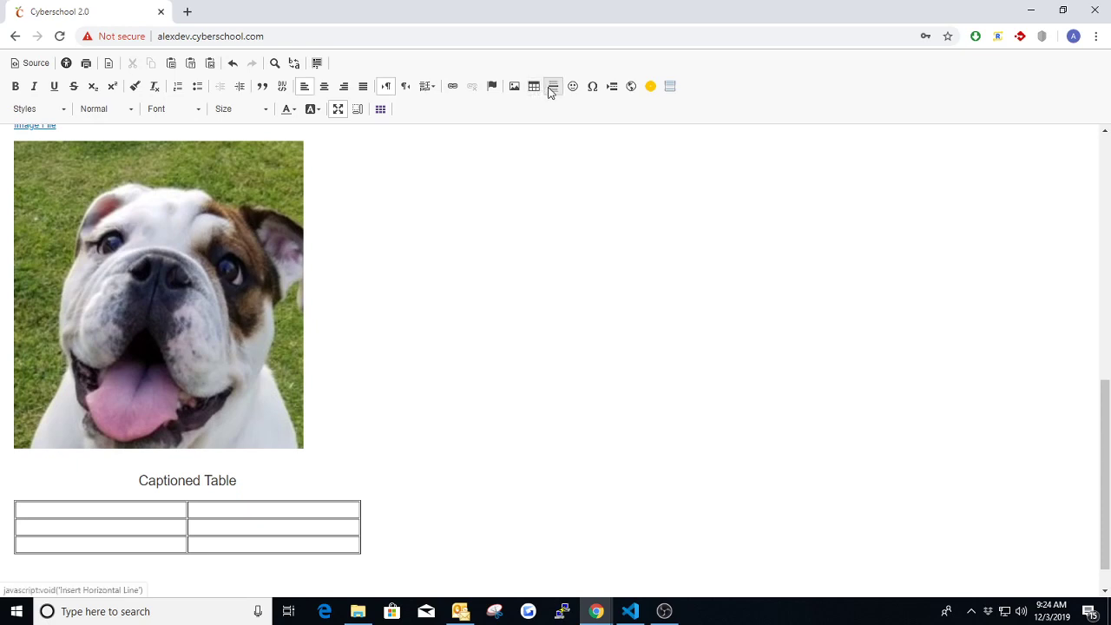
scroll(527, 272, "down", 1)
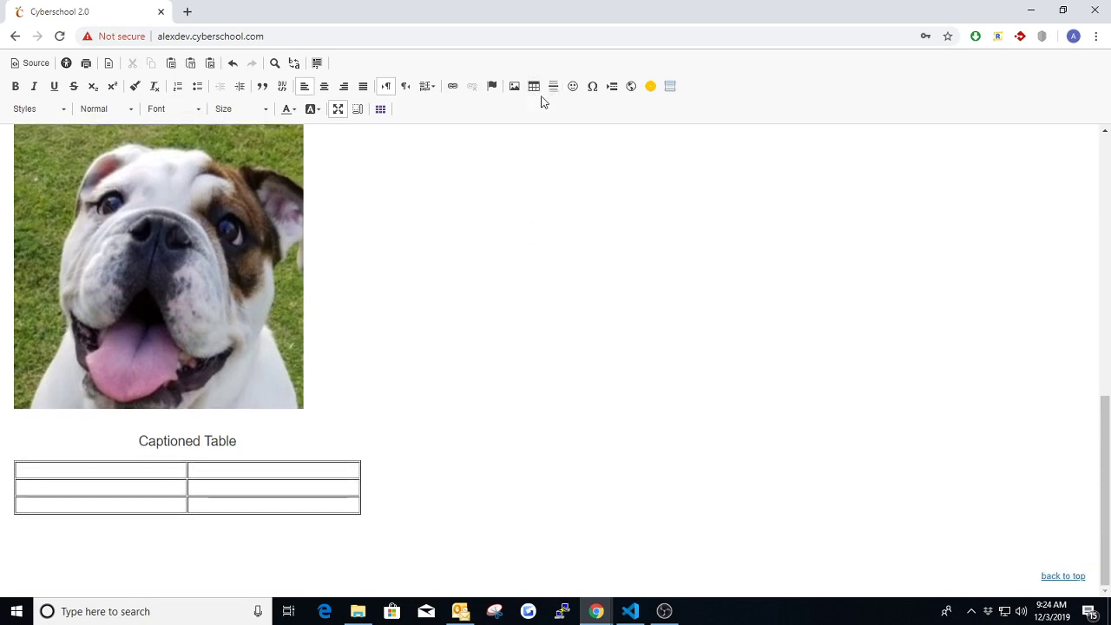
Step: Insert a horizontal line on the empty line below the captioned table and undo it
left_click(552, 87)
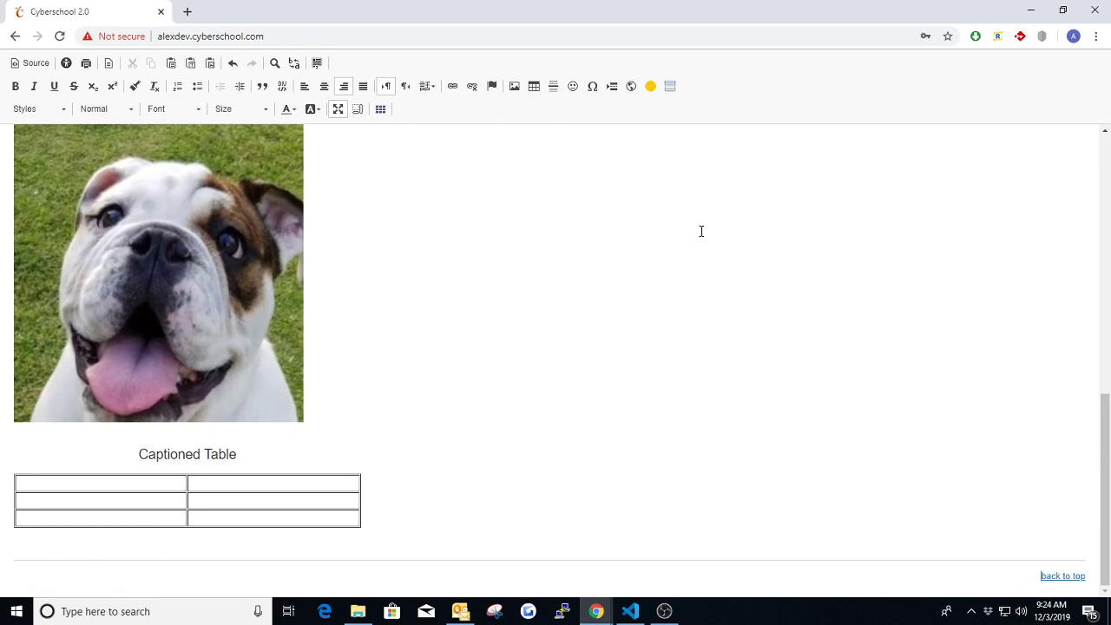
key("ctrl+z")
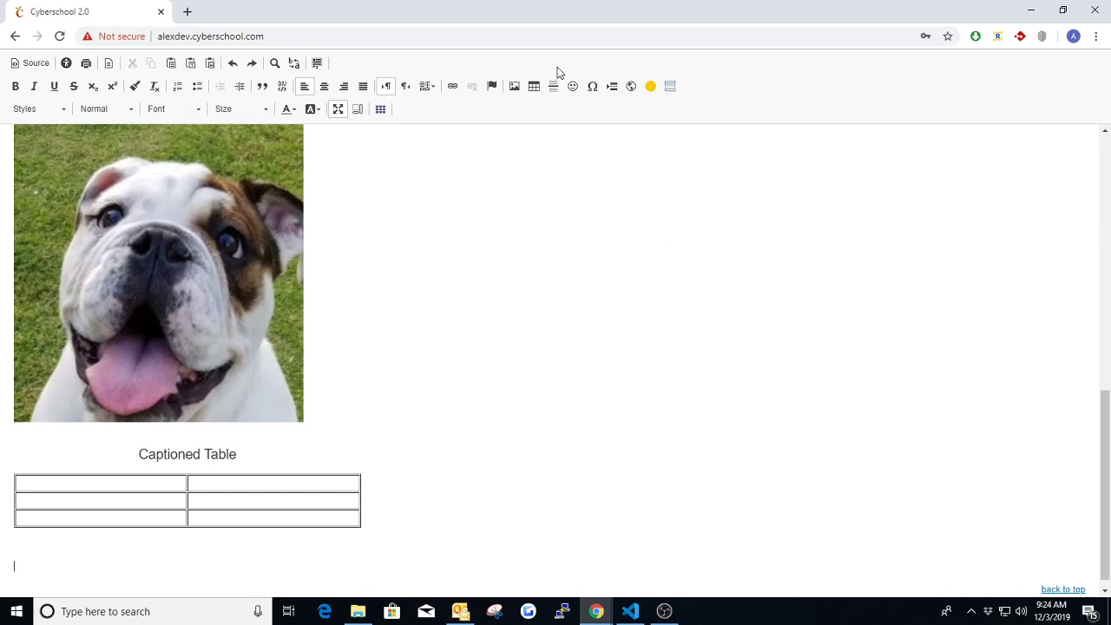
Step: Look over the smileys available for insertion and close the selection without inserting one
left_click(573, 87)
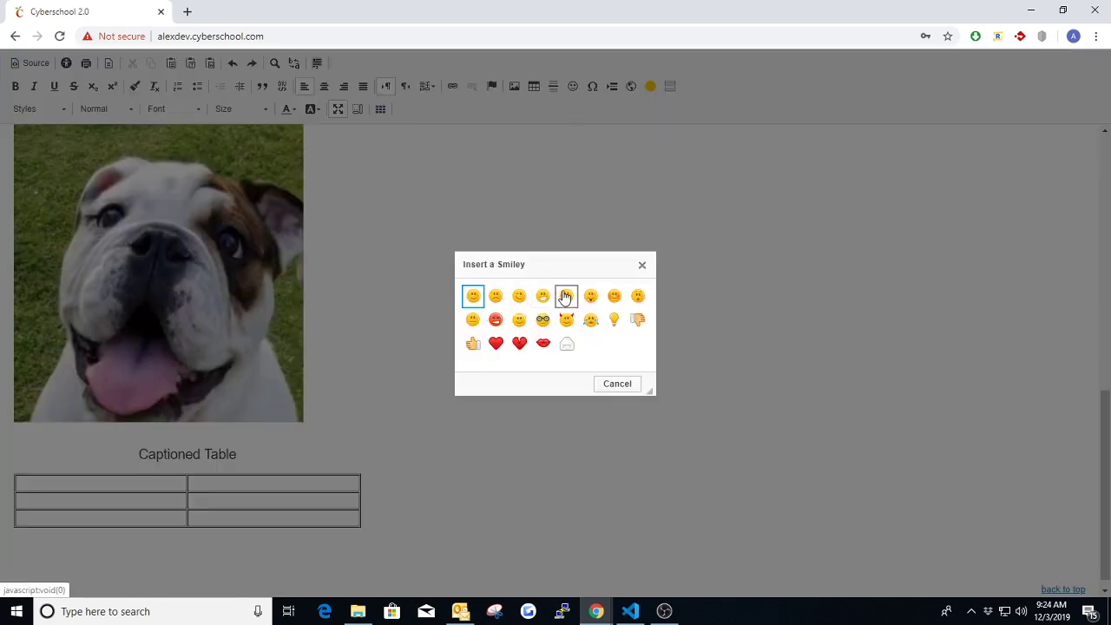
left_click(613, 384)
Step: Look over the editor's special characters and compare them with those in the Windows Character Map, closing both without inserting any
left_click(593, 84)
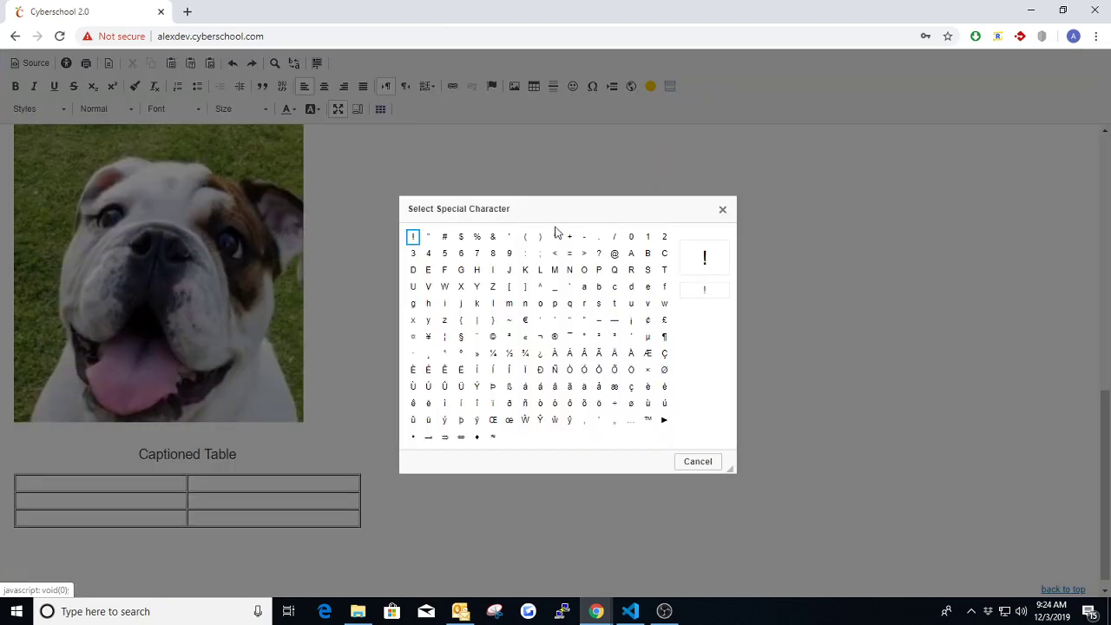
left_click(141, 611)
type("chara")
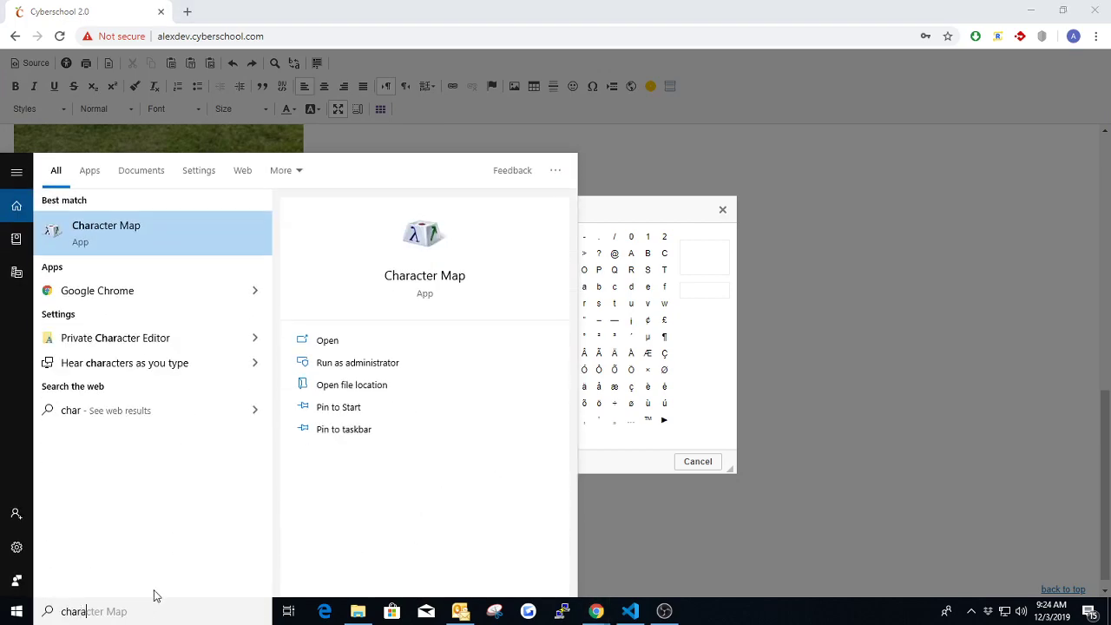
left_click(141, 240)
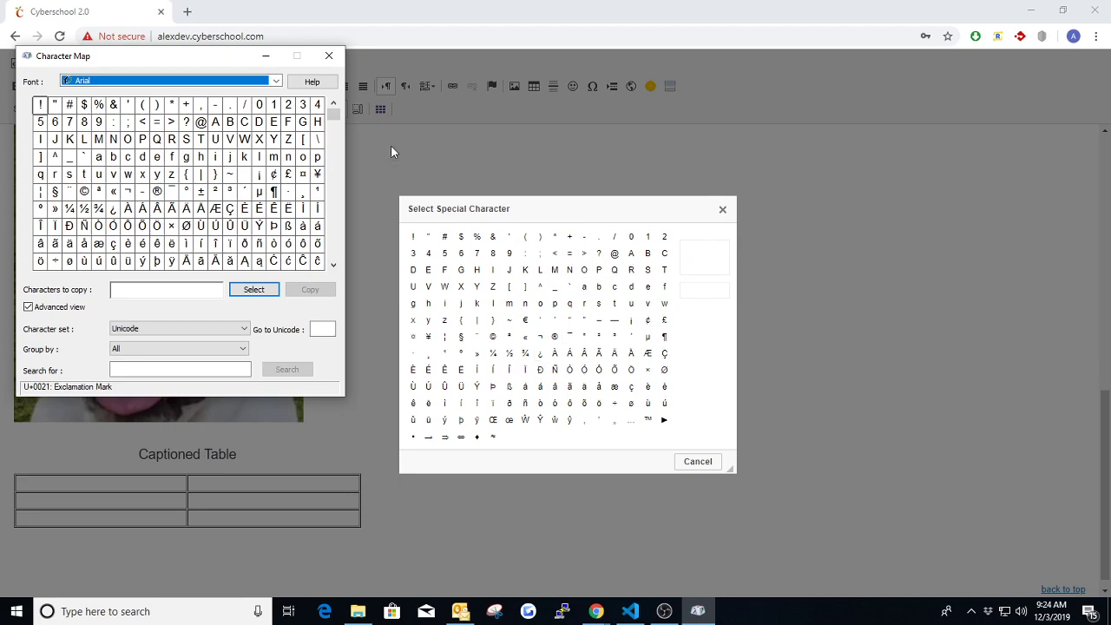
left_click(328, 55)
left_click(721, 212)
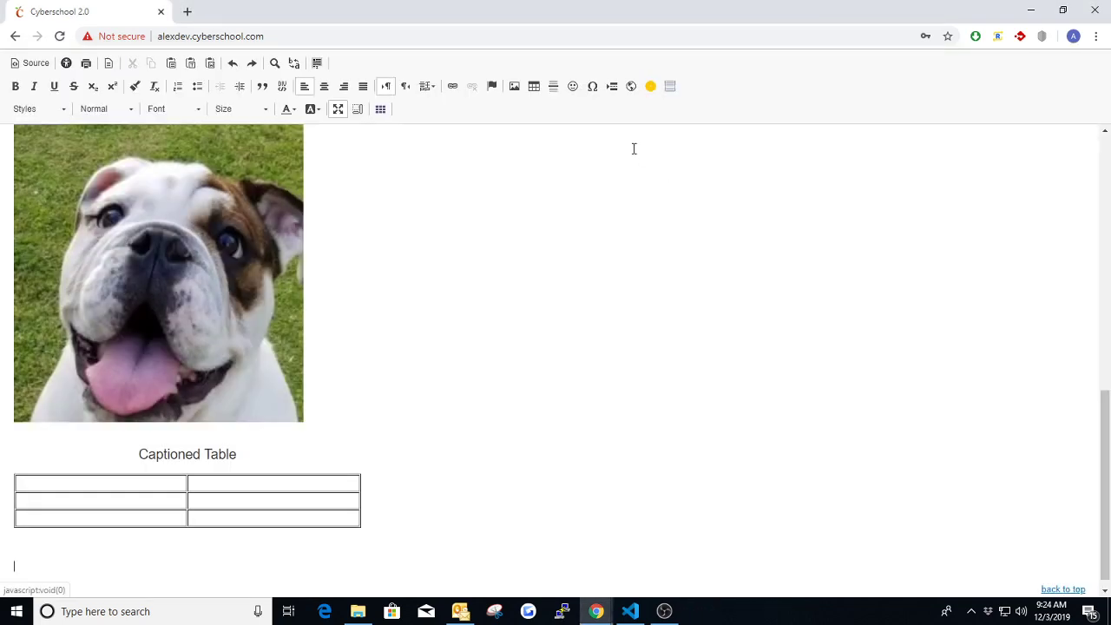
Step: Insert a page break below the captioned table and undo it
left_click(615, 87)
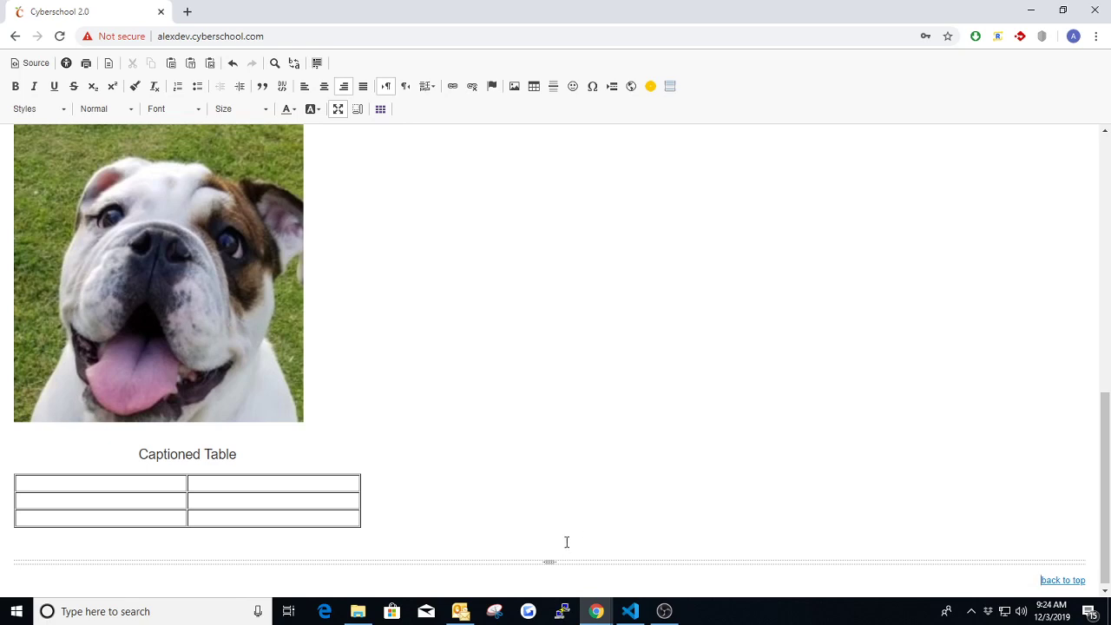
key("ctrl+z")
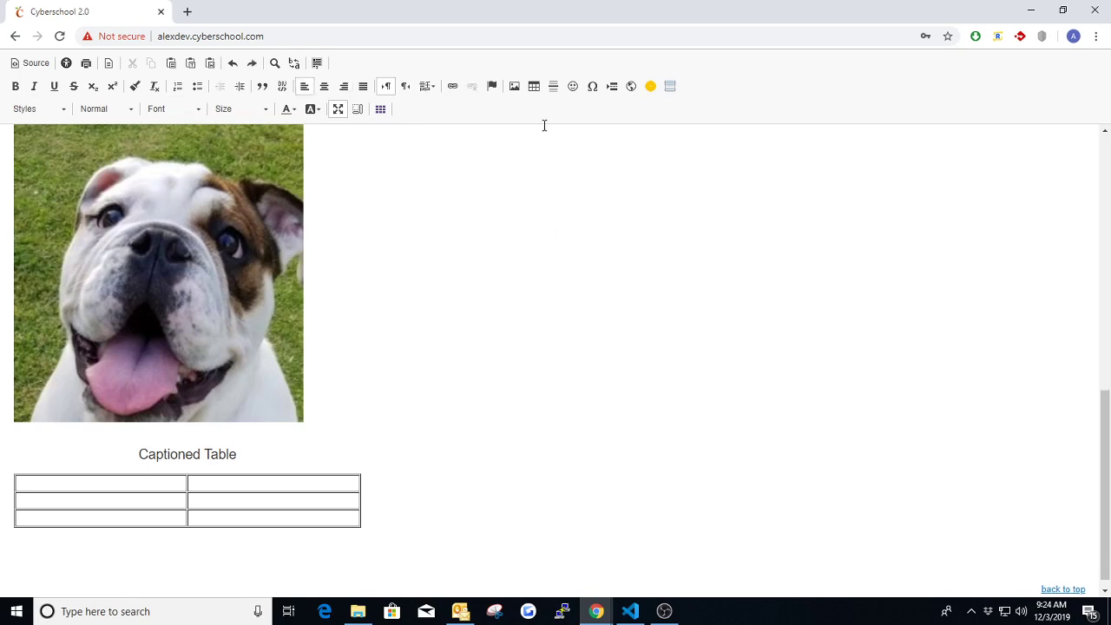
left_click(630, 86)
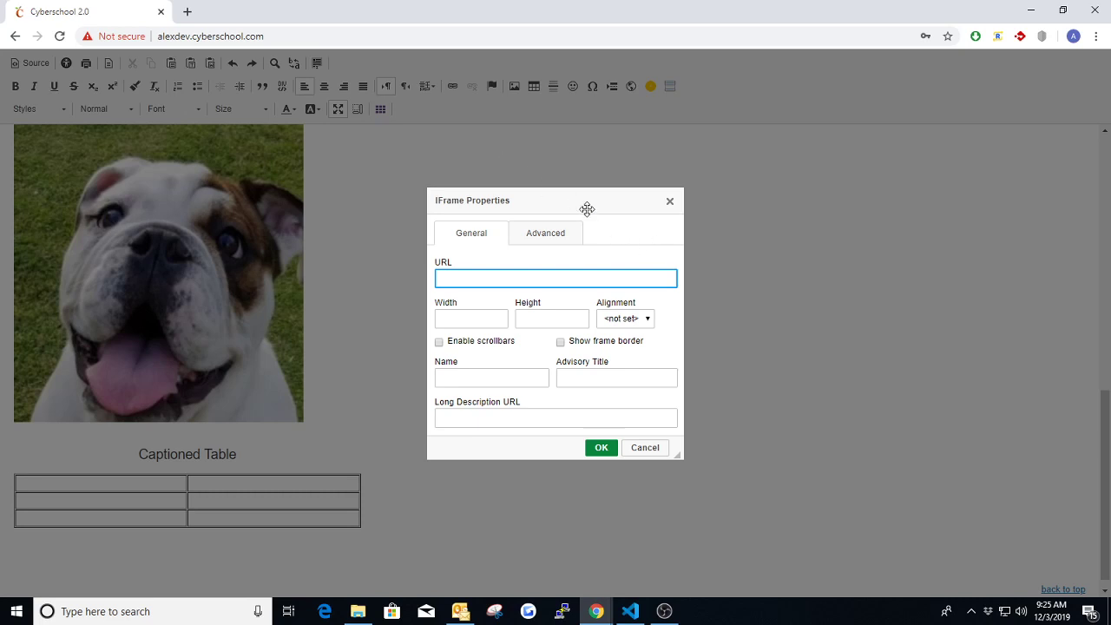
type("tps://www.youtube.com/em")
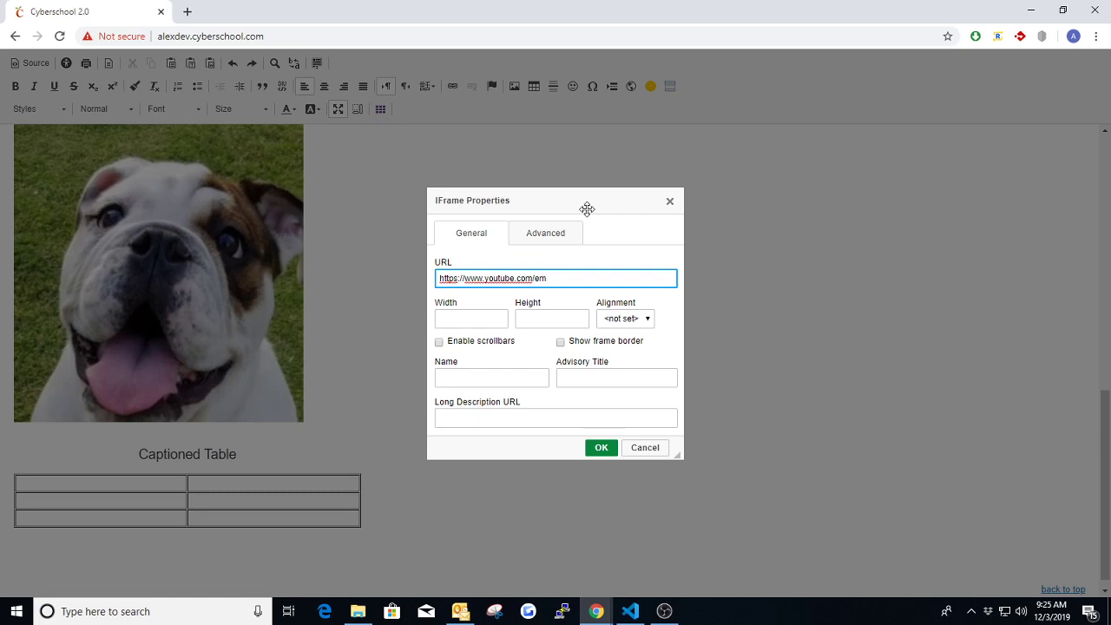
type("ebed/")
Step: Open YouTube in a new browser tab, open the video "What Does My Husky Do When Home Alone?" and pause it
left_click(188, 12)
type("youtu")
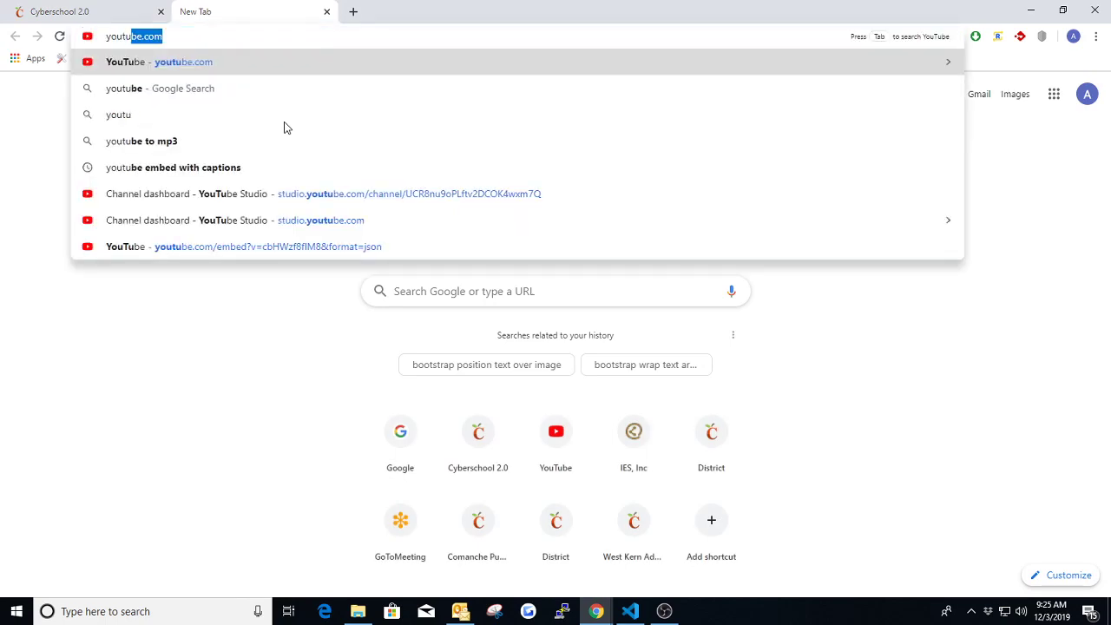
key("Return")
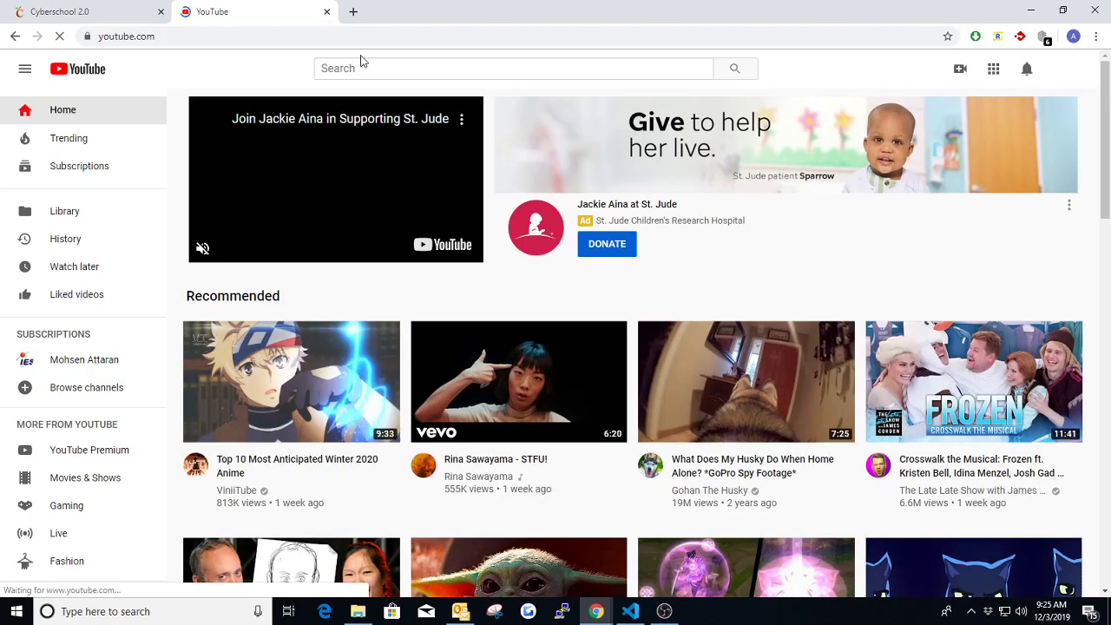
scroll(872, 272, "down", 1)
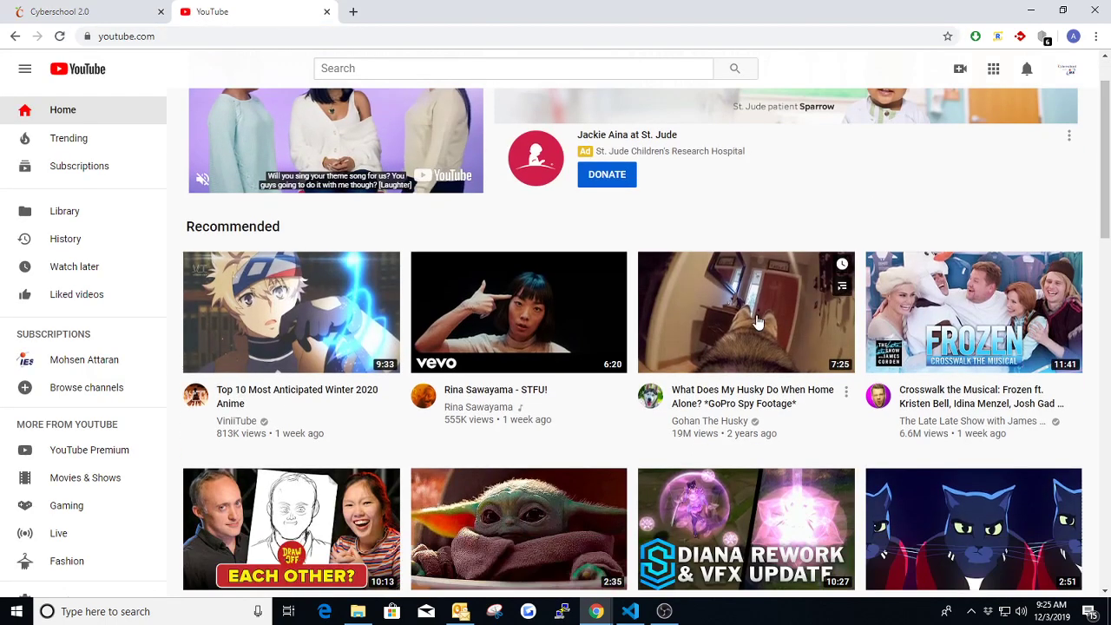
left_click(846, 274)
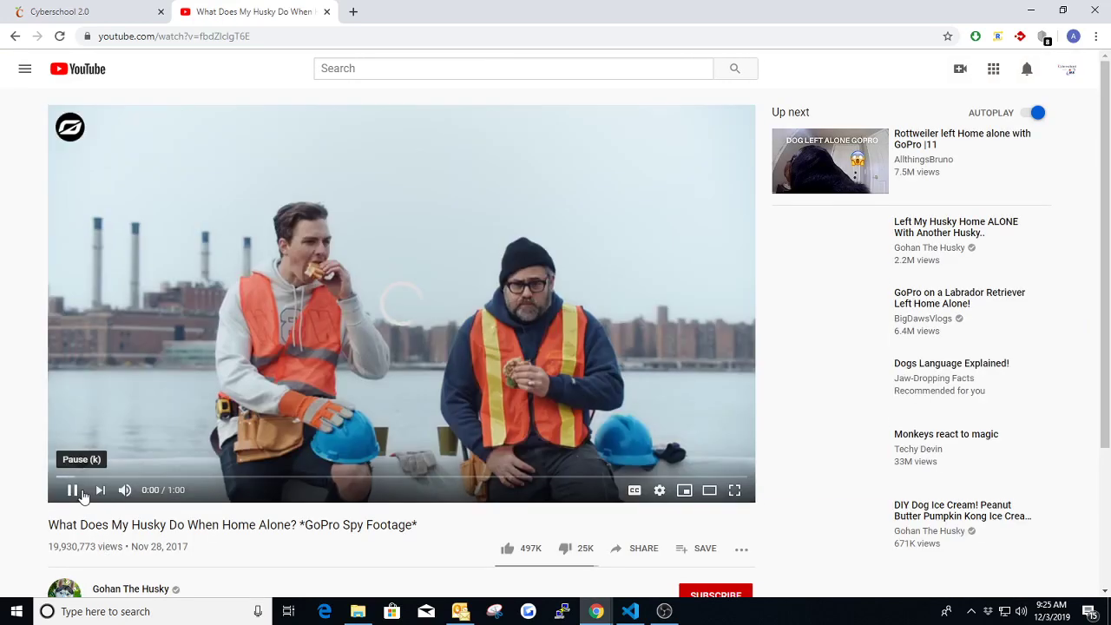
left_click(74, 489)
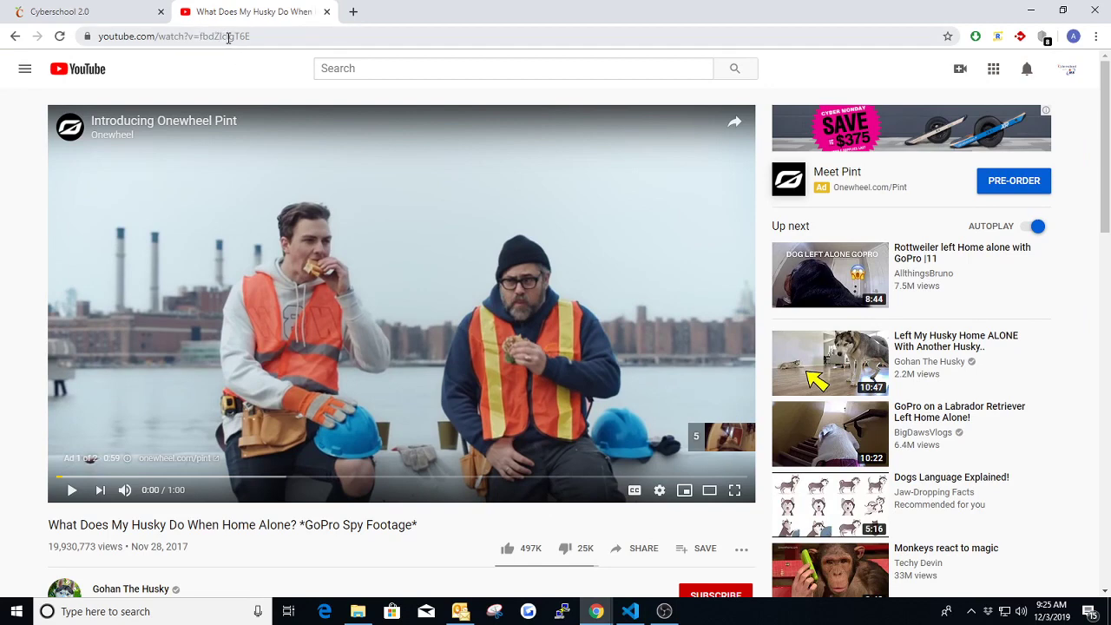
Step: Copy the video ID from the YouTube address, append it to the IFrame's embed URL and compare the two addresses
left_click_drag(198, 37, 254, 39)
key("ctrl+c")
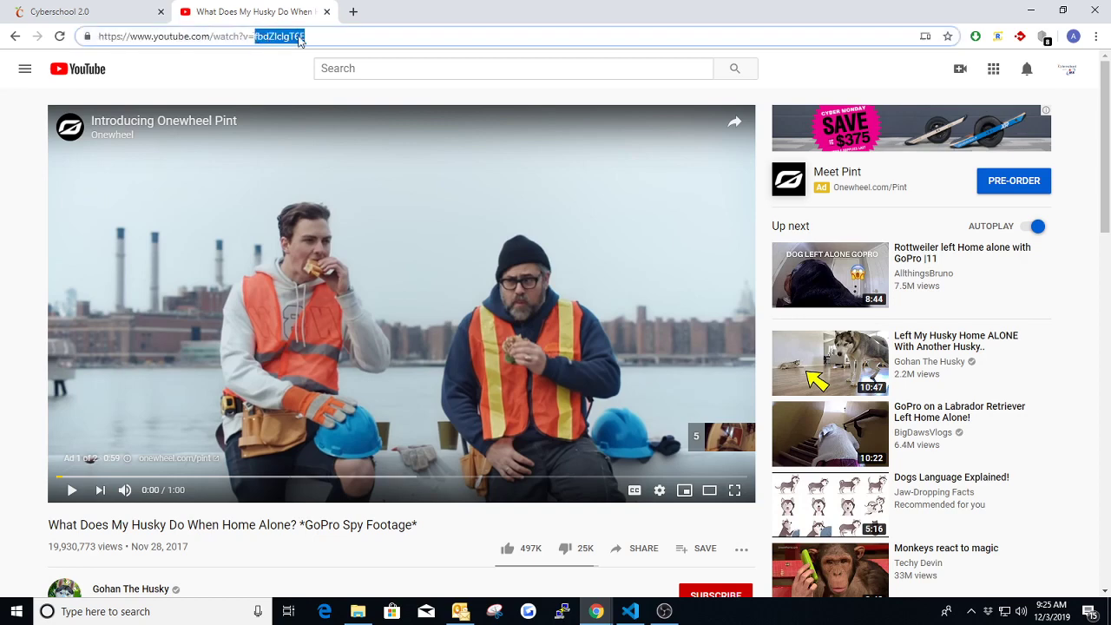
left_click(117, 14)
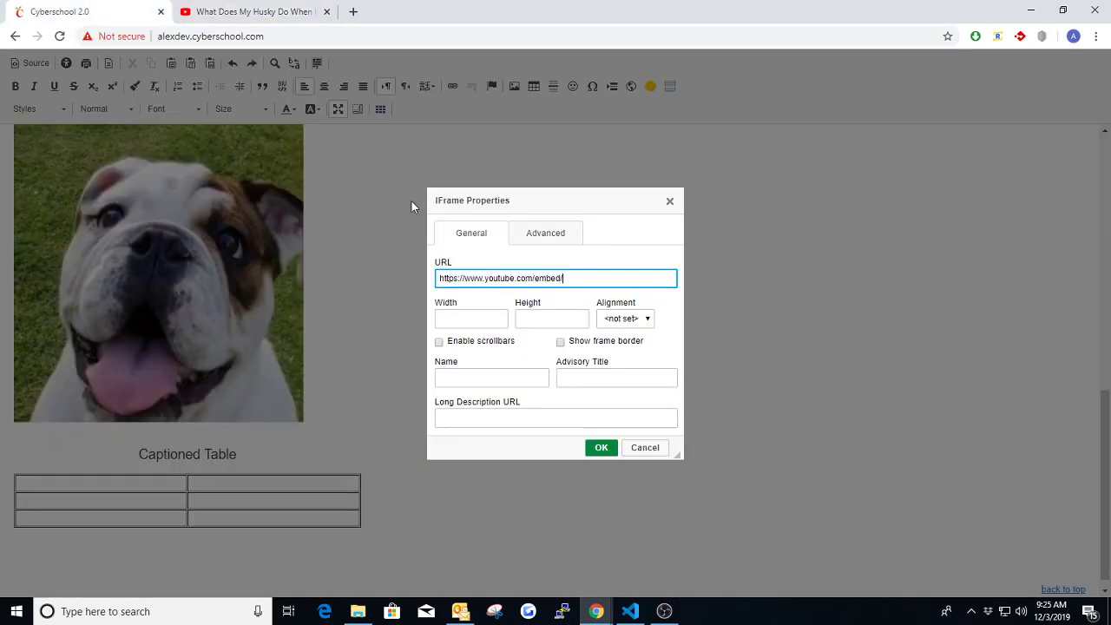
key("ctrl+v")
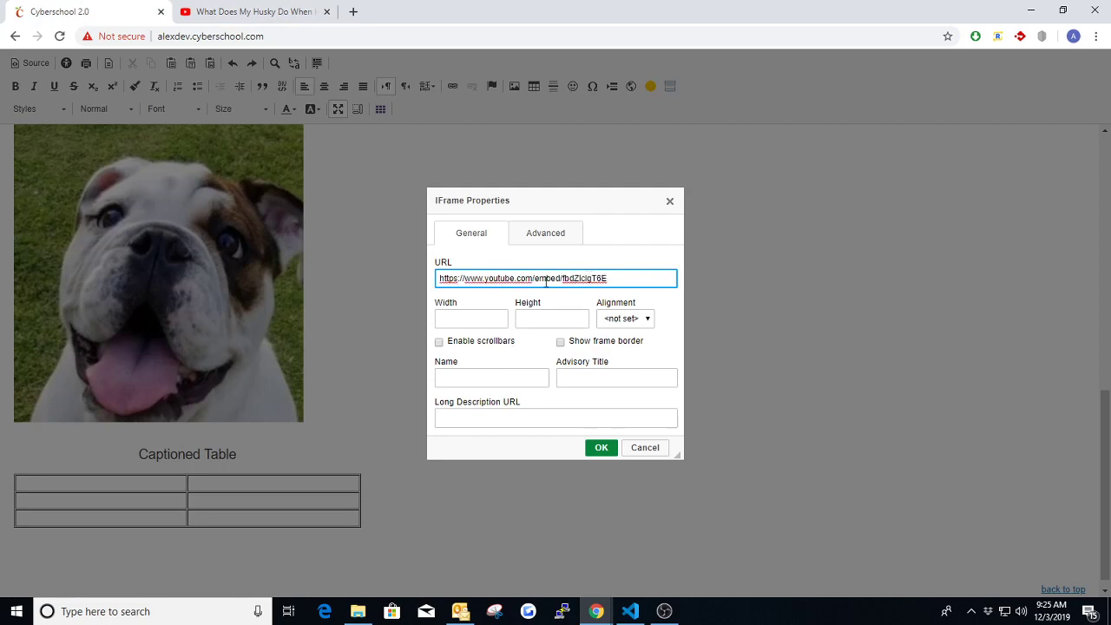
left_click(260, 11)
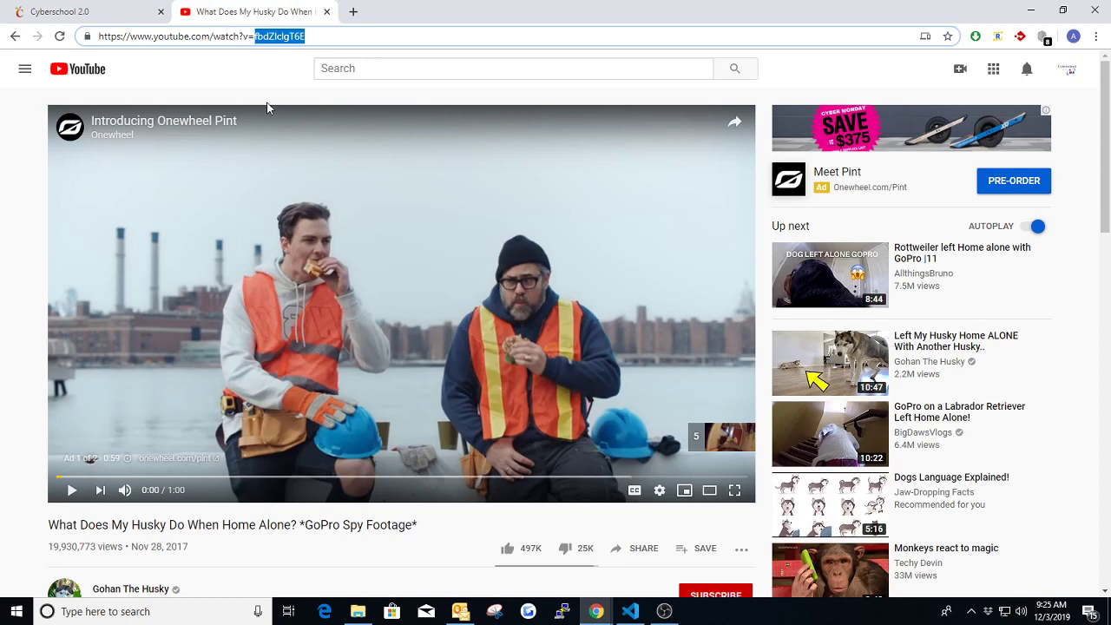
left_click(86, 11)
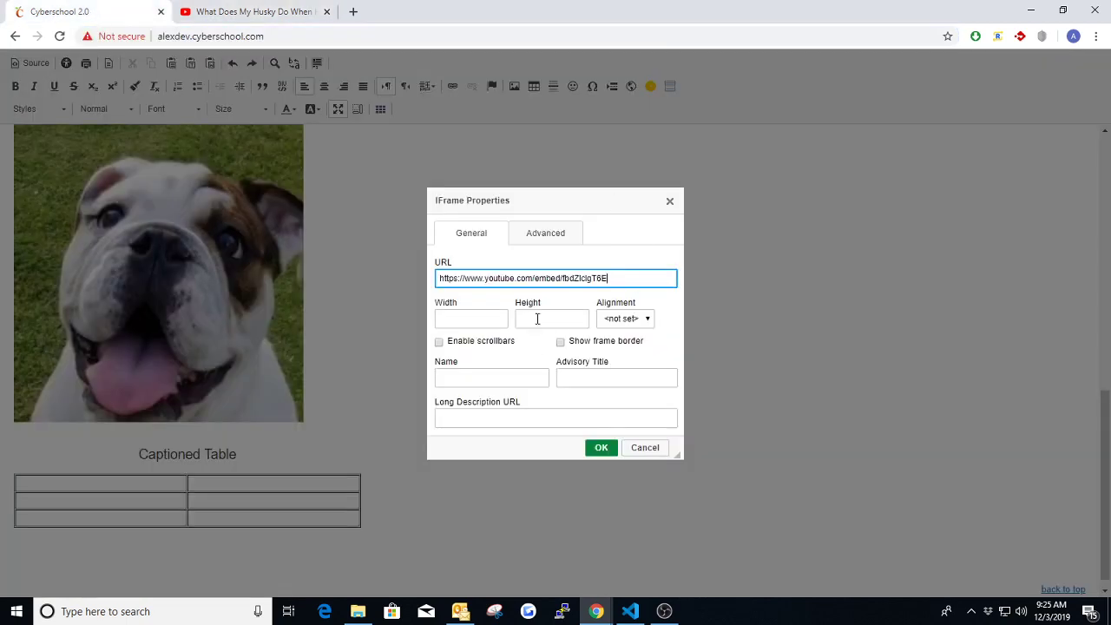
Step: Set the IFrame's width to 50% and its height to 300
left_click(486, 318)
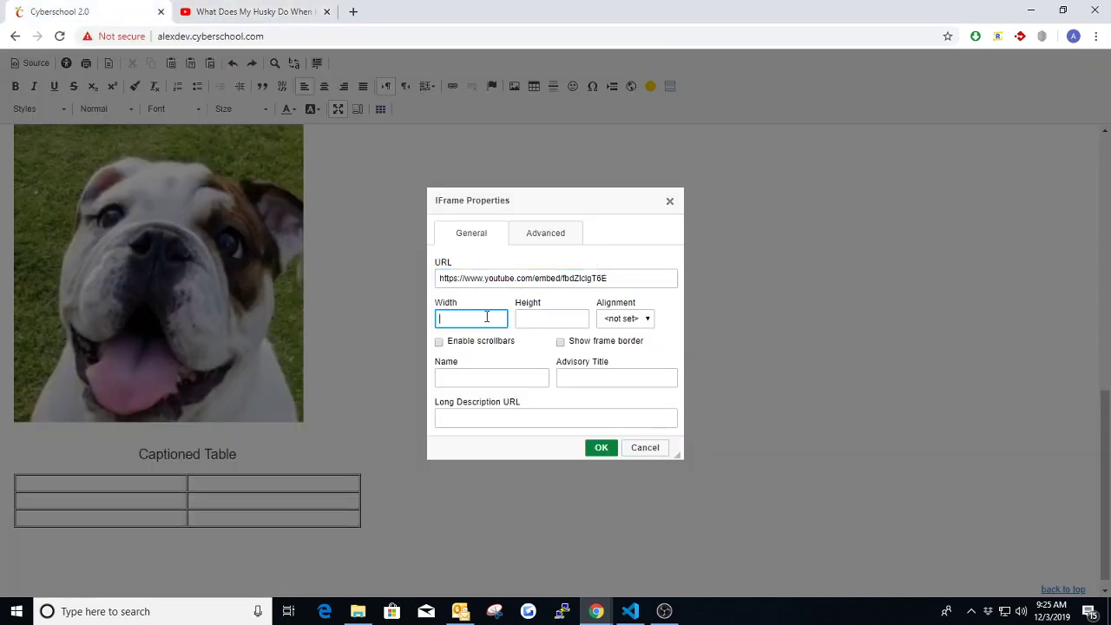
type("50%")
key("Tab")
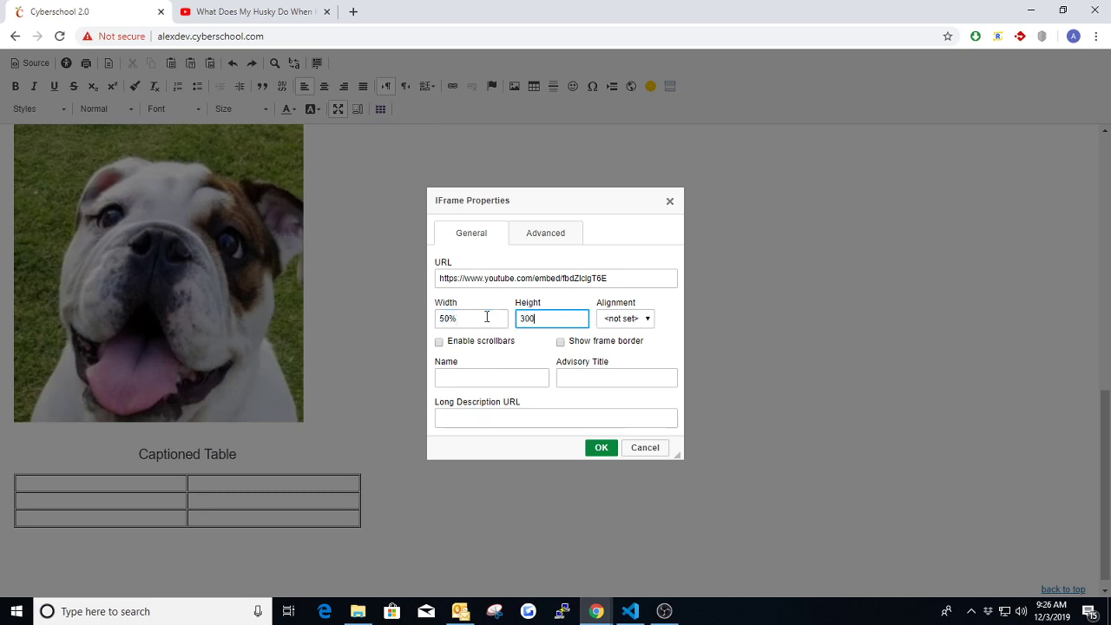
Step: Review the IFrame's width and height entries and change the width to 500
left_click_drag(469, 318, 437, 317)
left_click(466, 319)
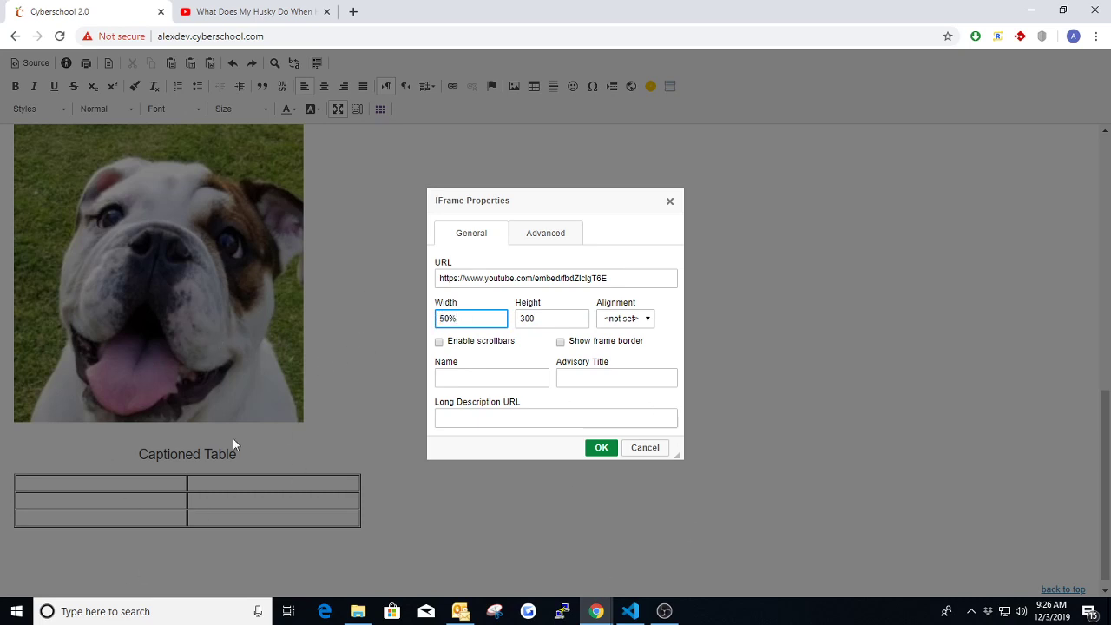
left_click_drag(550, 317, 499, 318)
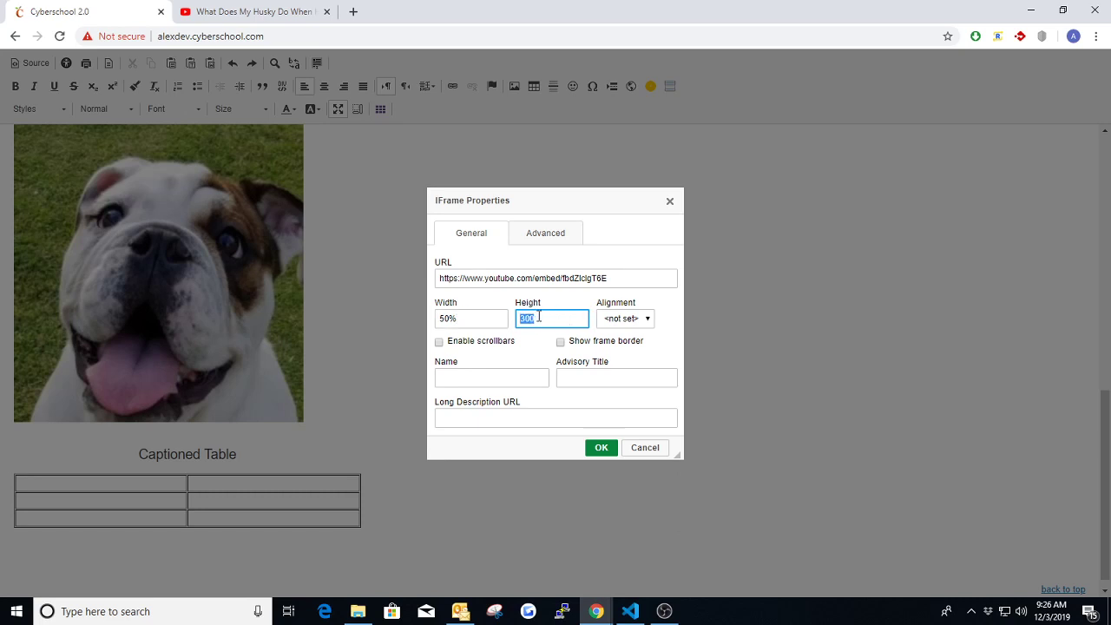
left_click(537, 326)
left_click_drag(486, 321, 431, 322)
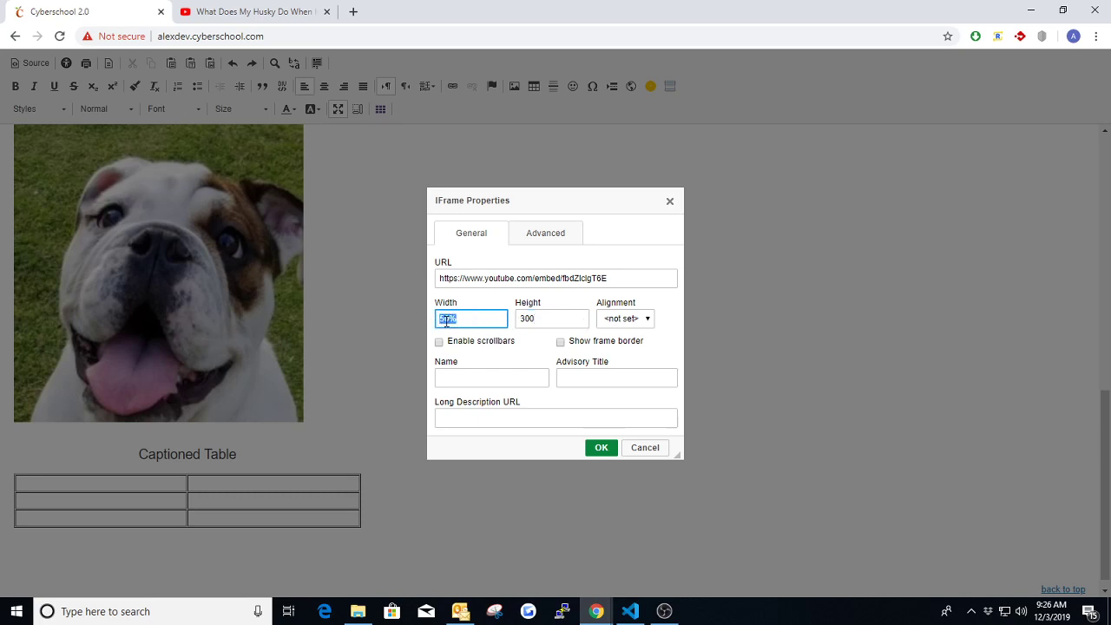
left_click(469, 322)
left_click(558, 319)
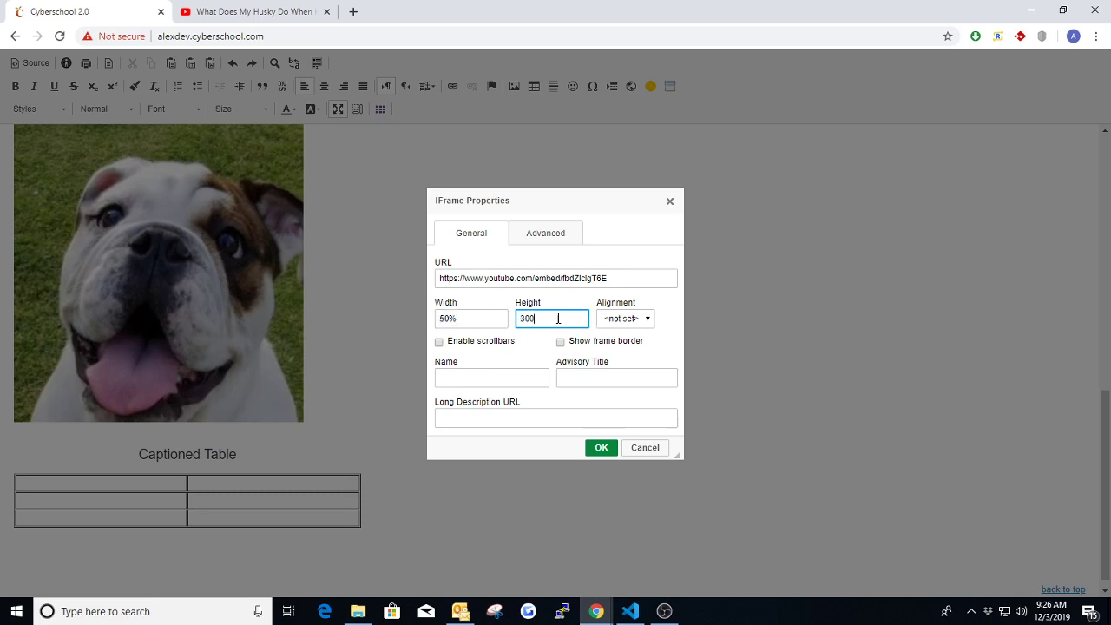
left_click(474, 321)
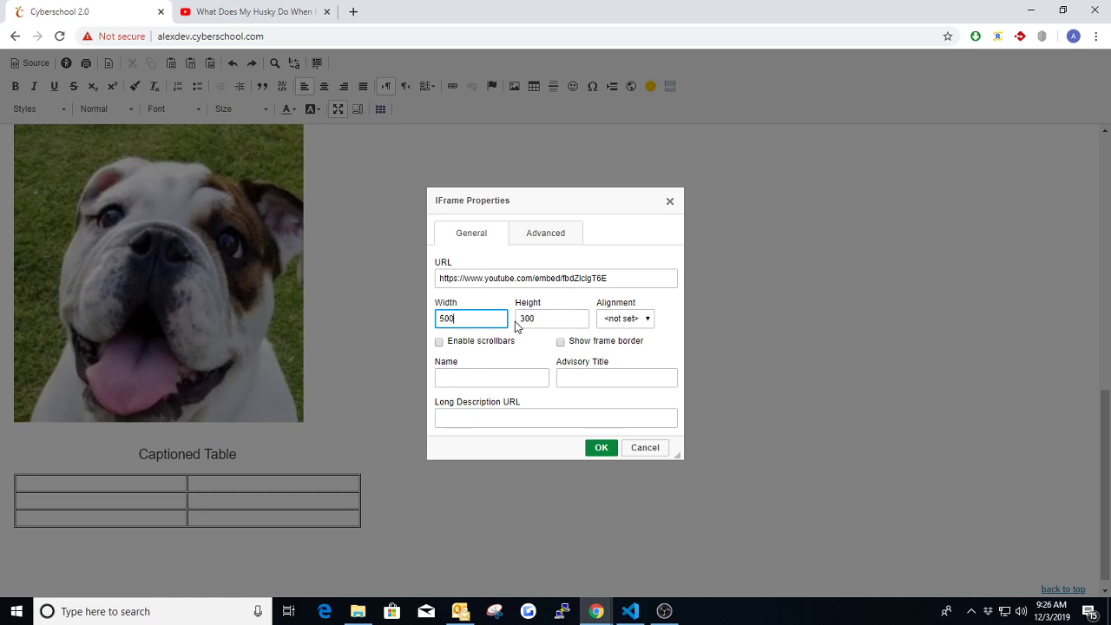
Step: Look over the IFrame's alignment choices, scrollbar and frame border options, and its name, advisory title and long description fields
left_click(626, 321)
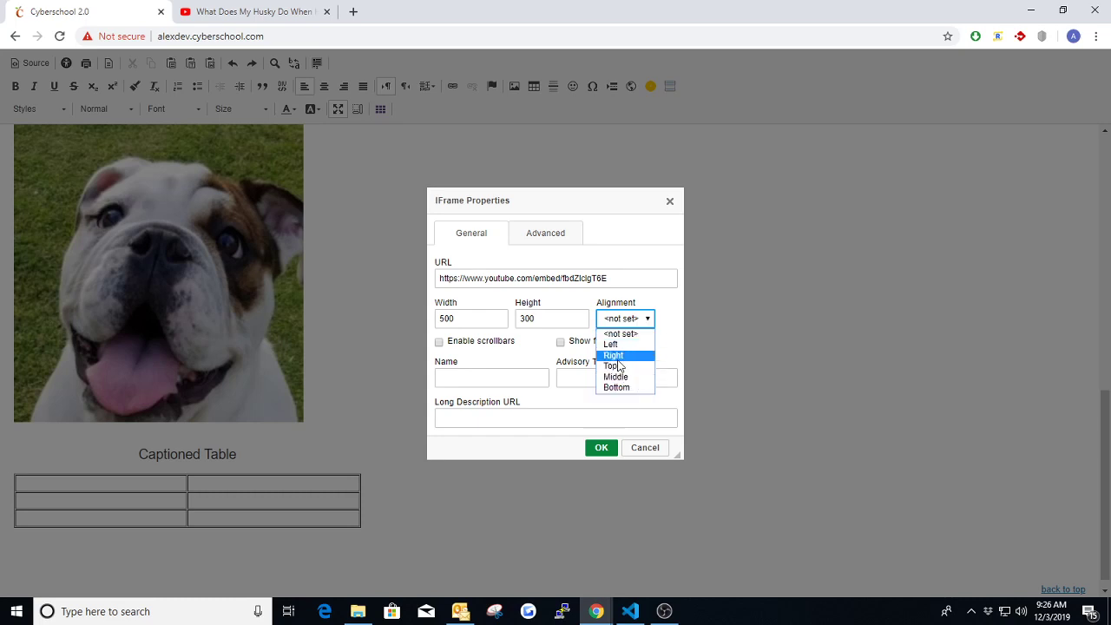
left_click(620, 333)
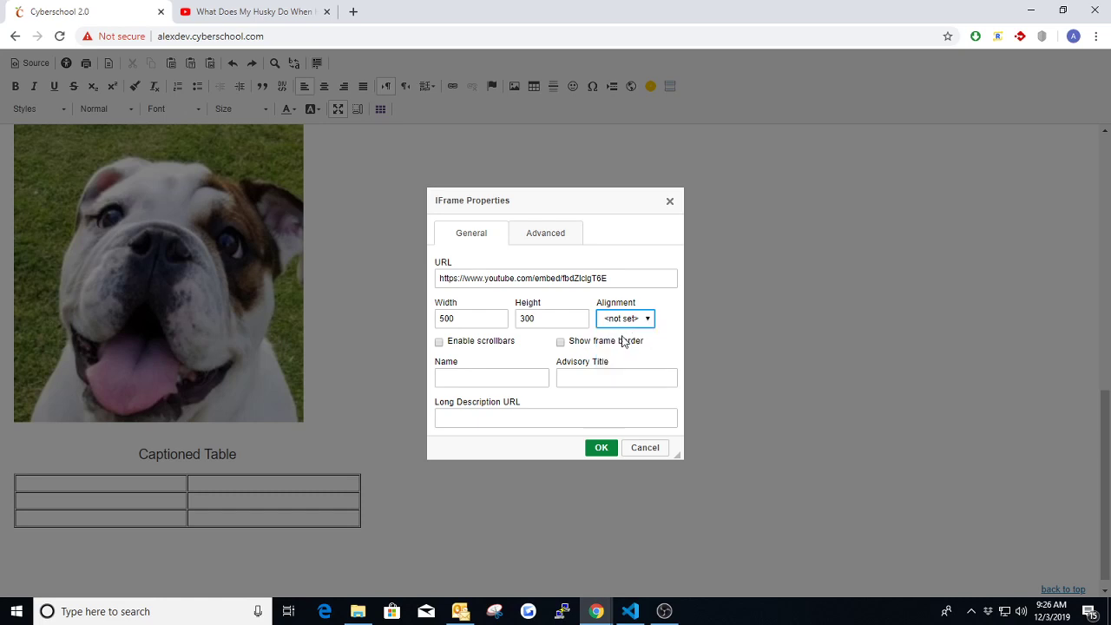
left_click(439, 342)
left_click(562, 344)
left_click(469, 376)
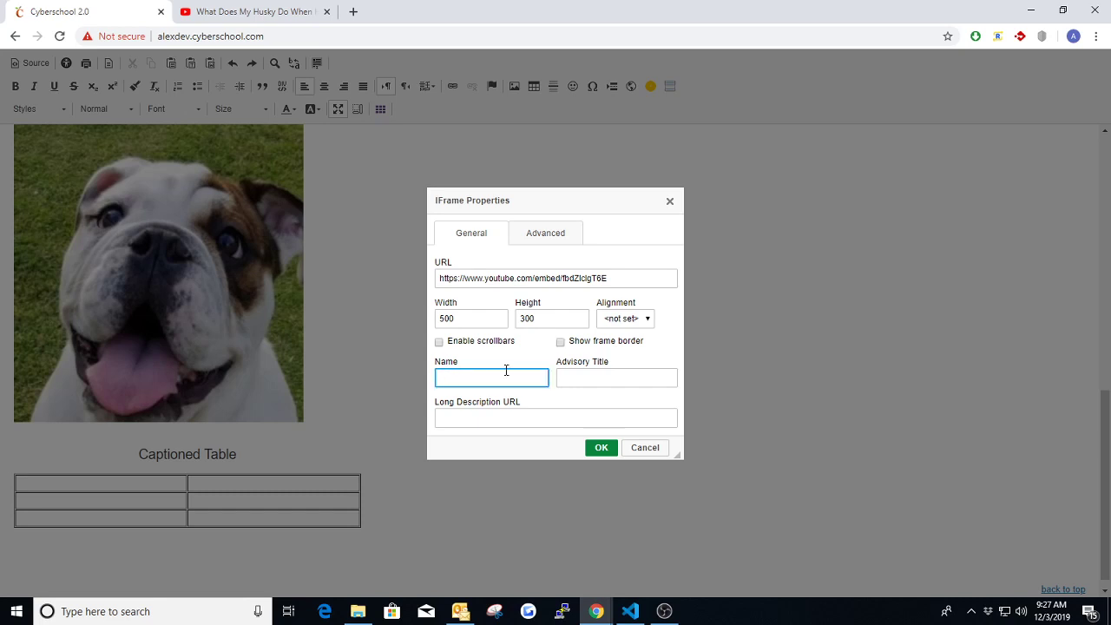
left_click(588, 376)
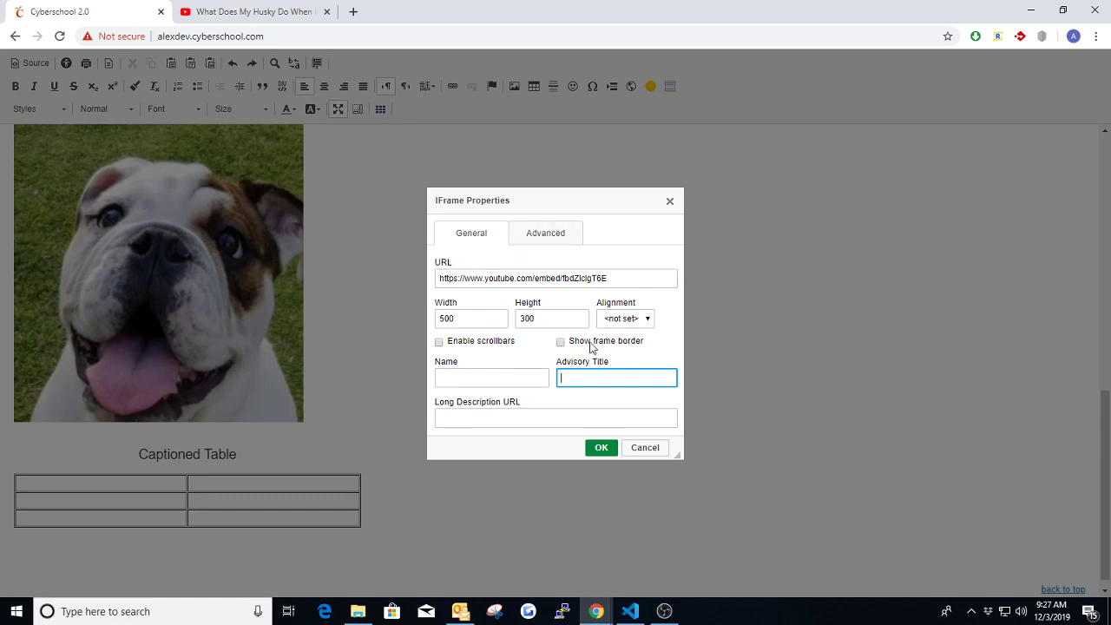
left_click(490, 421)
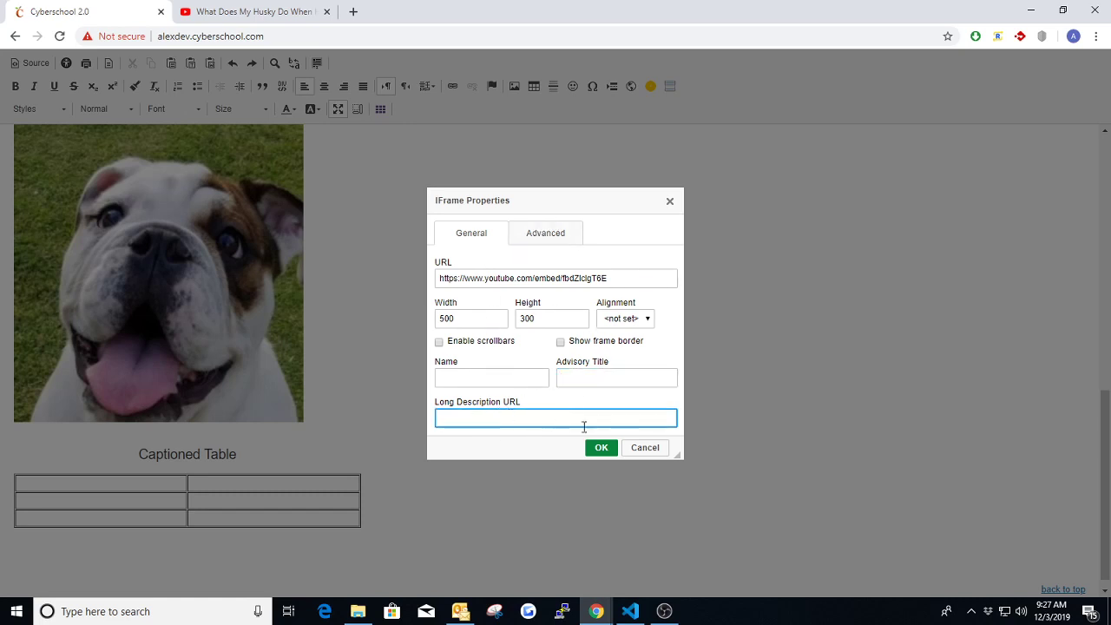
Step: Copy the YouTube video's full address into the IFrame's Long Description URL and clear that field again
left_click(252, 11)
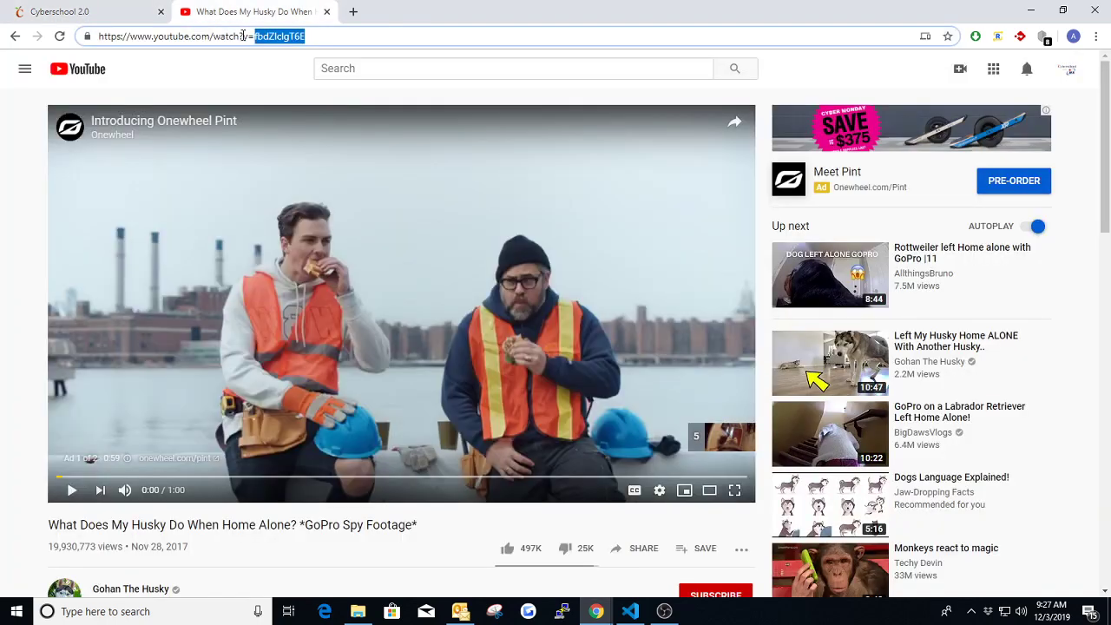
left_click(219, 39)
key("ctrl+c")
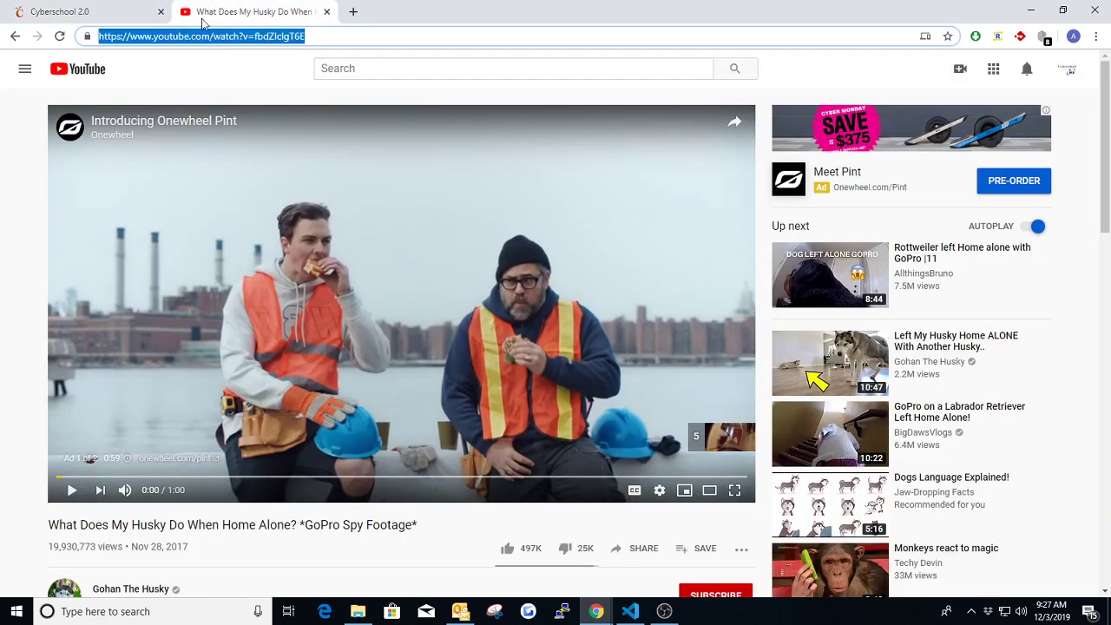
left_click(165, 18)
key("ctrl+v")
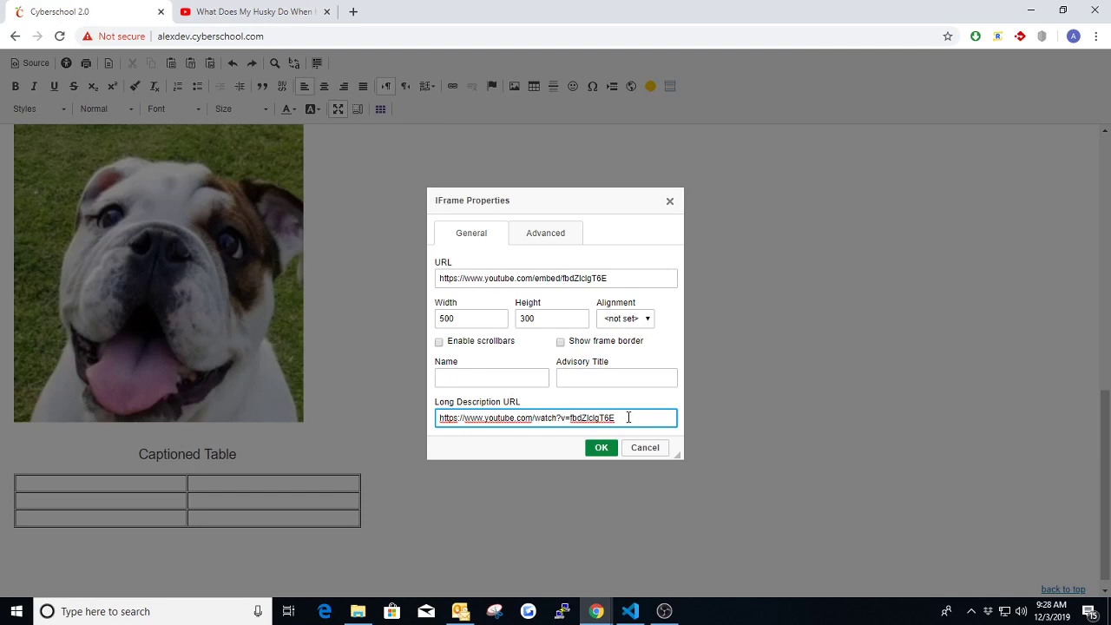
left_click_drag(628, 418, 372, 424)
key("BackSpace")
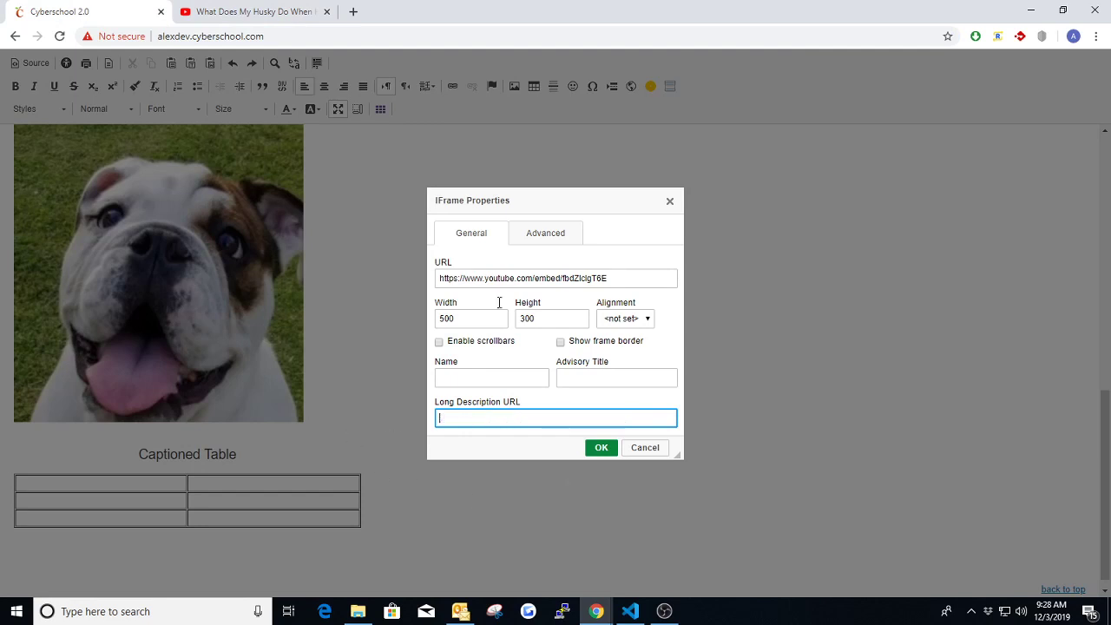
Step: Insert the configured IFrame below the captioned table and add a new line beneath it
left_click(602, 447)
scroll(390, 434, "down", 1)
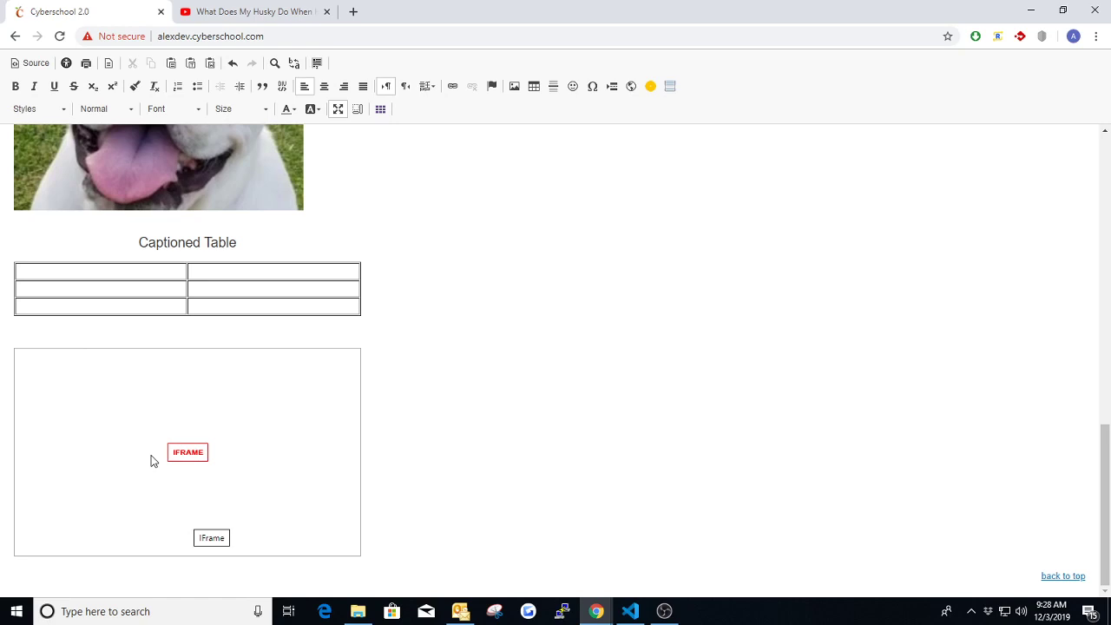
key("Return")
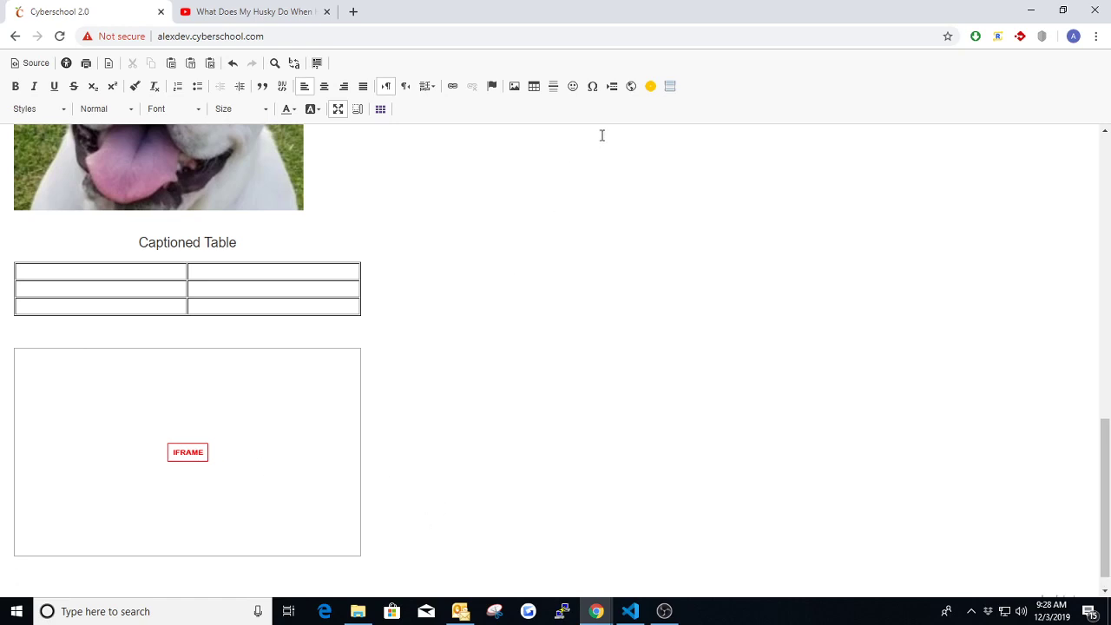
Step: Open the file uploader and look through its Facebook, Google Drive, Dropbox, Instagram, Evernote, Flickr and OneDrive sources
left_click(652, 87)
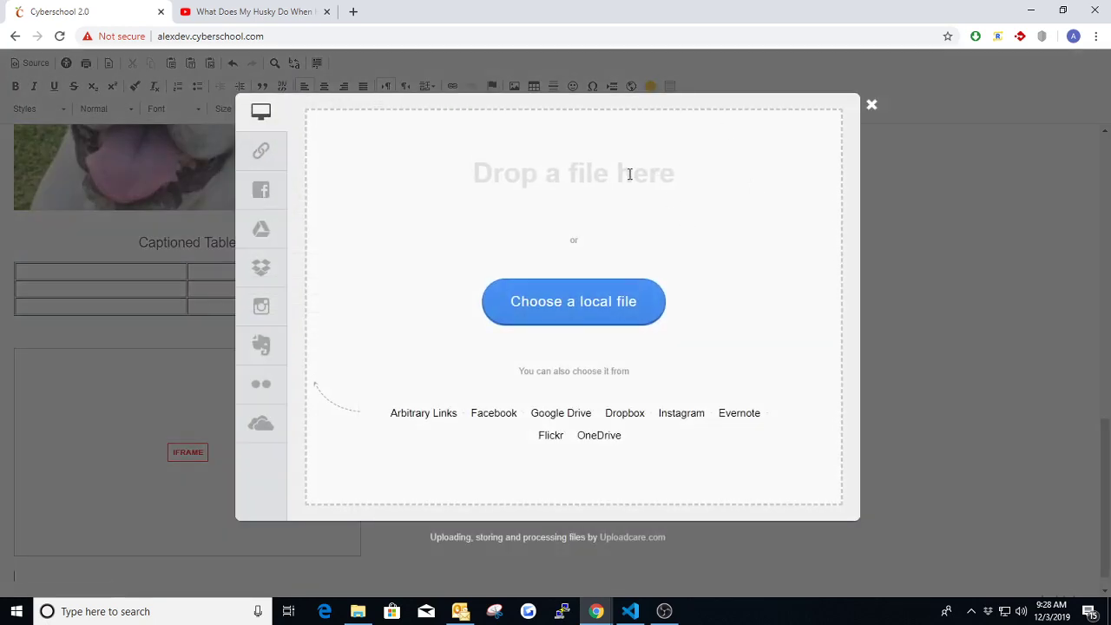
left_click(265, 191)
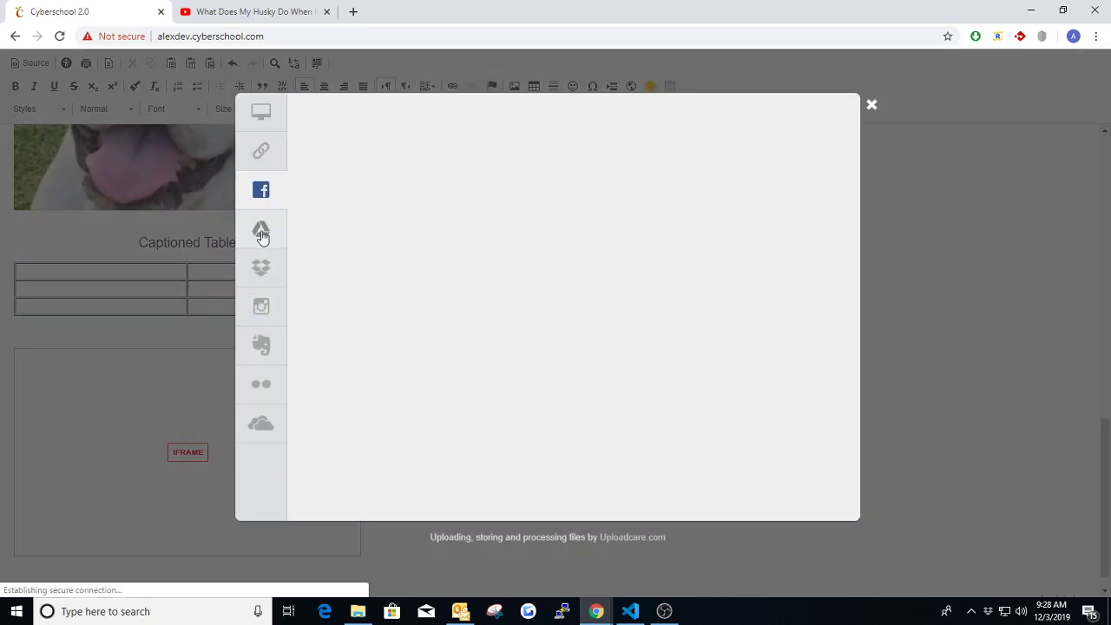
left_click(262, 232)
left_click(267, 278)
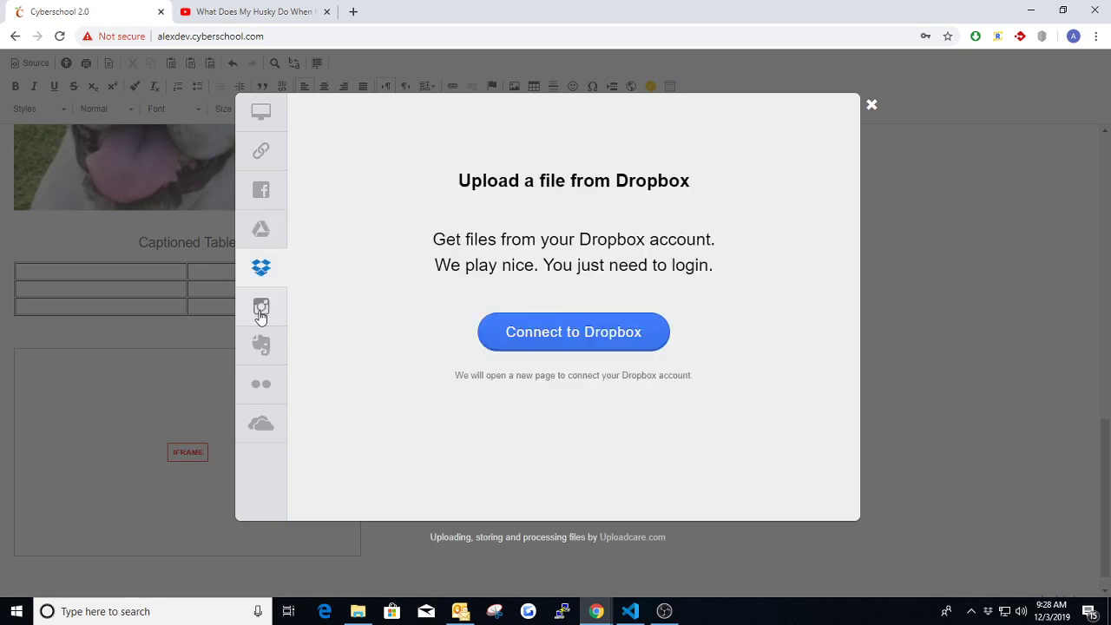
left_click(263, 314)
left_click(270, 351)
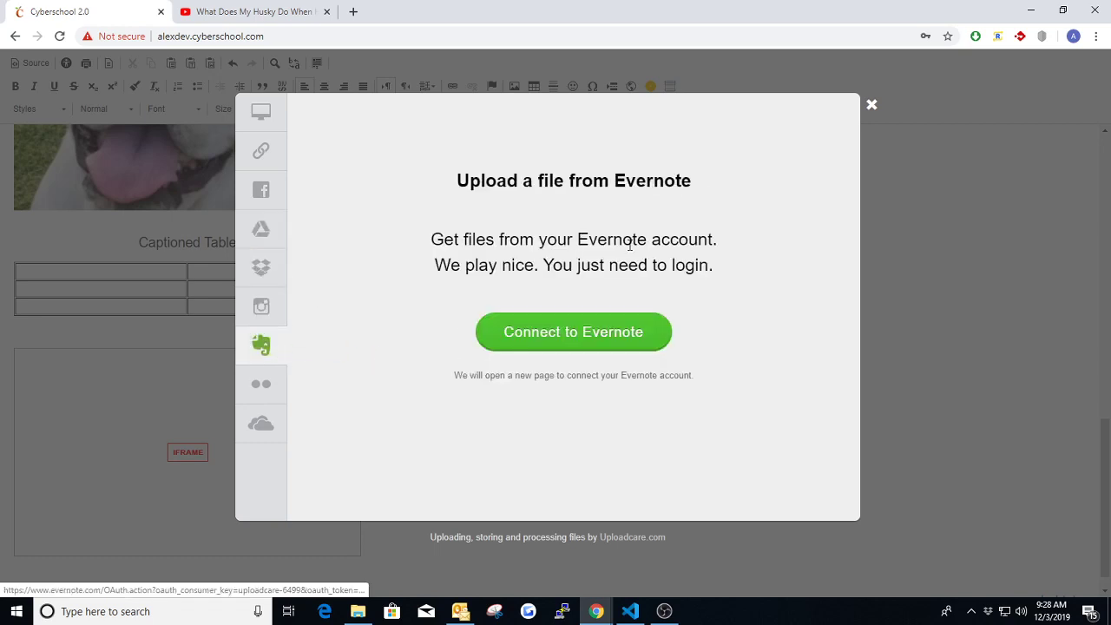
left_click(271, 395)
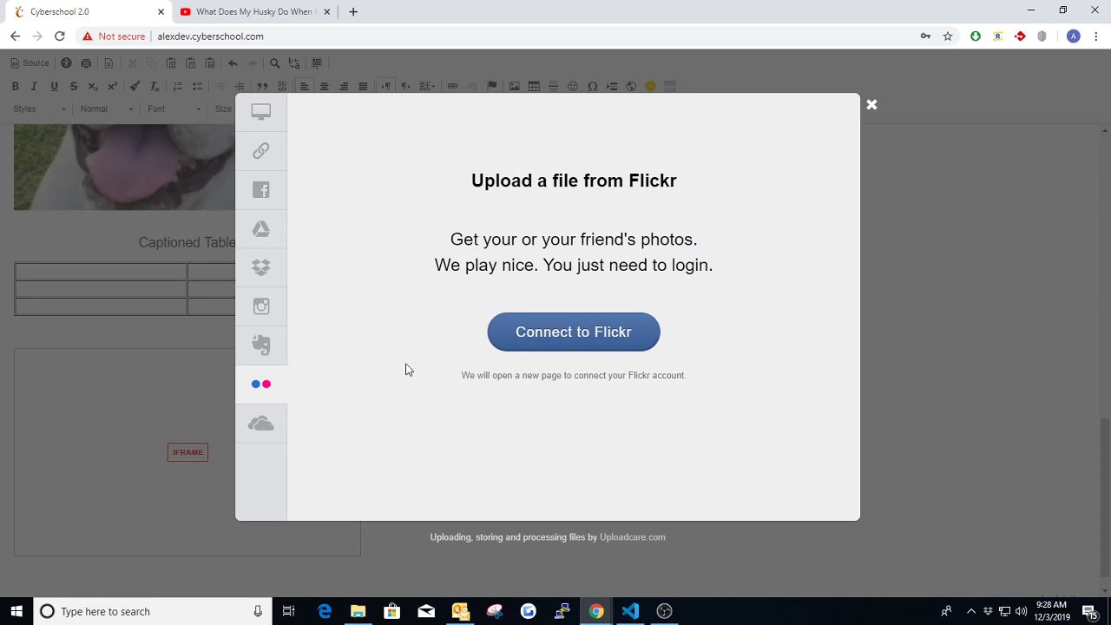
left_click(268, 434)
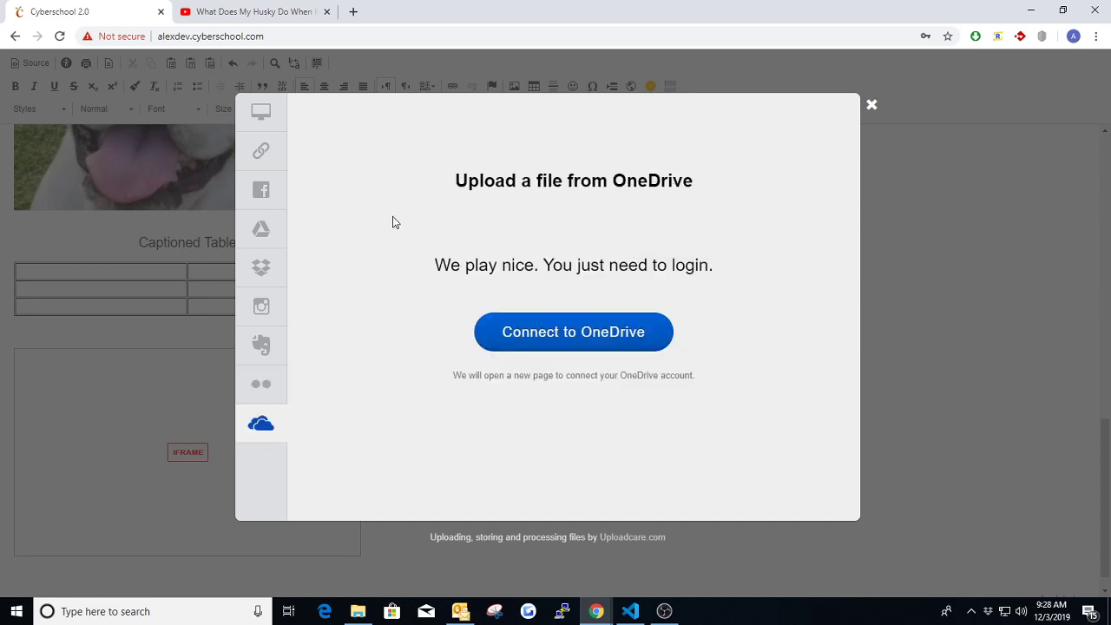
Step: Read the descriptions of uploading a file from Facebook and from Google Drive
left_click(262, 195)
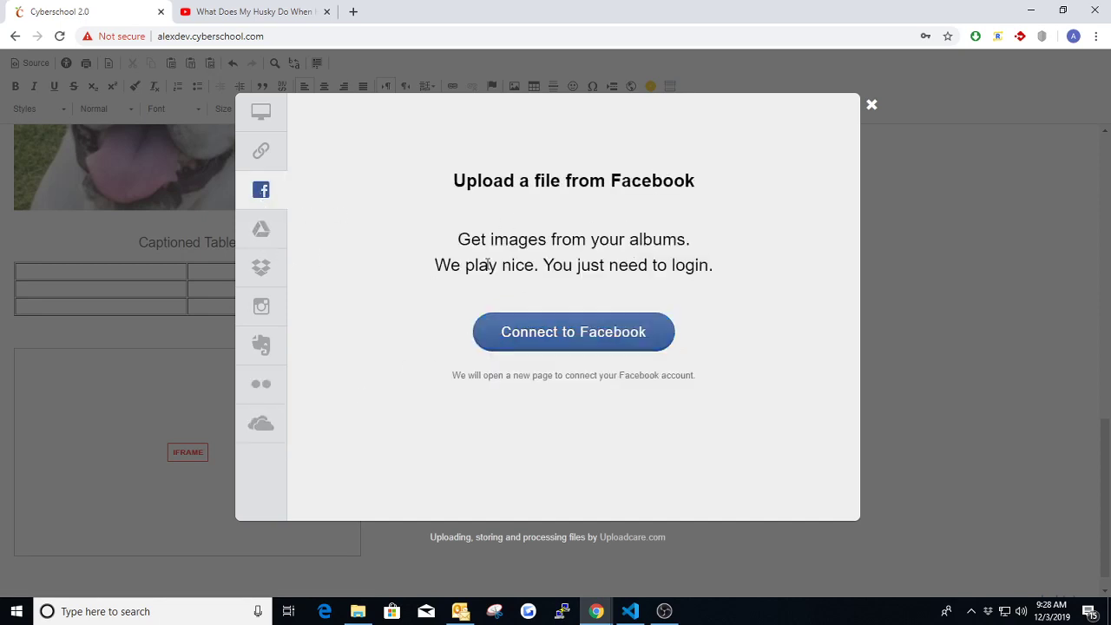
left_click_drag(458, 244, 707, 252)
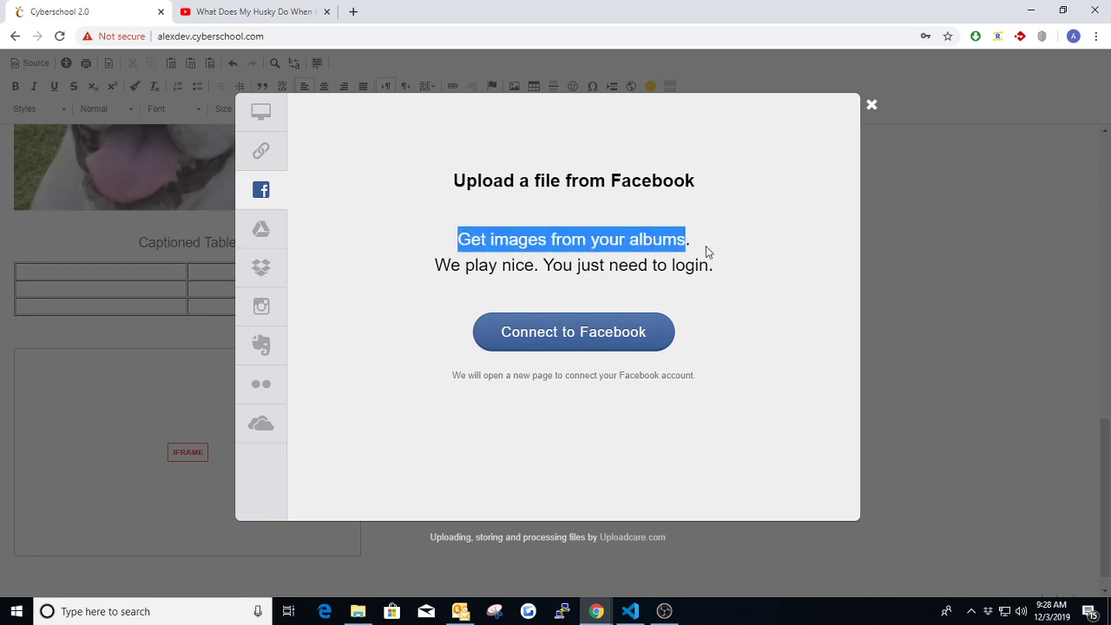
left_click(252, 239)
left_click_drag(459, 244, 743, 239)
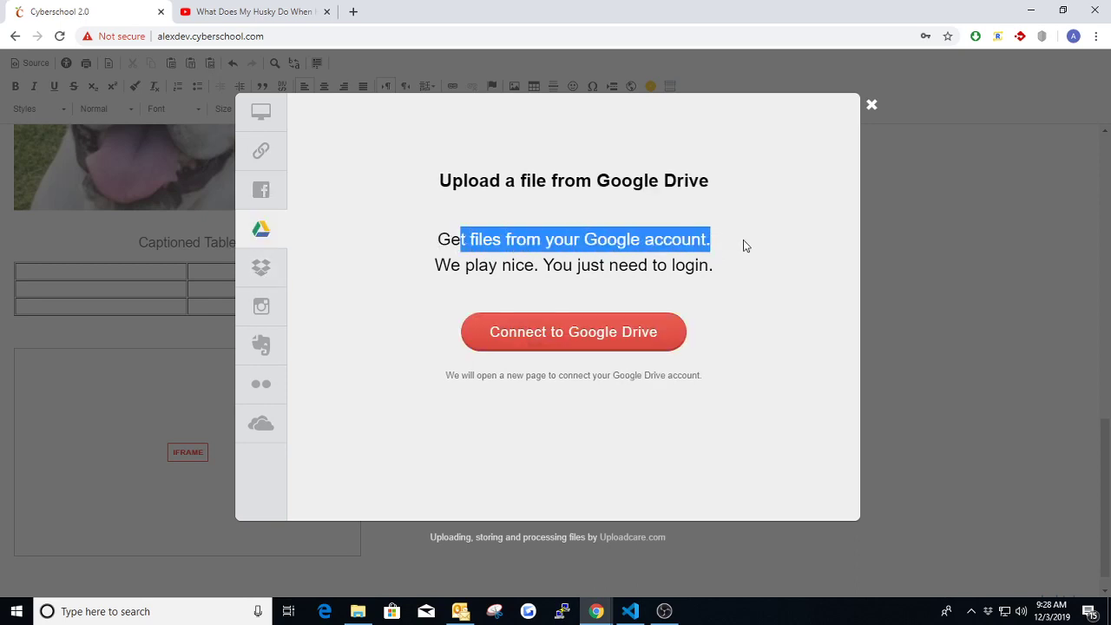
left_click(705, 216)
Step: View the sign-in pages for connecting Google Drive and Facebook, and close the file uploader without choosing a file
left_click(547, 331)
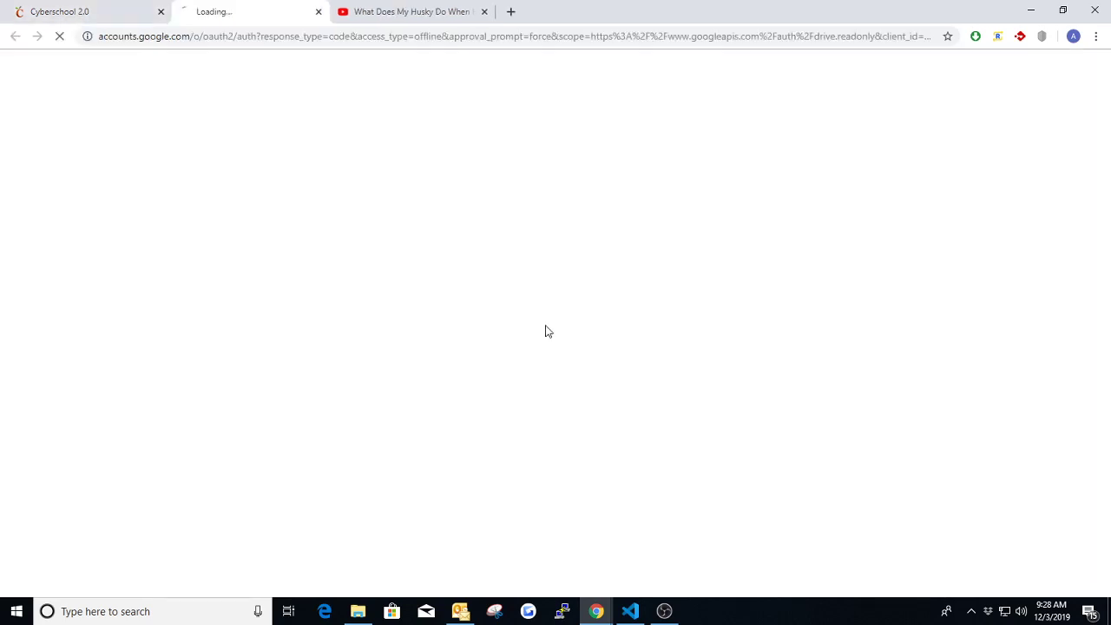
left_click(326, 11)
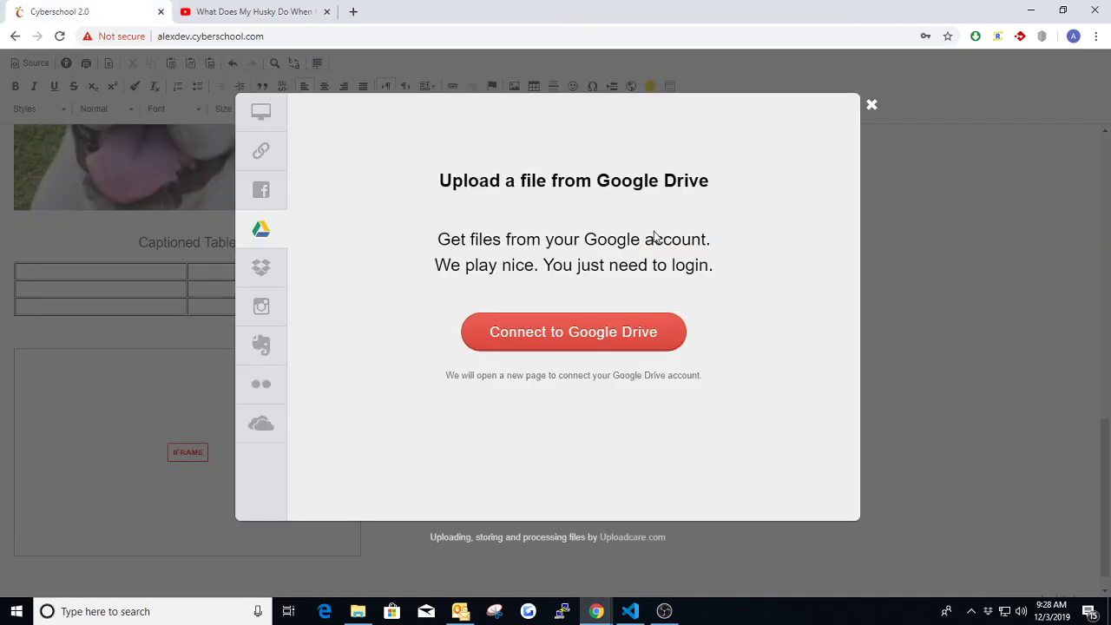
left_click(261, 190)
left_click(526, 321)
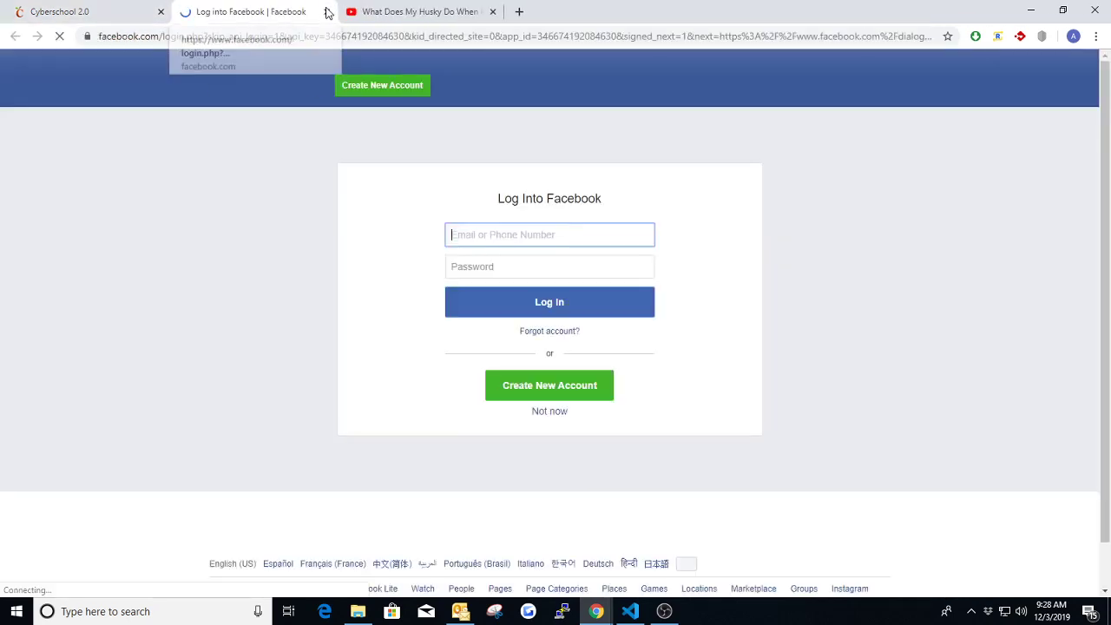
left_click(327, 12)
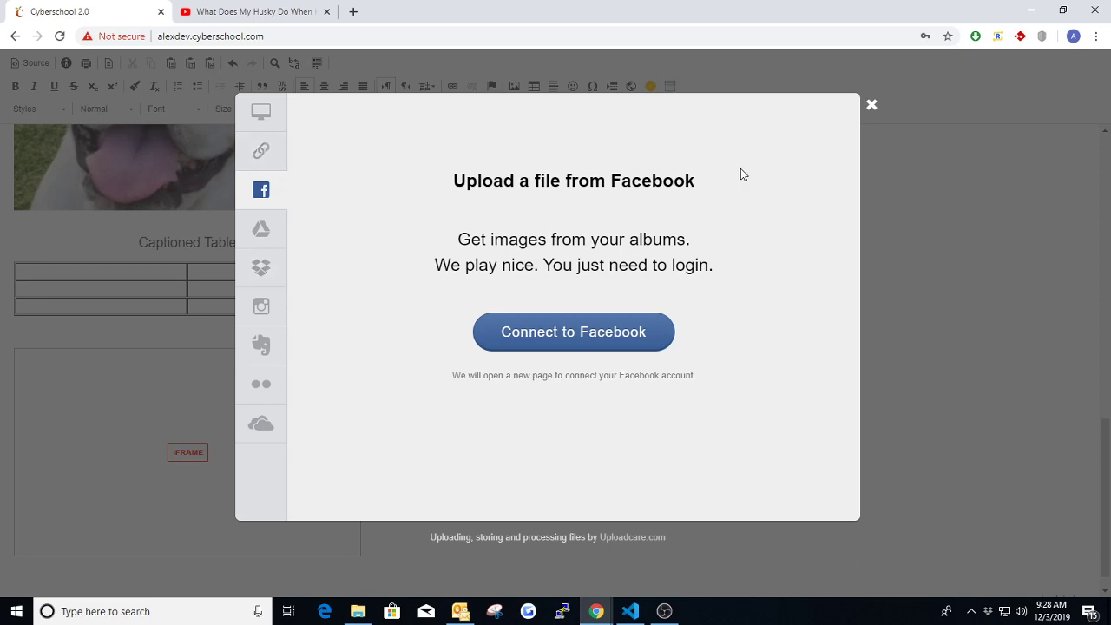
left_click(260, 235)
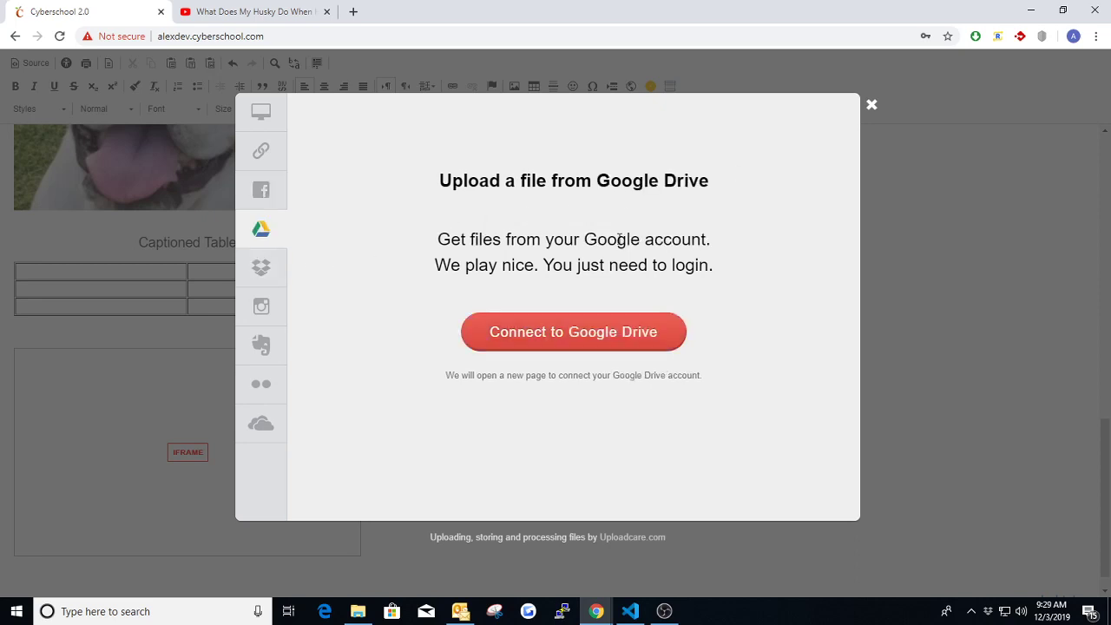
left_click(870, 105)
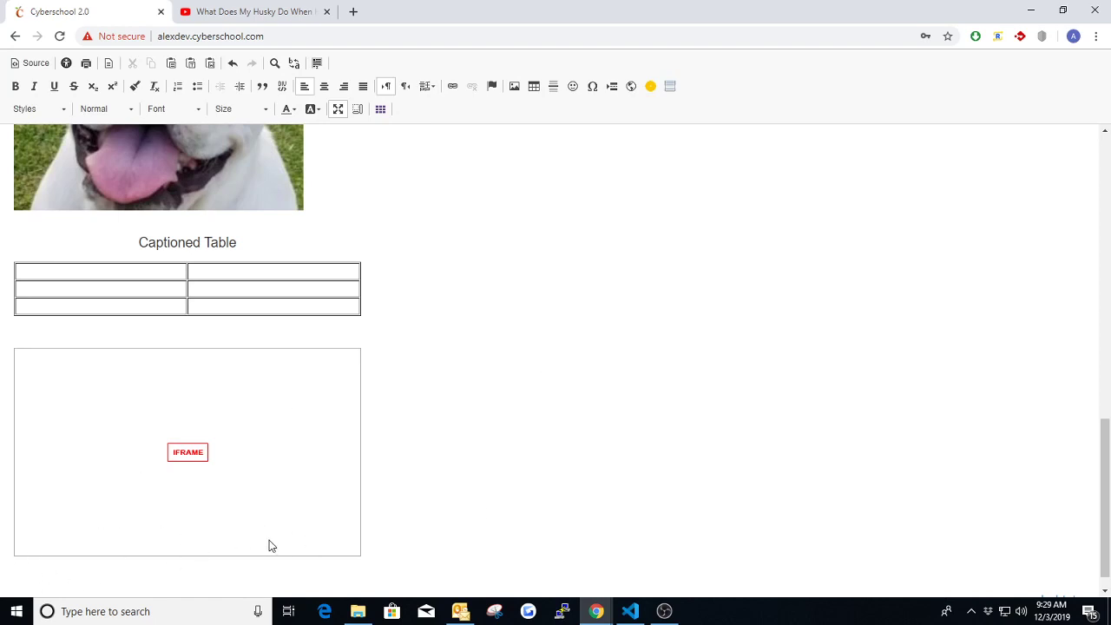
Step: Insert an accordion with four collapses below the IFrame and number the first two panels' titles and contents 1 and 2
left_click(668, 86)
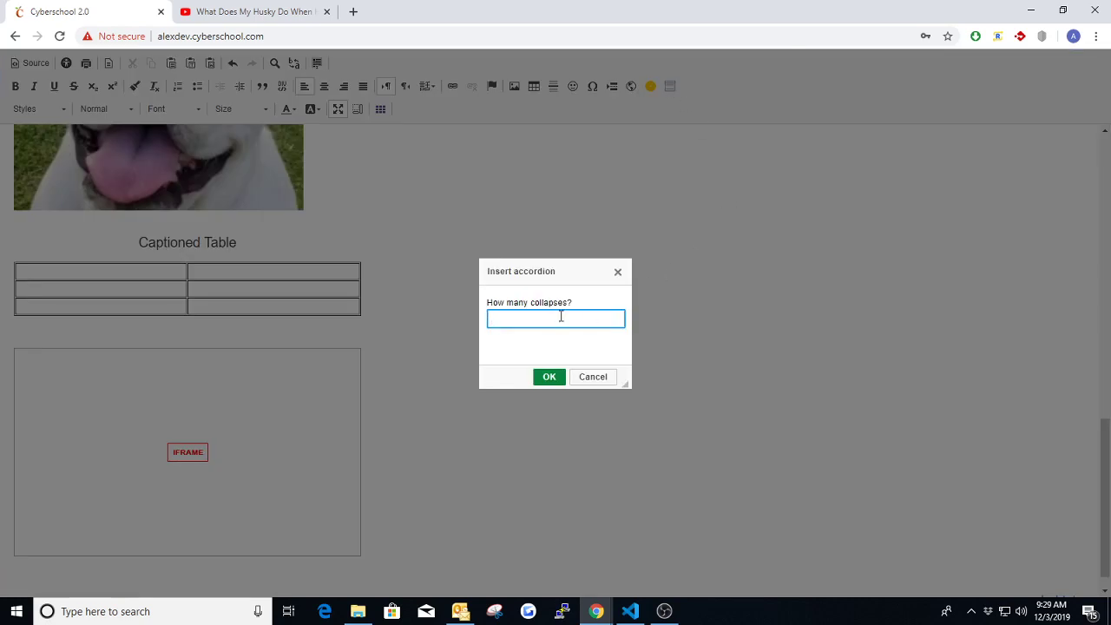
left_click(552, 376)
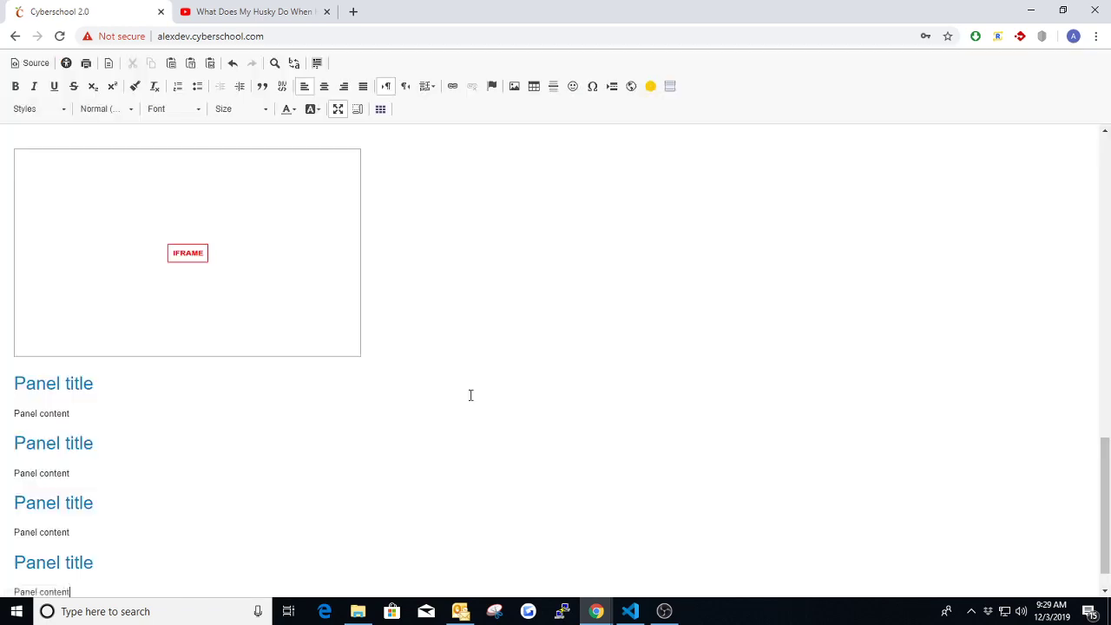
left_click(121, 393)
type("1")
left_click(95, 413)
type("1")
left_click(108, 440)
type("2")
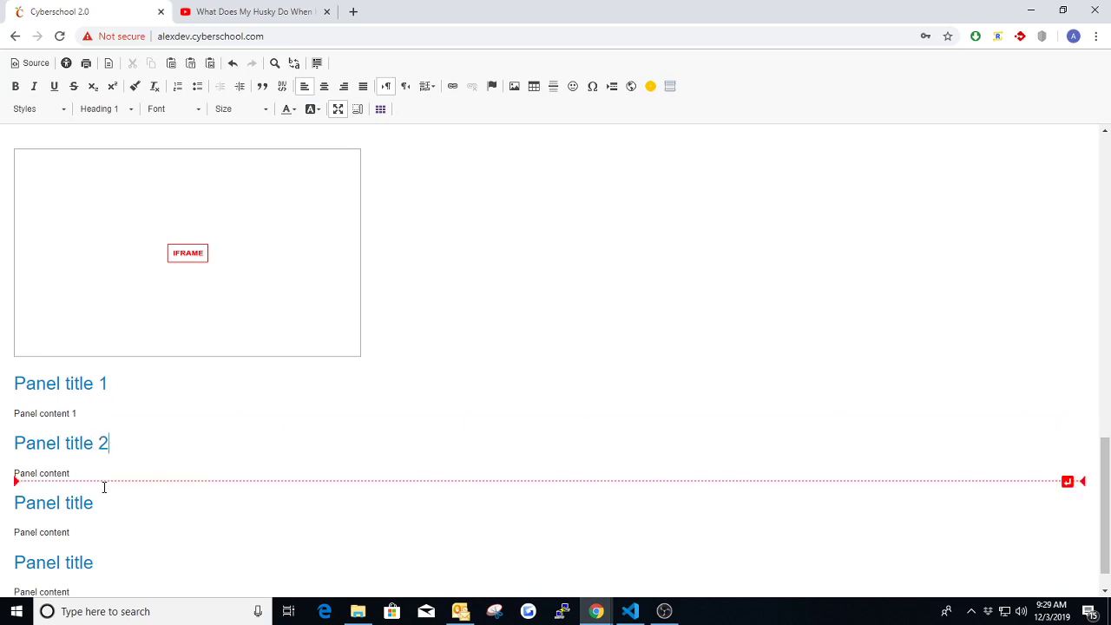
left_click(87, 473)
type("2")
Step: Number the third and fourth panels' titles and contents 3 and 4, and add an empty paragraph after the accordion
left_click(106, 500)
type("3")
left_click(95, 532)
type("3")
left_click(109, 564)
type("4")
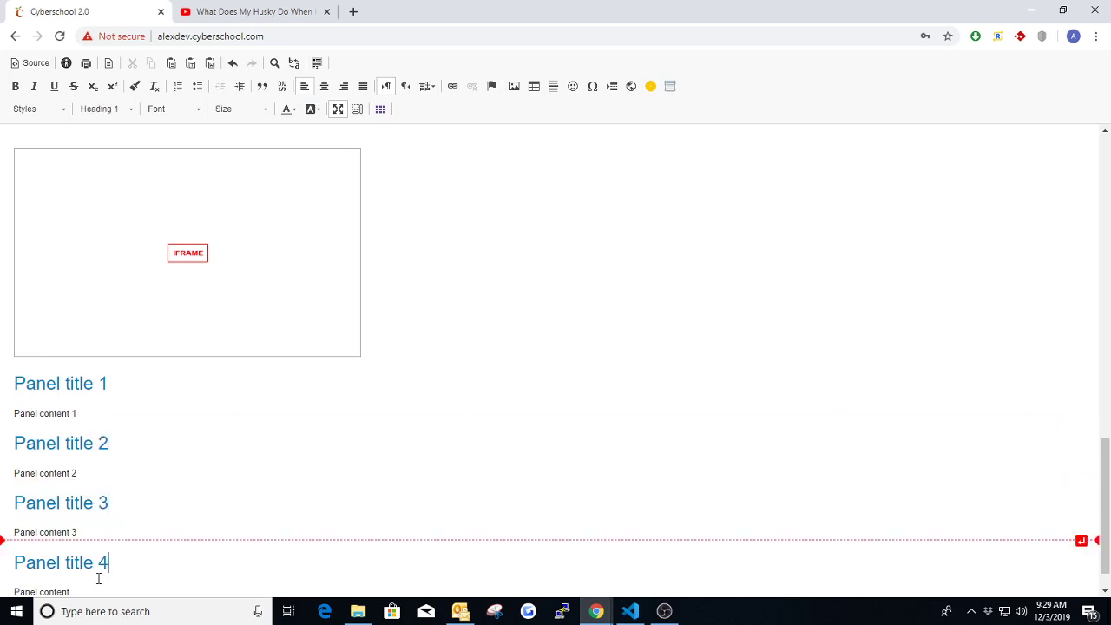
left_click(92, 587)
type("4")
scroll(189, 529, "down", 1)
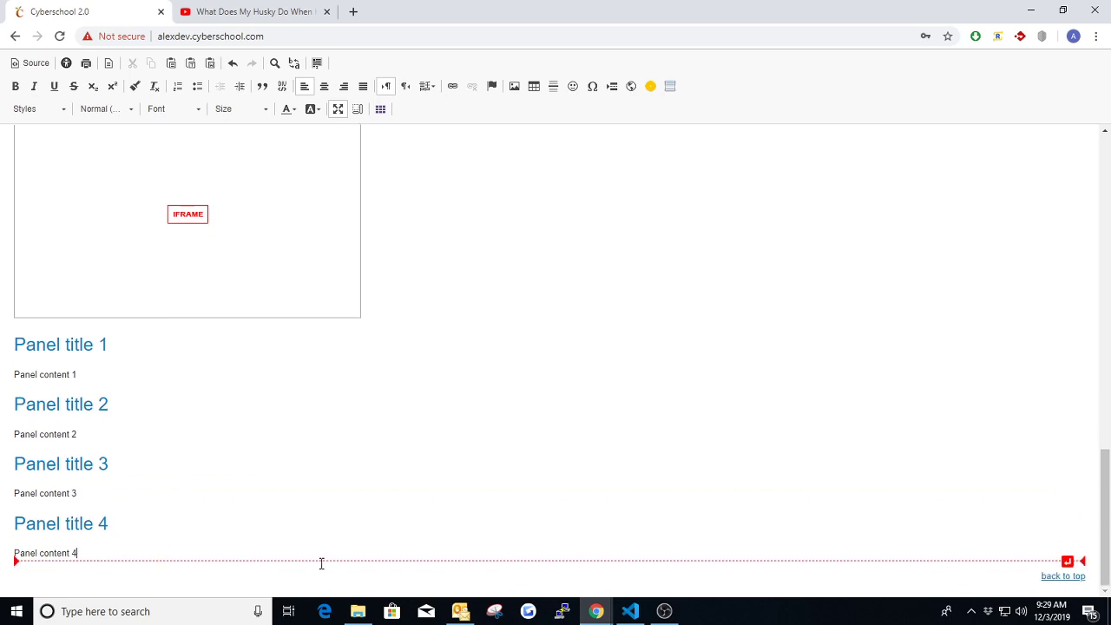
left_click(1068, 563)
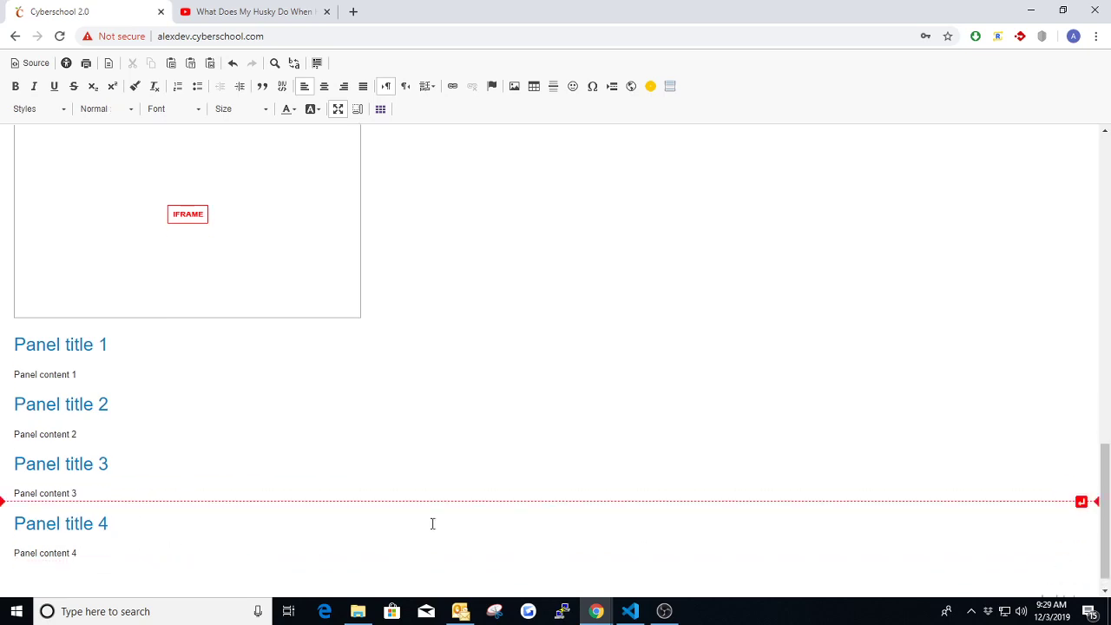
scroll(346, 488, "down", 1)
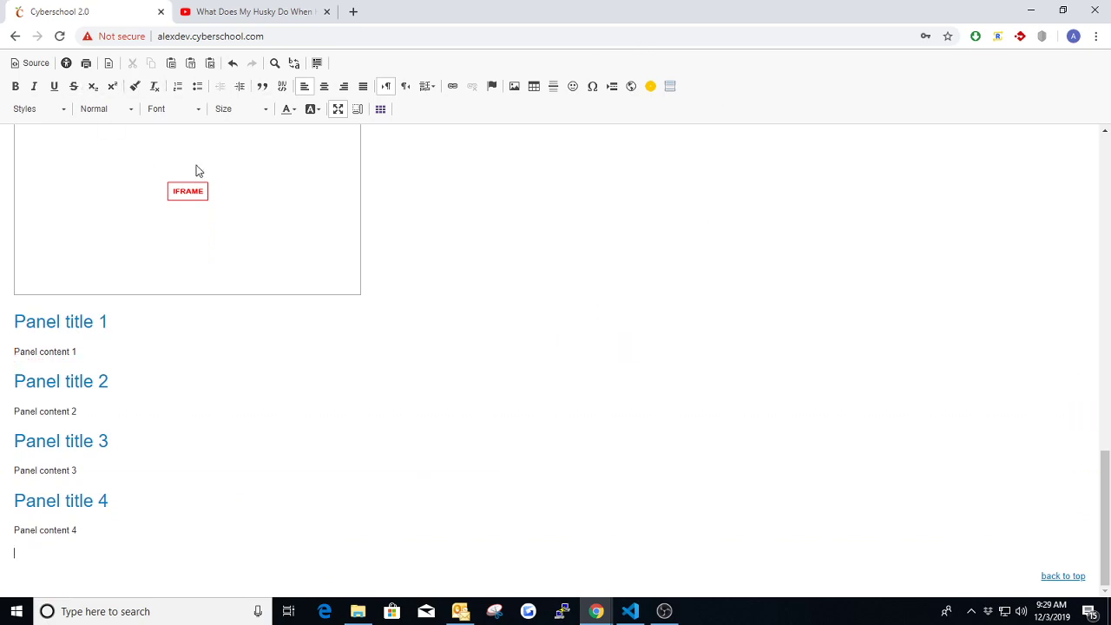
Step: Look through the available block and inline formatting styles without applying one
left_click(63, 109)
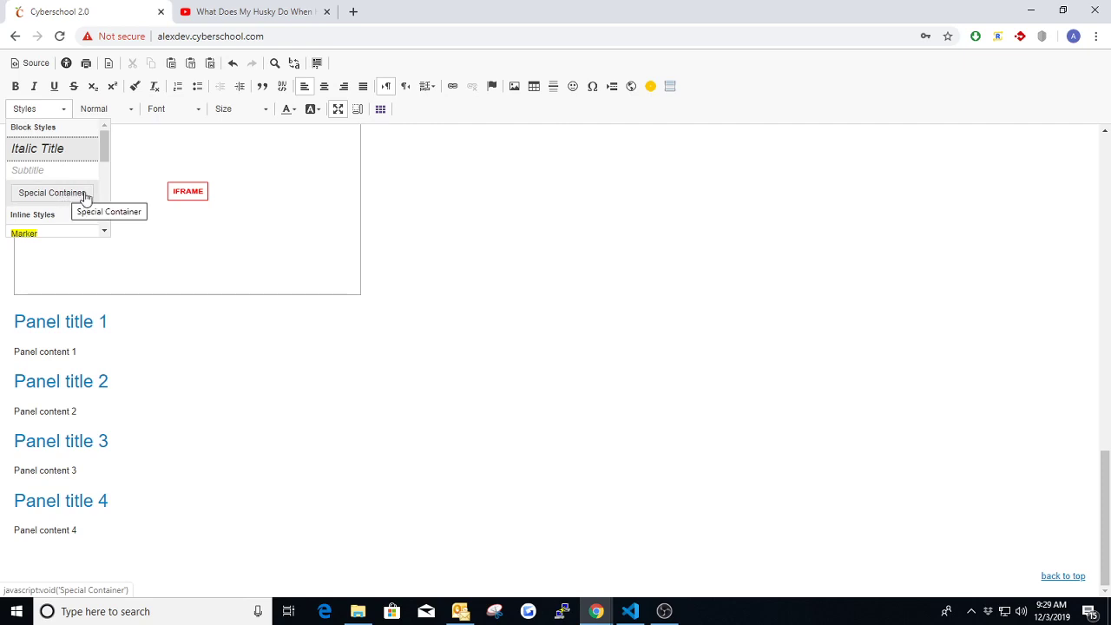
scroll(38, 187, "down", 2)
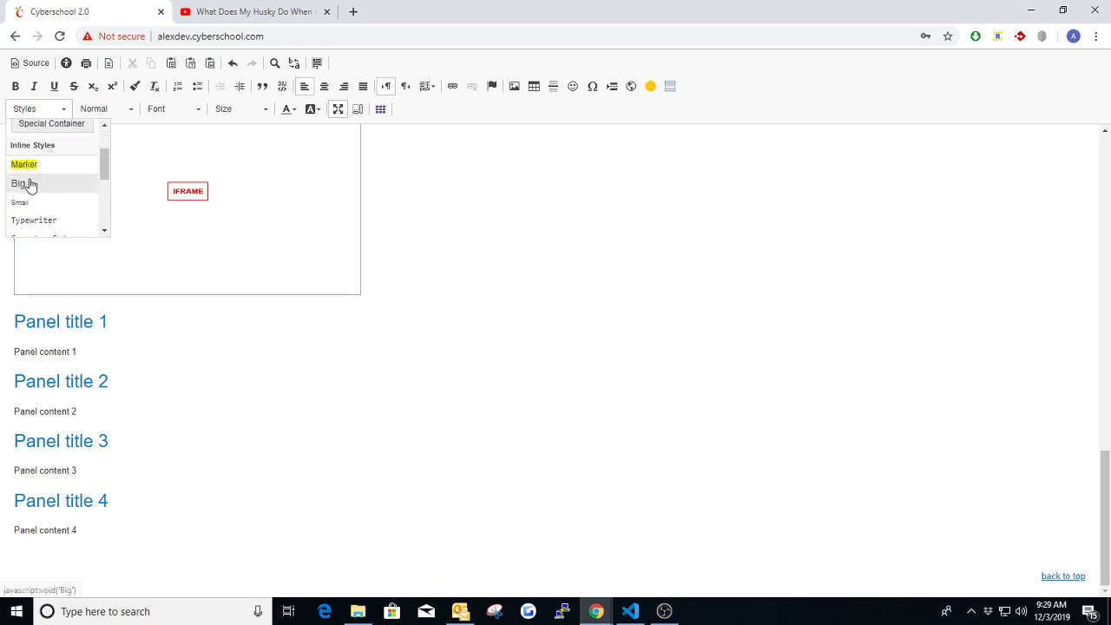
scroll(37, 203, "down", 2)
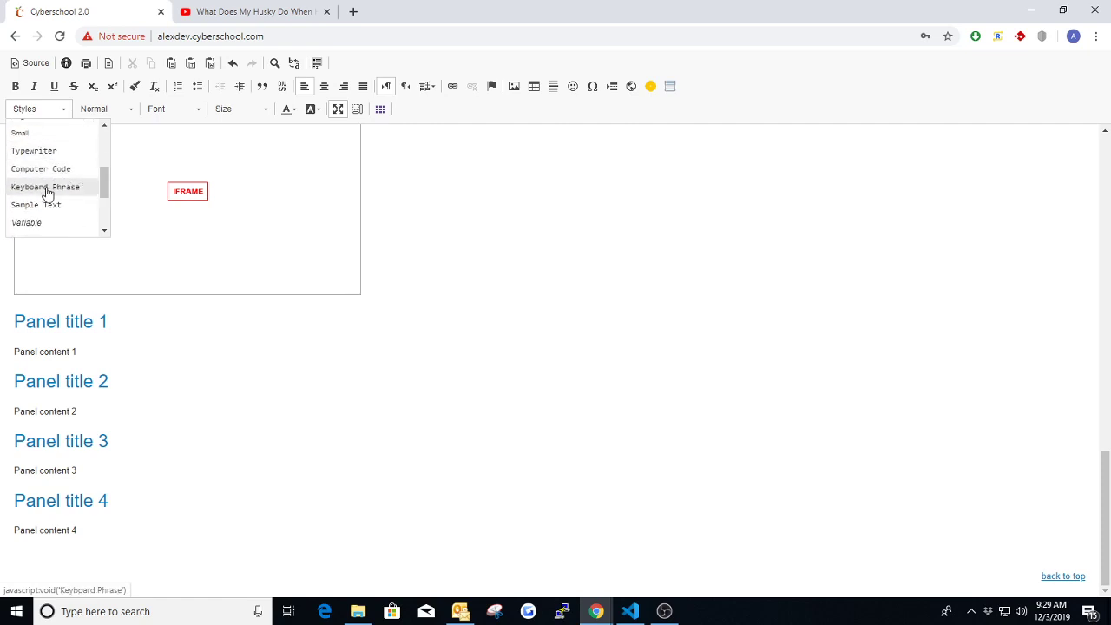
scroll(52, 208, "down", 3)
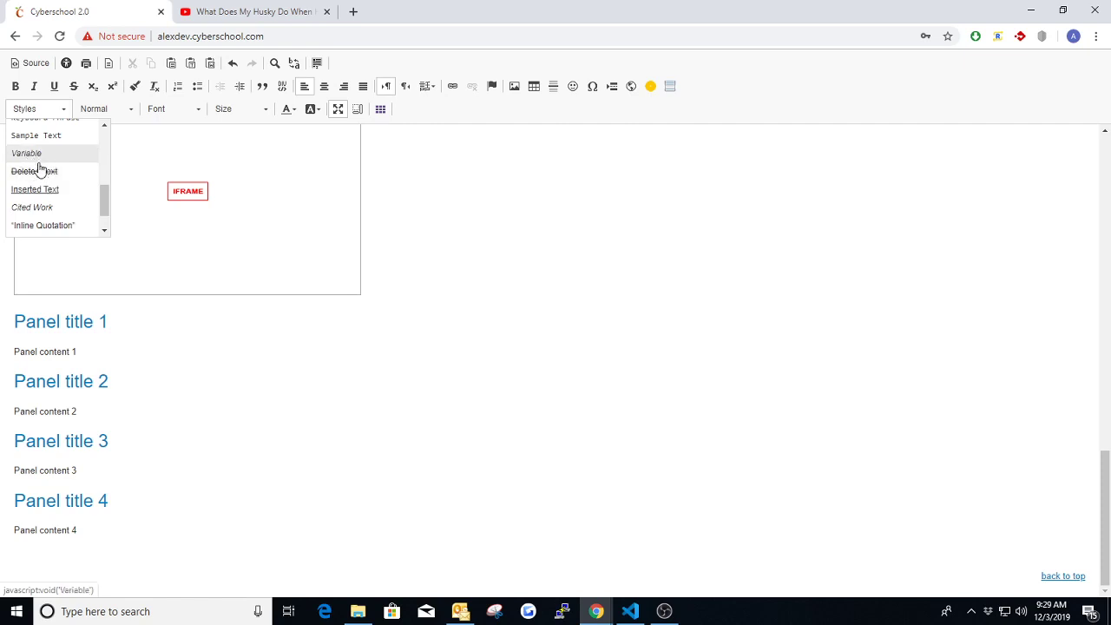
scroll(47, 177, "up", 6)
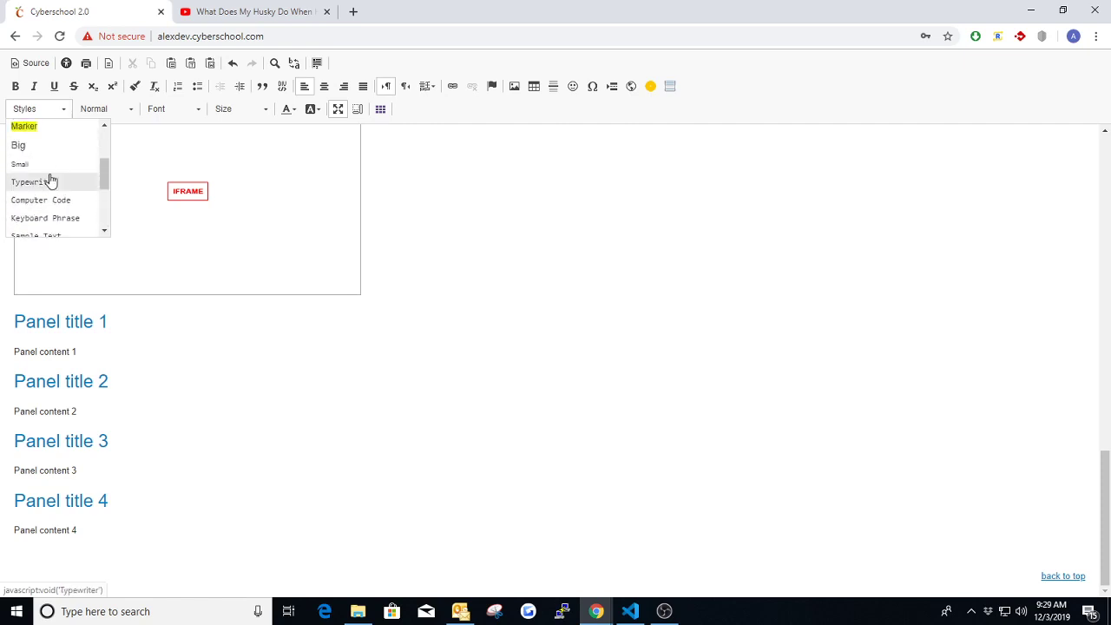
left_click(55, 112)
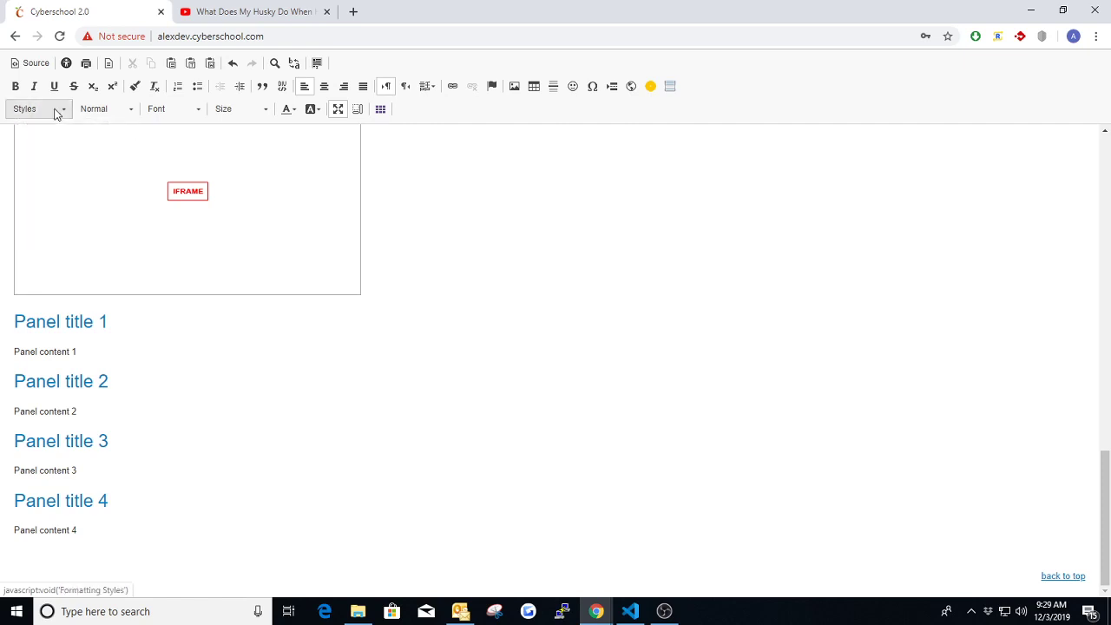
Step: Enter the line "formatted text" below the accordion using the Formatted paragraph format
left_click(100, 111)
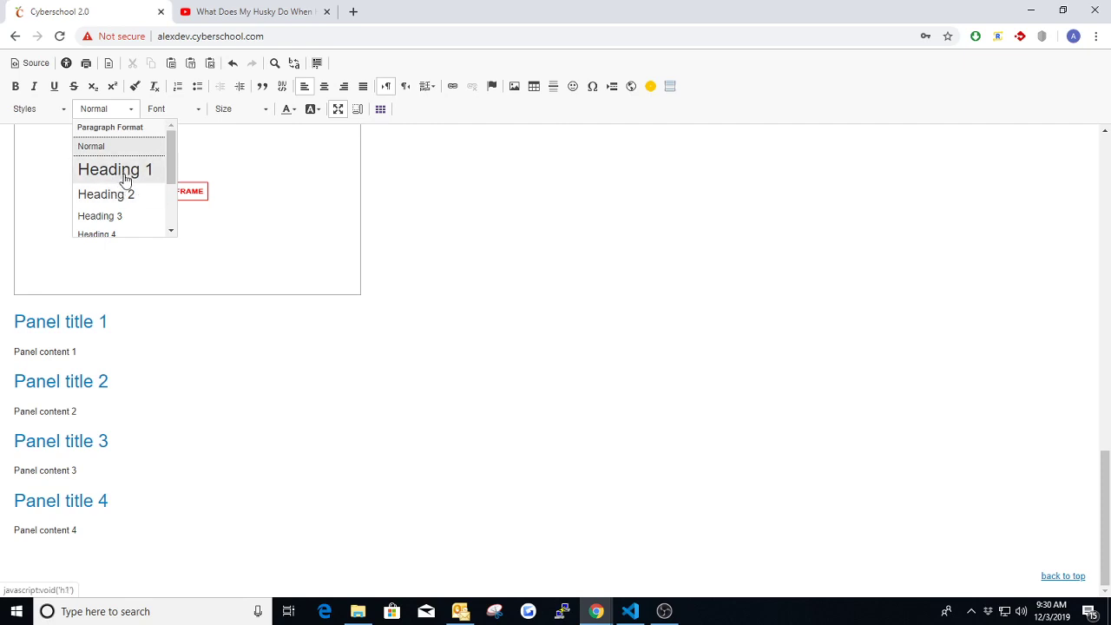
scroll(125, 179, "down", 5)
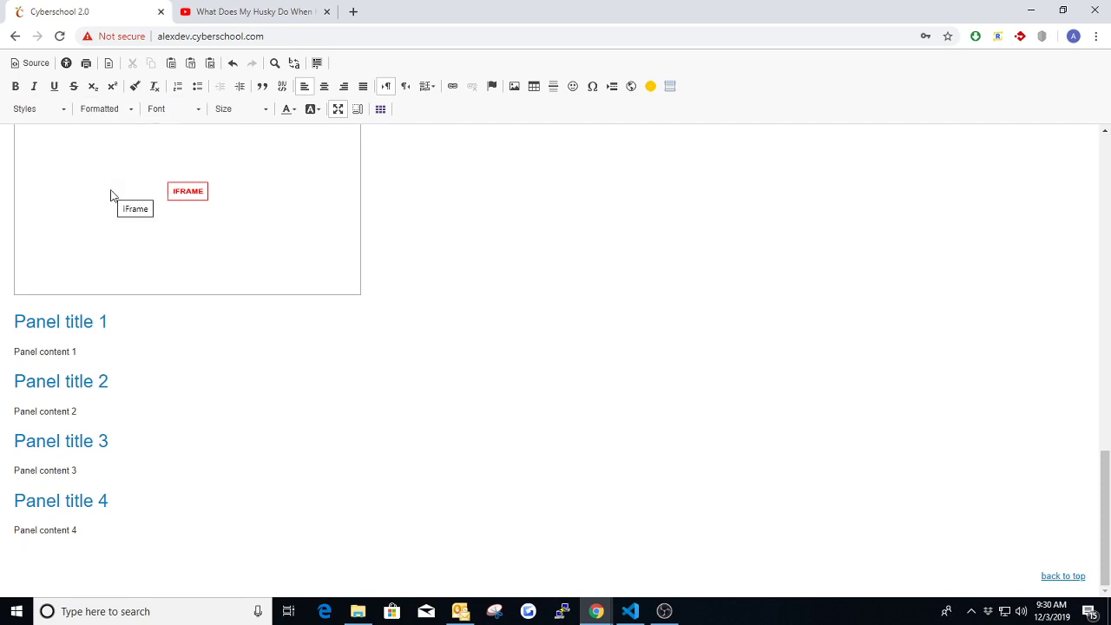
type("formatted text")
left_click_drag(93, 553, 19, 553)
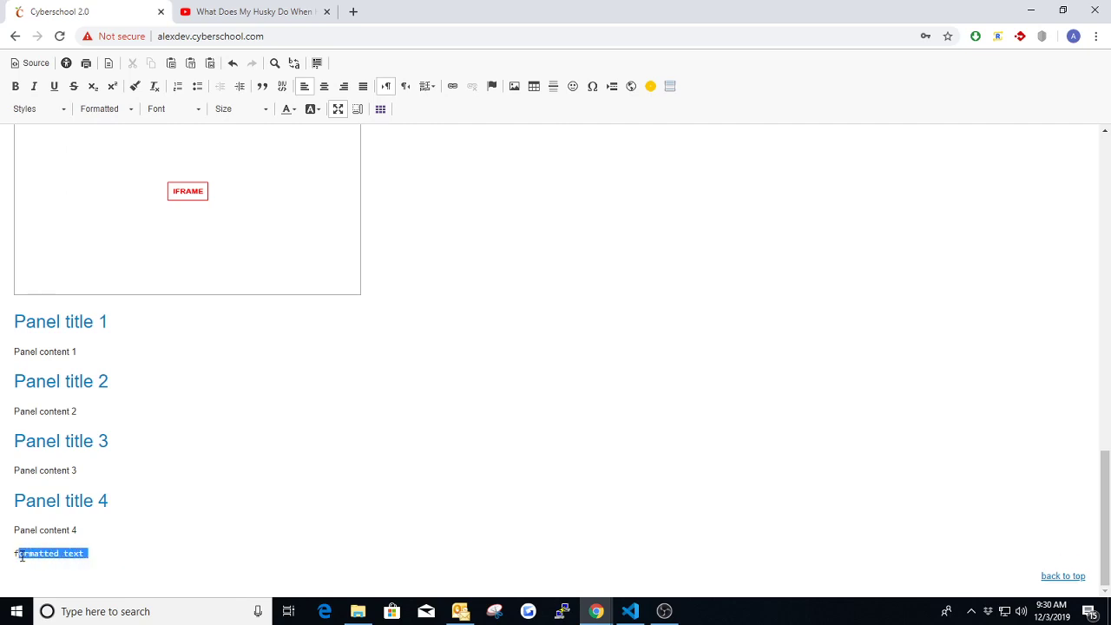
left_click(74, 552)
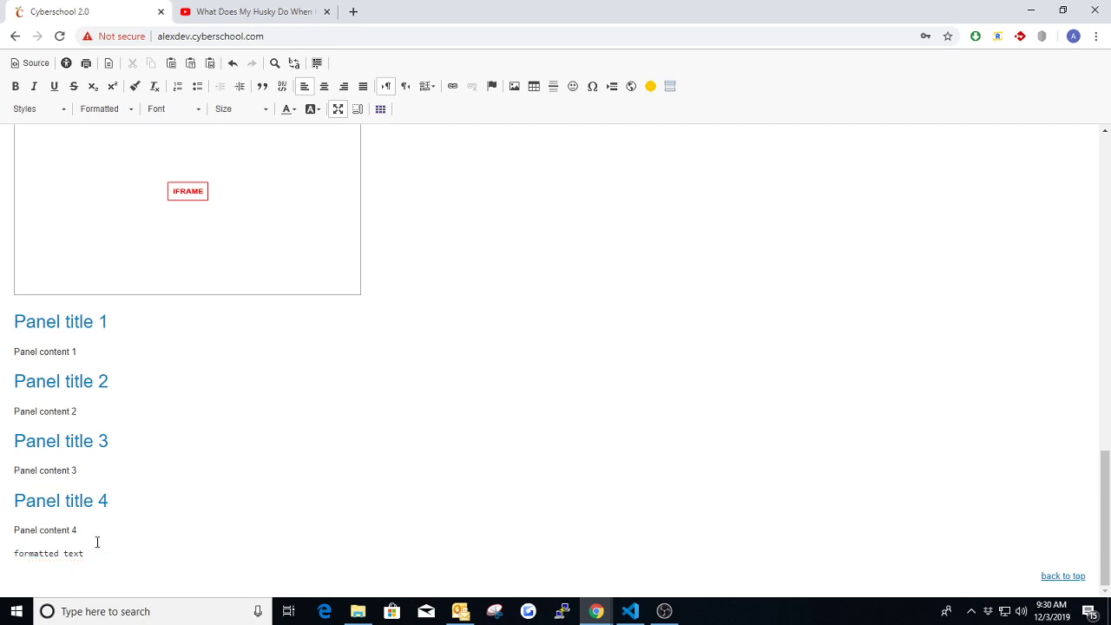
Step: Add a paragraph below the formatted text, give it the Address format and enter the street address
key("Return")
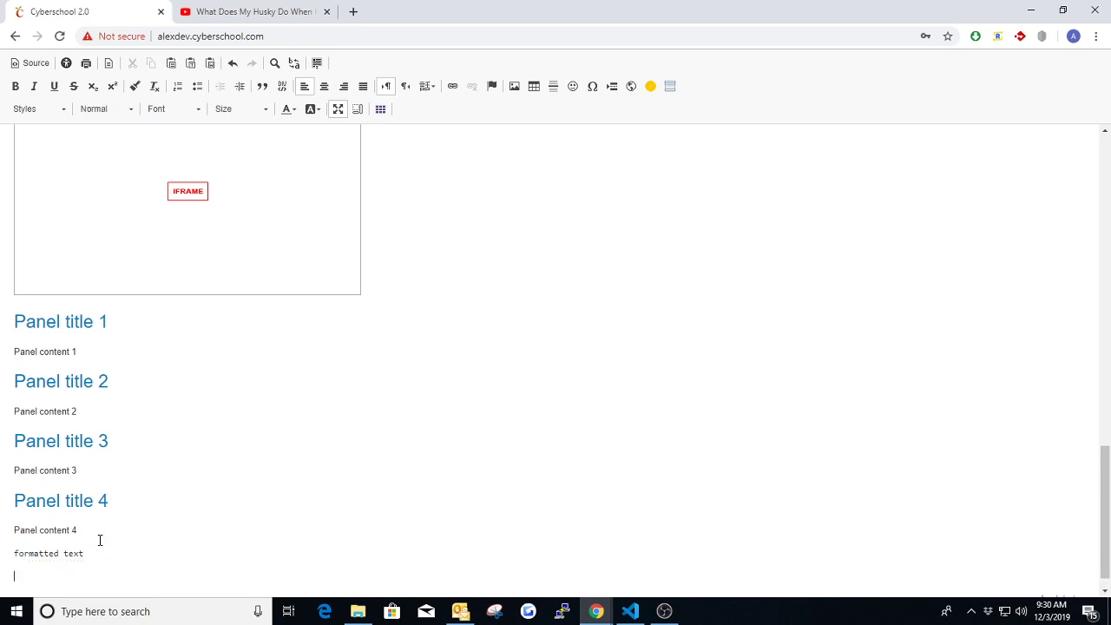
left_click(122, 109)
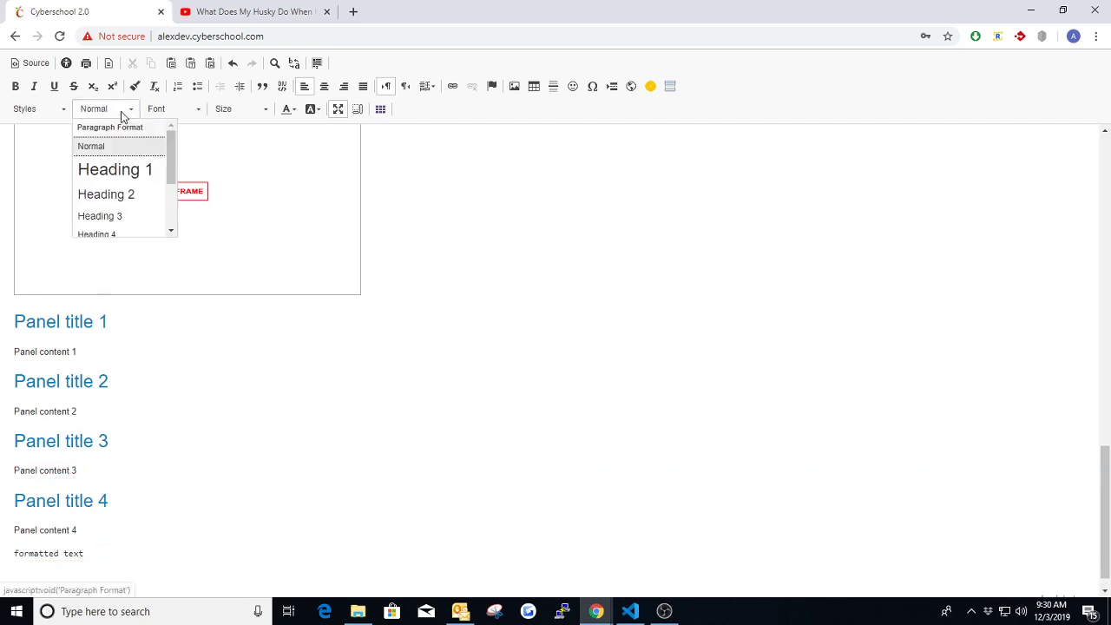
scroll(130, 186, "down", 3)
left_click(108, 209)
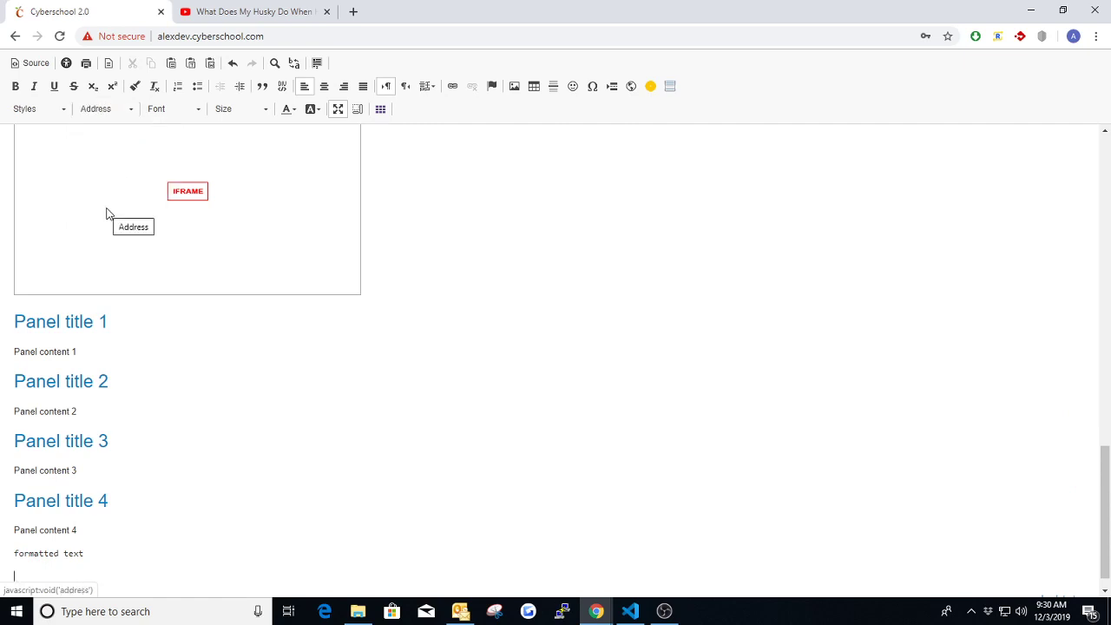
type("5401 Business Park South")
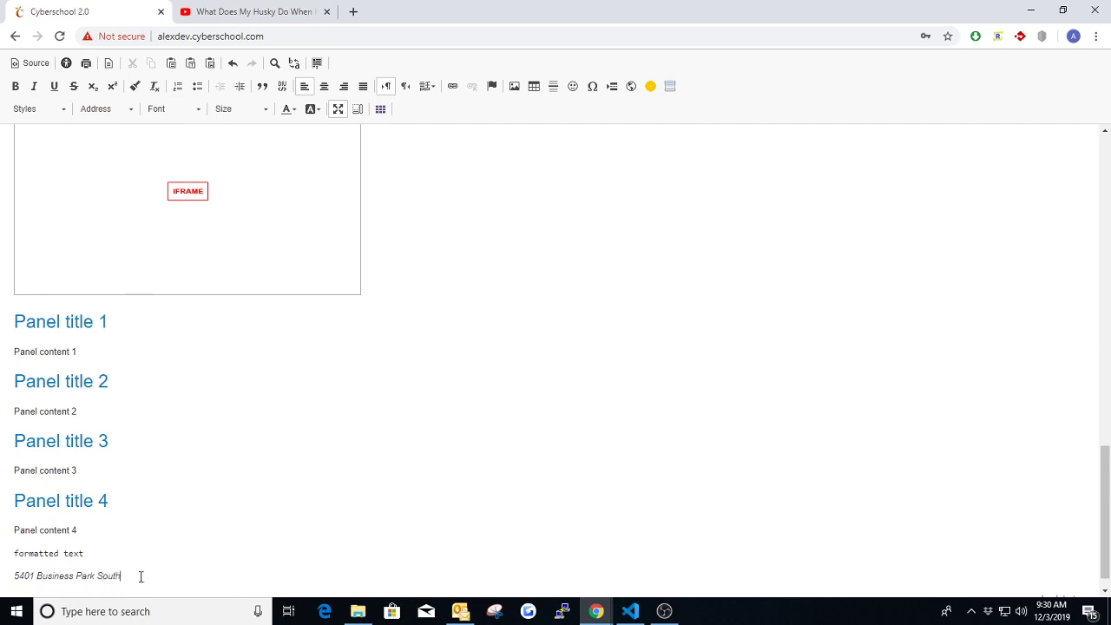
mouse_move(122, 575)
left_mouse_down()
mouse_move(40, 566)
mouse_move(21, 575)
left_mouse_up()
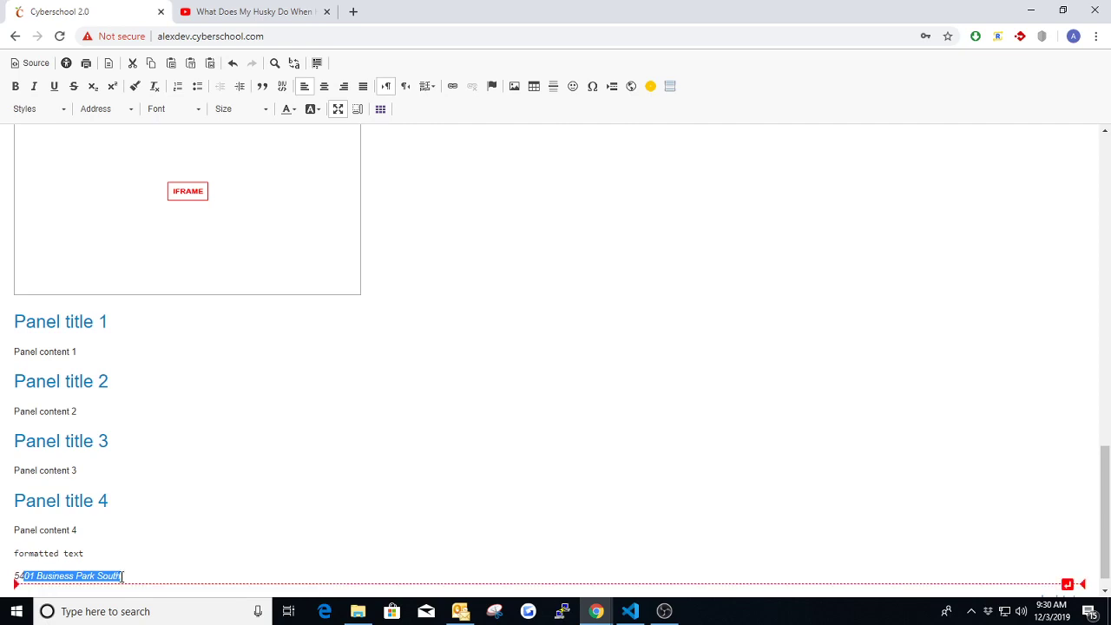
left_click(123, 575)
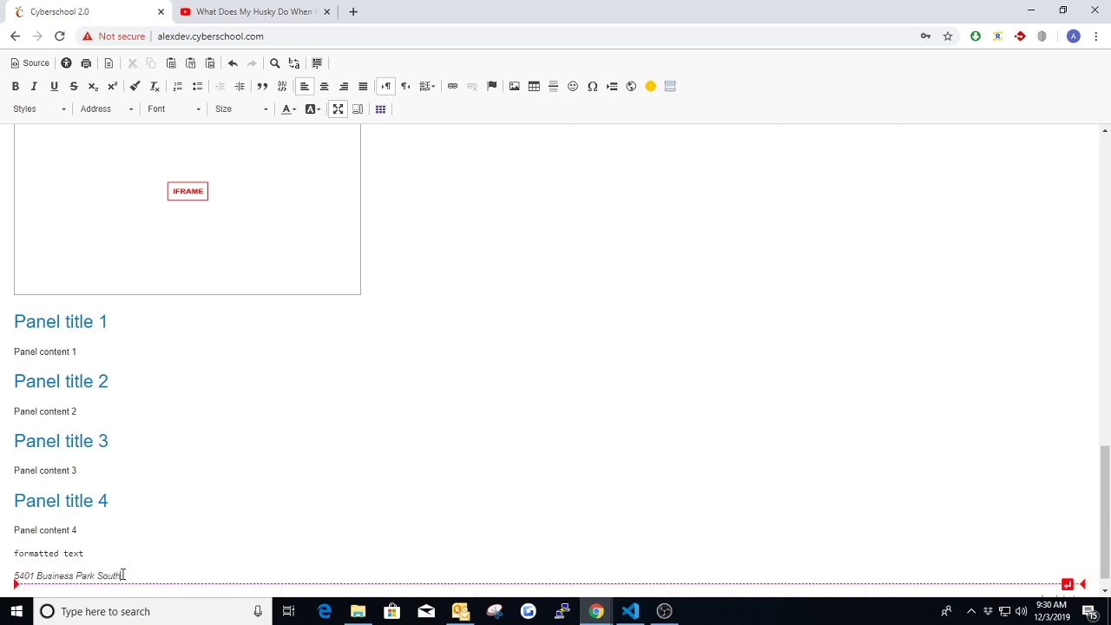
Step: Add an empty line below the street address with the Normal (DIV) paragraph format
left_click(113, 119)
left_click(122, 236)
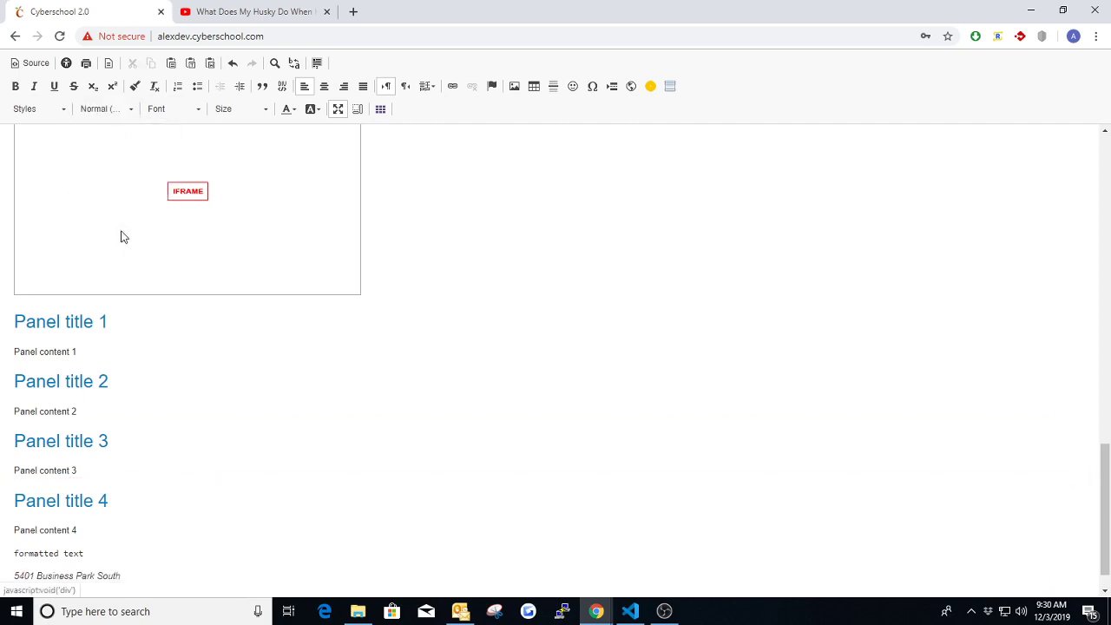
scroll(376, 186, "down", 1)
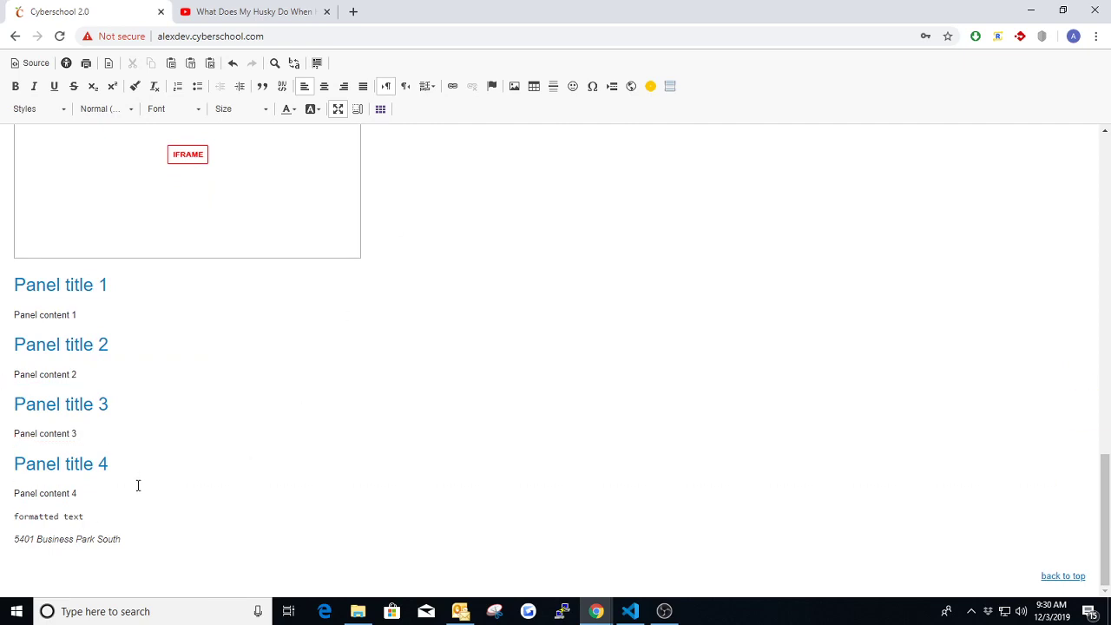
scroll(255, 443, "up", 6)
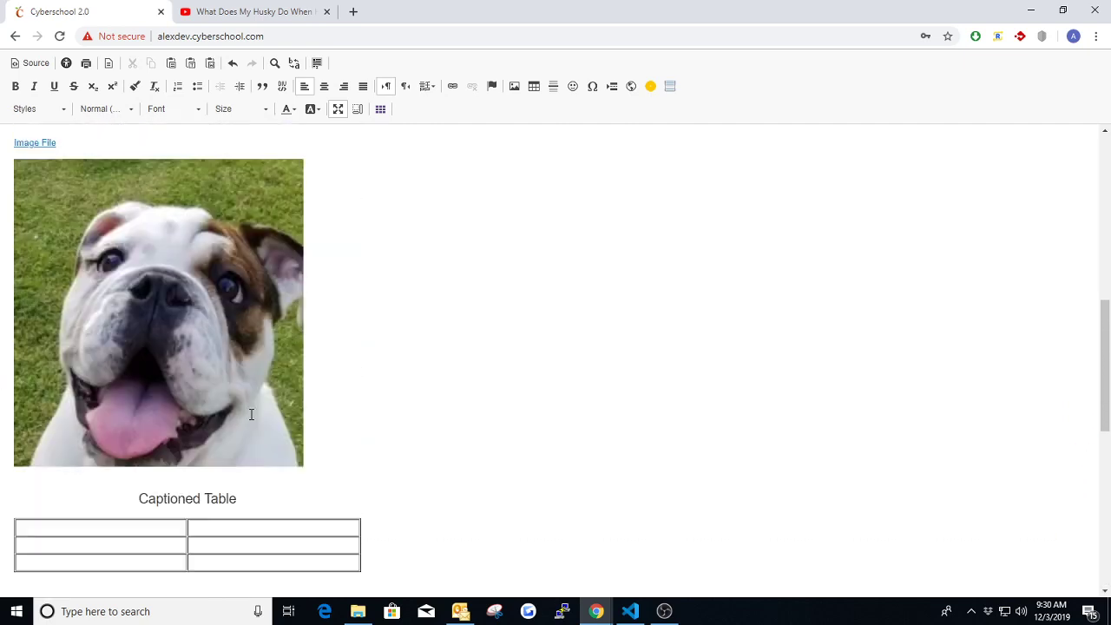
scroll(250, 413, "up", 3)
left_click(139, 228)
scroll(173, 278, "down", 1)
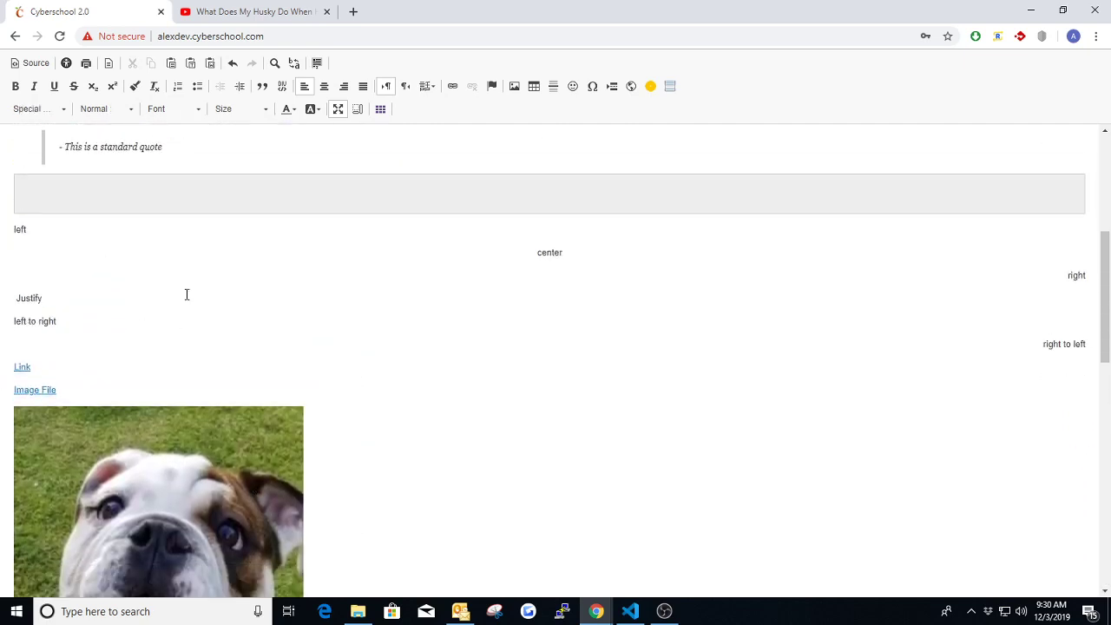
scroll(187, 295, "down", 8)
left_click(40, 570)
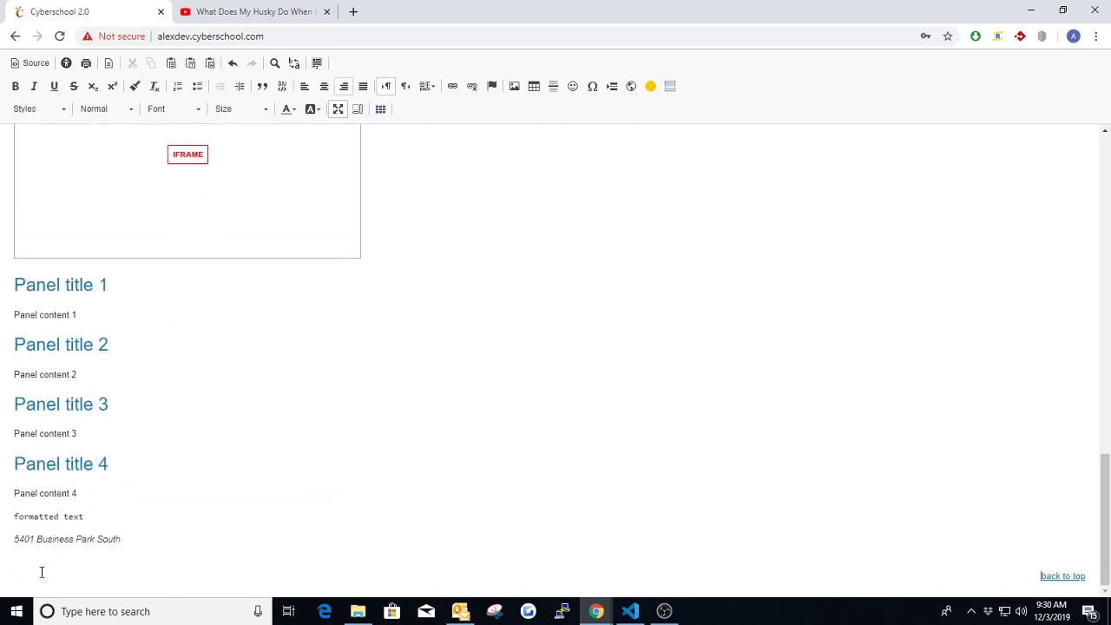
left_click(26, 554)
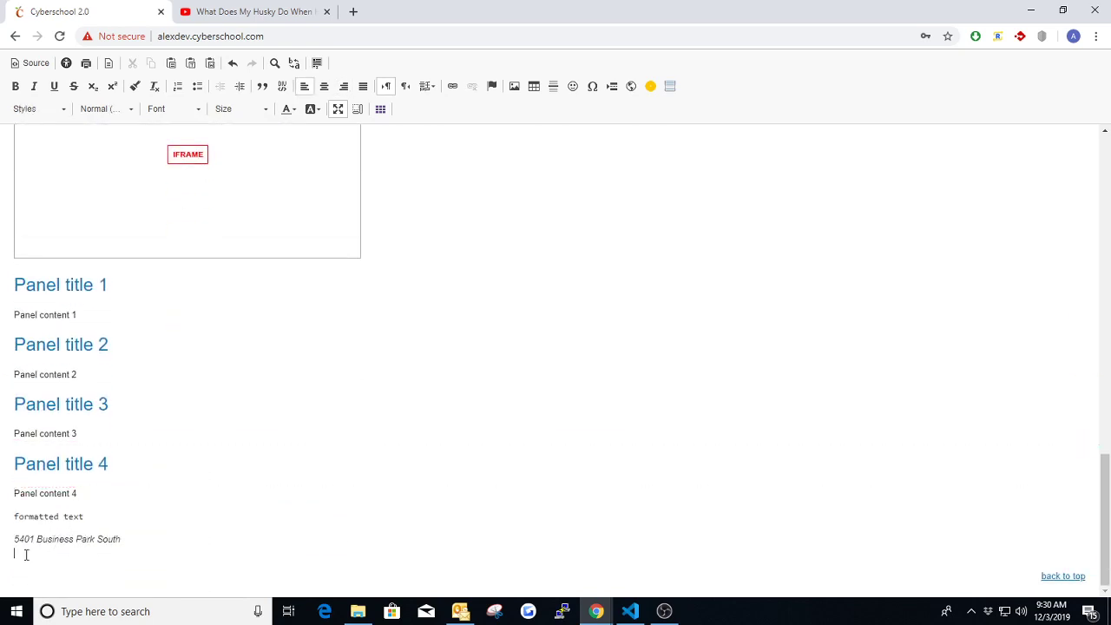
Step: Set the empty line below the address to the Normal format and enter "Arial" in the Arial font
left_click(131, 109)
scroll(97, 154, "up", 3)
left_click(98, 147)
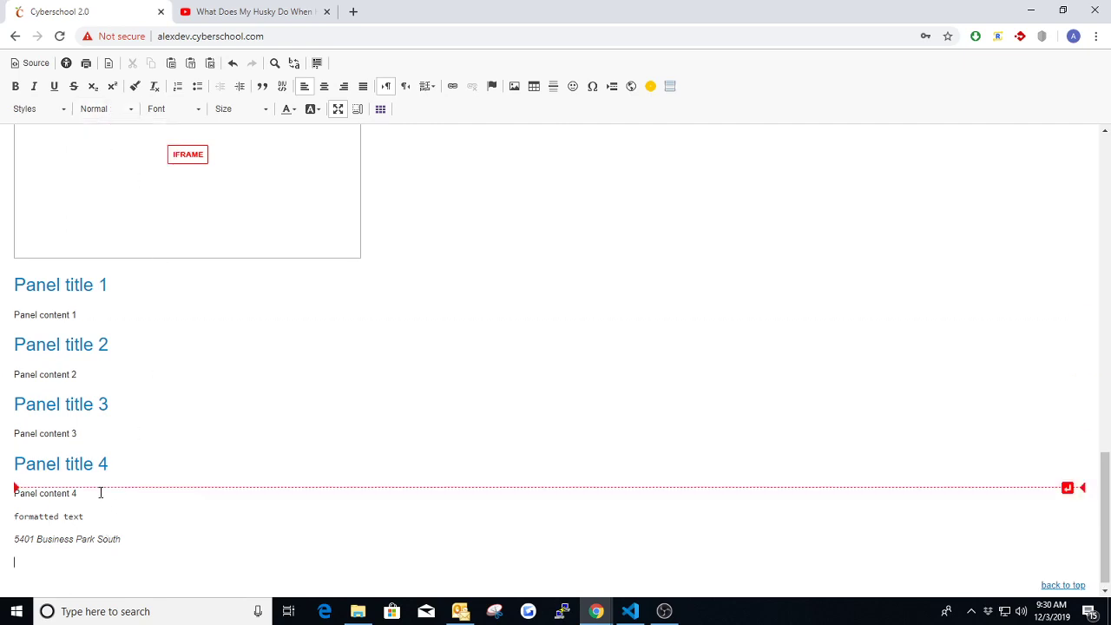
left_click(181, 114)
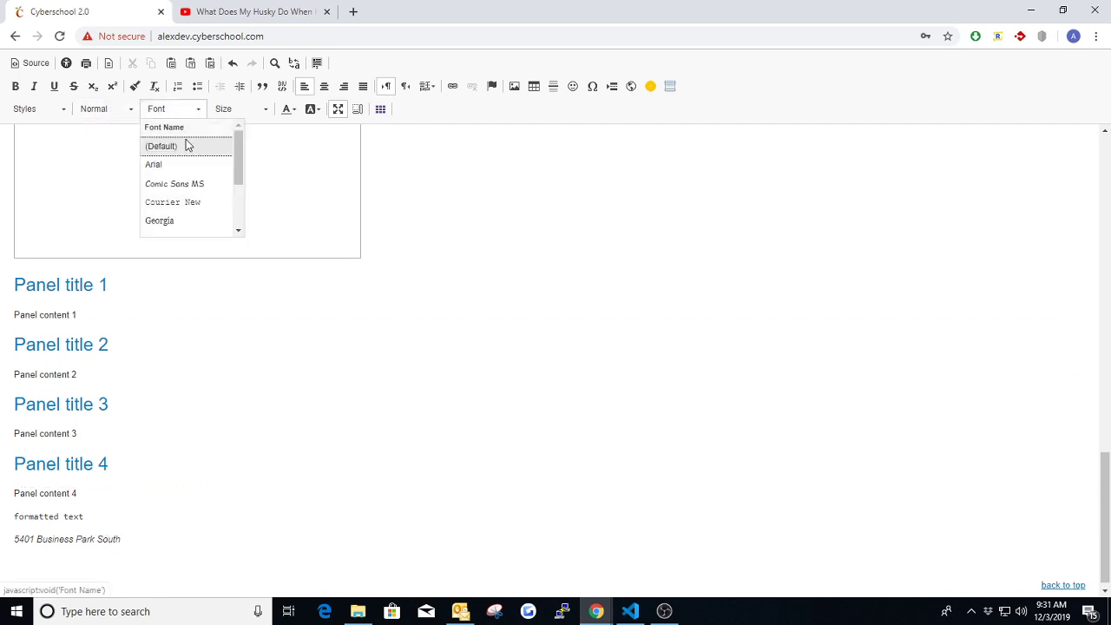
left_click(183, 169)
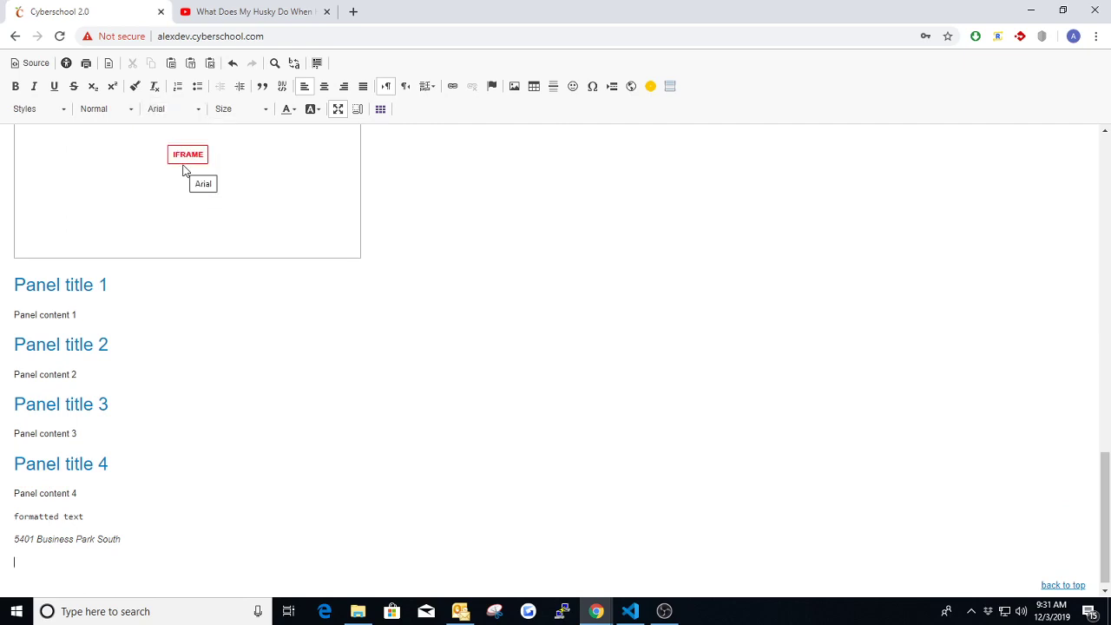
type("Al")
key("Return")
Step: Enter "Comic Sans" on the line below Arial, using the Comic Sans MS font
left_click(185, 112)
left_click(191, 179)
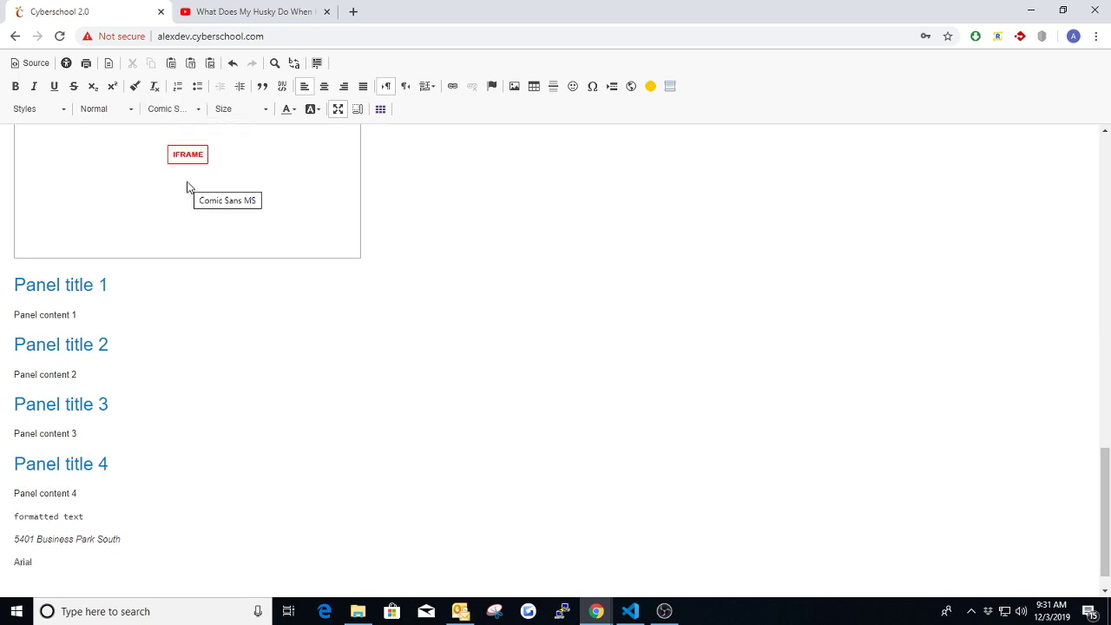
type("Comic Sans")
key("Return")
Step: Enter "Georgia" in the Georgia font below the Comic Sans line and add an empty paragraph after it
left_click(178, 109)
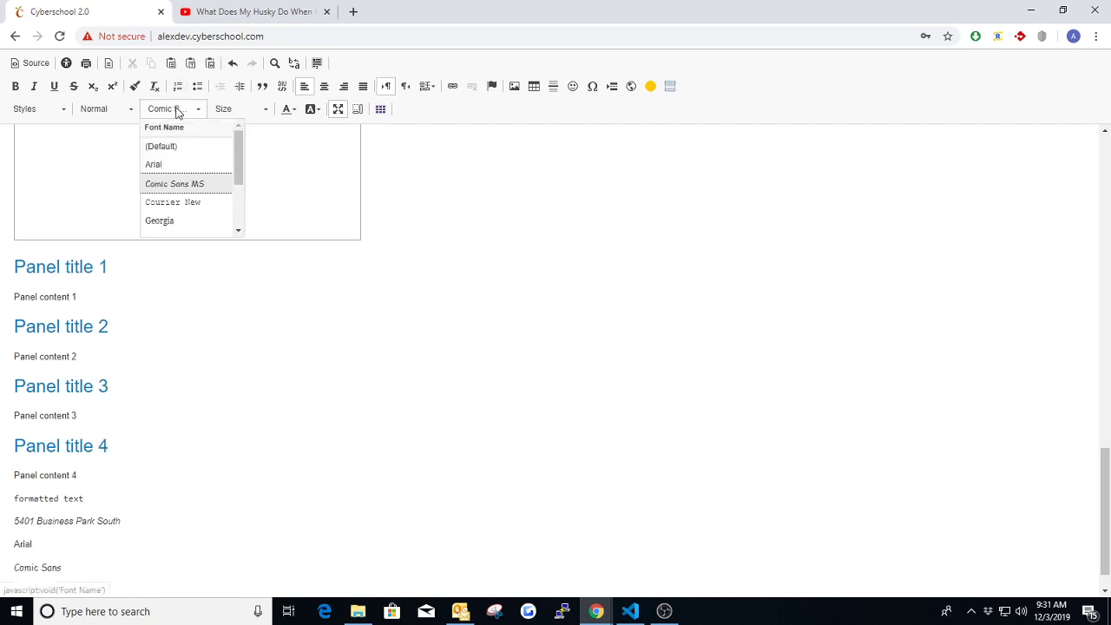
scroll(203, 186, "down", 2)
left_click(174, 154)
type("Georgia")
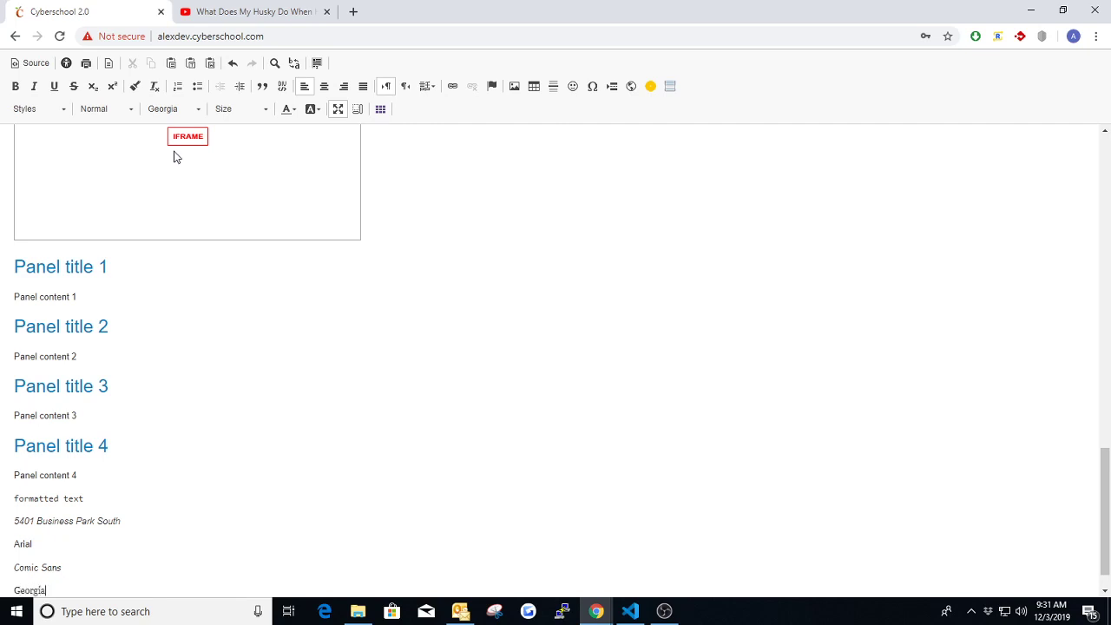
scroll(170, 278, "down", 1)
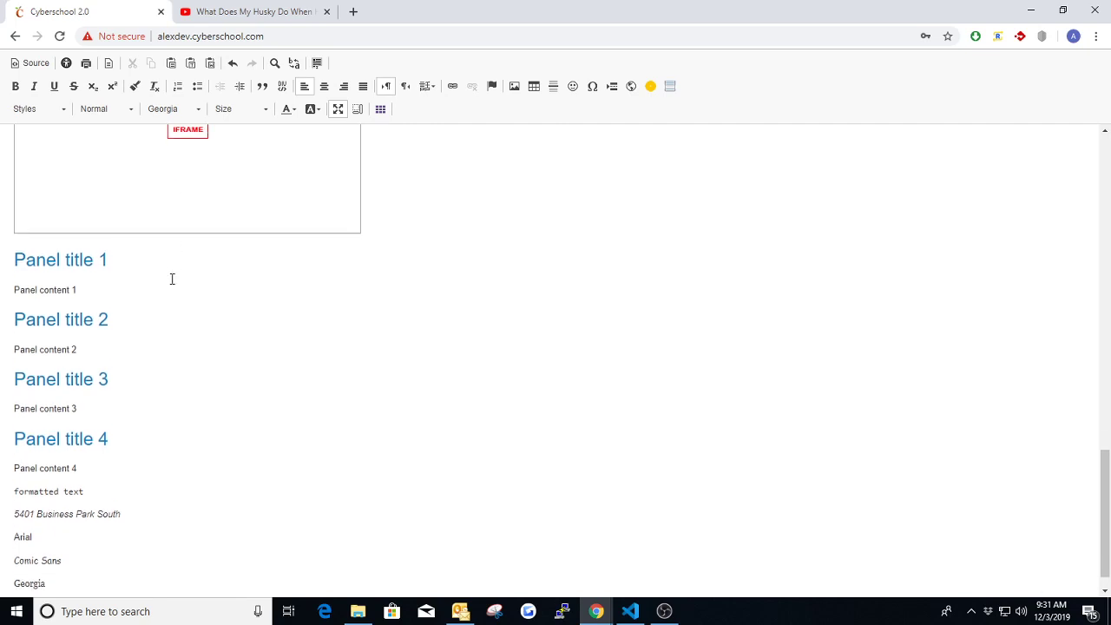
key("Return")
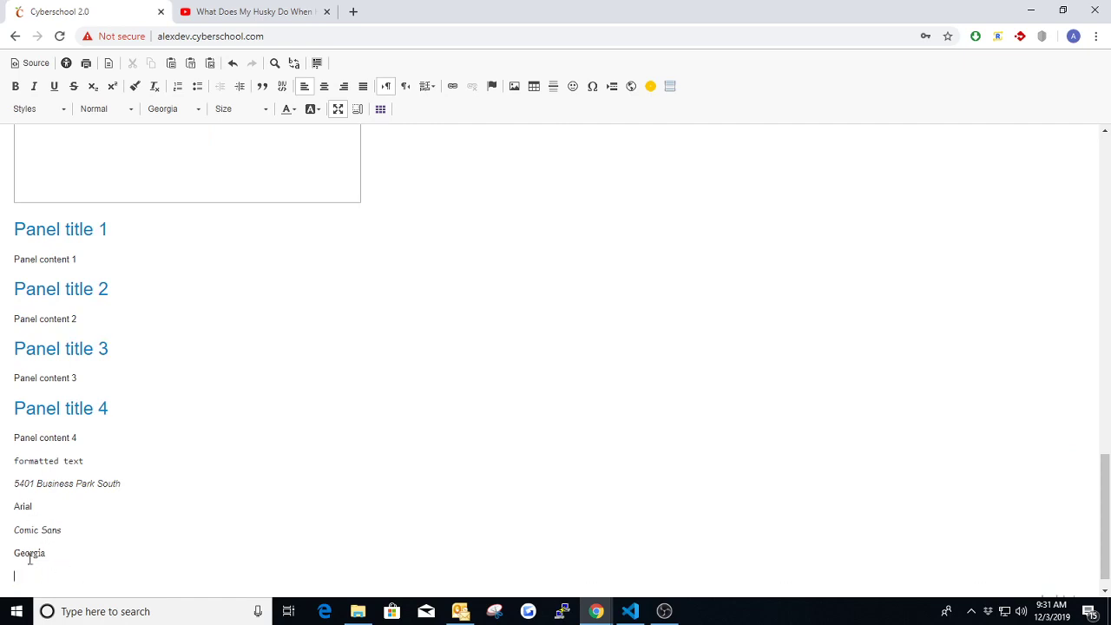
Step: Look through the available fonts and font sizes, keeping the default size
left_click(168, 111)
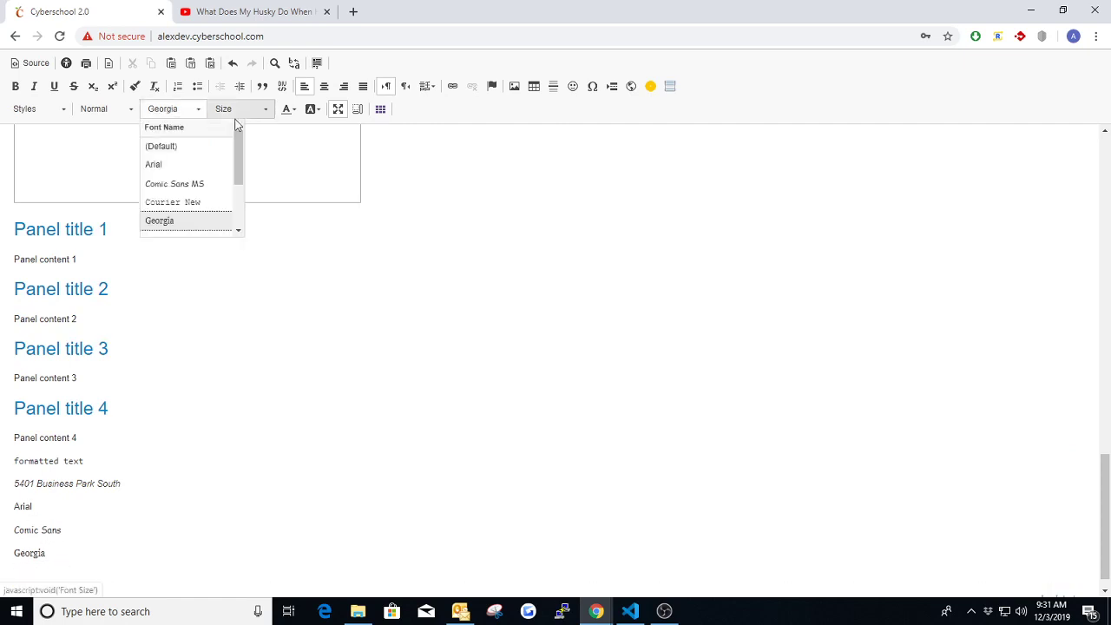
left_click(231, 111)
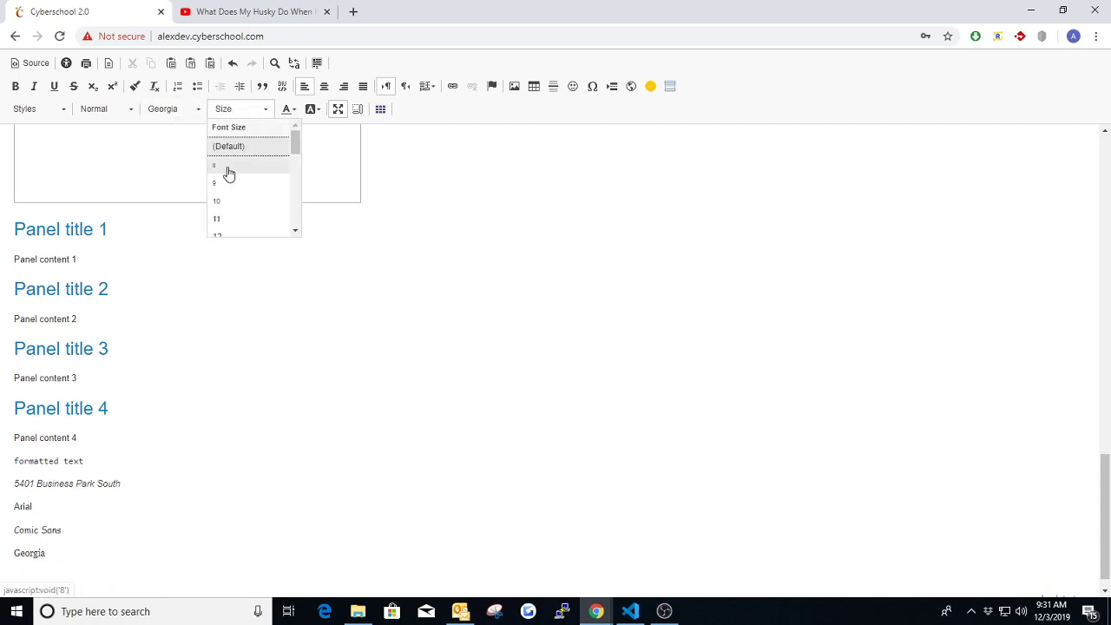
scroll(228, 181, "down", 6)
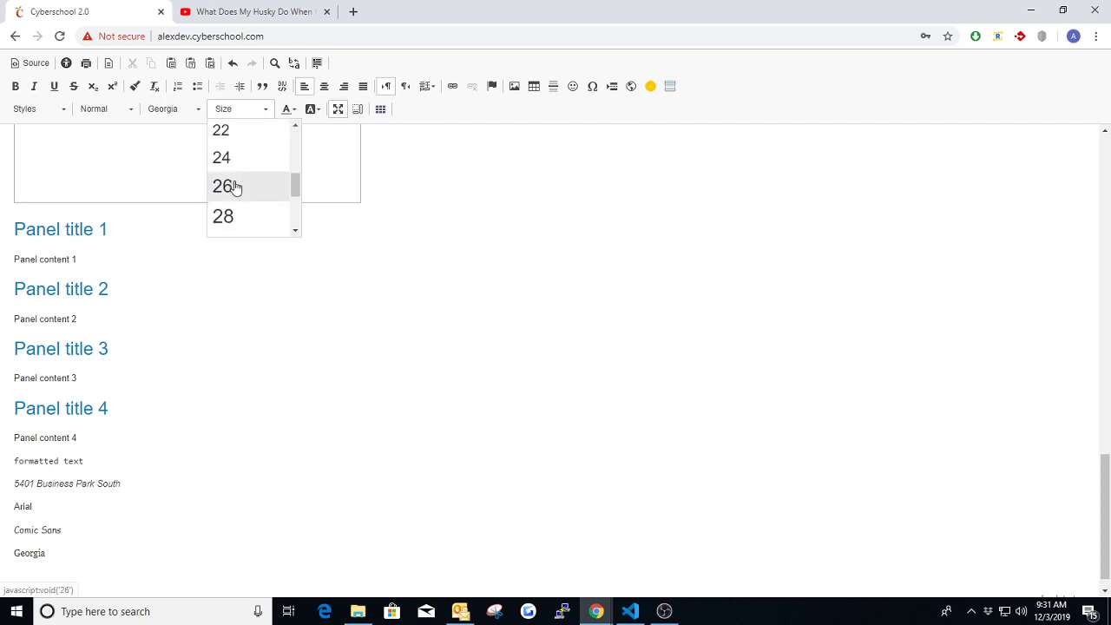
scroll(239, 200, "up", 6)
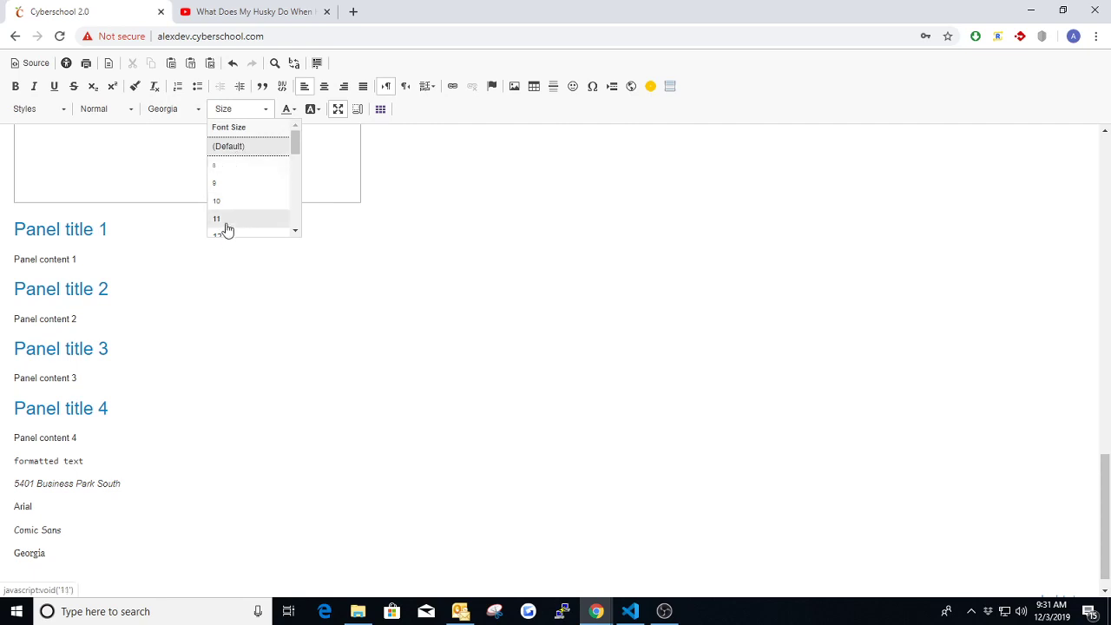
left_click(229, 147)
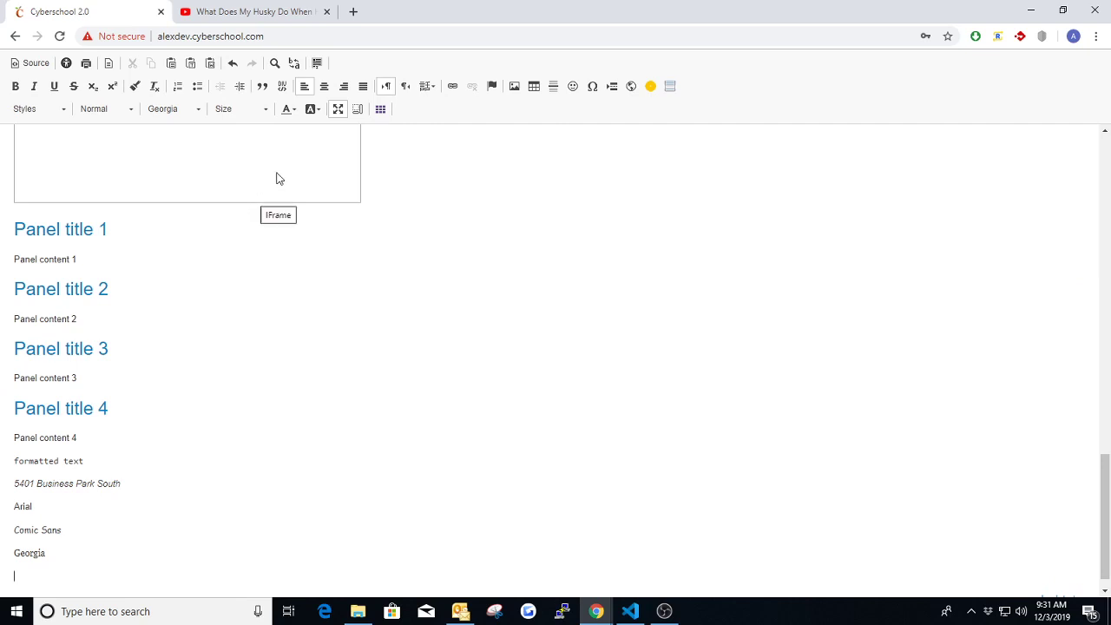
Step: Set the text color of the empty last line to the custom value #000
left_click(294, 110)
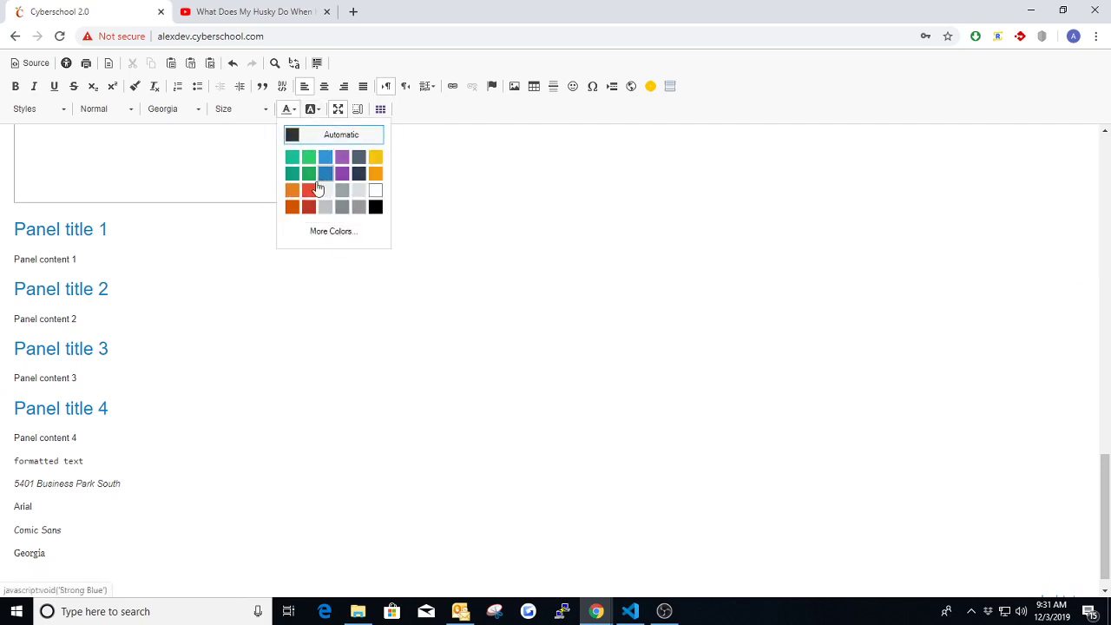
left_click(327, 231)
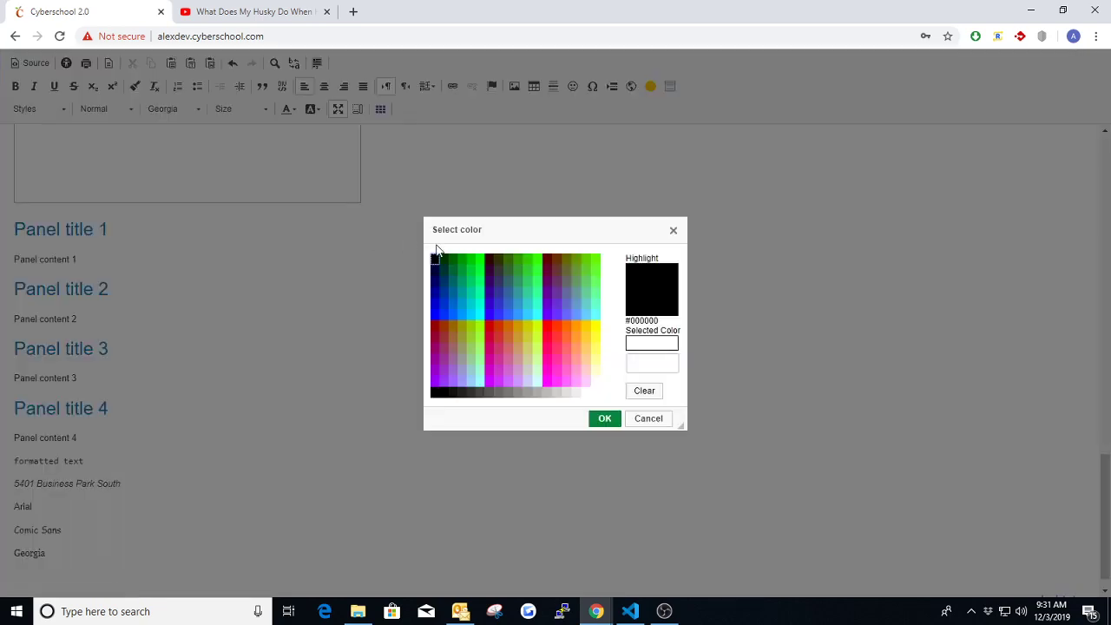
left_click(652, 366)
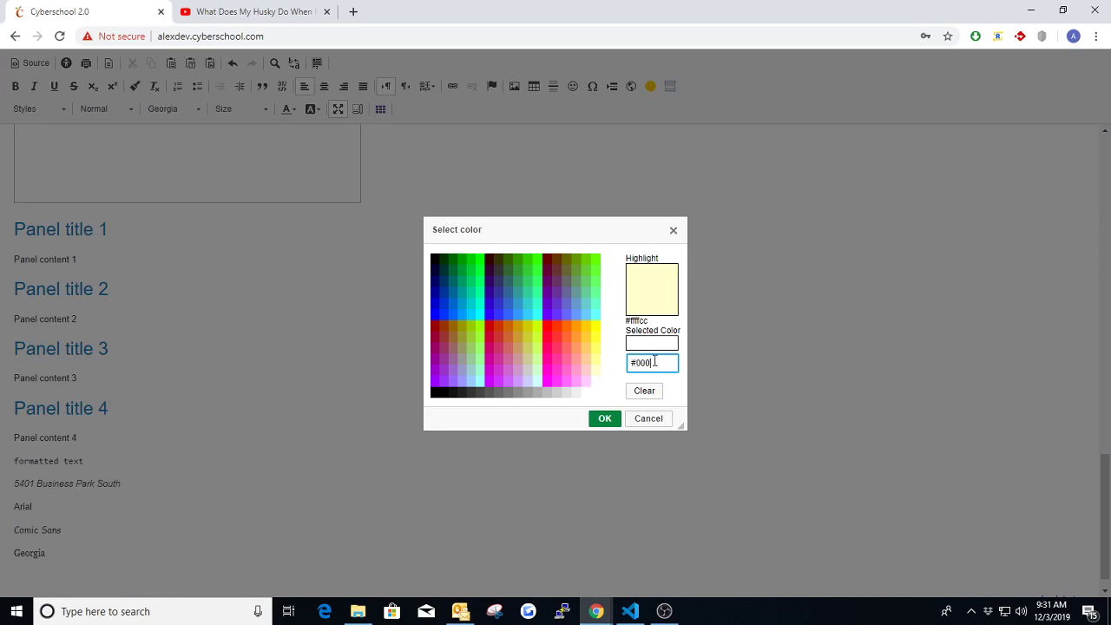
left_click(605, 418)
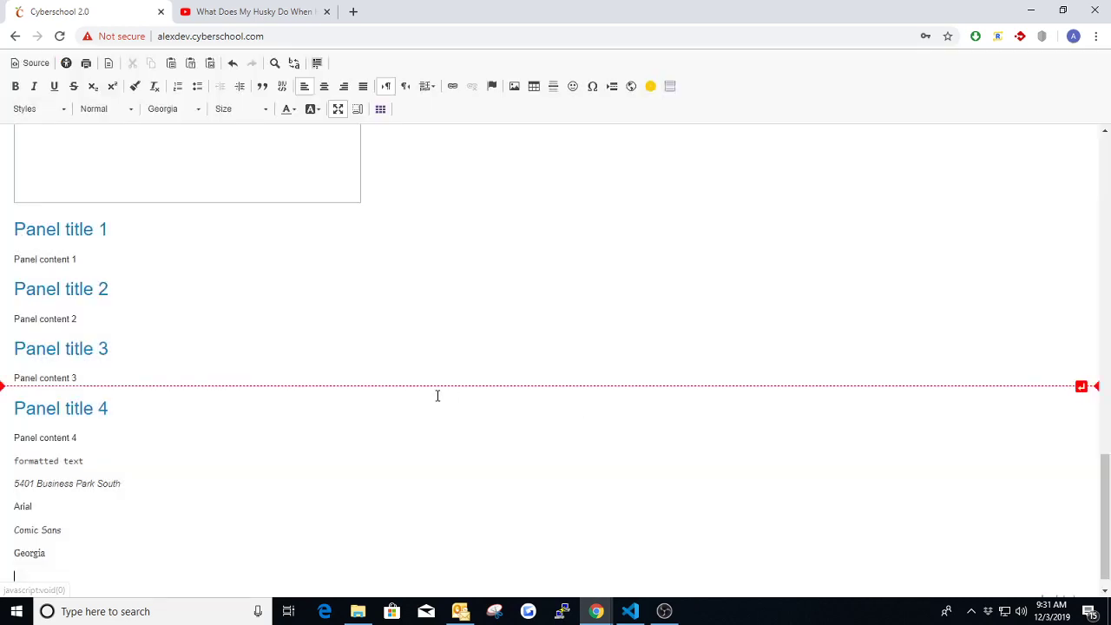
Step: Look at the background color palette and its custom color picker without choosing a color
left_click(313, 109)
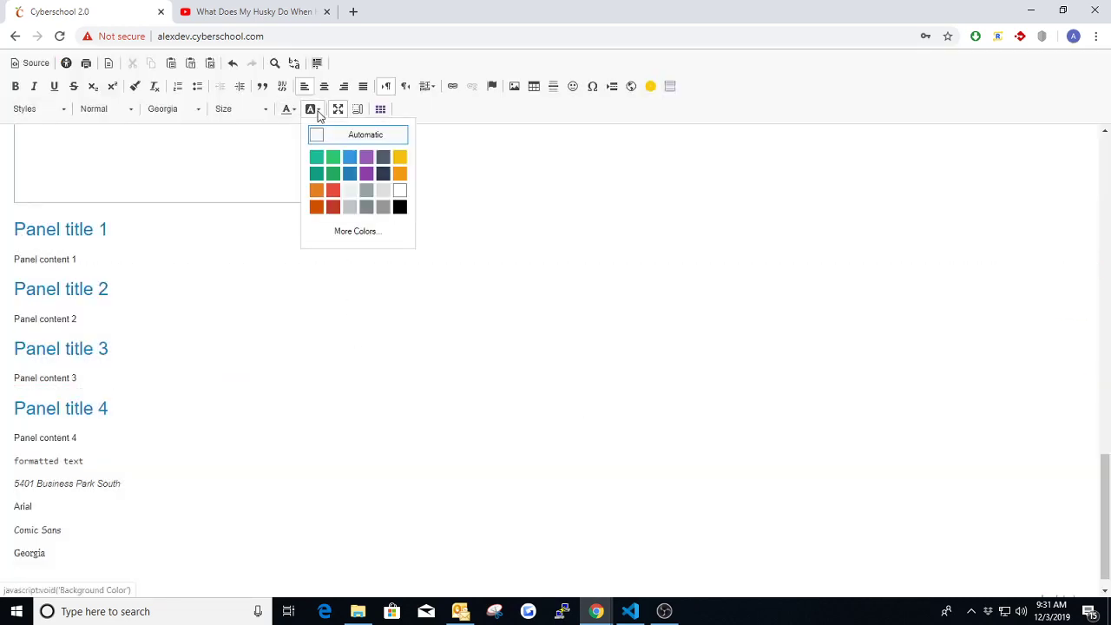
left_click(351, 231)
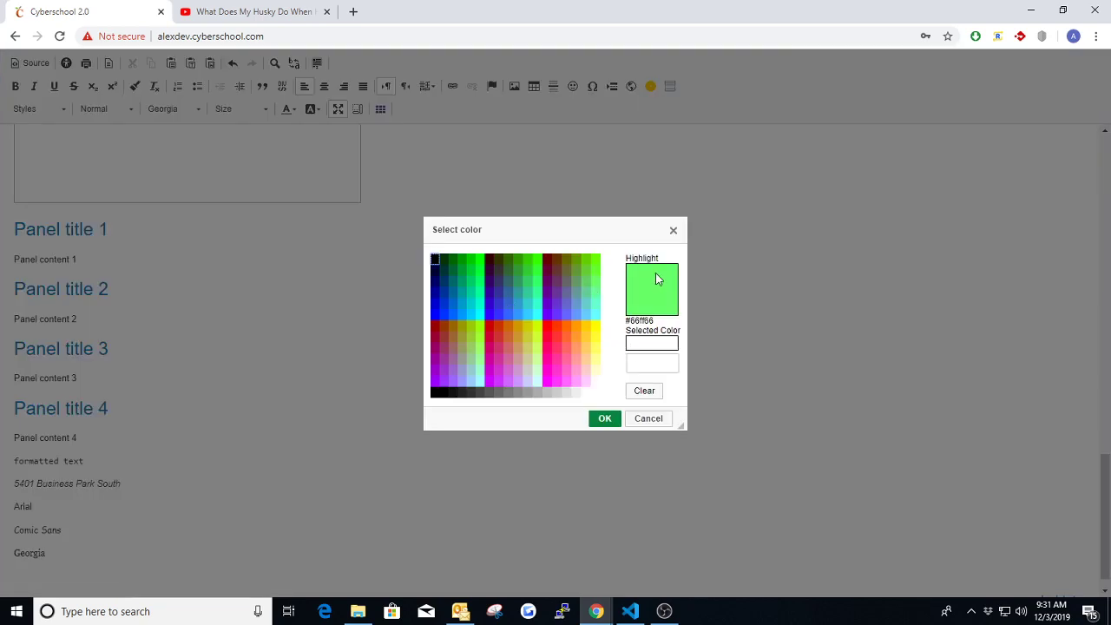
left_click(674, 230)
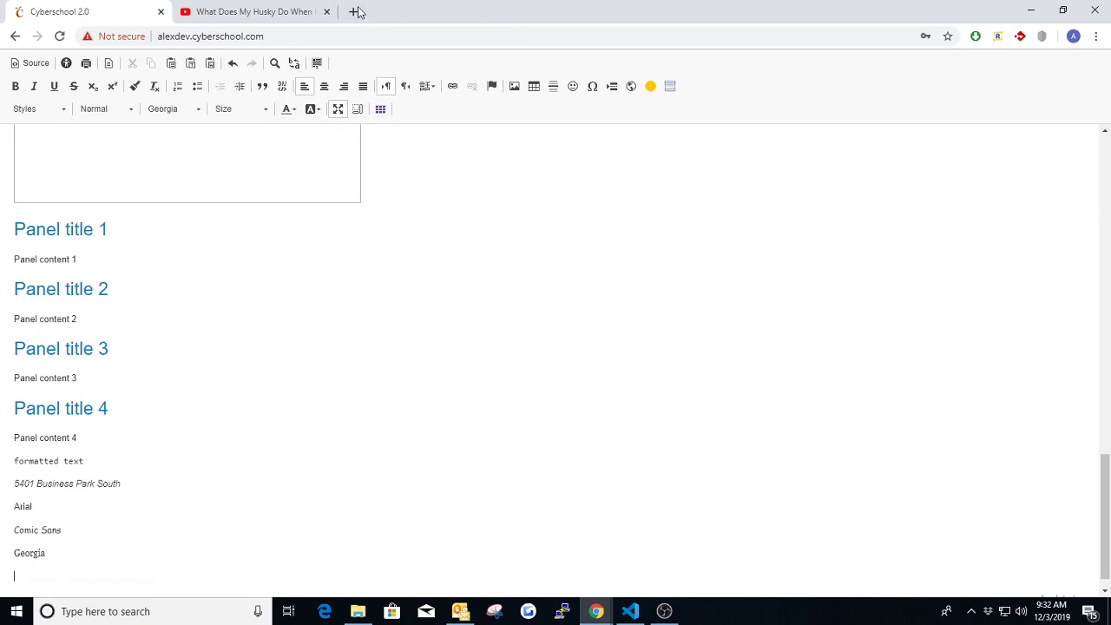
Step: Close the YouTube video's browser tab and turn on Show Blocks to outline the editor's content elements
left_click(327, 11)
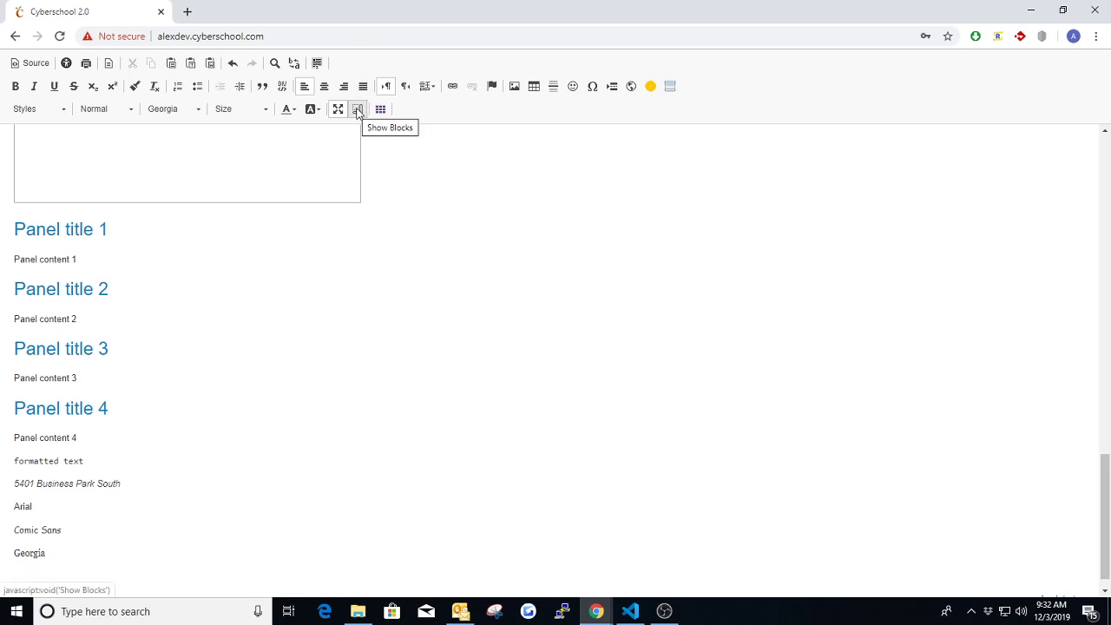
left_click(358, 109)
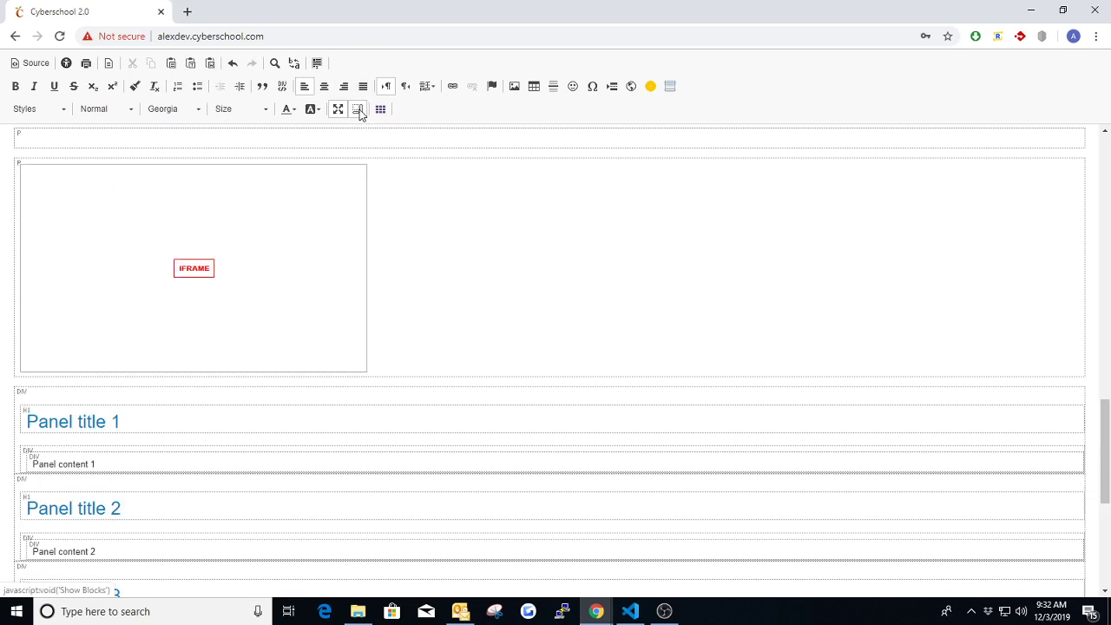
scroll(946, 332, "down", 3)
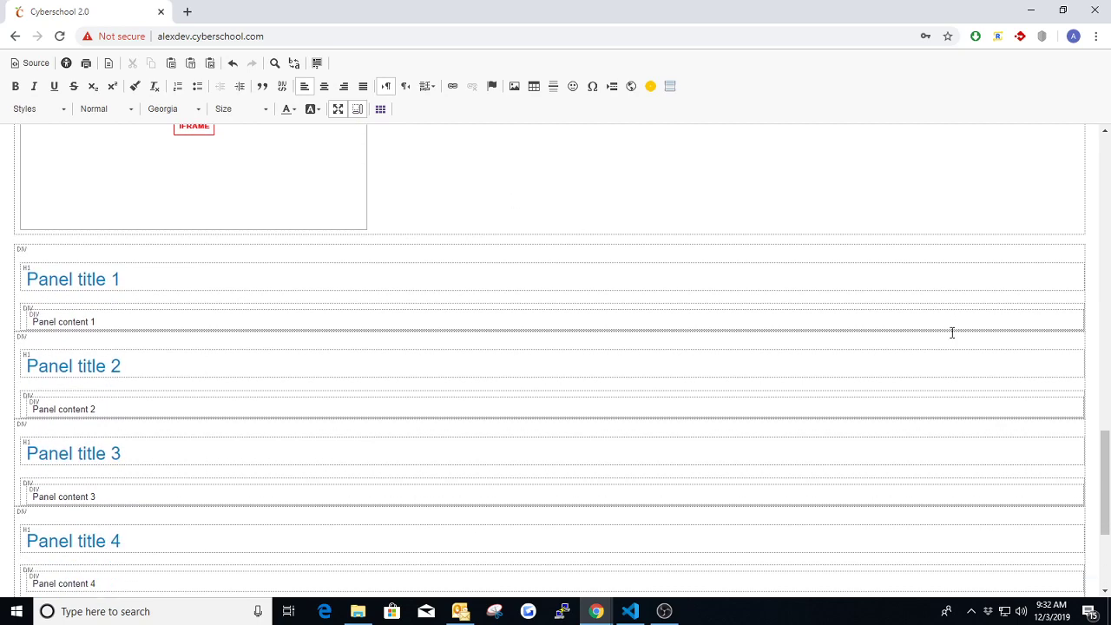
scroll(938, 337, "down", 1)
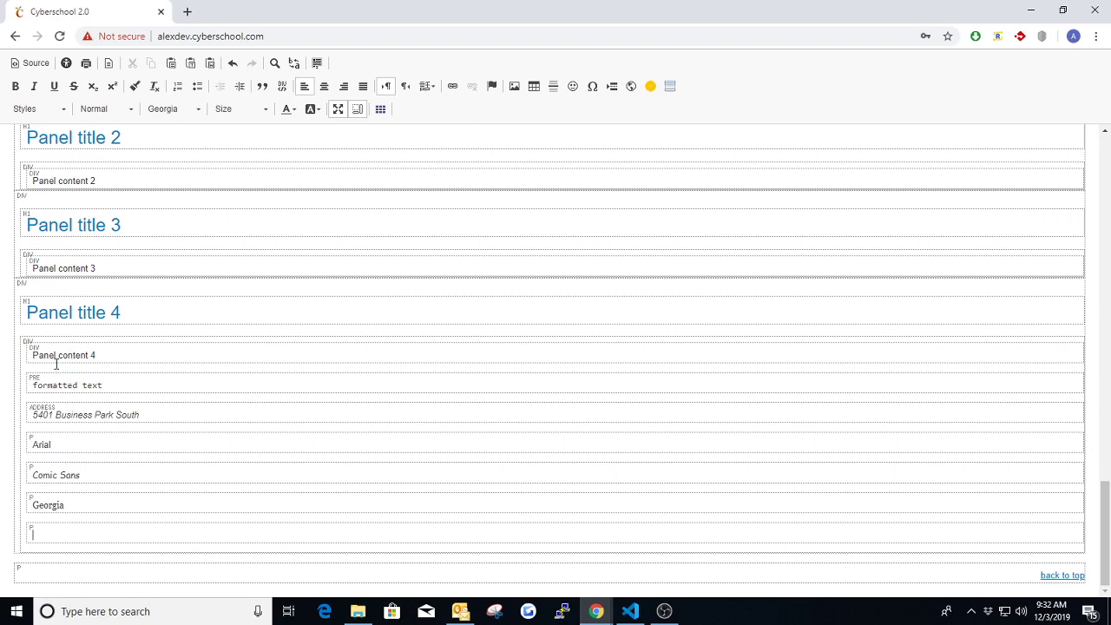
Step: Move the lines from "formatted text" through "Georgia" out of accordion panel 4 to a left-aligned paragraph directly below the accordion
left_click_drag(107, 356, 39, 355)
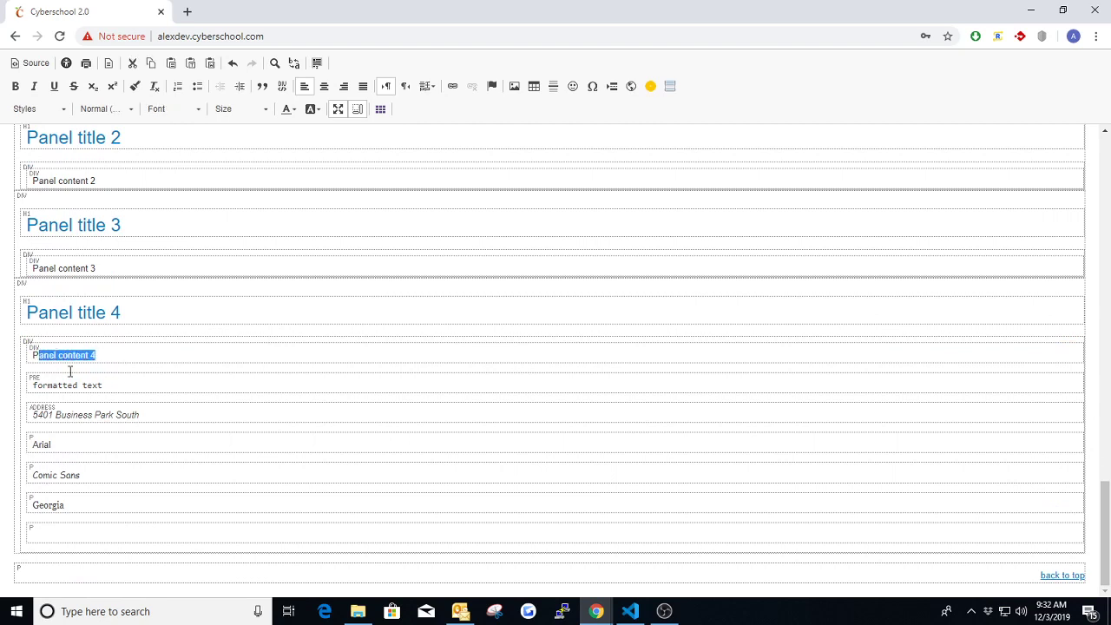
left_click_drag(123, 385, 33, 385)
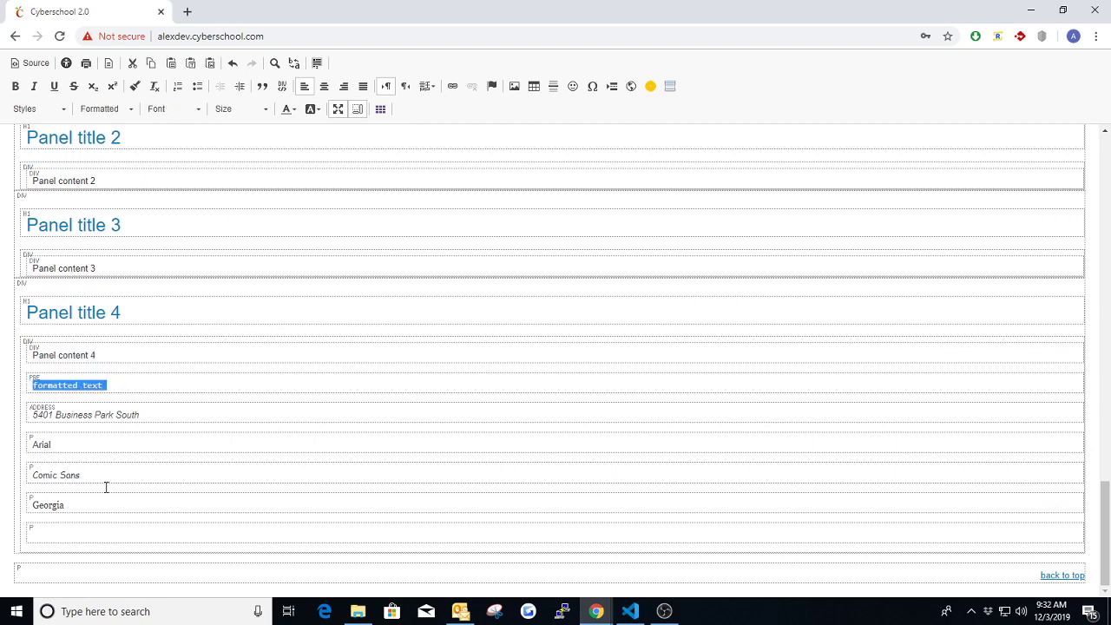
left_click_drag(66, 504, 30, 382)
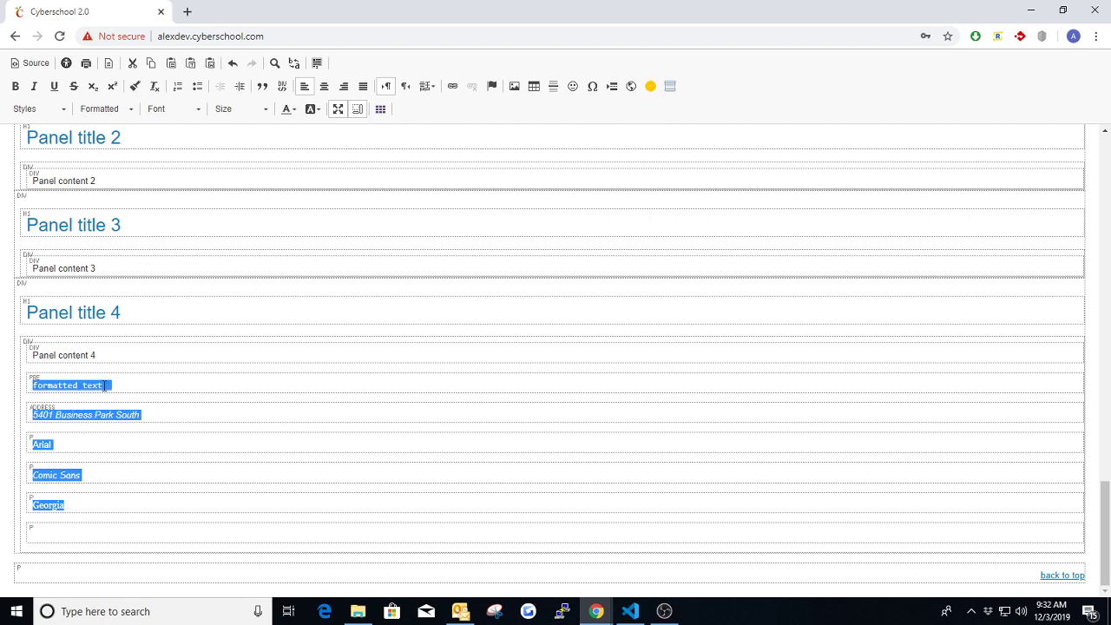
key("BackSpace")
left_click(36, 564)
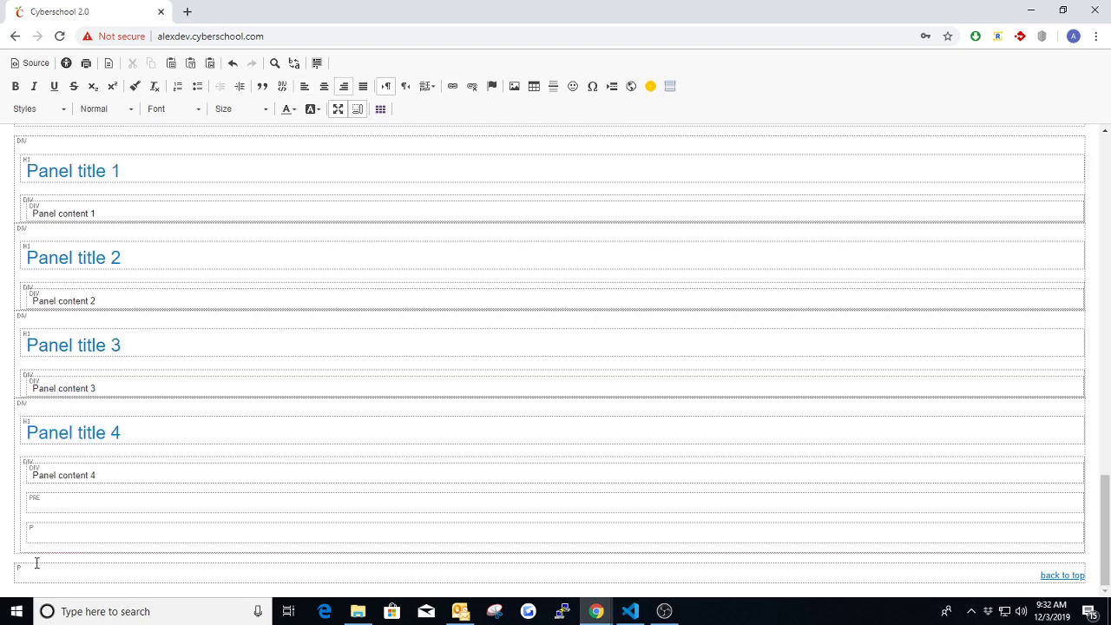
left_click(1070, 553)
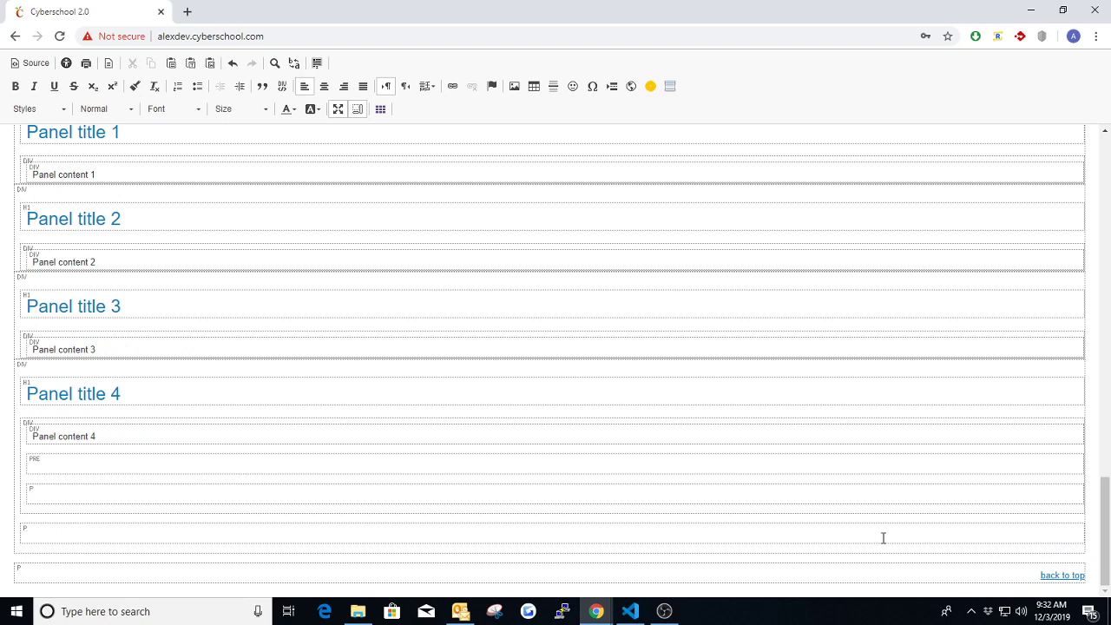
left_click(107, 565)
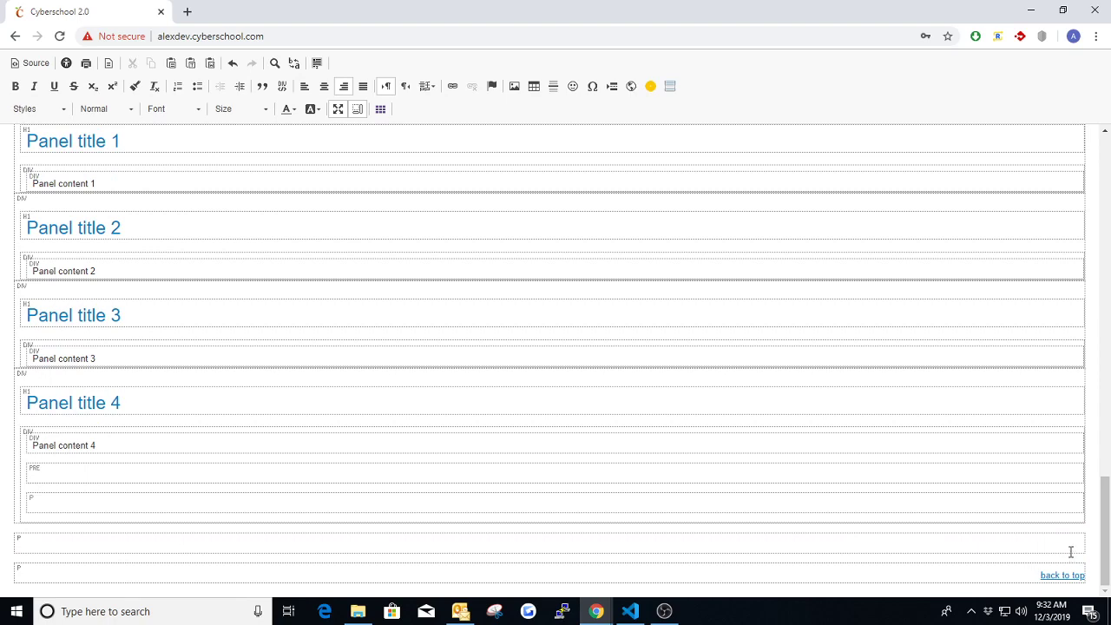
left_click(308, 89)
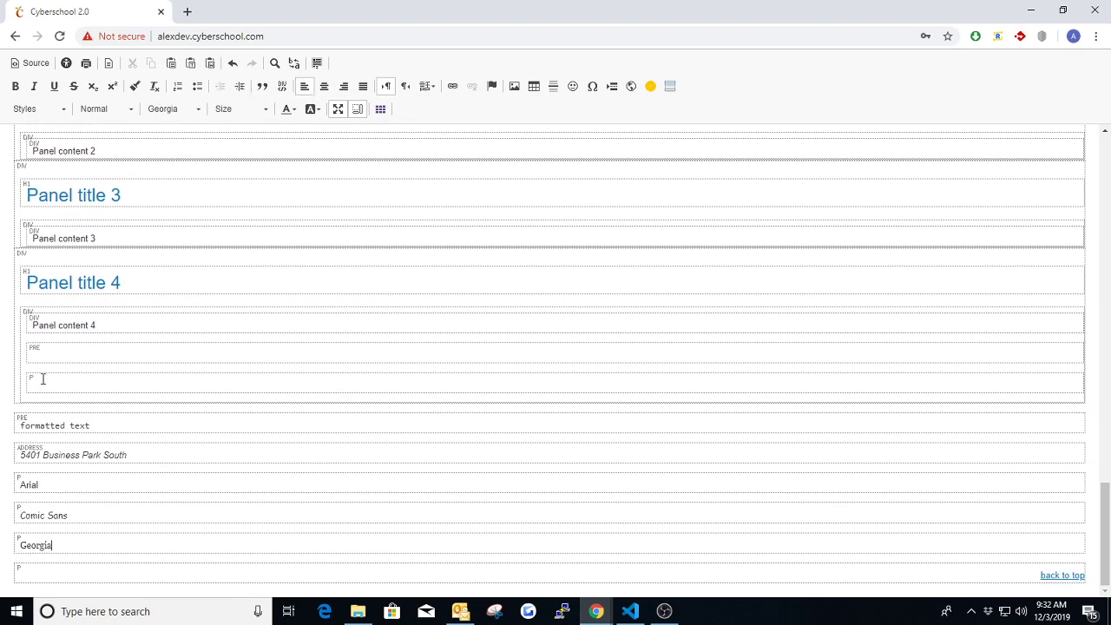
Step: Delete the empty paragraph and the empty preformatted block left under "Panel content 4"
left_click(46, 382)
key("BackSpace")
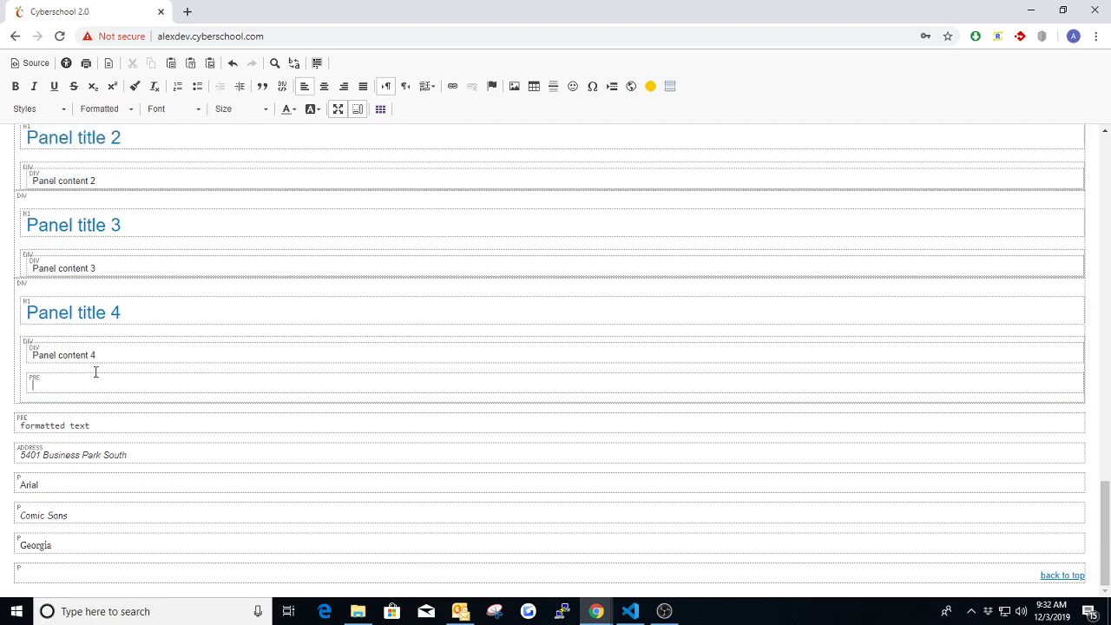
key("BackSpace")
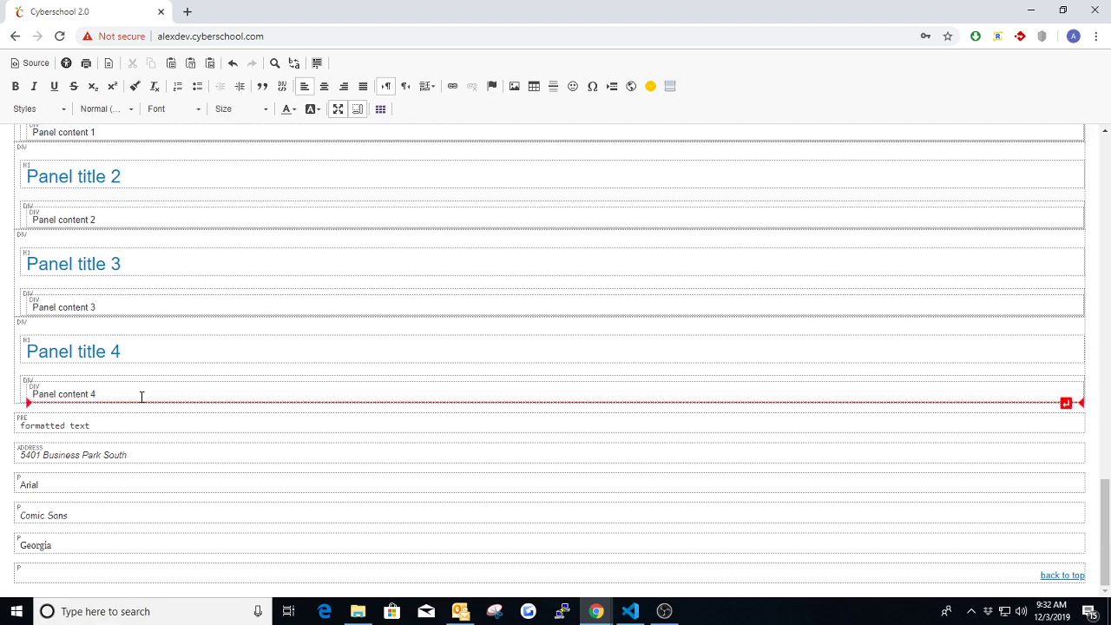
Step: Examine the block outlines of the accordion, IFrame, captioned table and image, including the element type of the "Captioned Table" heading
scroll(142, 394, "up", 3)
scroll(141, 399, "up", 3)
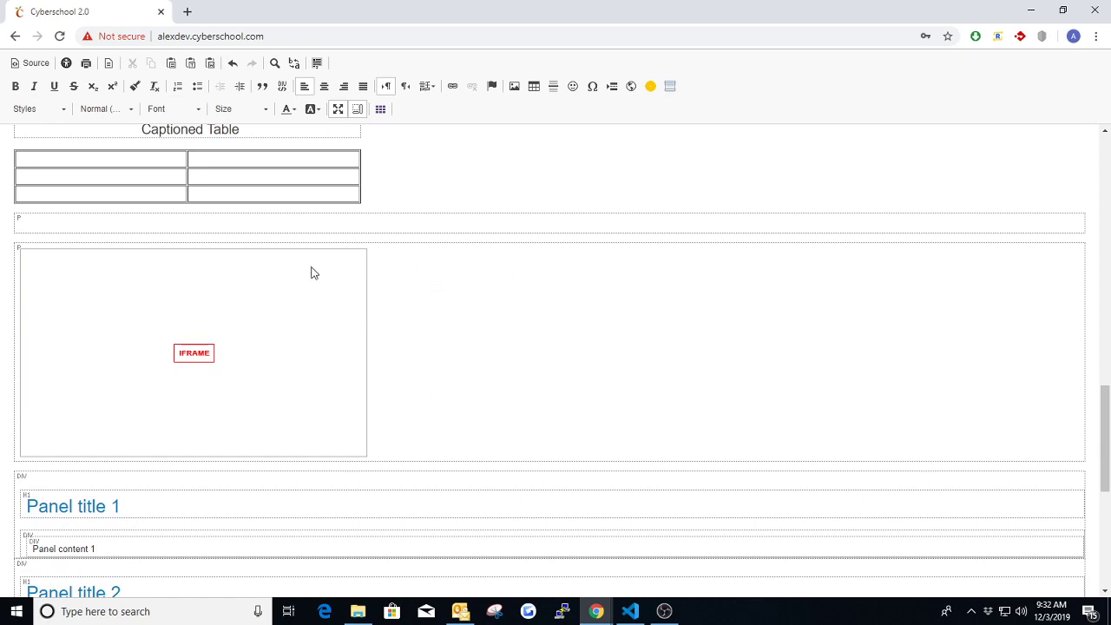
scroll(97, 299, "up", 2)
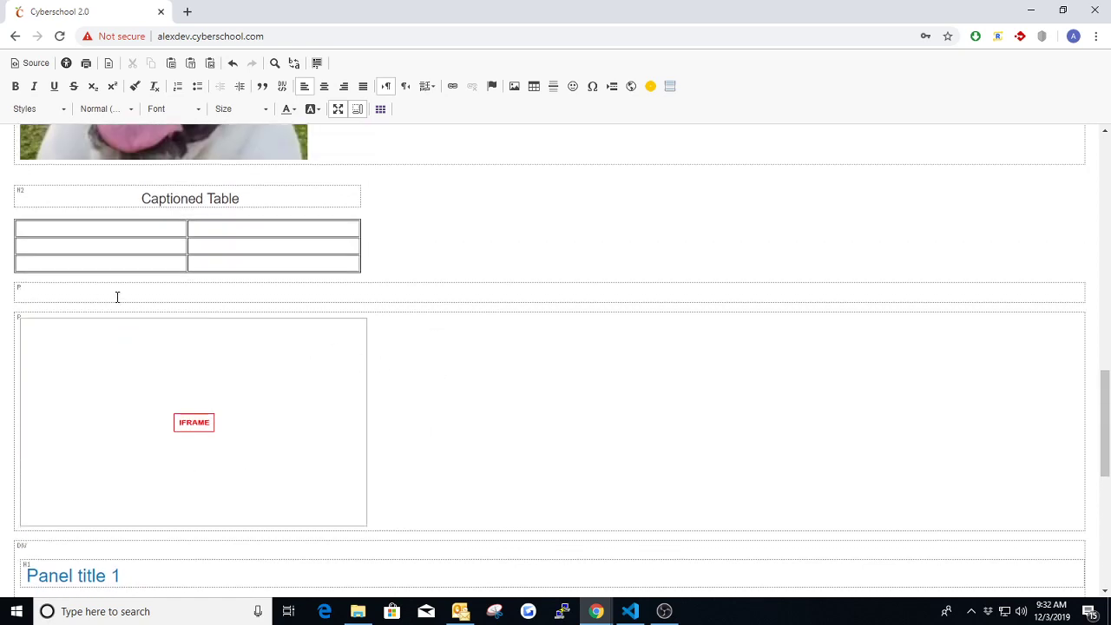
scroll(174, 288, "up", 2)
left_click_drag(252, 269, 142, 270)
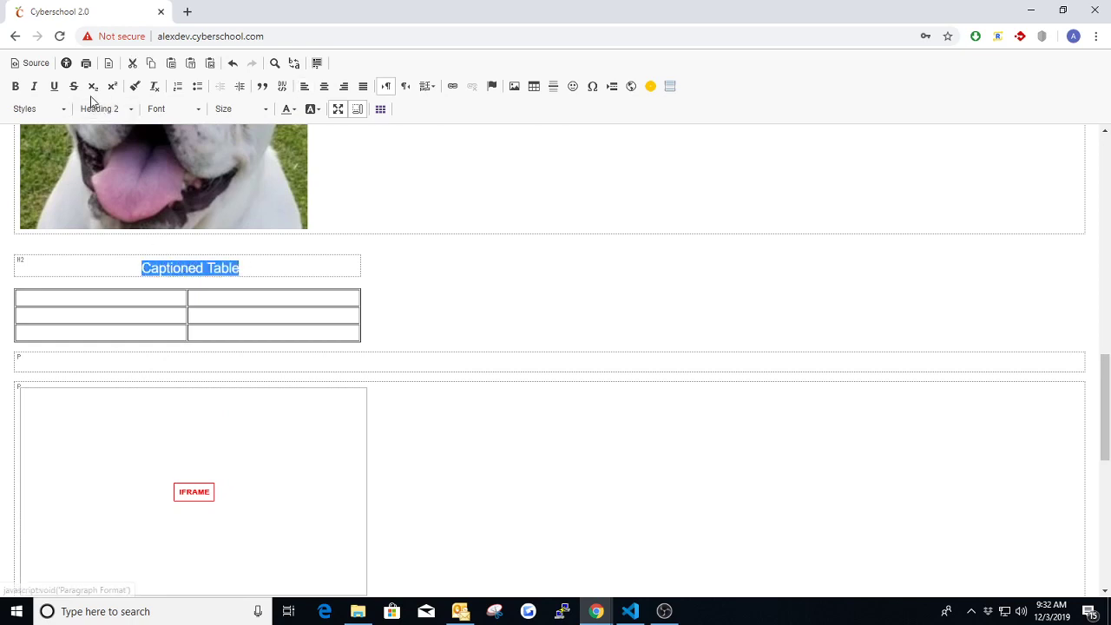
scroll(87, 321, "up", 5)
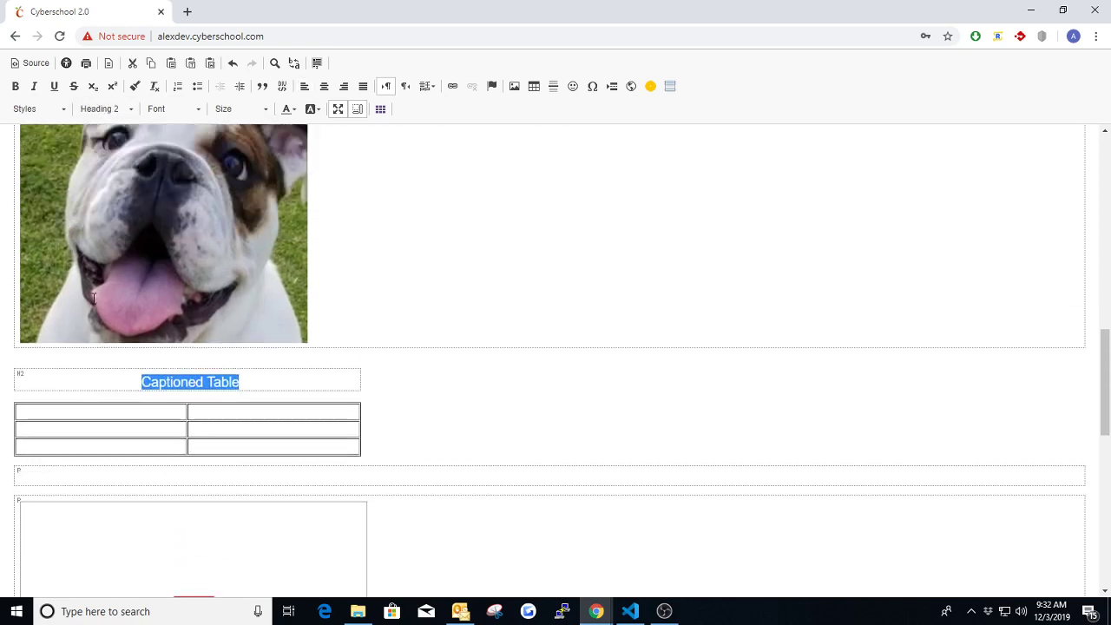
scroll(104, 351, "up", 1)
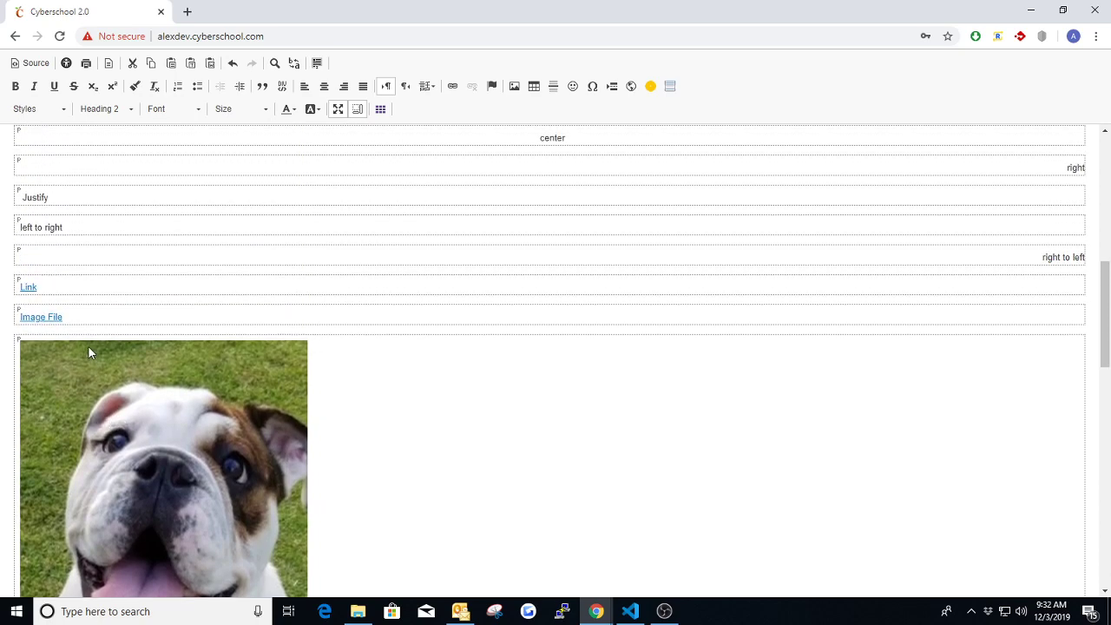
Step: Examine the block outlines of the alignment lines, gray special container, blockquote, lists and styled text at the document's beginning
scroll(139, 310, "up", 3)
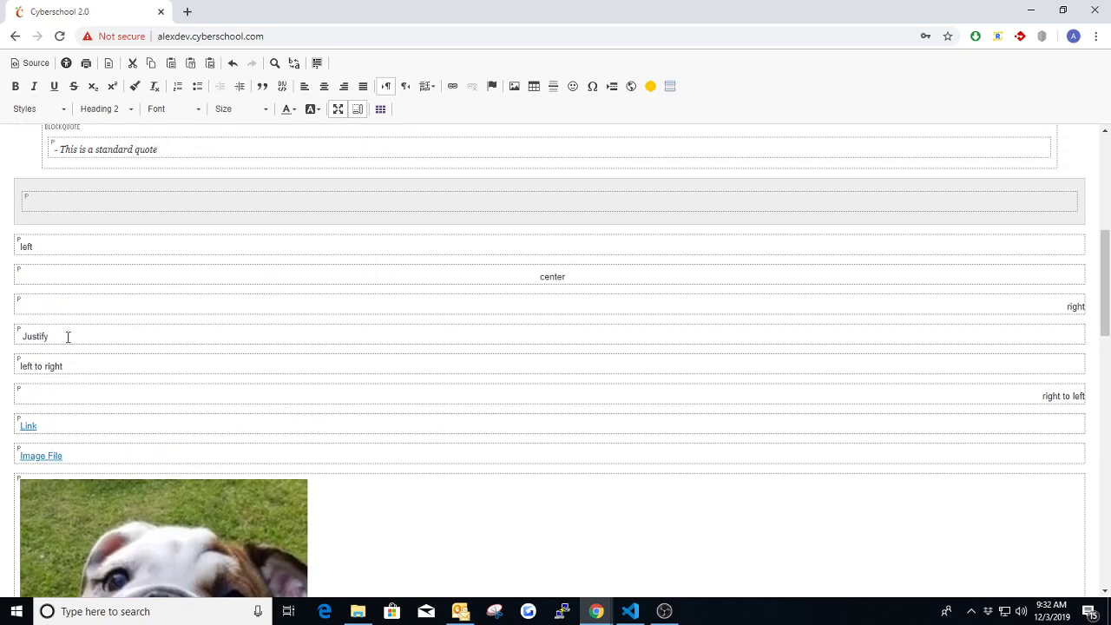
scroll(34, 328, "up", 1)
left_click(53, 336)
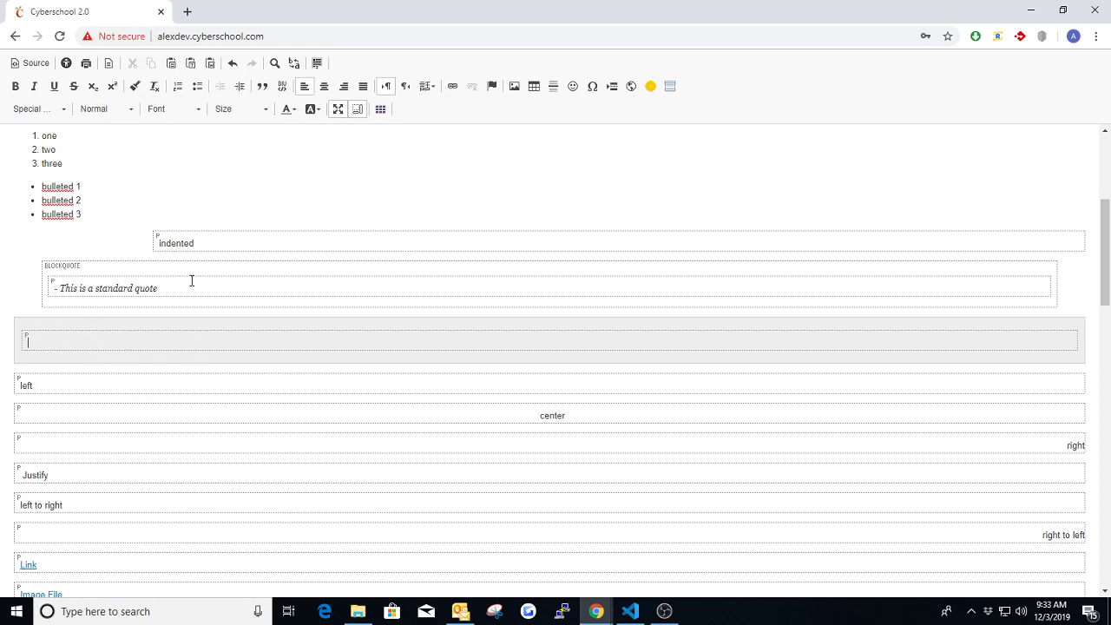
left_click_drag(169, 291, 54, 288)
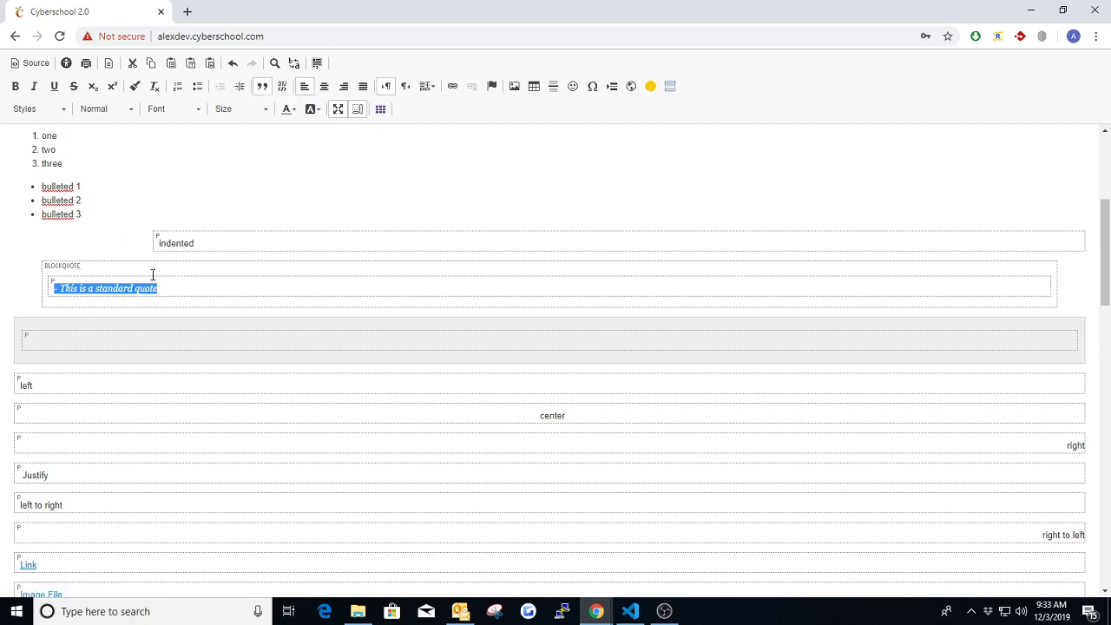
scroll(153, 274, "up", 5)
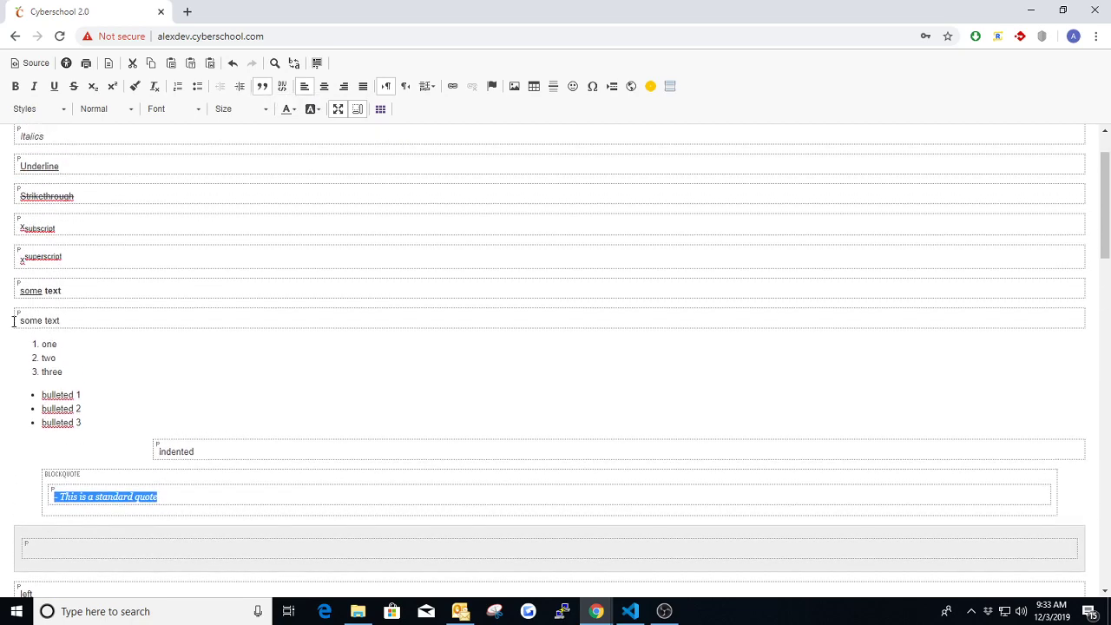
scroll(14, 321, "up", 2)
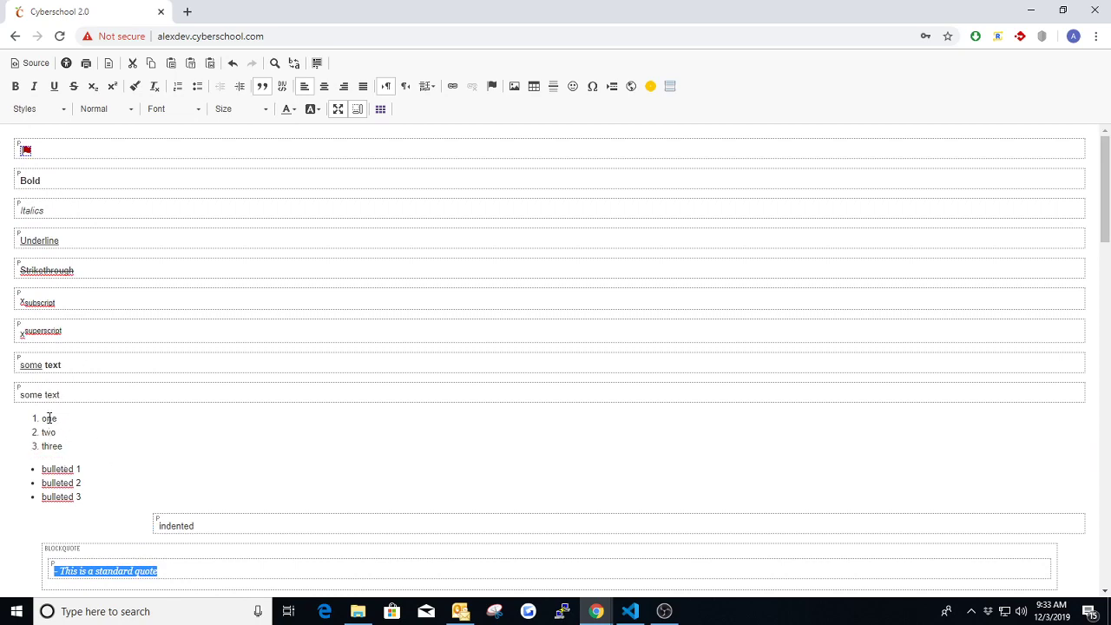
scroll(842, 333, "down", 2)
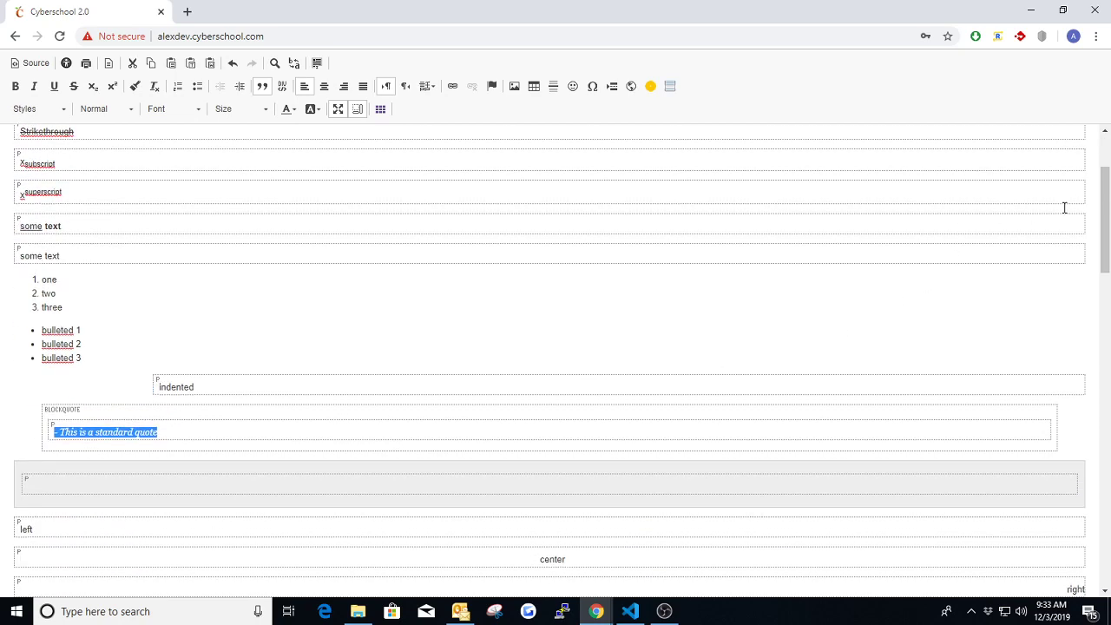
Step: Add an empty paragraph below the "Georgia" line near the end of the document
left_click_drag(1100, 209, 1103, 558)
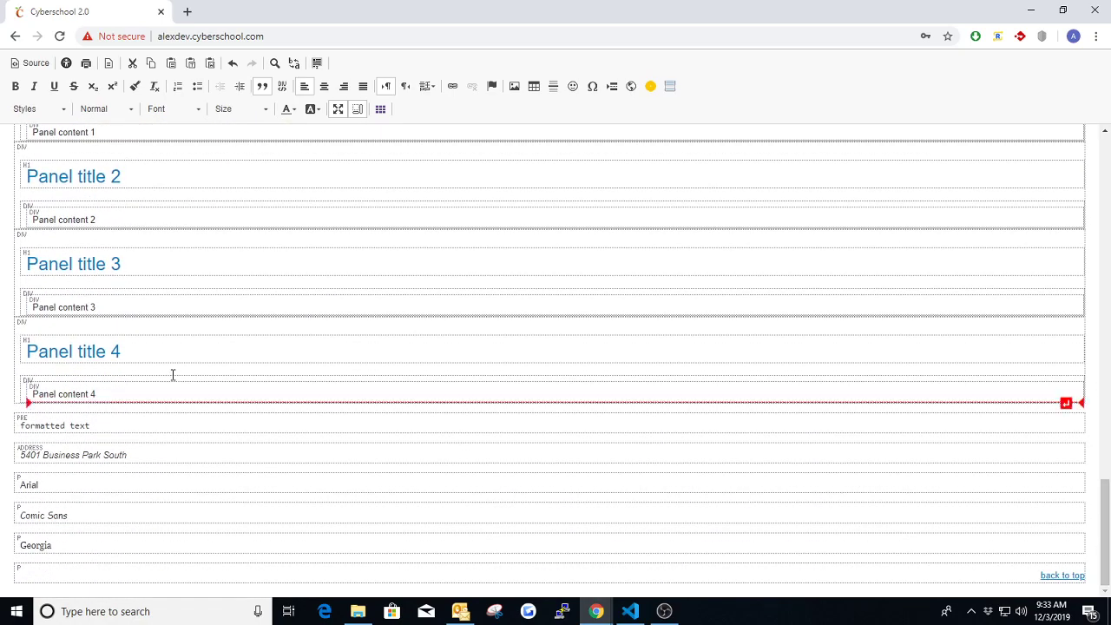
scroll(104, 347, "up", 1)
scroll(57, 234, "up", 1)
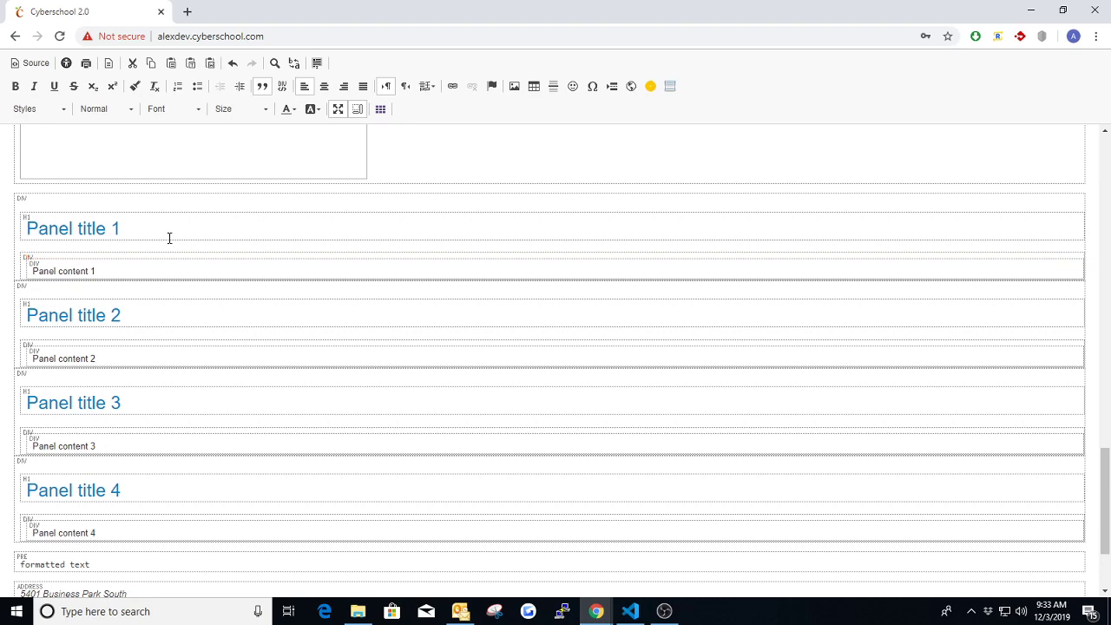
scroll(139, 429, "down", 3)
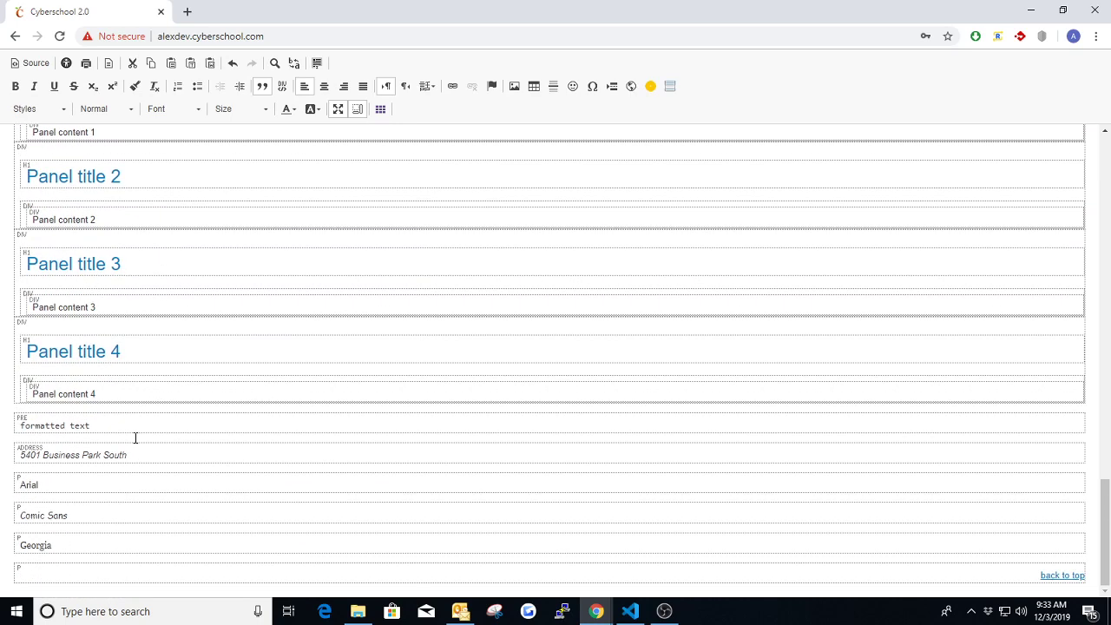
left_click(38, 571)
left_click(481, 536)
key("Return")
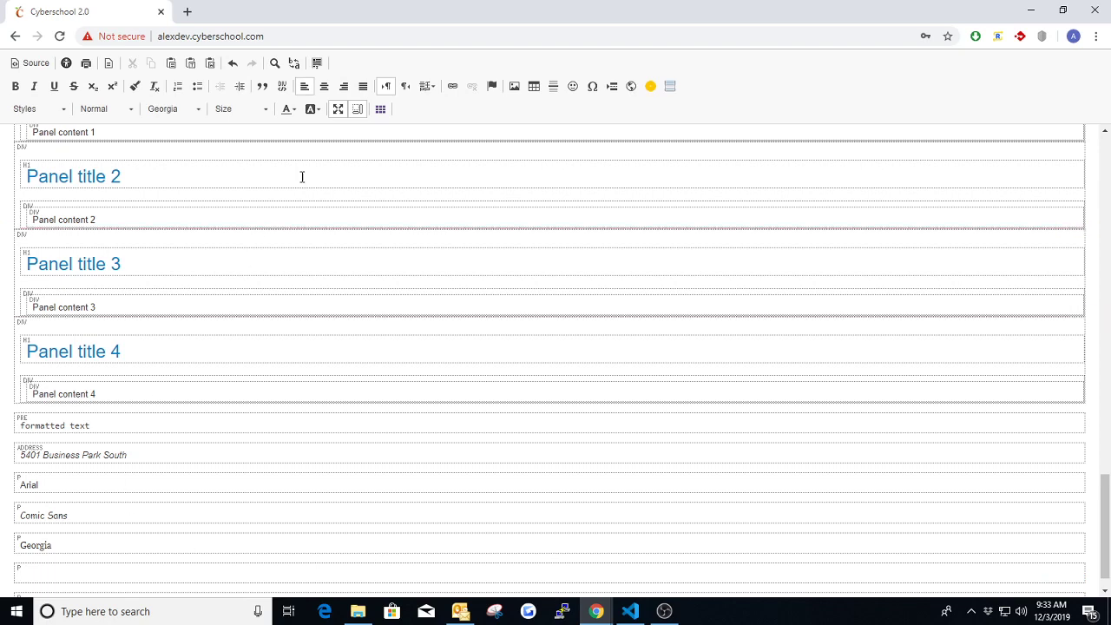
Step: Insert a Bootstrap grid with 3 columns and 2 rows in the empty paragraph below the "Georgia" line
left_click(382, 109)
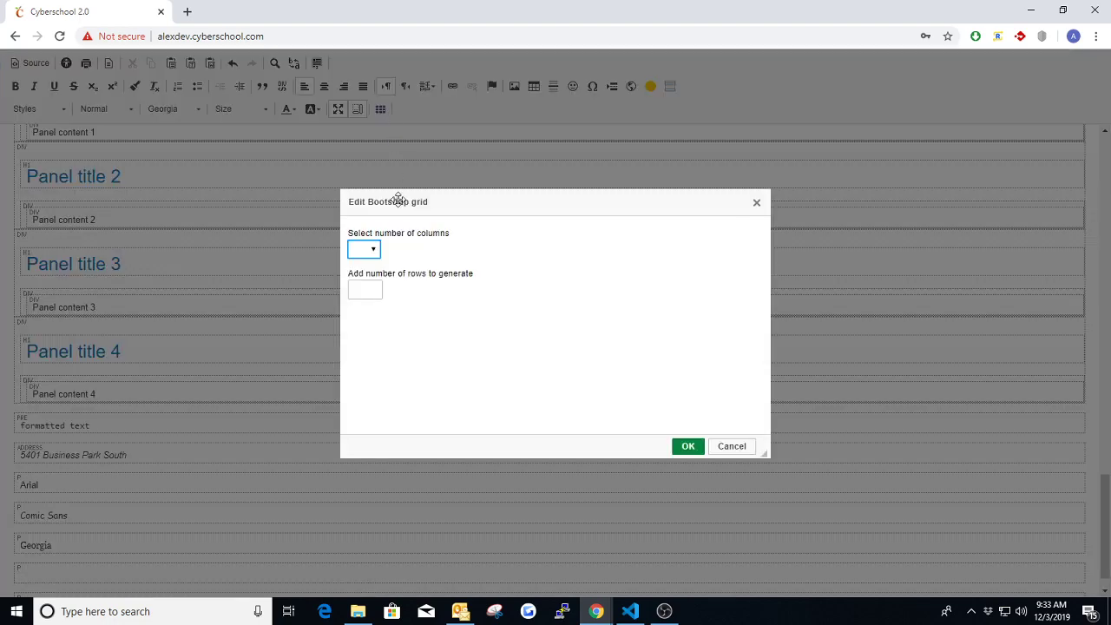
left_click(375, 251)
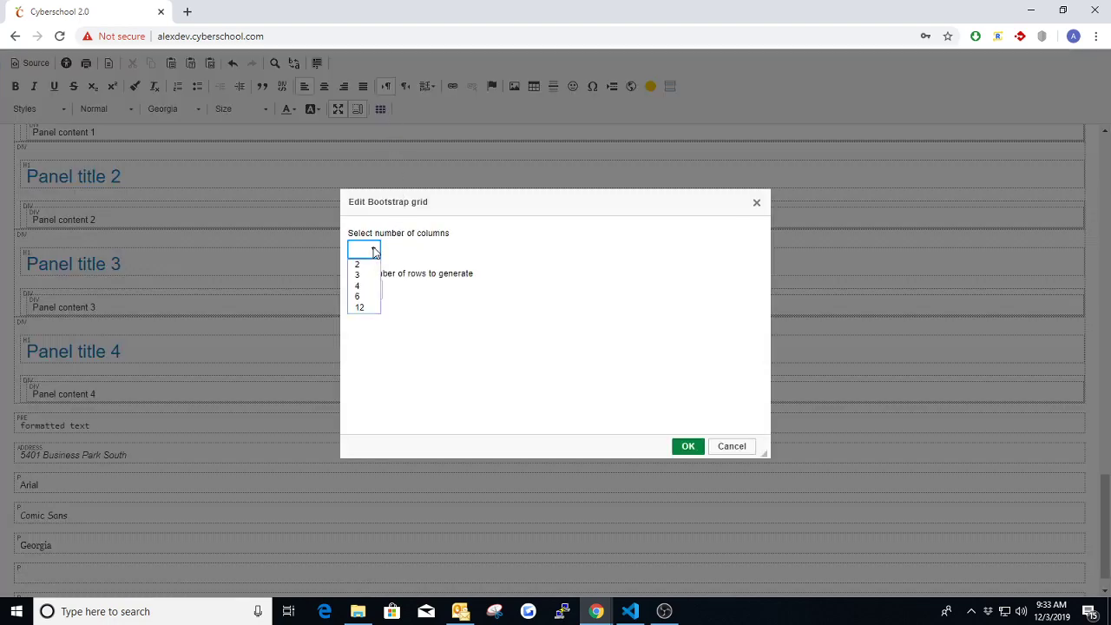
left_click(359, 275)
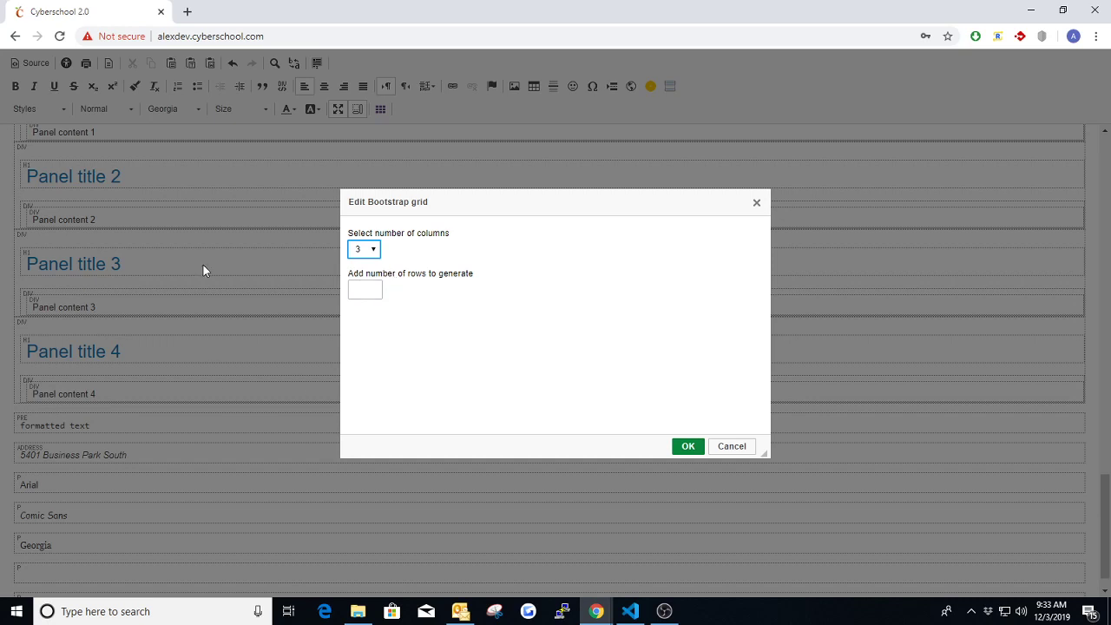
left_click(374, 288)
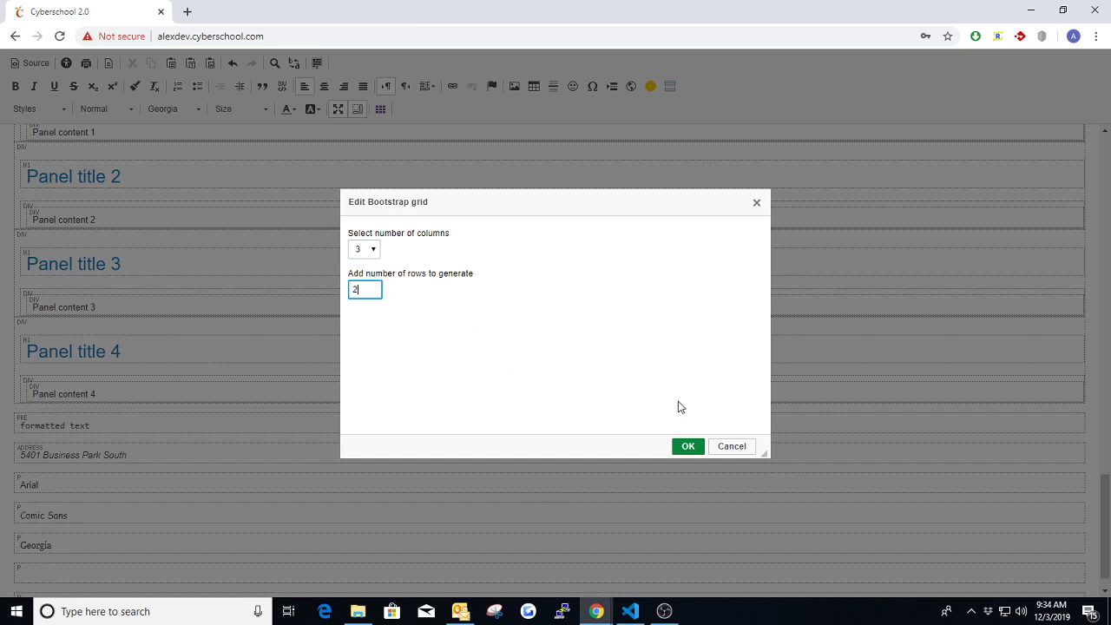
left_click(688, 447)
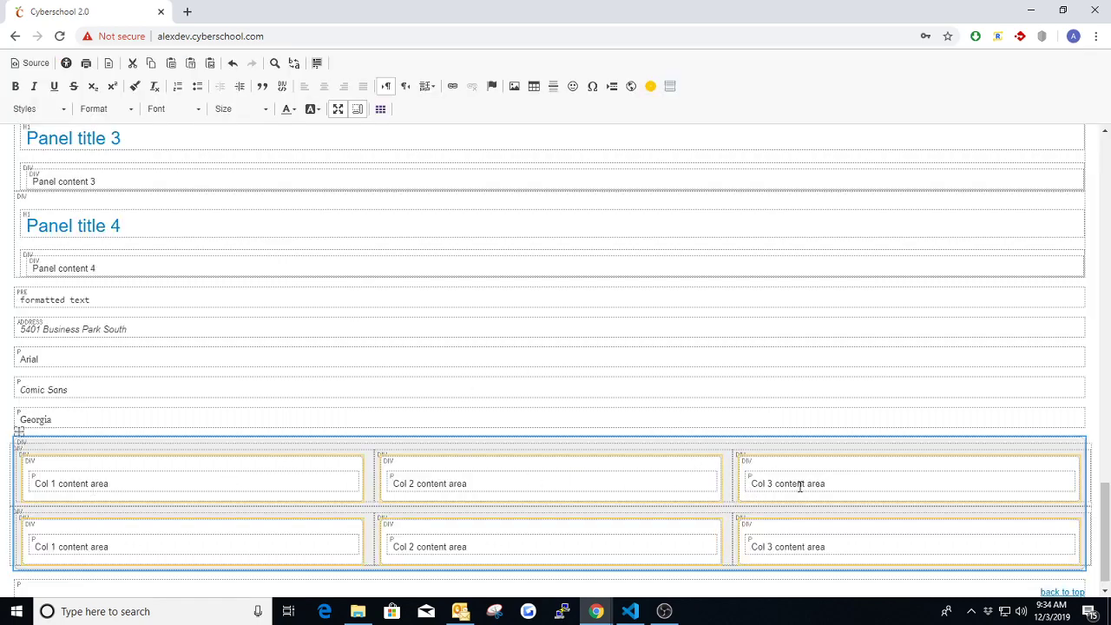
left_click_drag(148, 488, 51, 486)
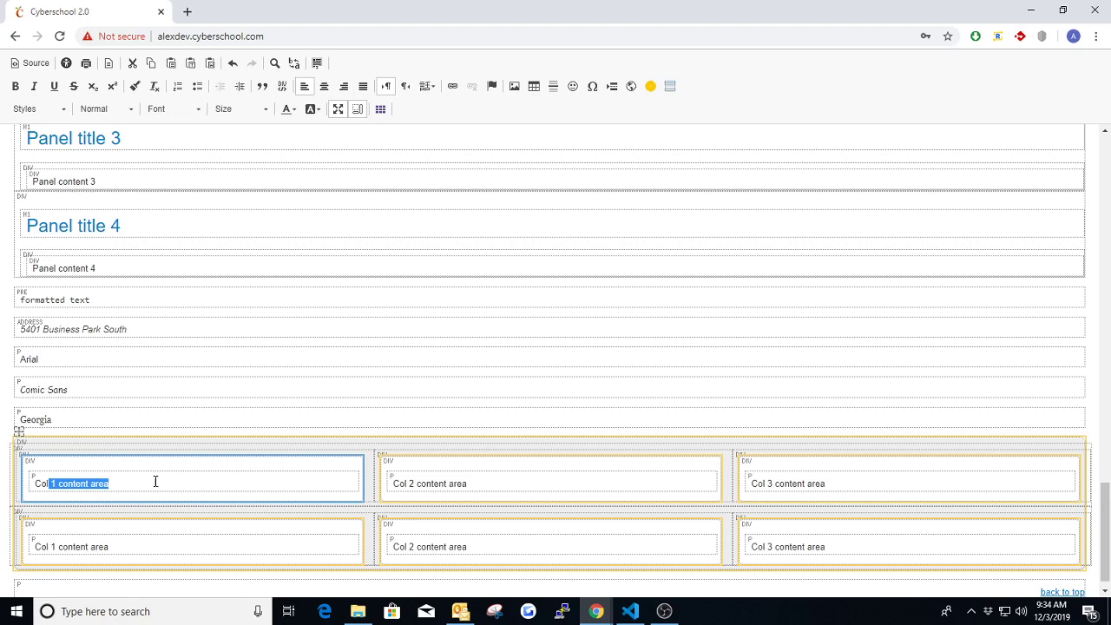
left_click(144, 489)
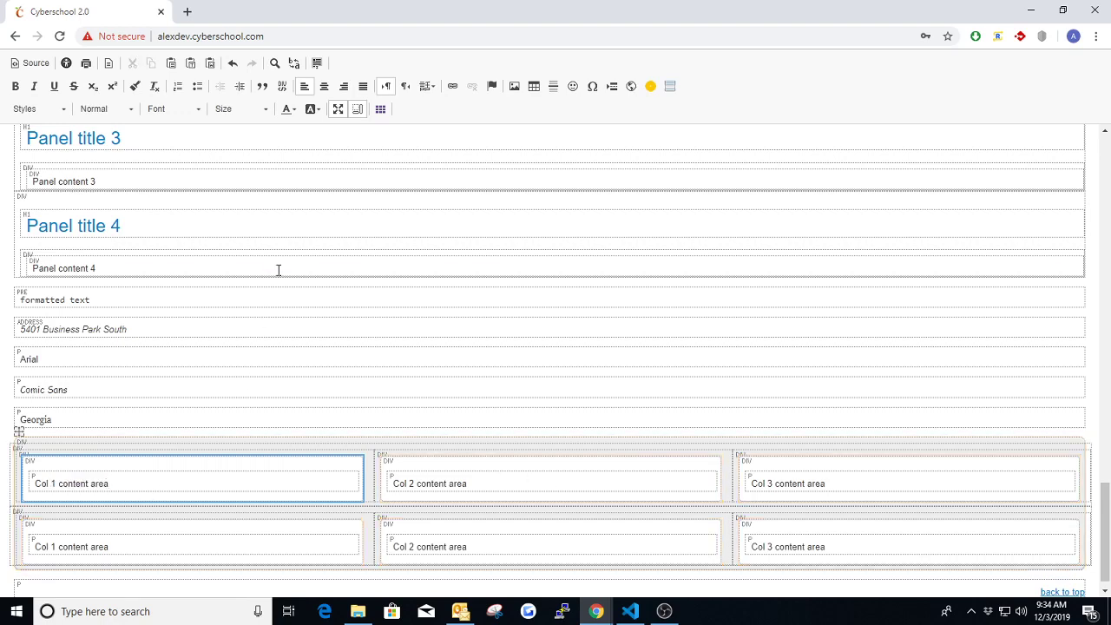
Step: Leave the maximized editor view, title the text box "Training Text Editor" and save it
left_click(339, 109)
scroll(511, 397, "down", 1)
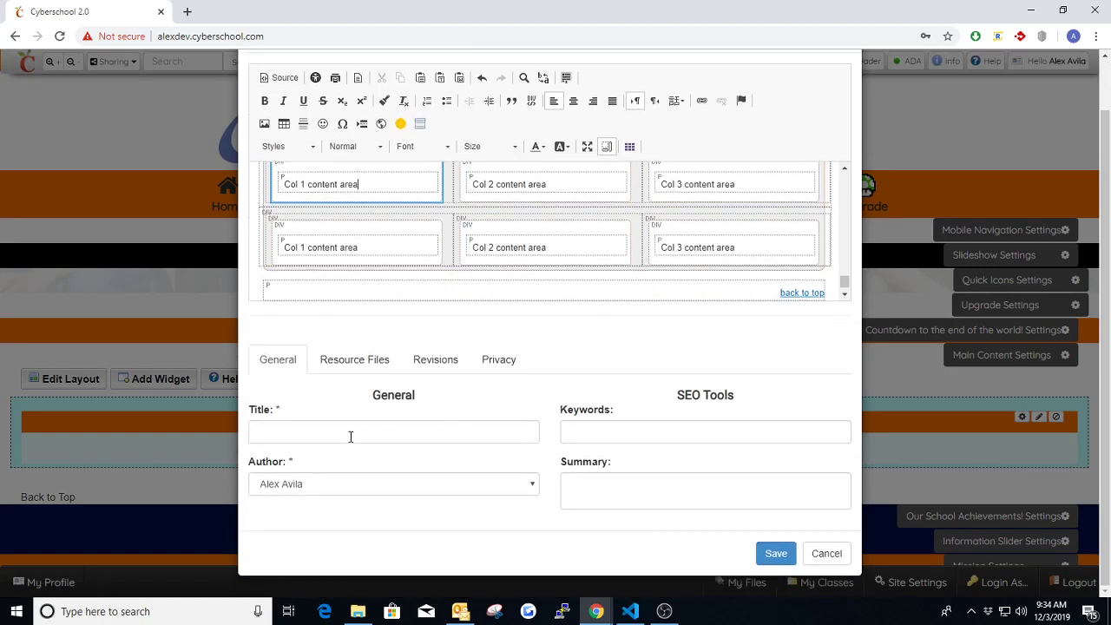
left_click(343, 432)
type("Training")
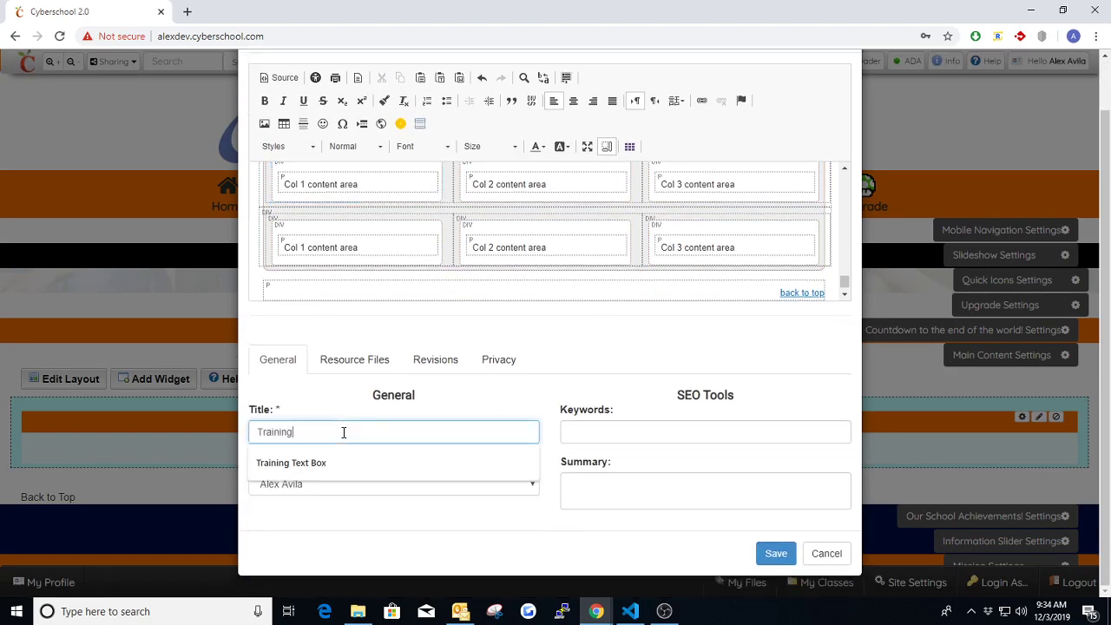
type(" Text Editor")
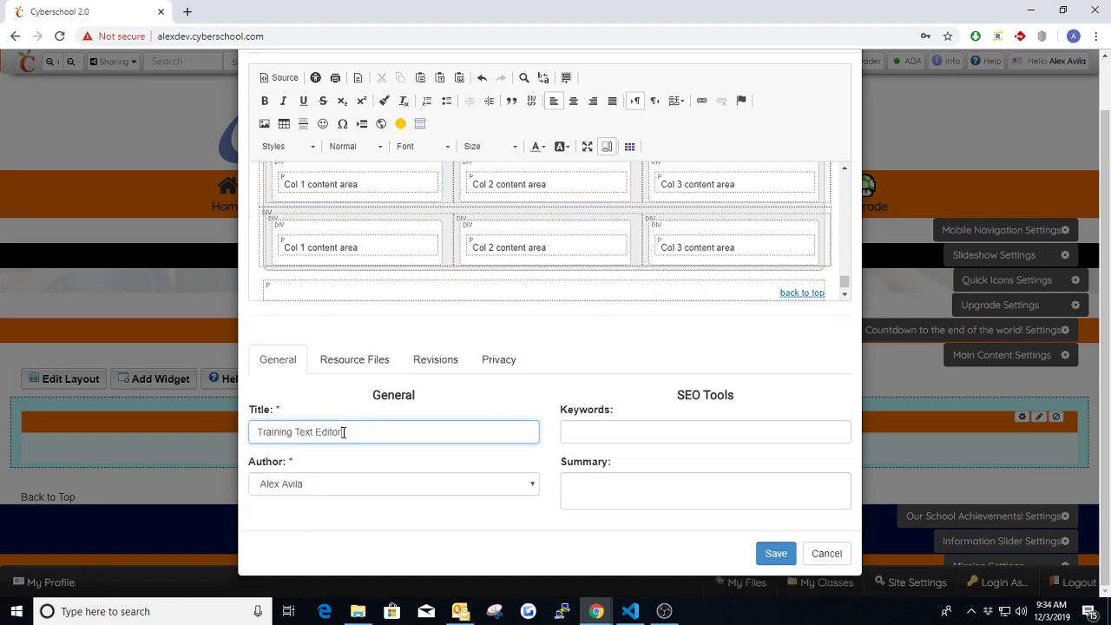
left_click(776, 553)
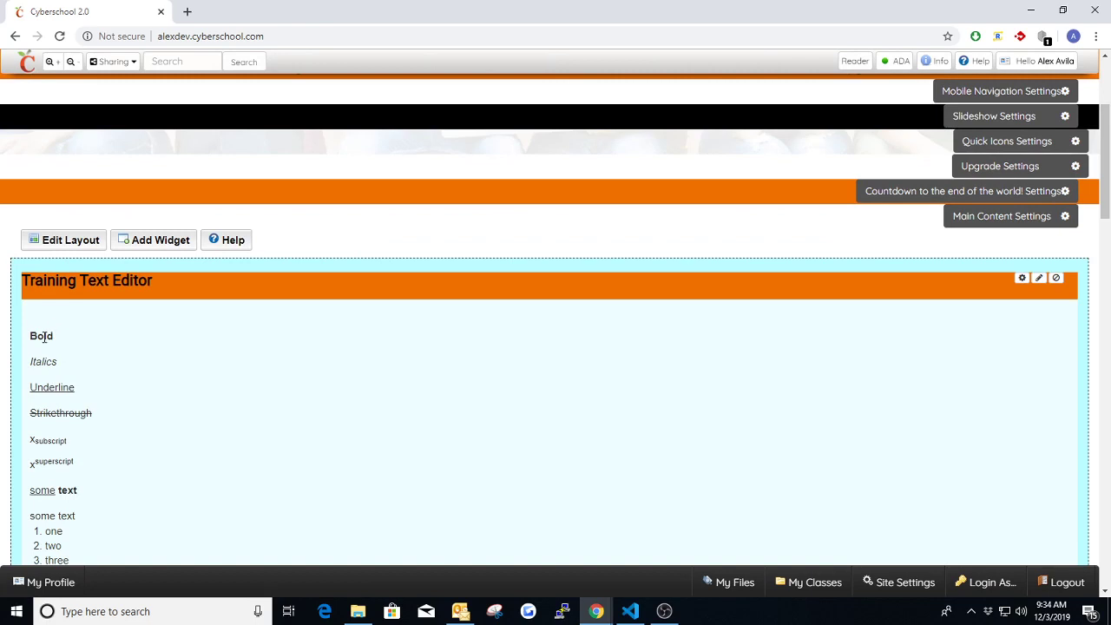
Step: Examine the saved text box on the page, from the styled text and lists through the quote, special container and alignment lines
scroll(55, 343, "down", 1)
scroll(76, 318, "down", 1)
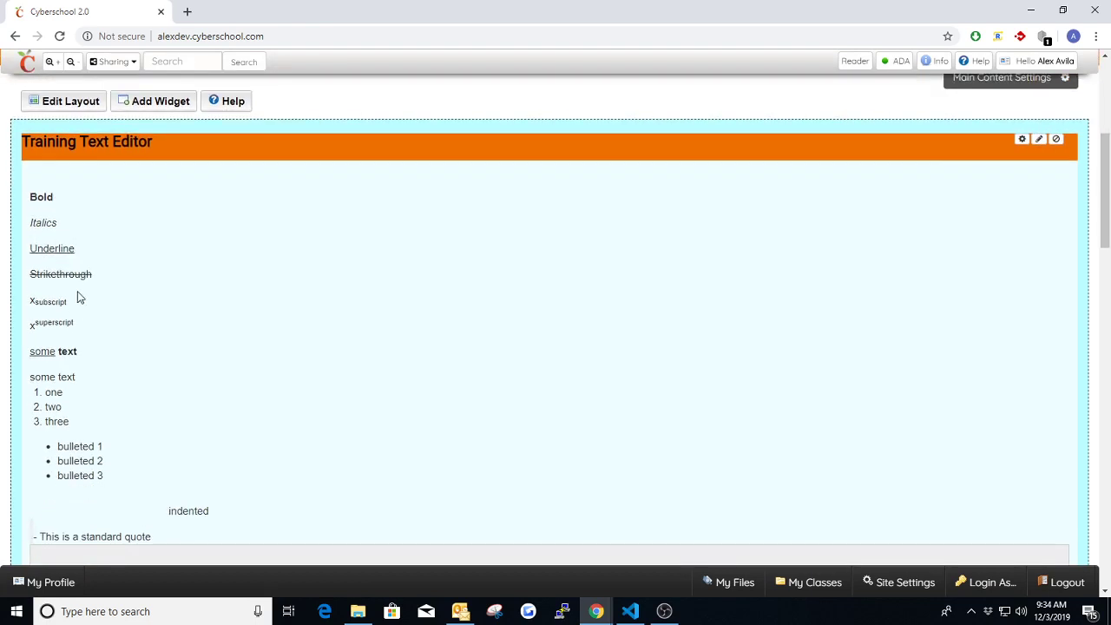
scroll(54, 323, "down", 1)
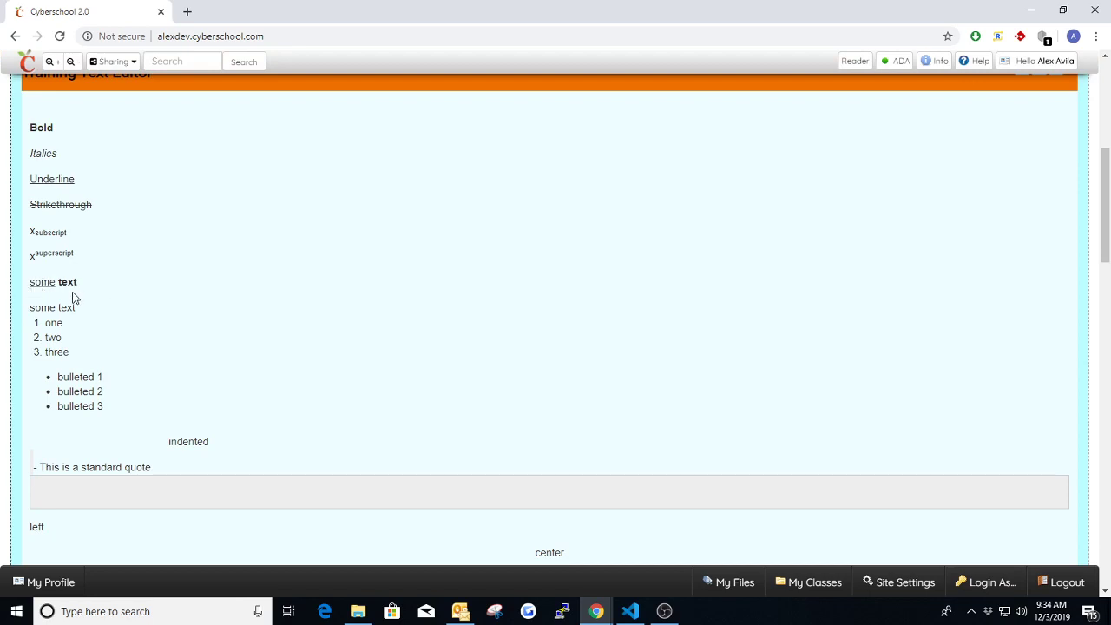
scroll(75, 322, "down", 1)
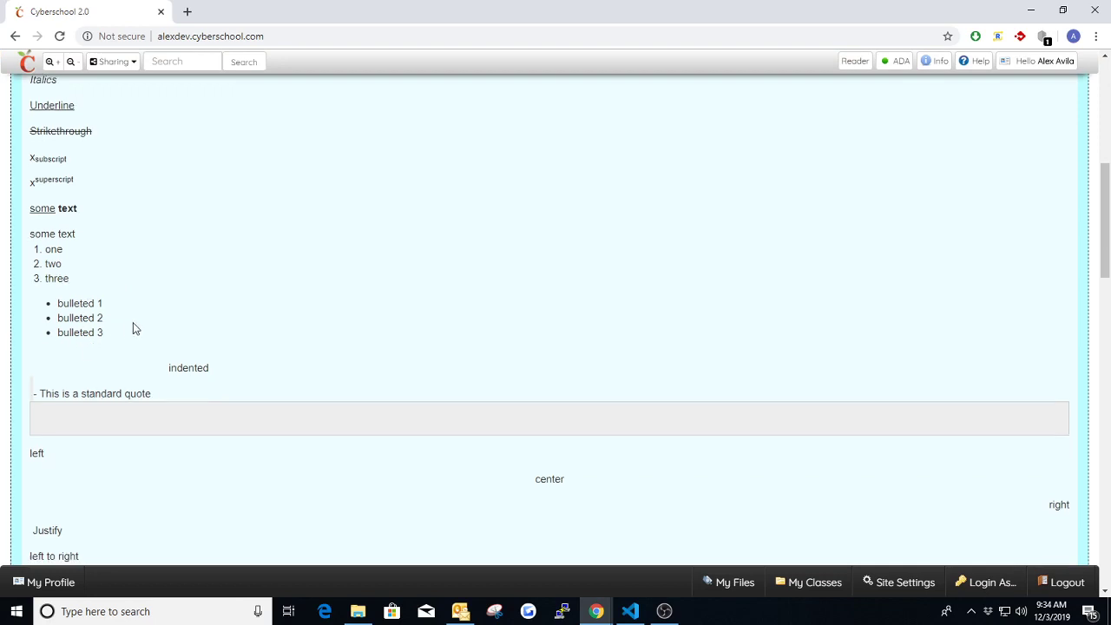
scroll(134, 325, "down", 1)
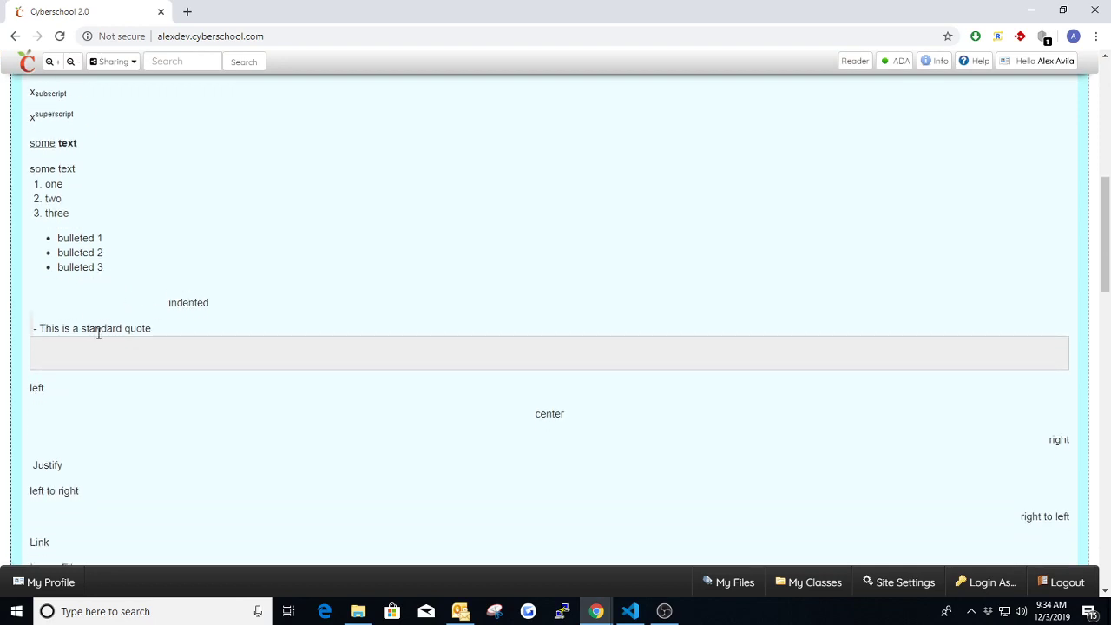
scroll(75, 330, "down", 1)
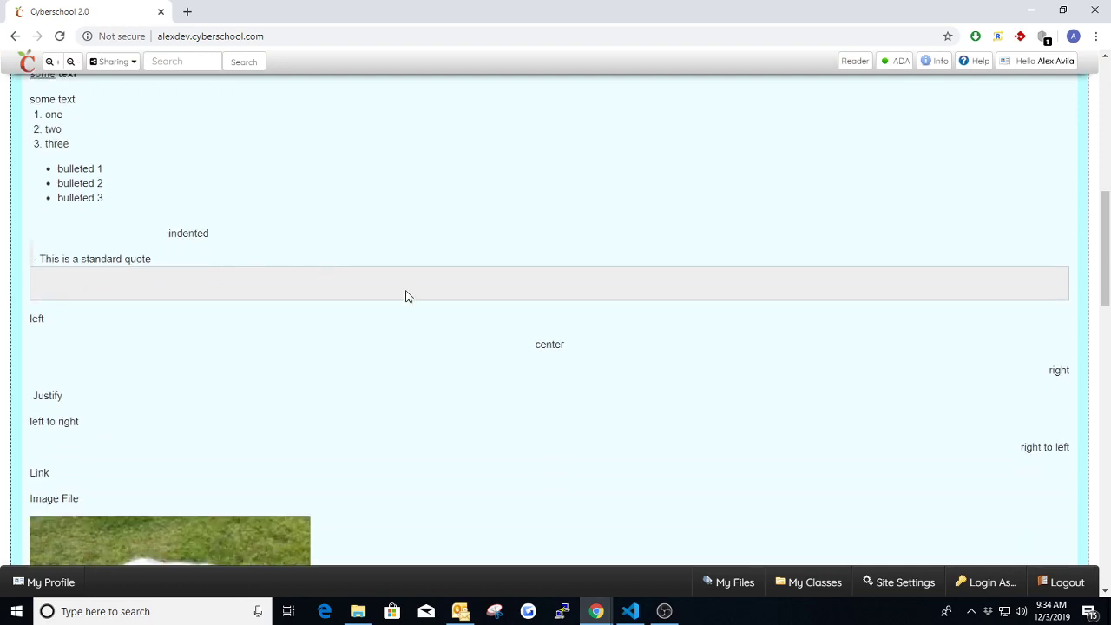
scroll(287, 298, "down", 1)
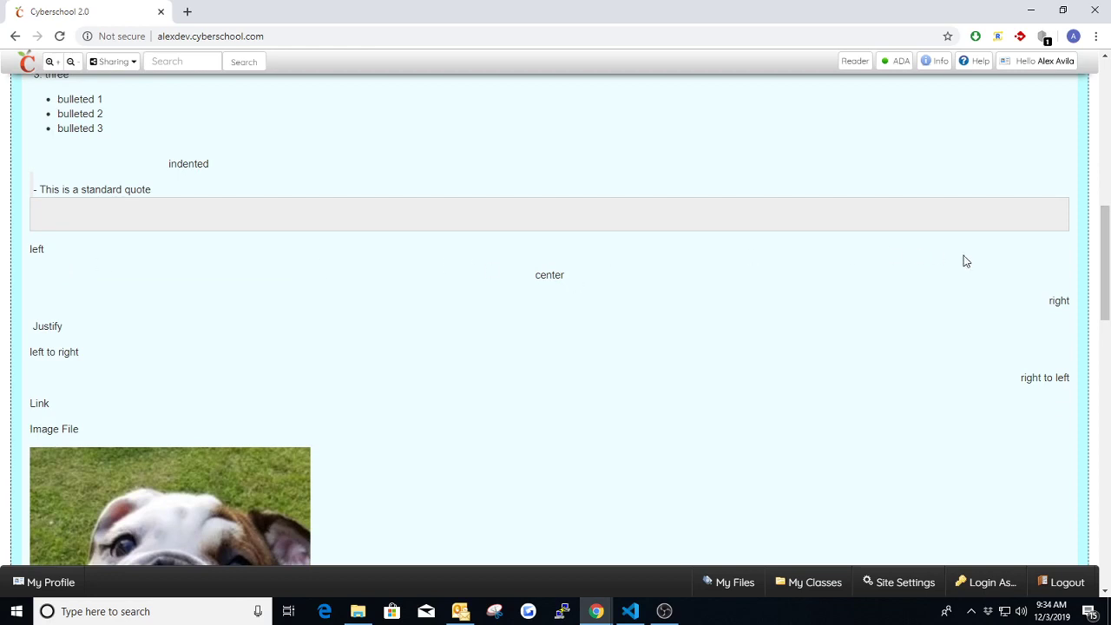
scroll(58, 324, "down", 1)
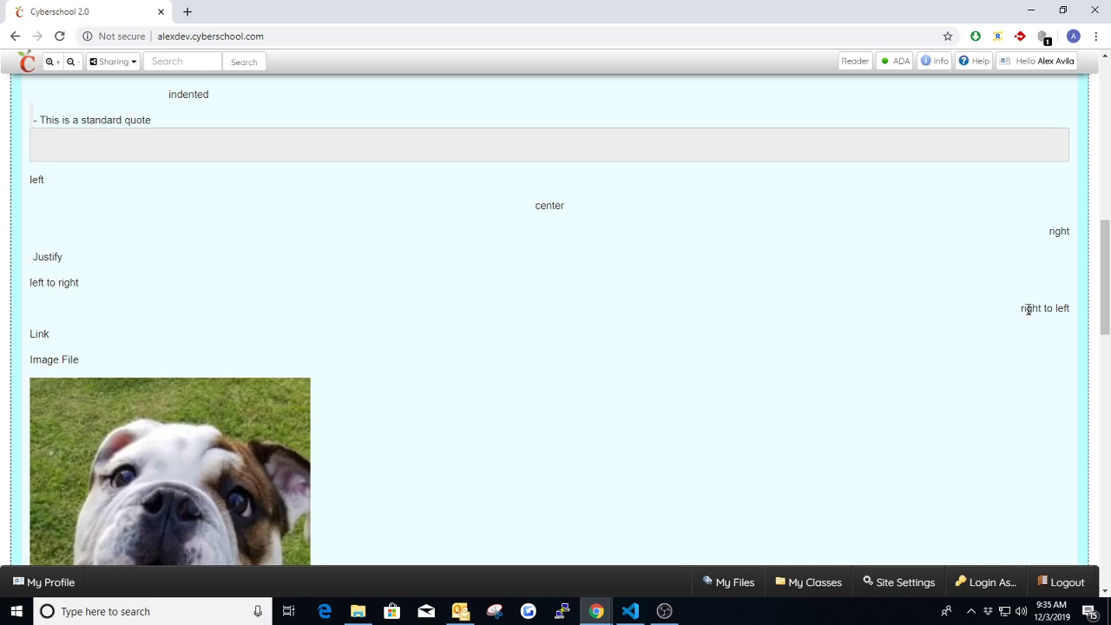
Step: Examine the published links, dog image, captioned table and embedded video further down the page
scroll(47, 235, "down", 2)
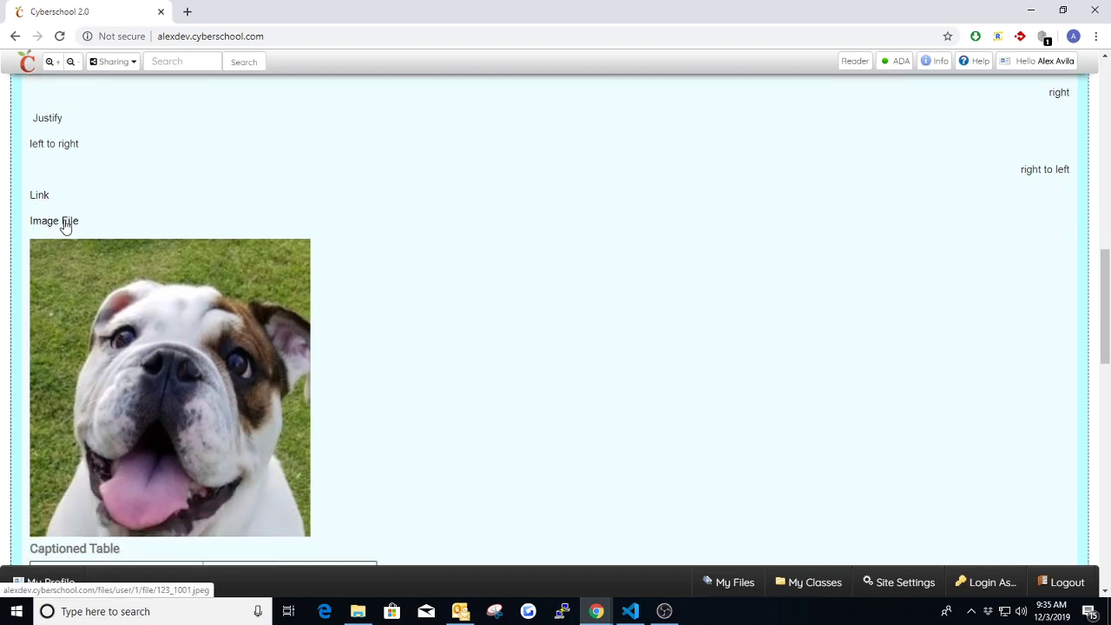
scroll(255, 230, "down", 1)
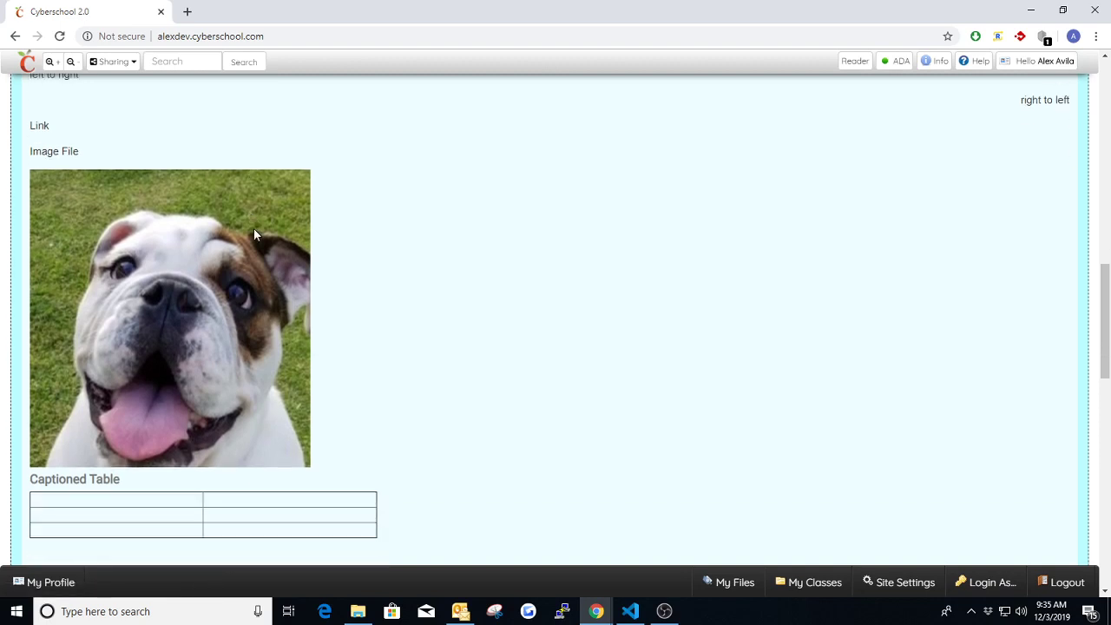
scroll(134, 287, "down", 1)
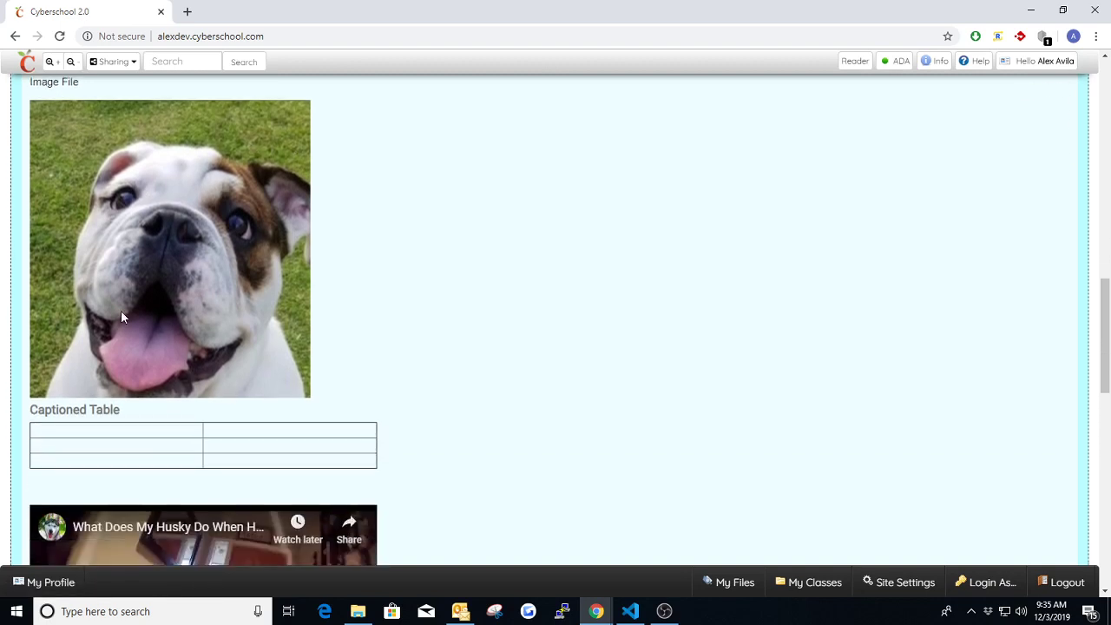
scroll(56, 403, "down", 1)
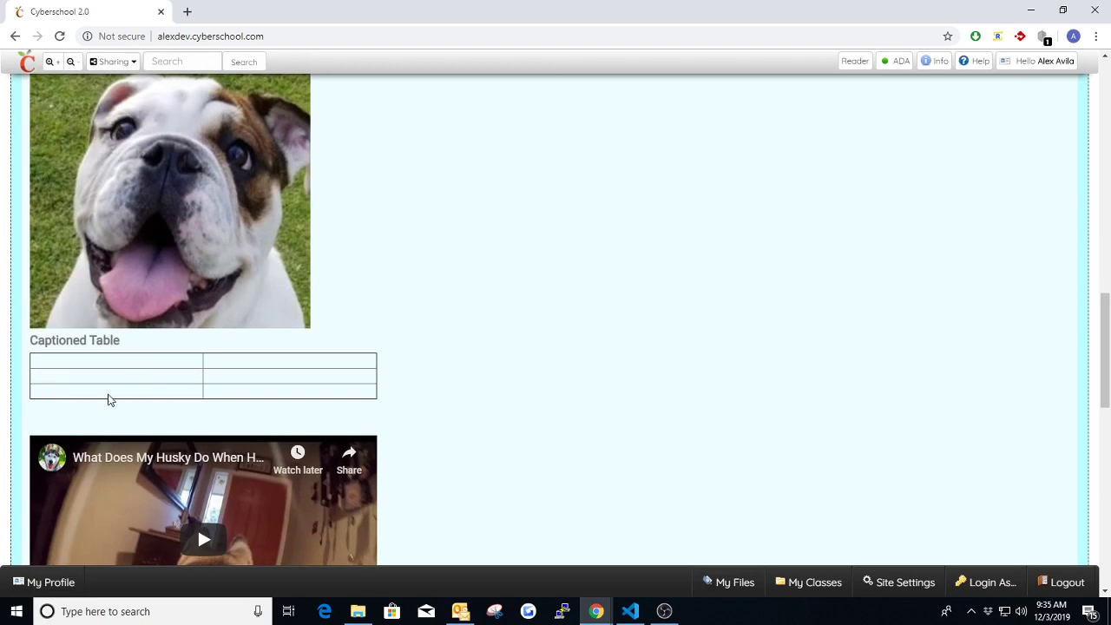
scroll(139, 364, "down", 3)
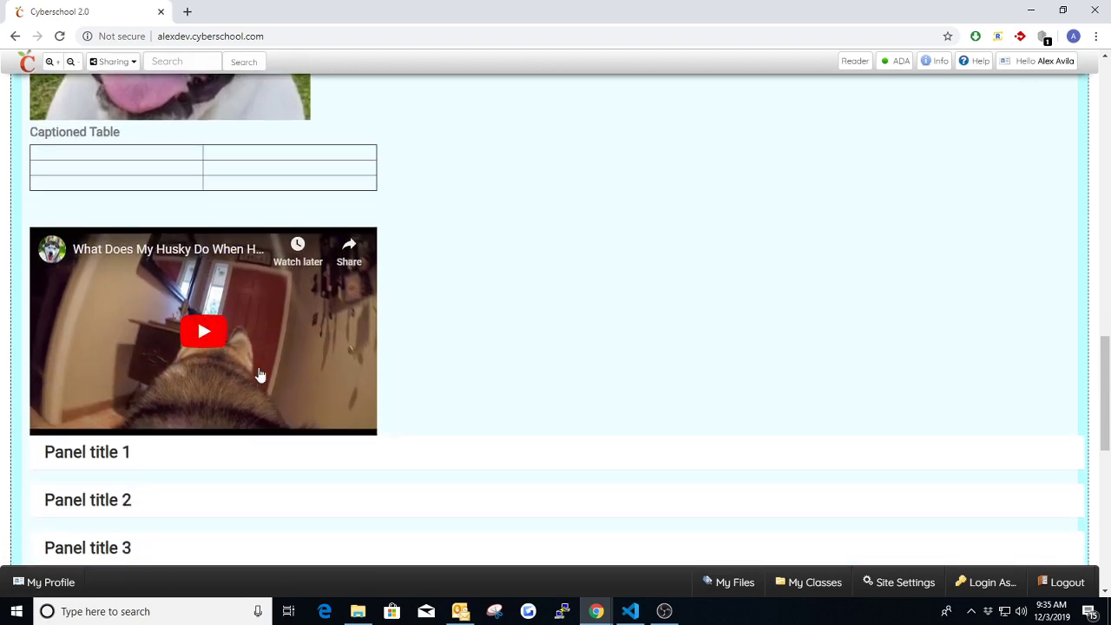
scroll(166, 293, "down", 2)
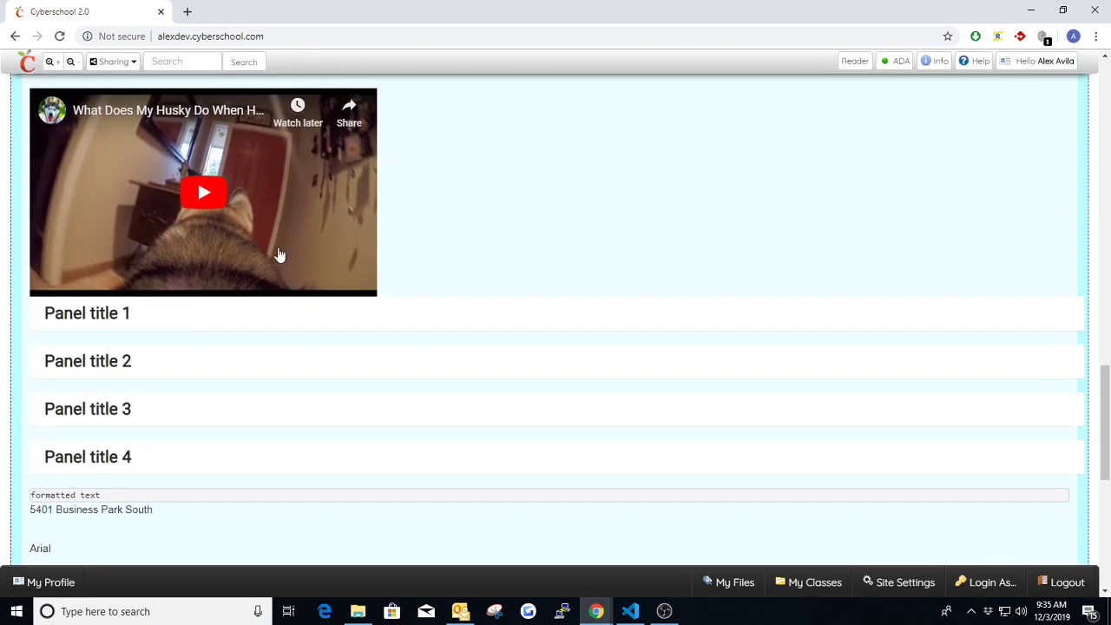
scroll(92, 249, "down", 1)
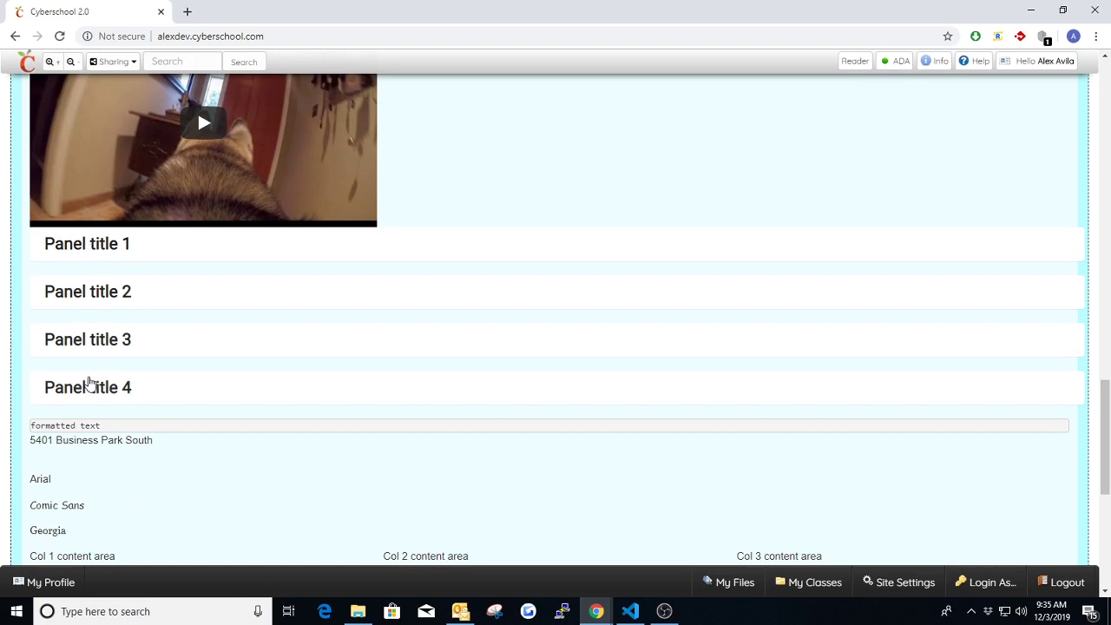
Step: Test the published accordion by expanding and collapsing its four panels, "Panel title 1" to "Panel title 4"
left_click(94, 252)
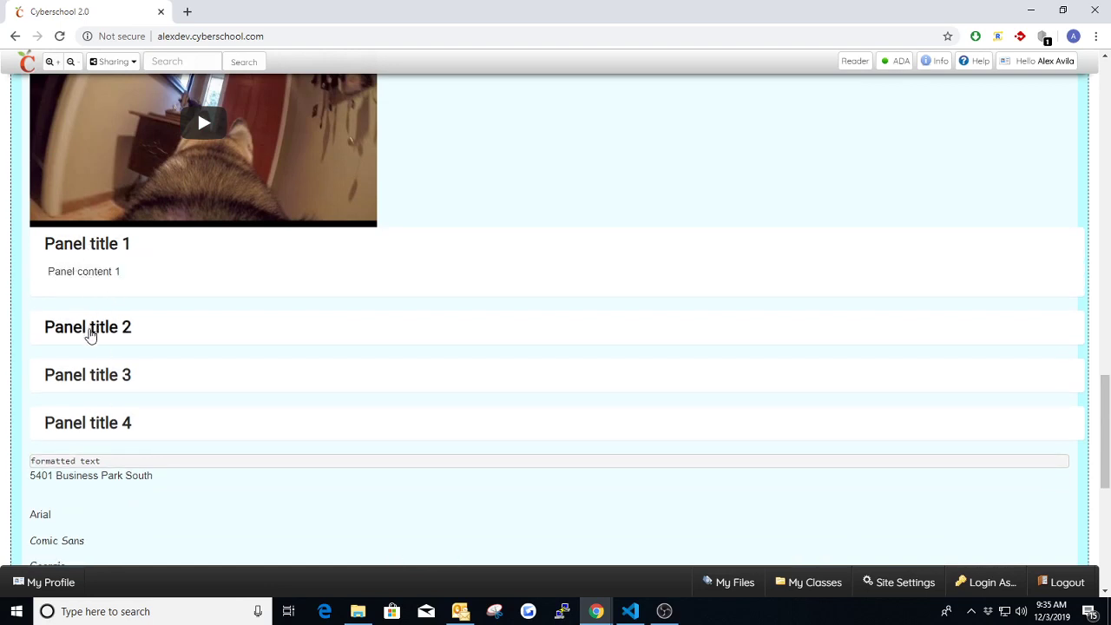
left_click(88, 333)
left_click(93, 309)
left_click(97, 281)
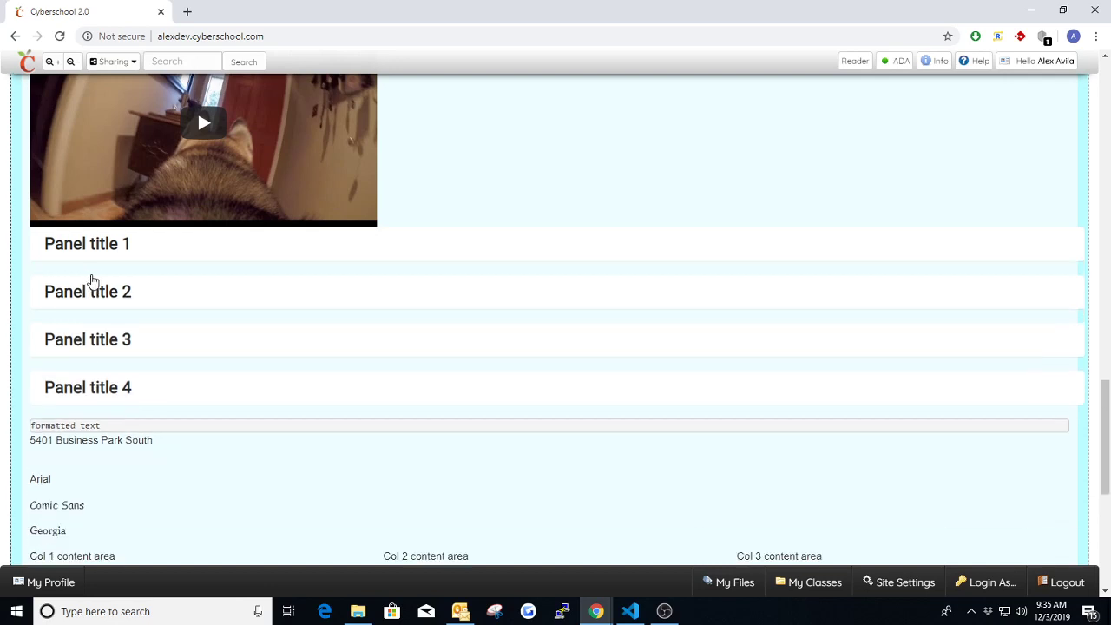
double_click(94, 341)
left_click(99, 387)
left_click(99, 387)
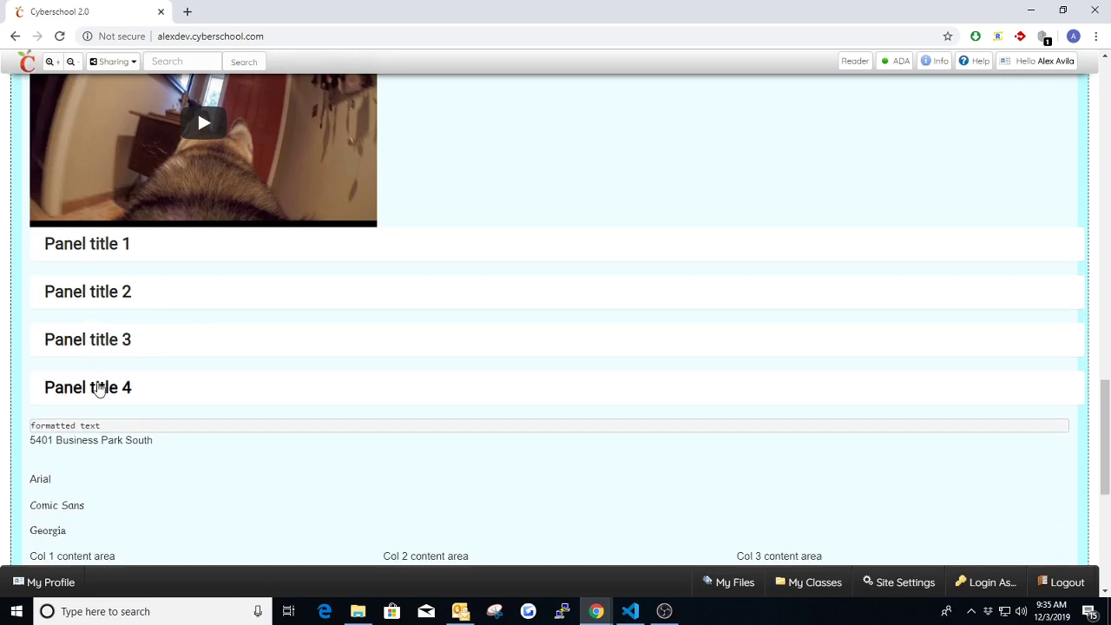
Step: Examine the published formatted text, address line, font samples and Bootstrap grid below the accordion
scroll(124, 332, "down", 2)
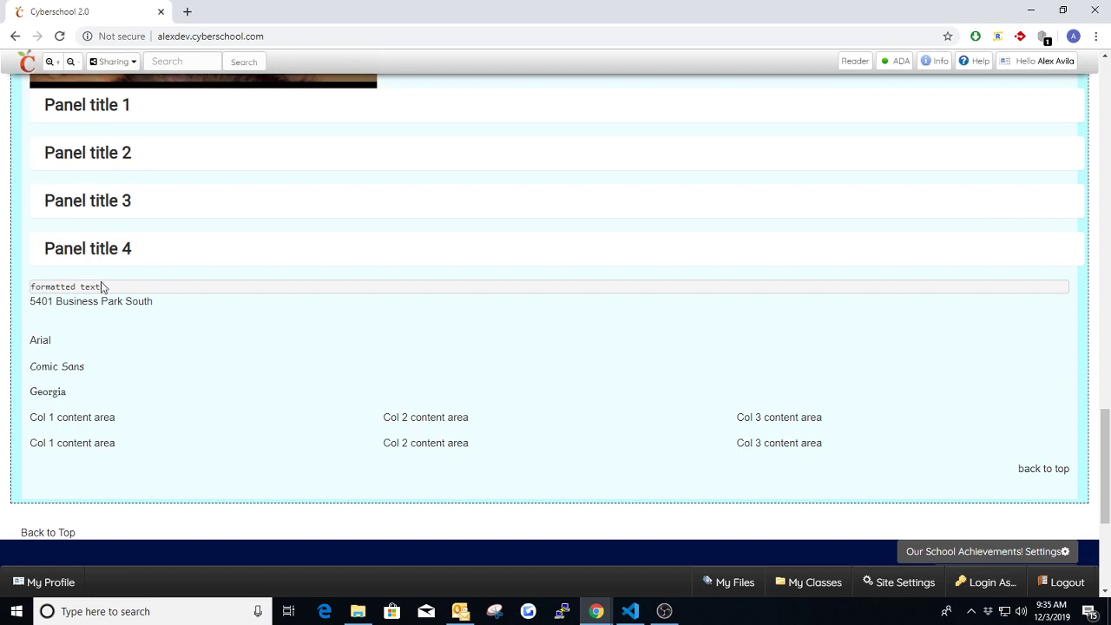
left_click_drag(103, 288, 32, 293)
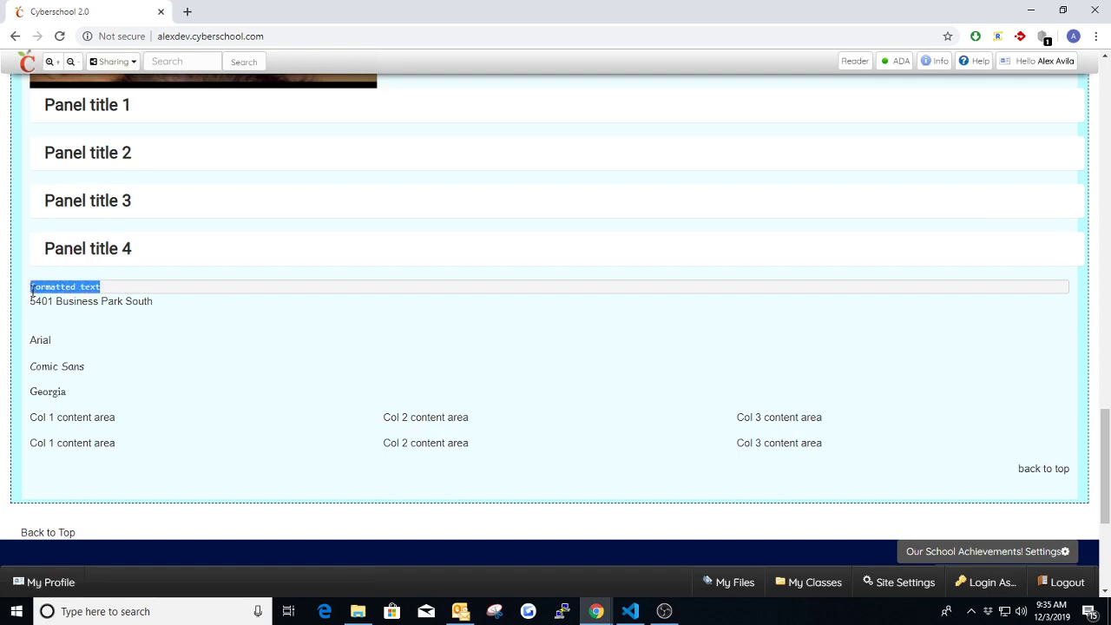
left_click(153, 310)
triple_click(28, 309)
left_click(69, 319)
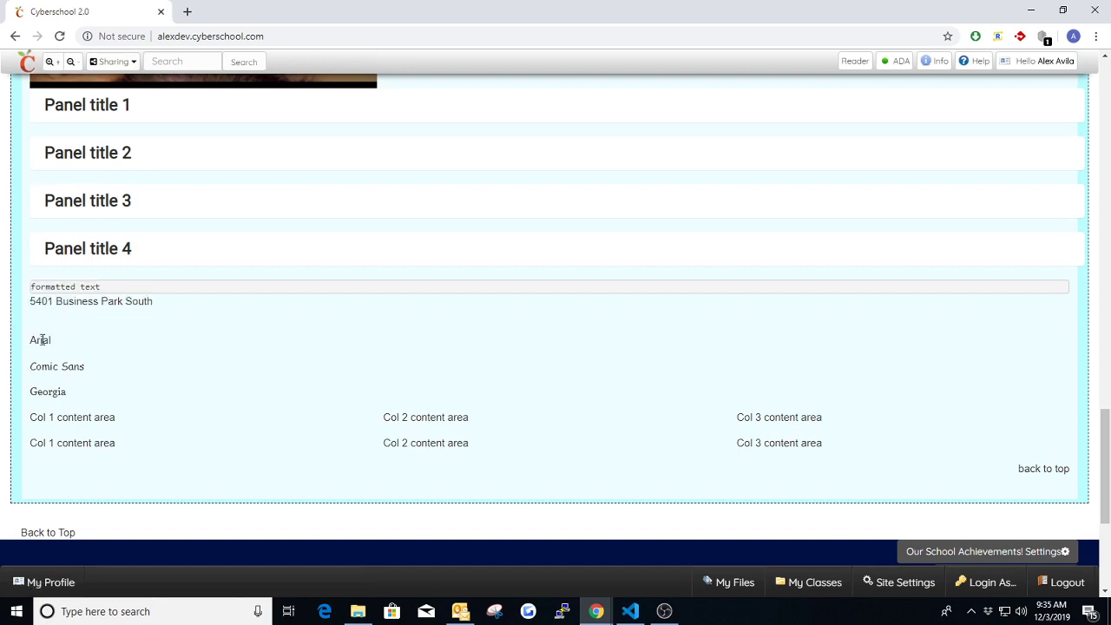
scroll(99, 379, "down", 1)
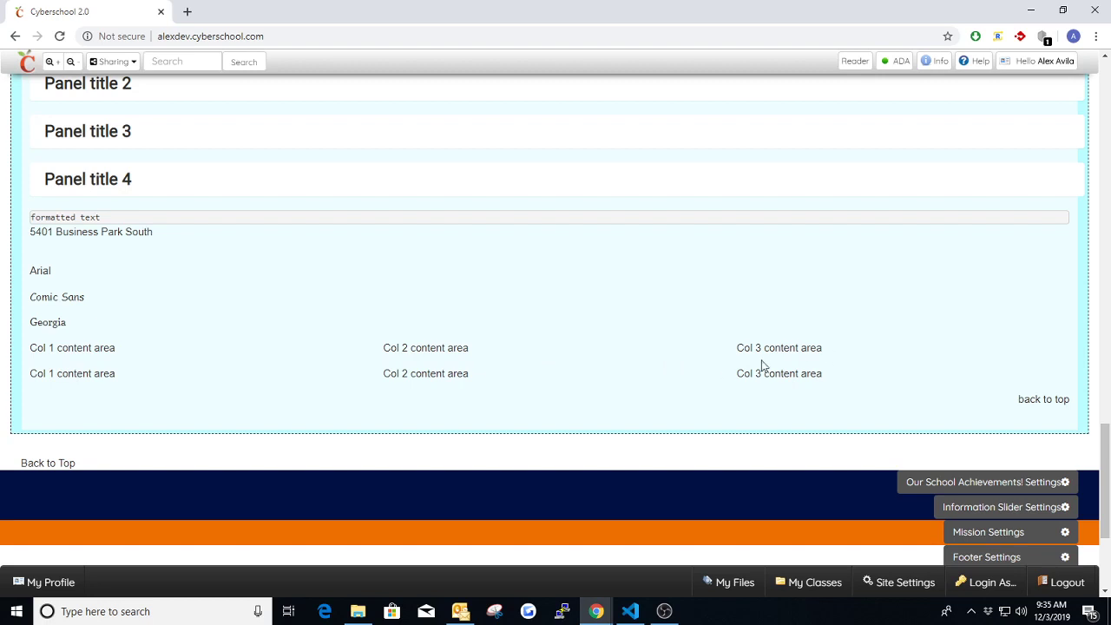
Step: Open the browser's developer tools for the page and show it in the responsive device view to check the grid's layout
right_click(440, 312)
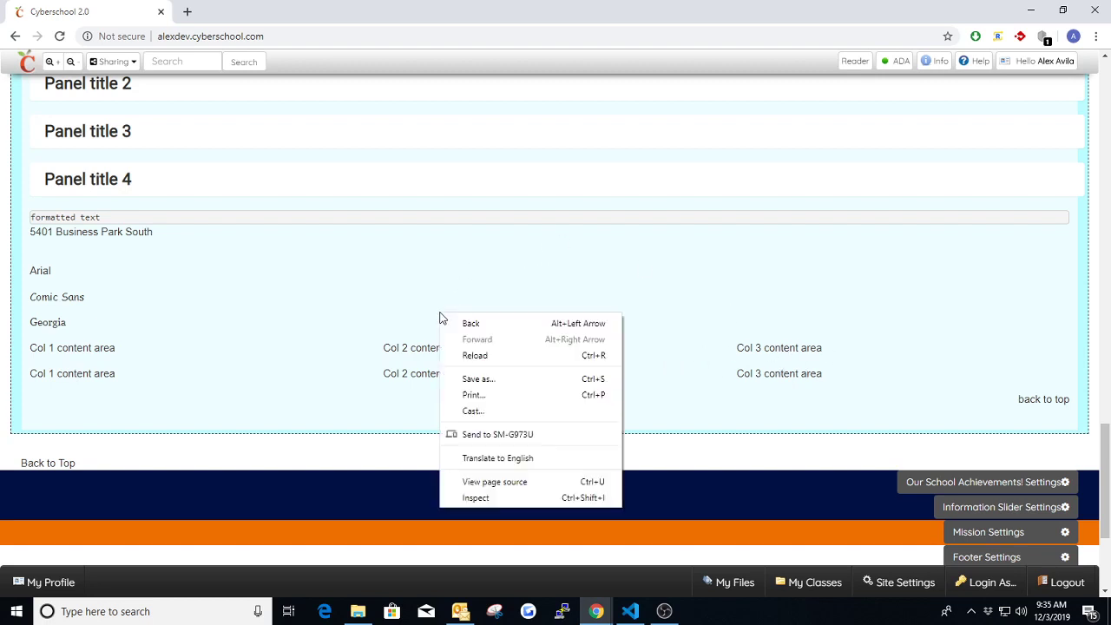
left_click(515, 484)
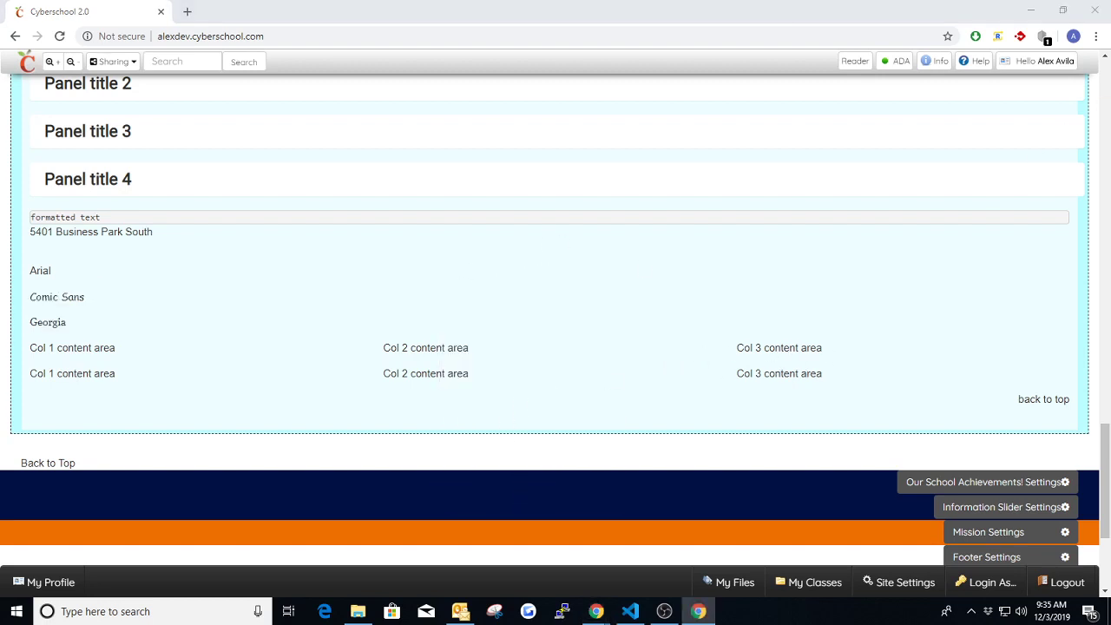
key("ctrl+shift+m")
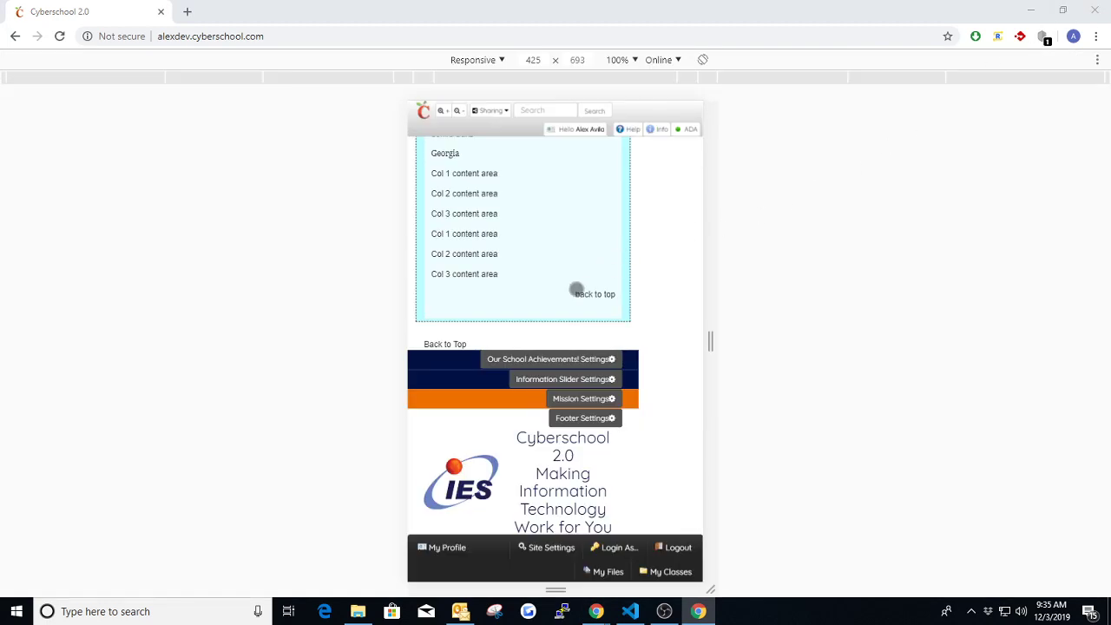
Step: Examine the grid columns in the mobile view, and leave the responsive device view to show the grid in the desktop layout
scroll(516, 303, "up", 2)
scroll(515, 303, "up", 1)
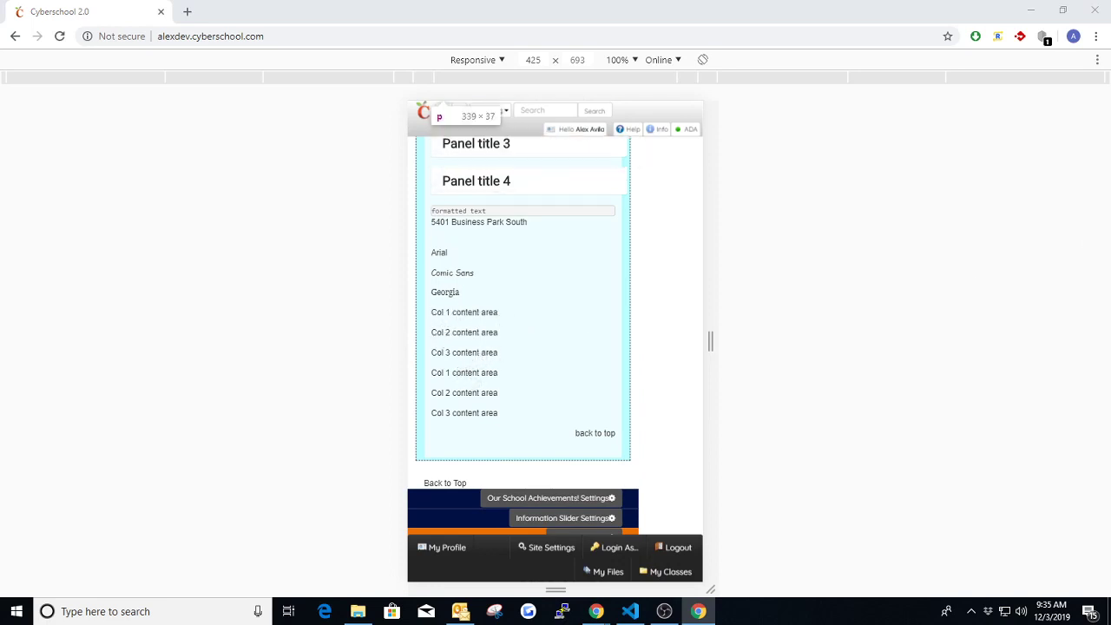
key("ctrl+shift+m")
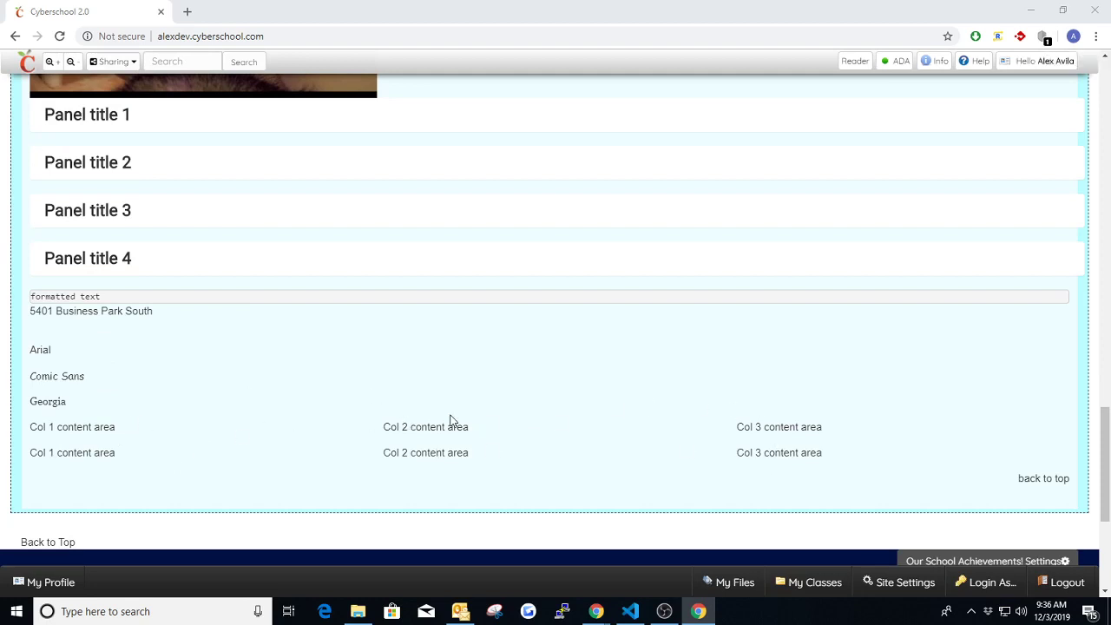
scroll(347, 446, "down", 1)
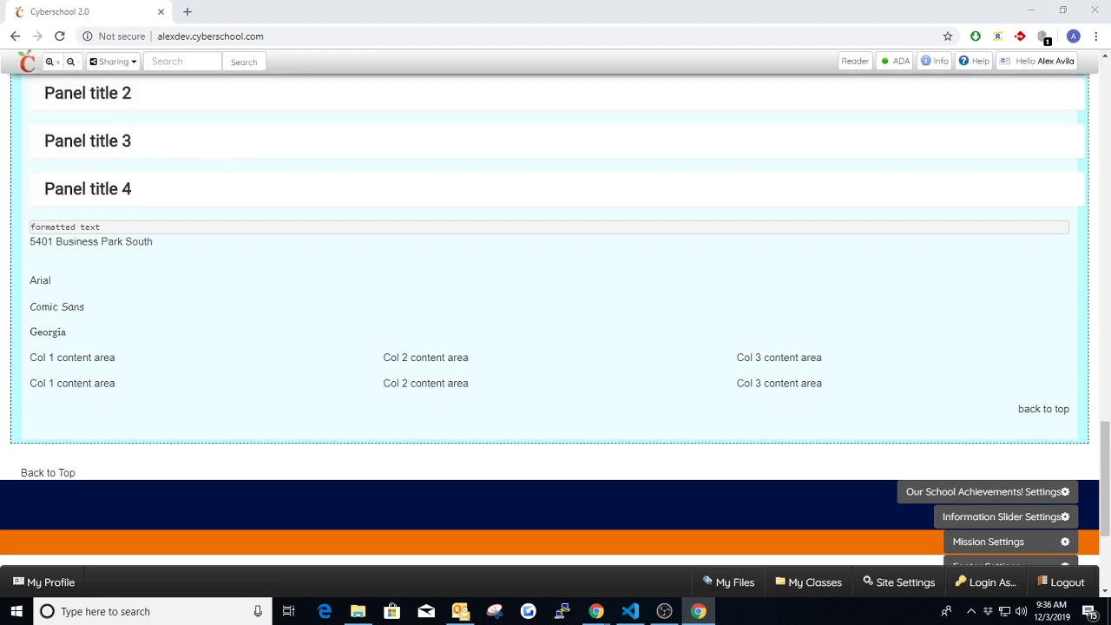
key("alt+Tab")
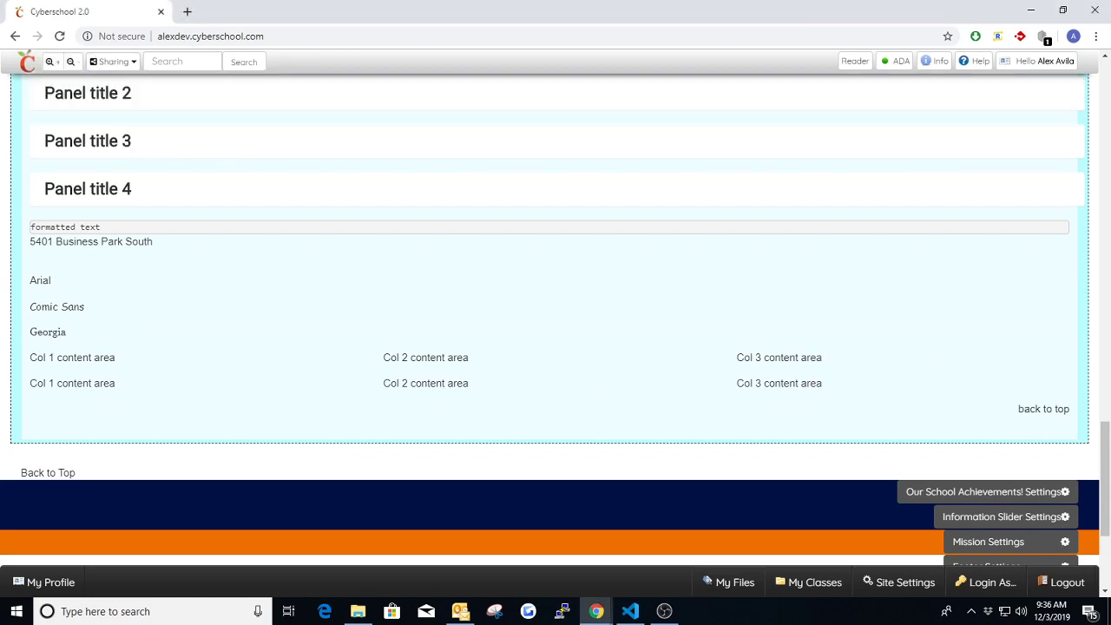
Step: Test the "back to top" link below the published grid and examine the start of the Training Text Editor text box
left_click(1056, 414)
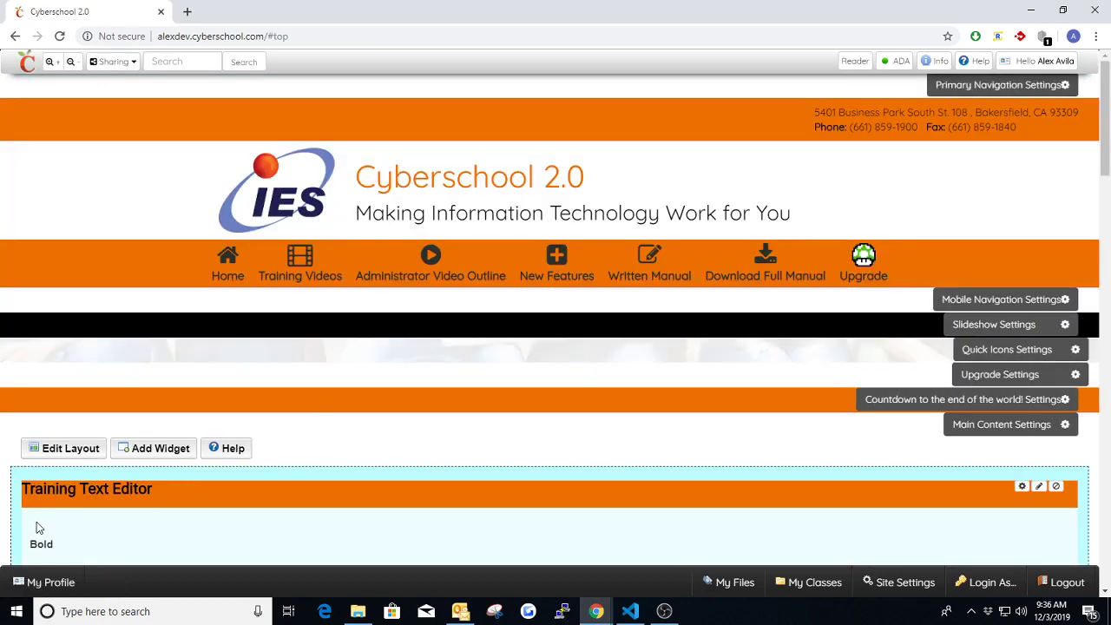
scroll(507, 394, "down", 2)
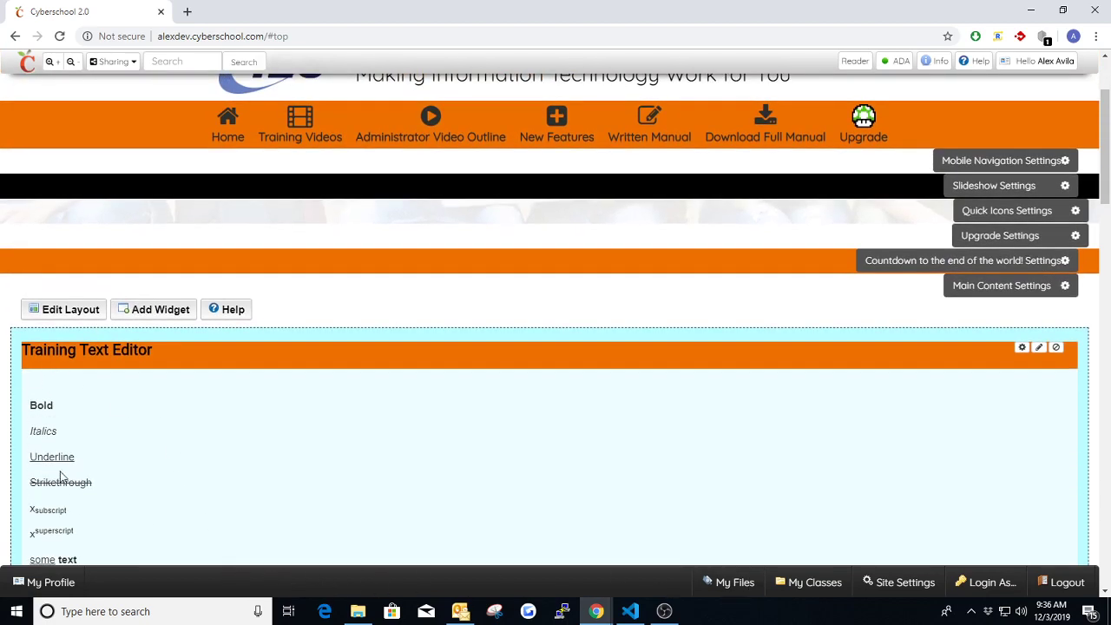
scroll(87, 555, "up", 1)
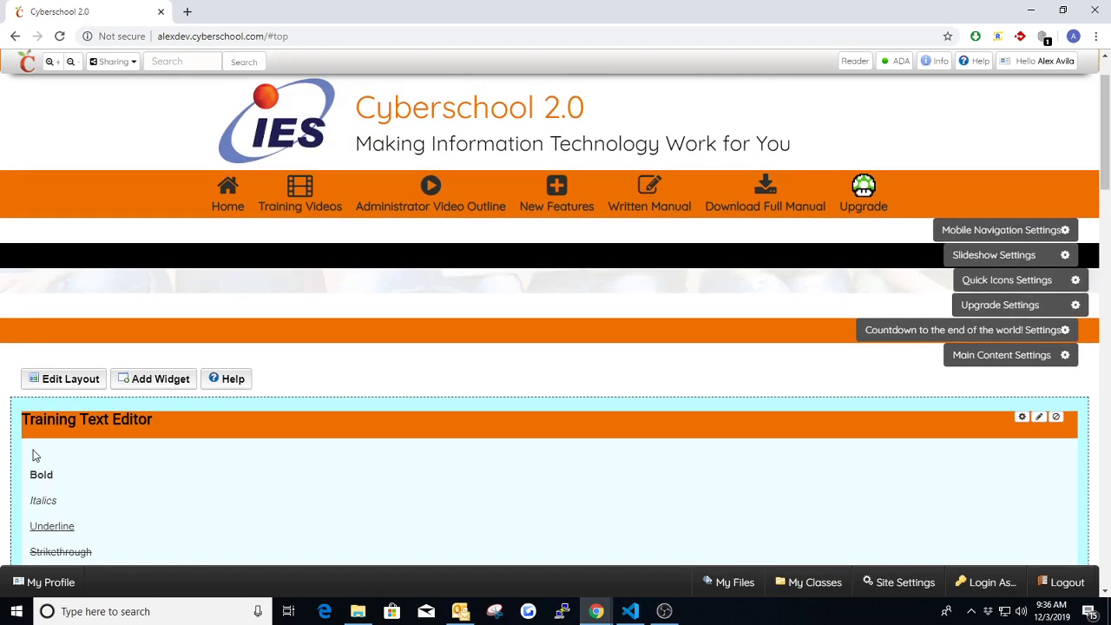
scroll(161, 486, "down", 1)
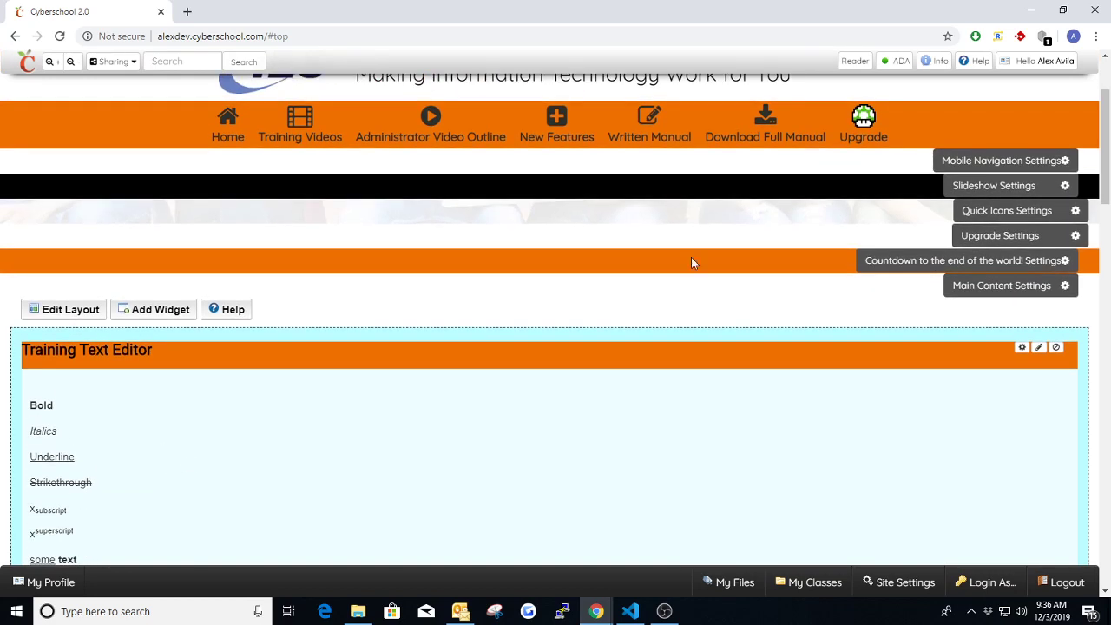
scroll(488, 364, "down", 3)
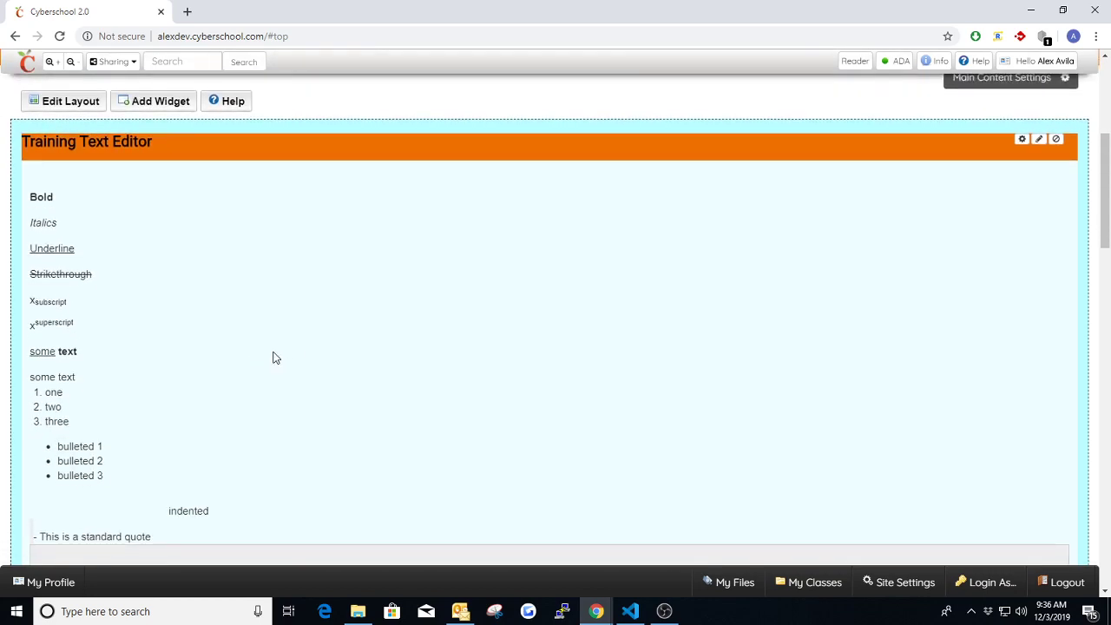
scroll(274, 357, "down", 2)
scroll(309, 327, "up", 2)
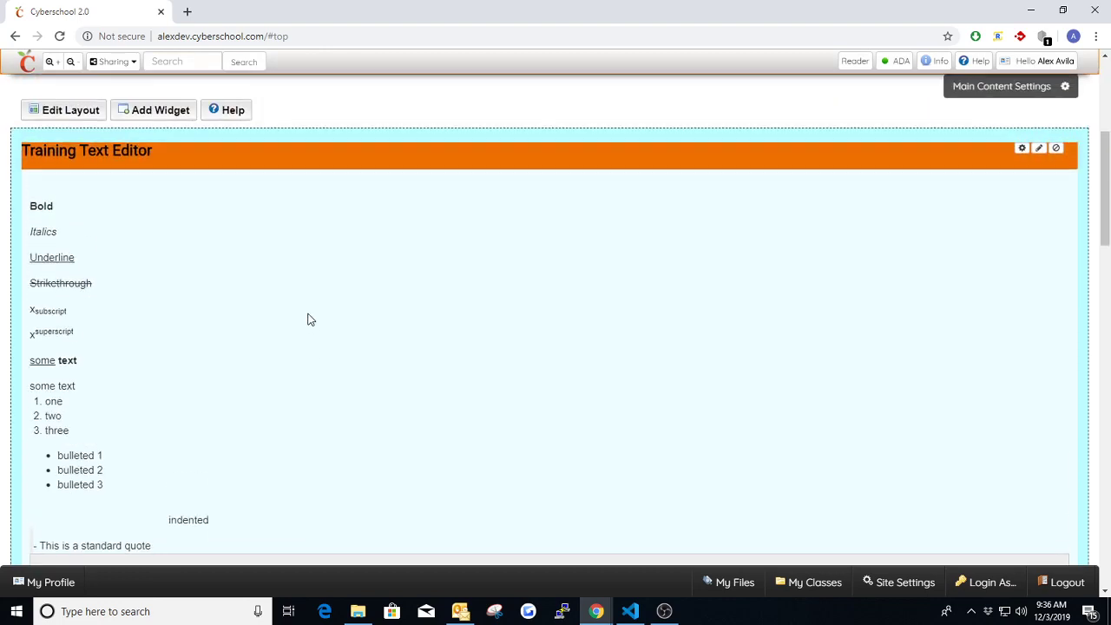
scroll(310, 319, "up", 1)
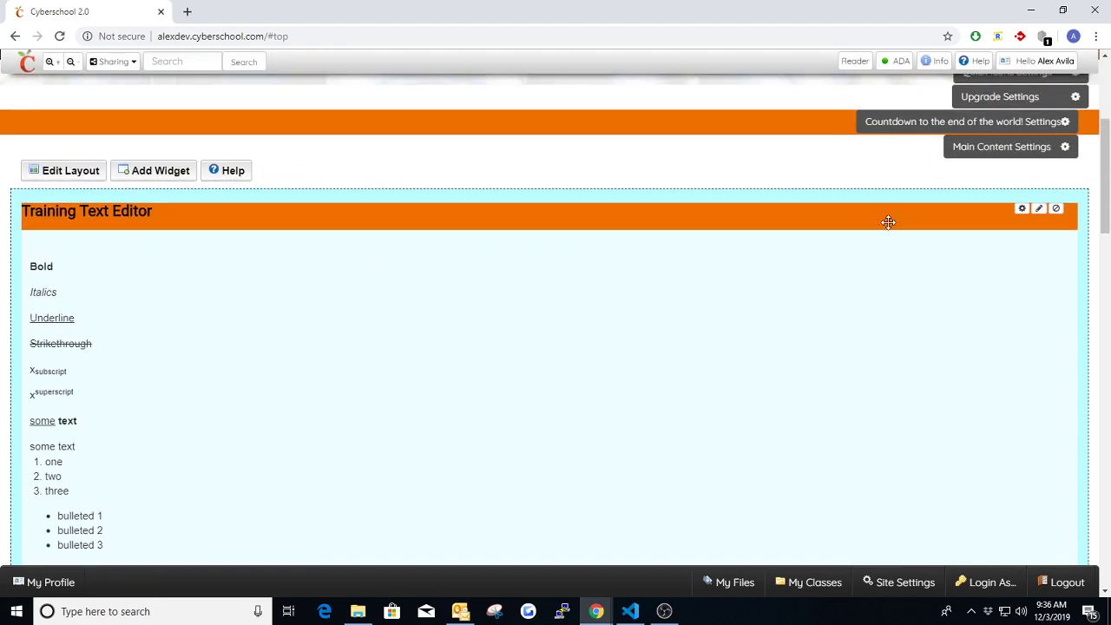
Step: Open the Training Text Editor text box for editing, maximize its editor and look over the content from the anchor to the dog image
left_click(1022, 208)
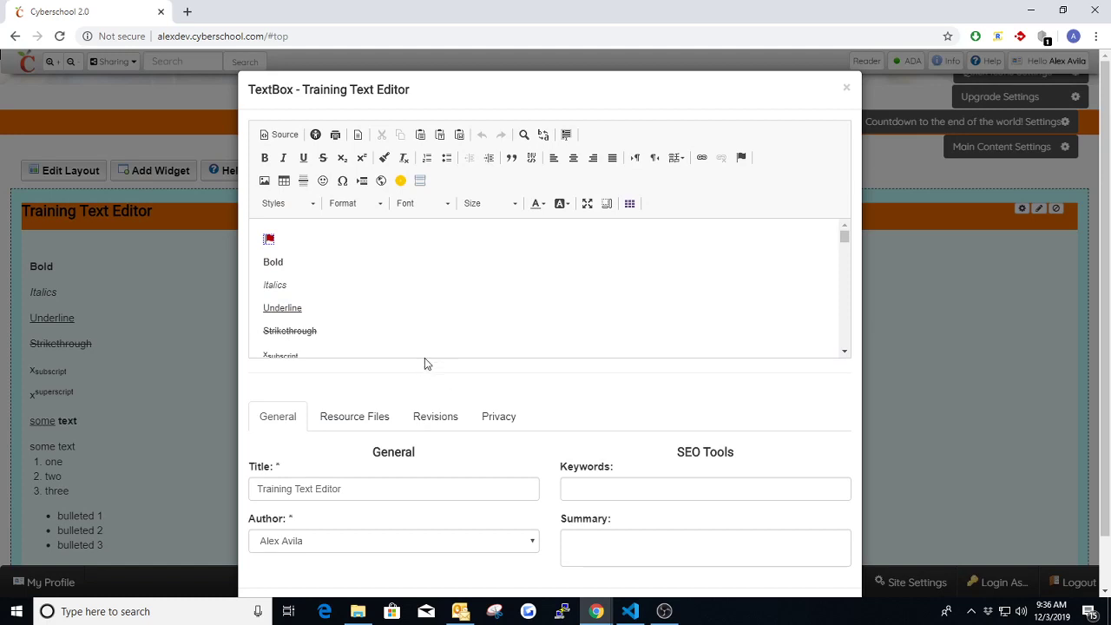
left_click(586, 203)
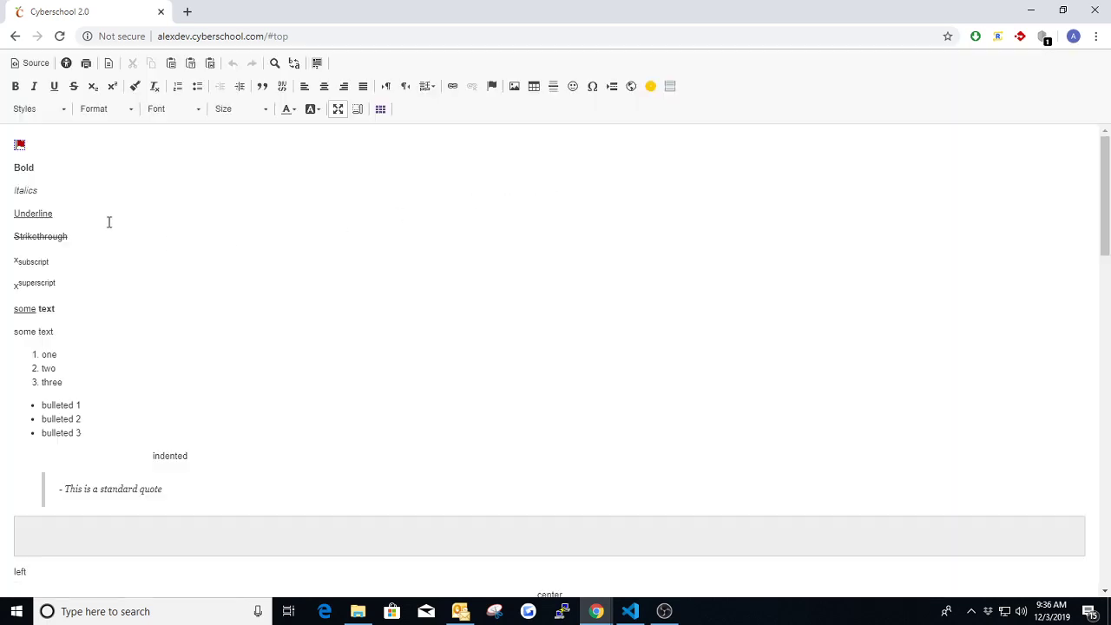
scroll(108, 222, "down", 3)
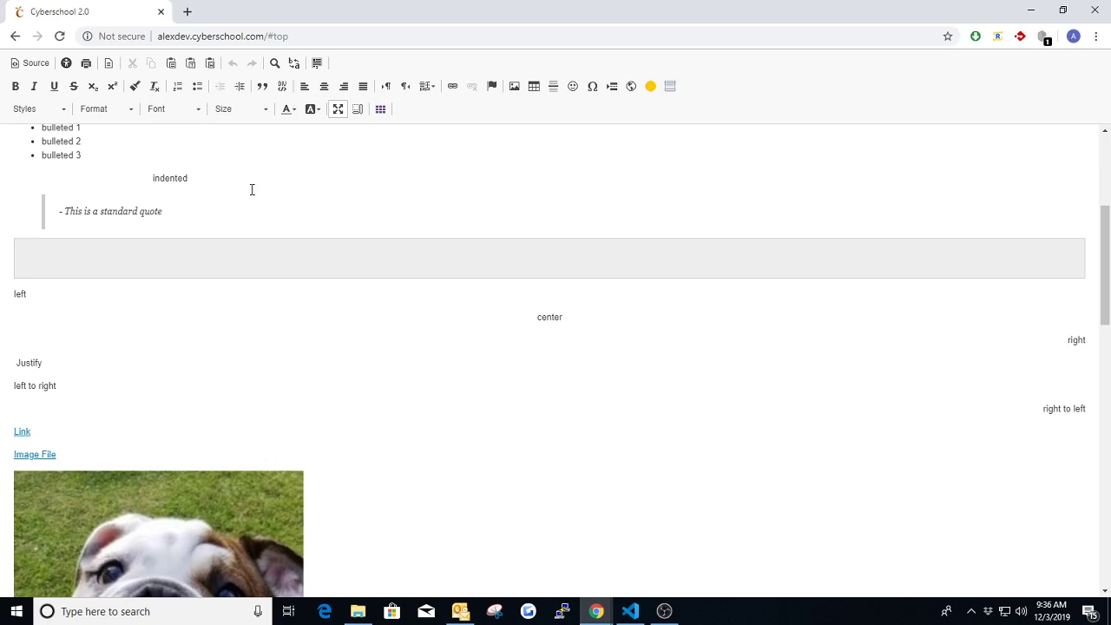
scroll(231, 225, "up", 3)
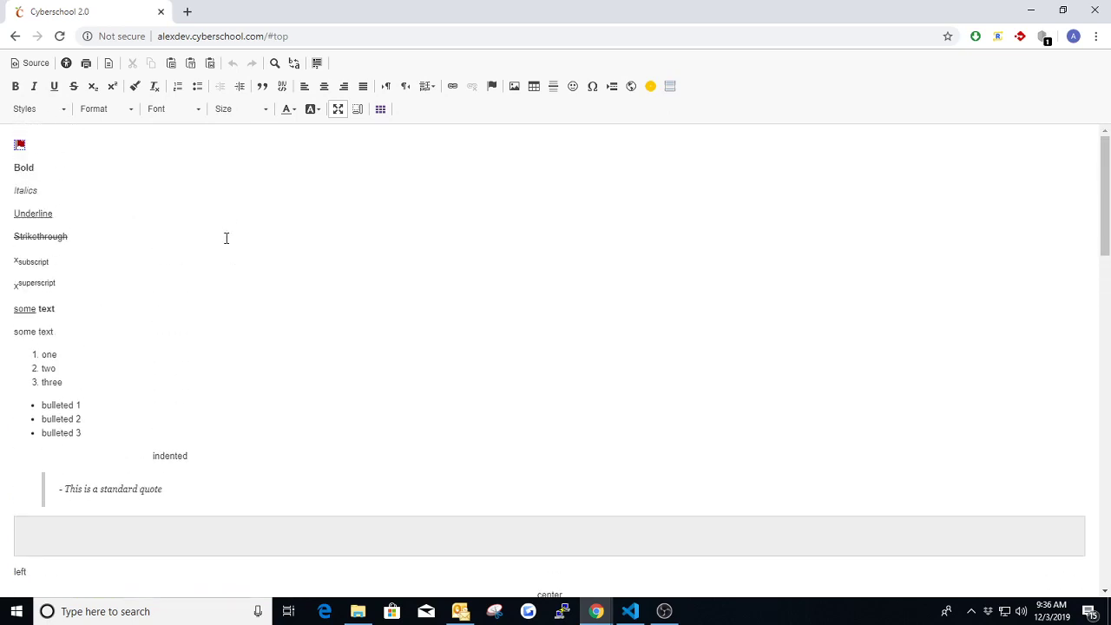